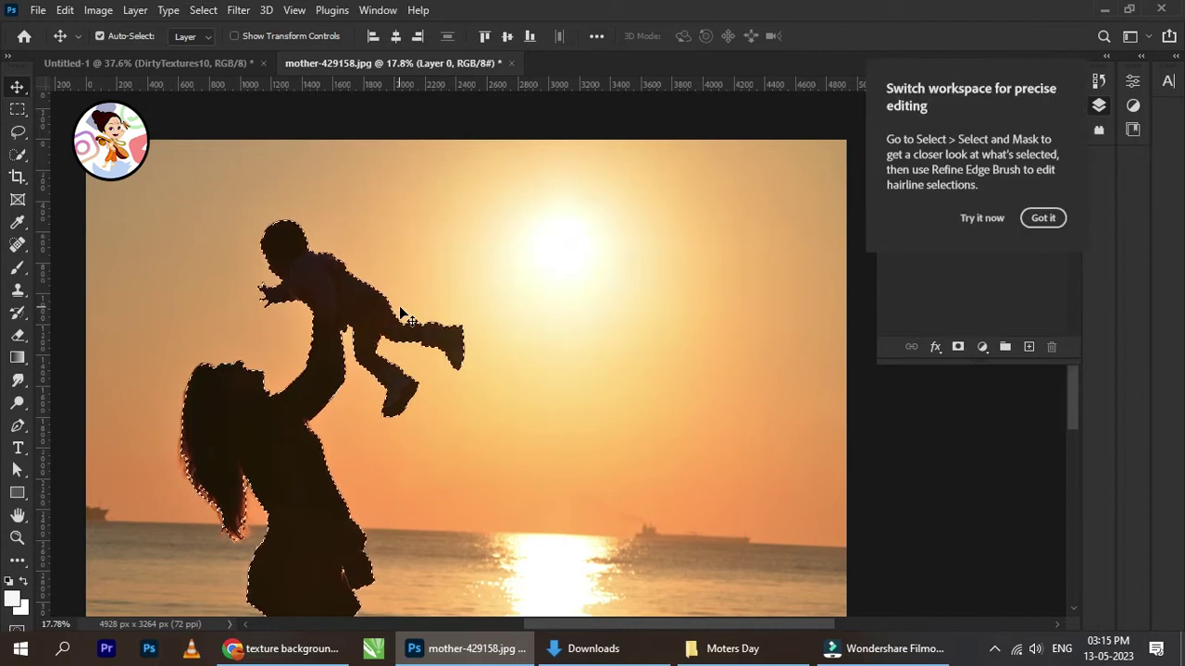
{"action": "scroll", "coordinate": [399, 306], "scroll_direction": "down", "scroll_amount": 3}
{"action": "left_click_drag", "start_coordinate": [630, 387], "coordinate": [577, 313]}
{"action": "left_click", "coordinate": [1043, 217]}
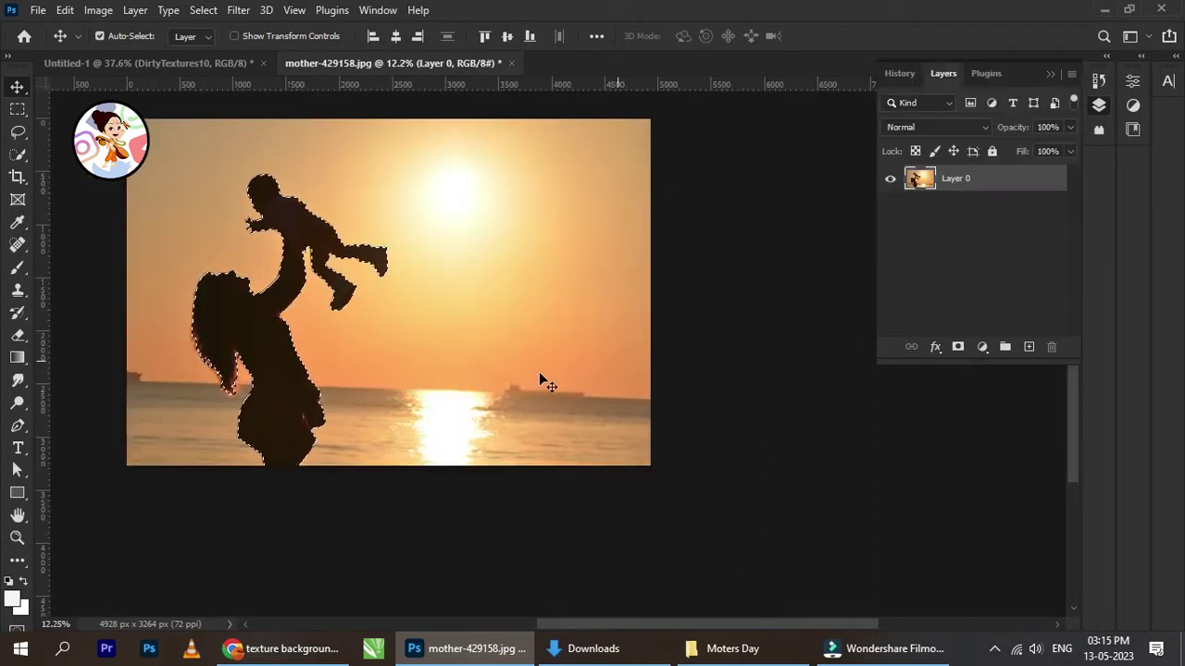
{"action": "left_click", "coordinate": [957, 347]}
{"action": "key", "text": "ctrl+z"}
Refine the mother-and-child selection in Select and Mask with Radius 1 px, Smooth 5, Contrast 7% and Shift Edge -7%
{"action": "left_click", "coordinate": [18, 153]}
{"action": "left_click", "coordinate": [602, 35]}
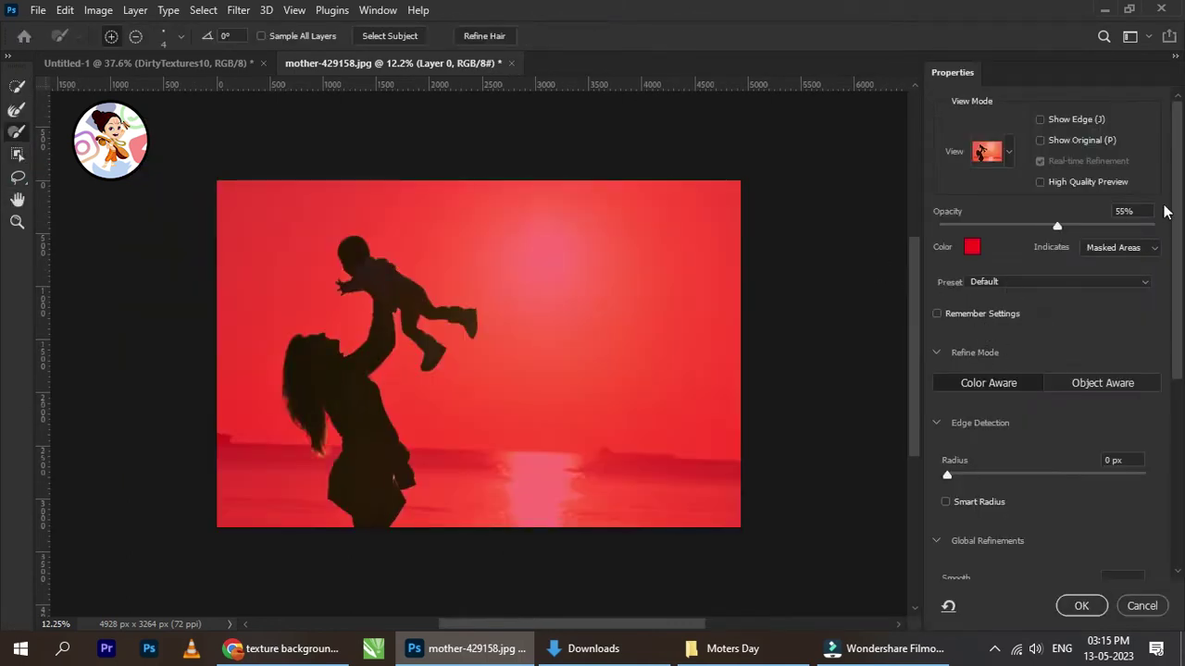
{"action": "scroll", "coordinate": [1177, 230], "scroll_direction": "down", "scroll_amount": 1}
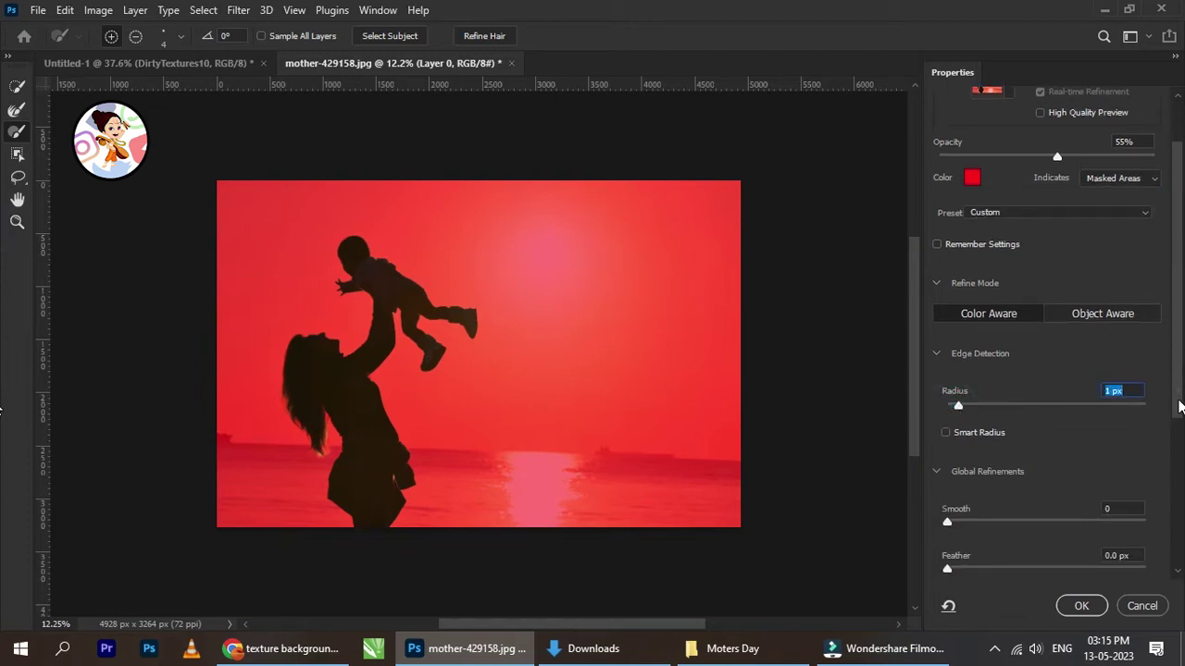
{"action": "scroll", "coordinate": [1179, 405], "scroll_direction": "down", "scroll_amount": 1}
{"action": "scroll", "coordinate": [991, 449], "scroll_direction": "down", "scroll_amount": 1}
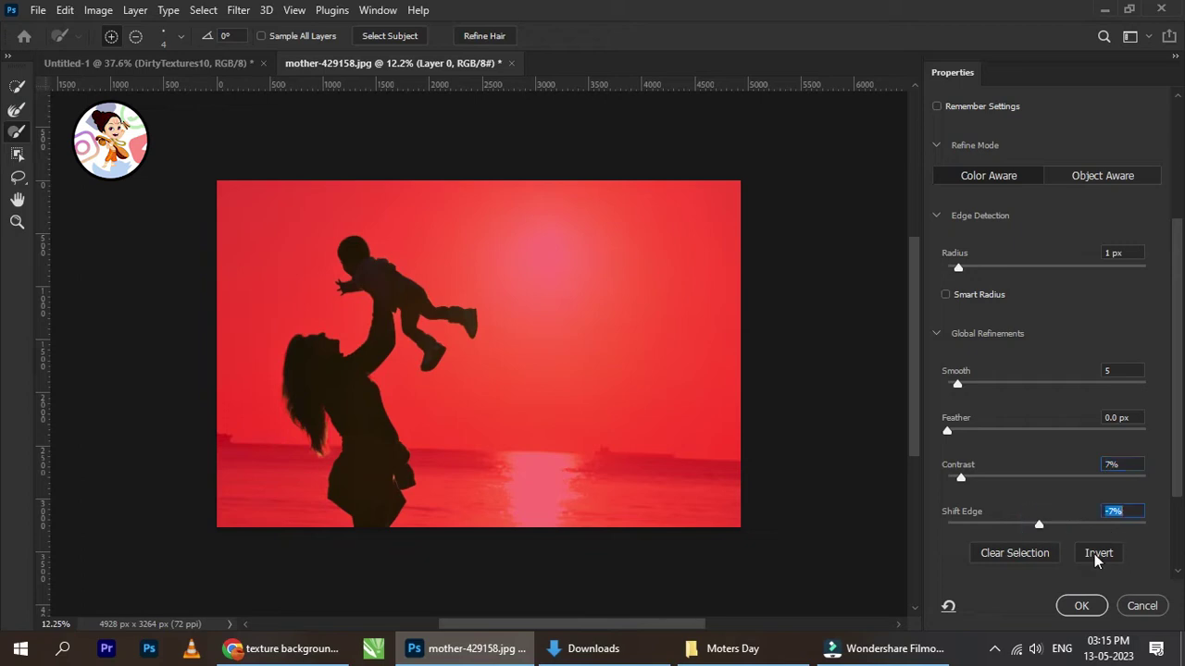
{"action": "scroll", "coordinate": [1098, 560], "scroll_direction": "down", "scroll_amount": 2}
{"action": "left_click", "coordinate": [1081, 605]}
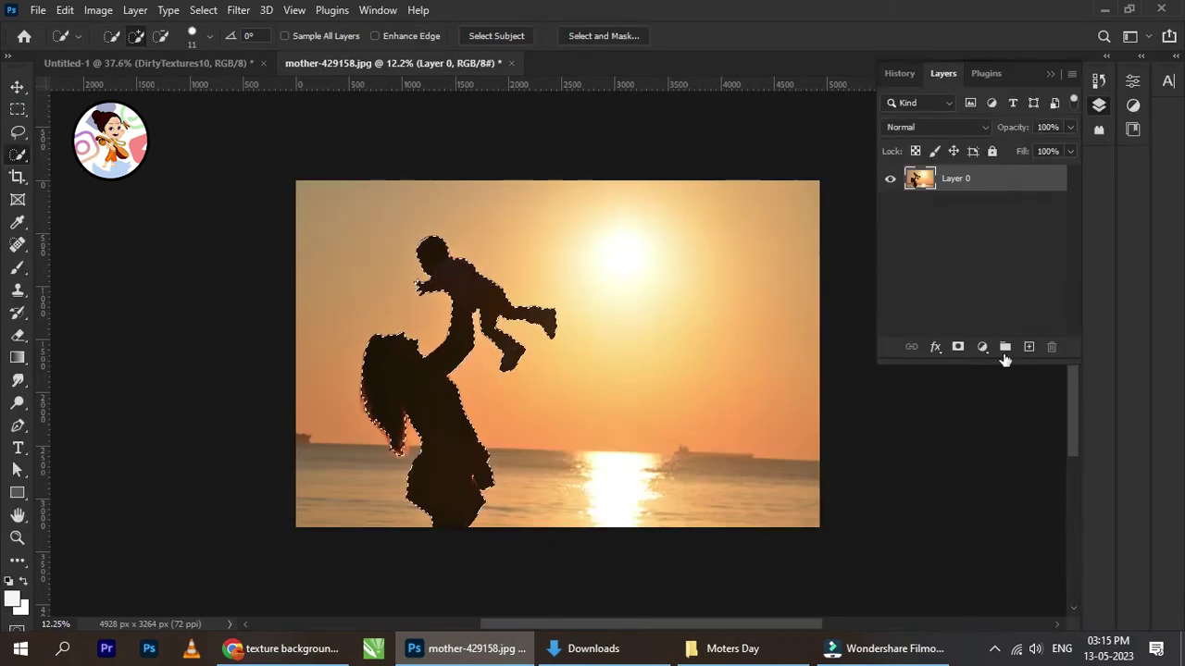
Add a layer mask from the refined selection to cut out the mother and child, and inspect the silhouette's edges
{"action": "left_click", "coordinate": [958, 349]}
{"action": "scroll", "coordinate": [384, 377], "scroll_direction": "up", "scroll_amount": 5}
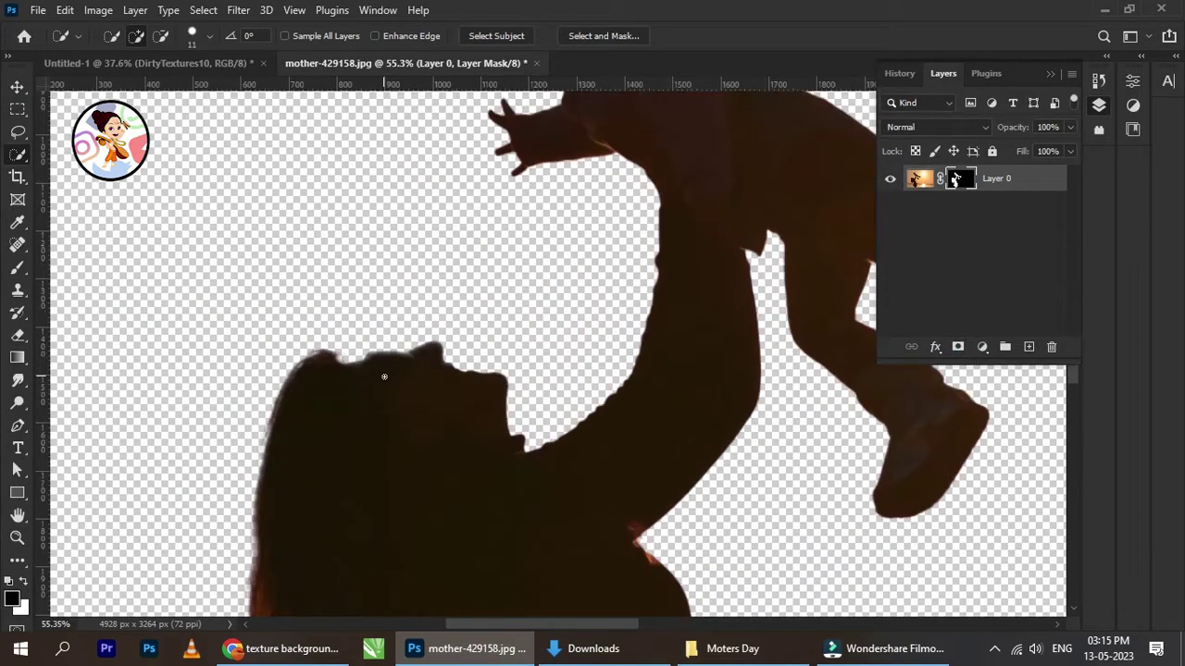
{"action": "scroll", "coordinate": [384, 377], "scroll_direction": "down", "scroll_amount": 5}
{"action": "key", "text": "v"}
{"action": "scroll", "coordinate": [615, 365], "scroll_direction": "up", "scroll_amount": 2}
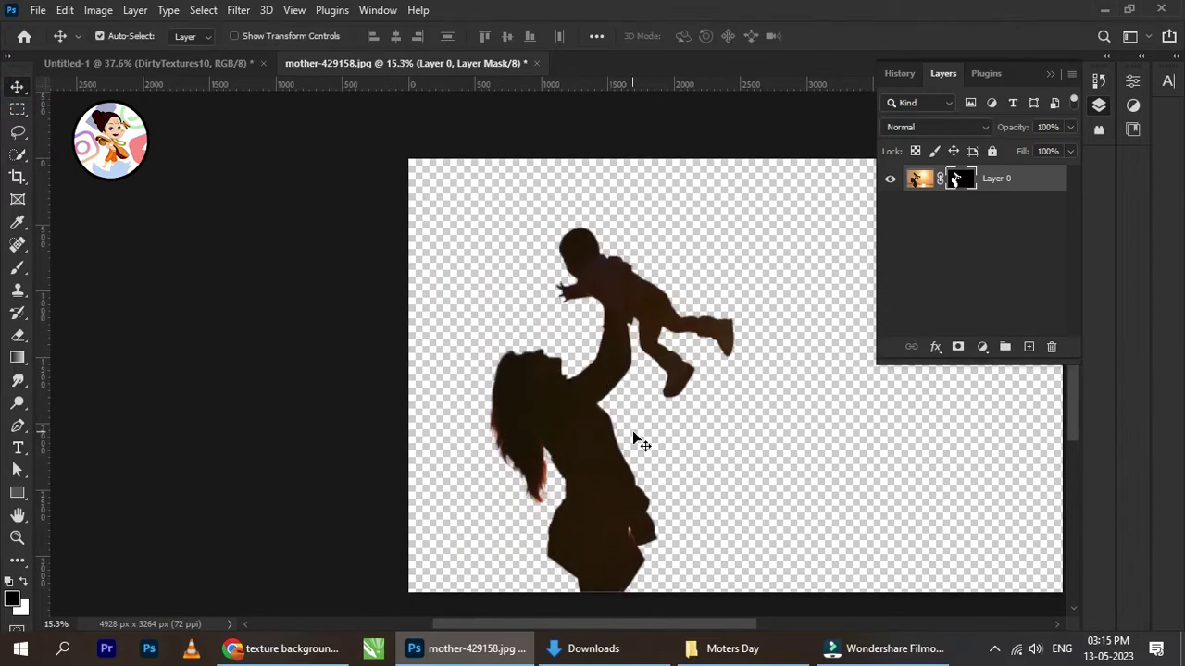
{"action": "left_click", "coordinate": [238, 9]}
{"action": "left_click", "coordinate": [312, 138]}
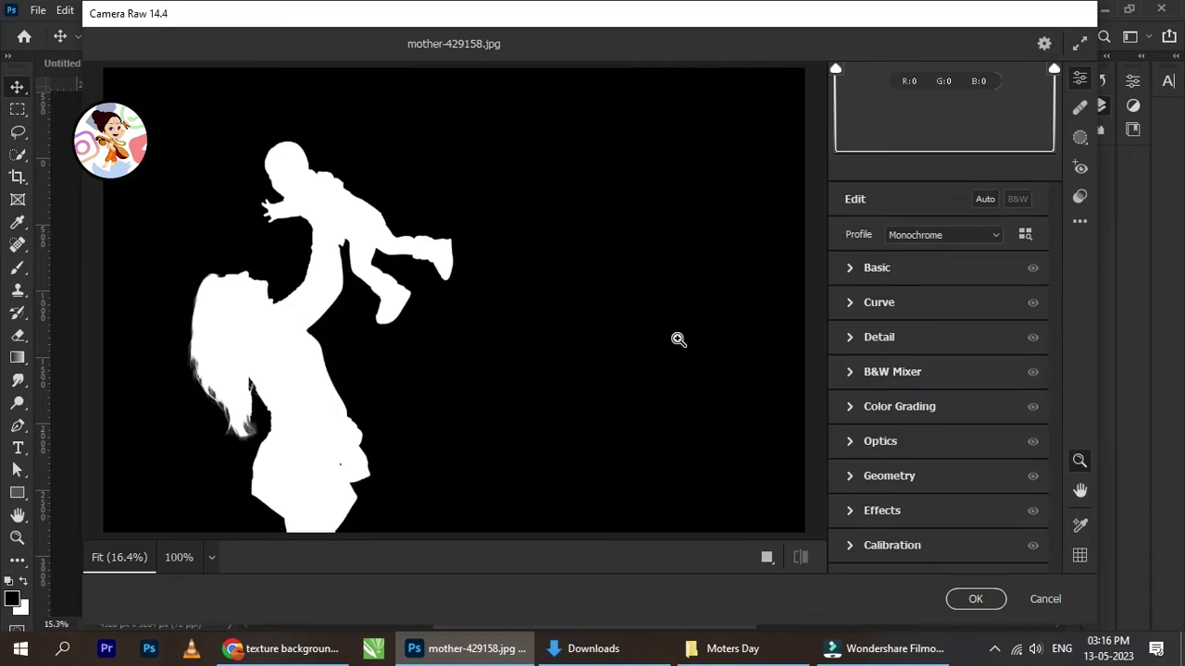
{"action": "left_click", "coordinate": [1045, 599]}
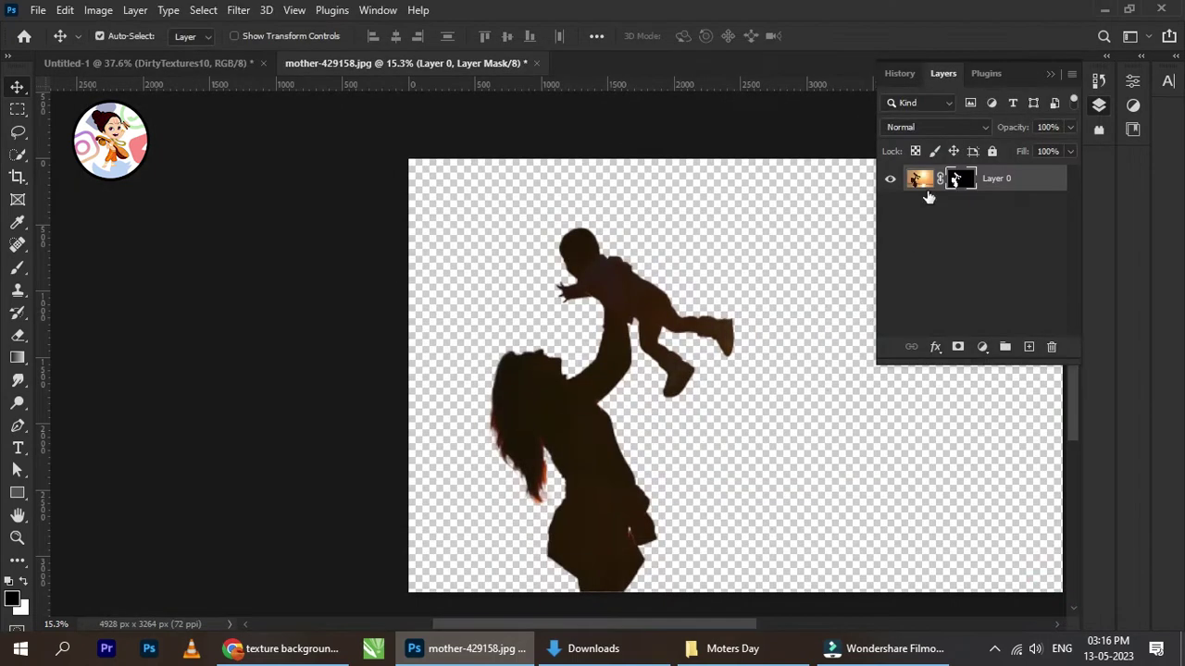
Bring the masked mother-and-child cutout into the Untitled-1 document and convert its layer to a smart object
{"action": "scroll", "coordinate": [606, 439], "scroll_direction": "down", "scroll_amount": 3}
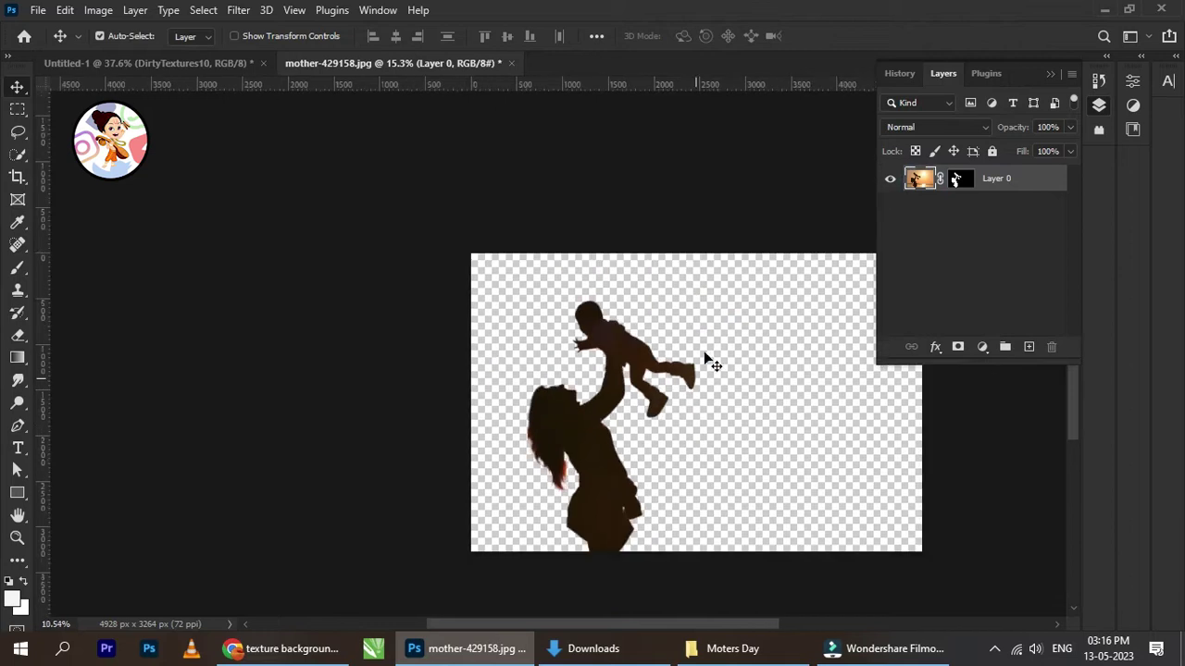
{"action": "left_click_drag", "start_coordinate": [635, 356], "coordinate": [444, 321]}
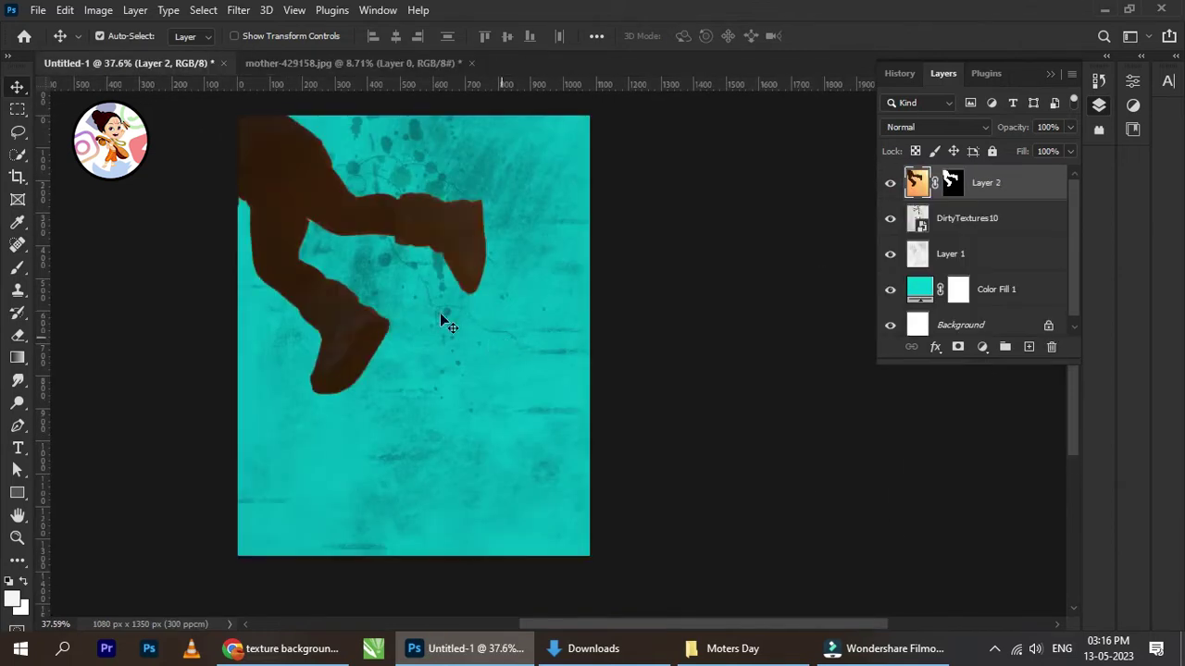
{"action": "right_click", "coordinate": [1017, 185]}
{"action": "left_click", "coordinate": [886, 265]}
Scale down the mother-and-child cutout and place it in the lower middle of the poster, meeting the canvas's bottom edge
{"action": "scroll", "coordinate": [366, 281], "scroll_direction": "down", "scroll_amount": 2}
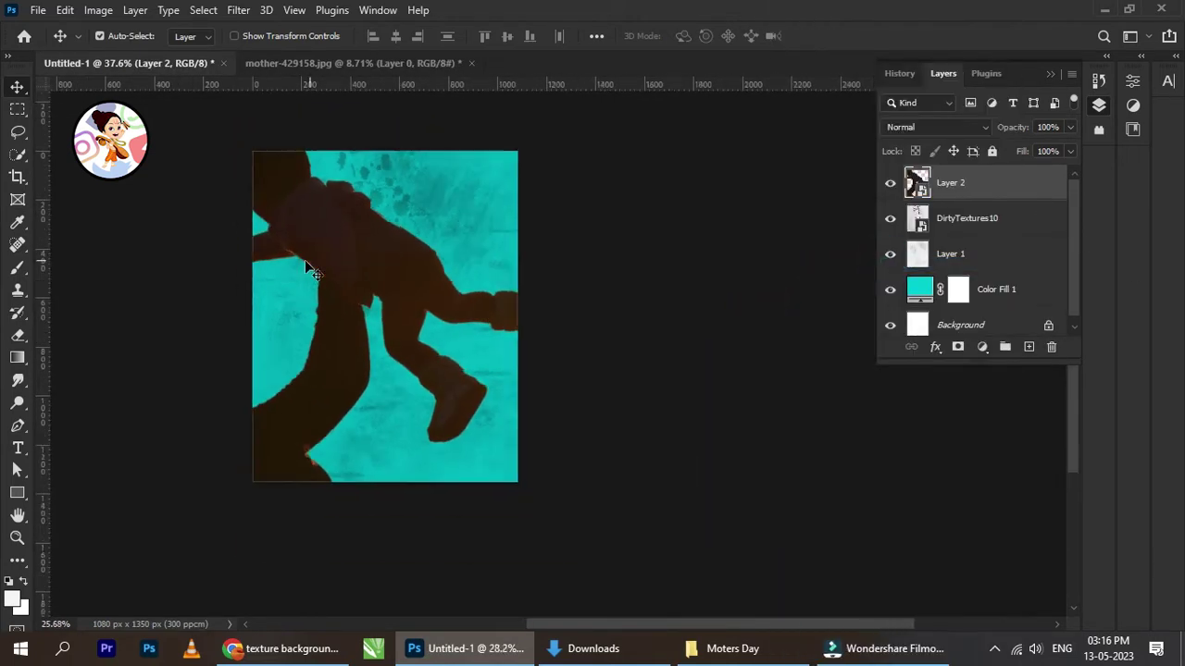
{"action": "key", "text": "ctrl+t"}
{"action": "left_click_drag", "start_coordinate": [536, 447], "coordinate": [230, 447]}
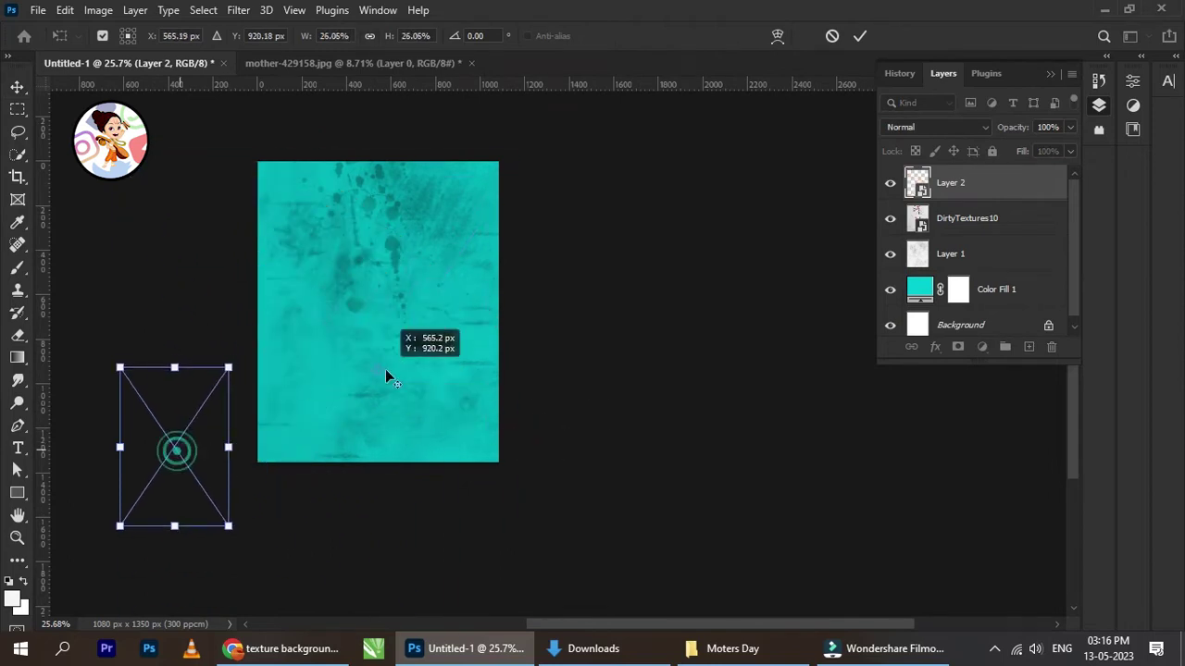
{"action": "left_click_drag", "start_coordinate": [182, 412], "coordinate": [420, 377]}
{"action": "scroll", "coordinate": [432, 434], "scroll_direction": "up", "scroll_amount": 1}
{"action": "left_click_drag", "start_coordinate": [422, 420], "coordinate": [449, 479]}
{"action": "left_click_drag", "start_coordinate": [448, 237], "coordinate": [431, 264]}
{"action": "key", "text": "Return"}
{"action": "scroll", "coordinate": [453, 204], "scroll_direction": "up", "scroll_amount": 1}
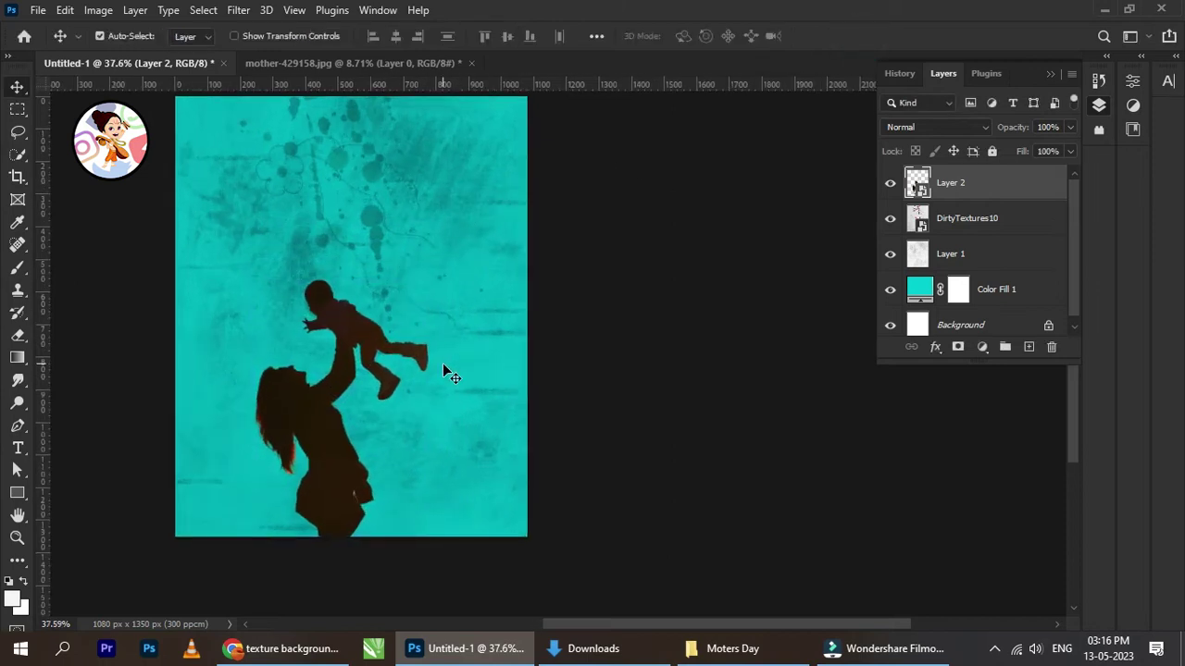
Paste the sunset sky image, place its layer beneath the silhouette, and hide the DirtyTextures10 and Layer 1 textures
{"action": "key", "text": "ctrl+v"}
{"action": "left_click_drag", "start_coordinate": [984, 183], "coordinate": [939, 247]}
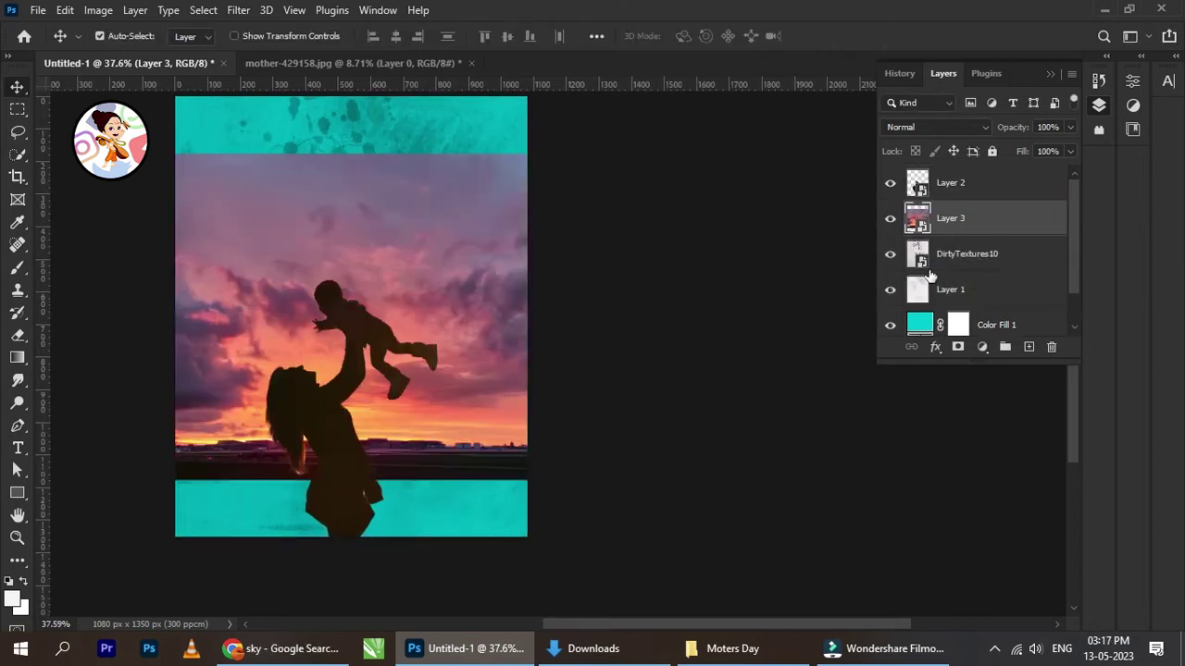
{"action": "left_click", "coordinate": [890, 255]}
{"action": "left_click", "coordinate": [890, 290]}
Scale the sunset sky to about 145% and position it to fill the canvas with the horizon near the bottom
{"action": "scroll", "coordinate": [470, 305], "scroll_direction": "down", "scroll_amount": 1}
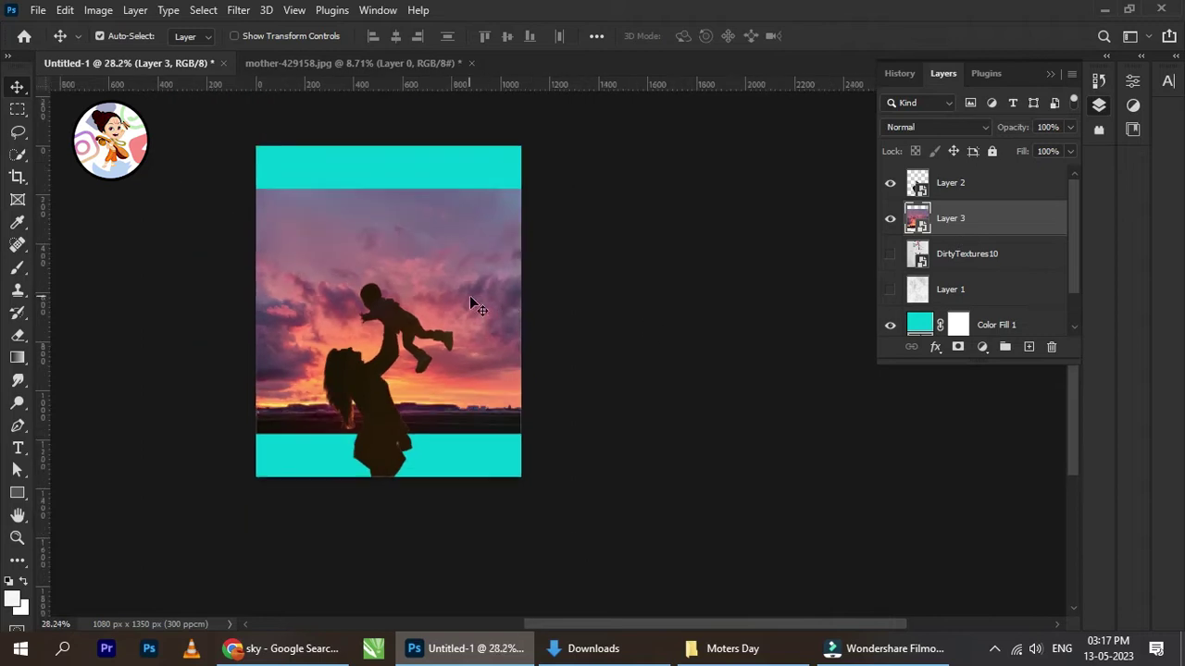
{"action": "key", "text": "ctrl+t"}
{"action": "left_click_drag", "start_coordinate": [714, 447], "coordinate": [794, 491]}
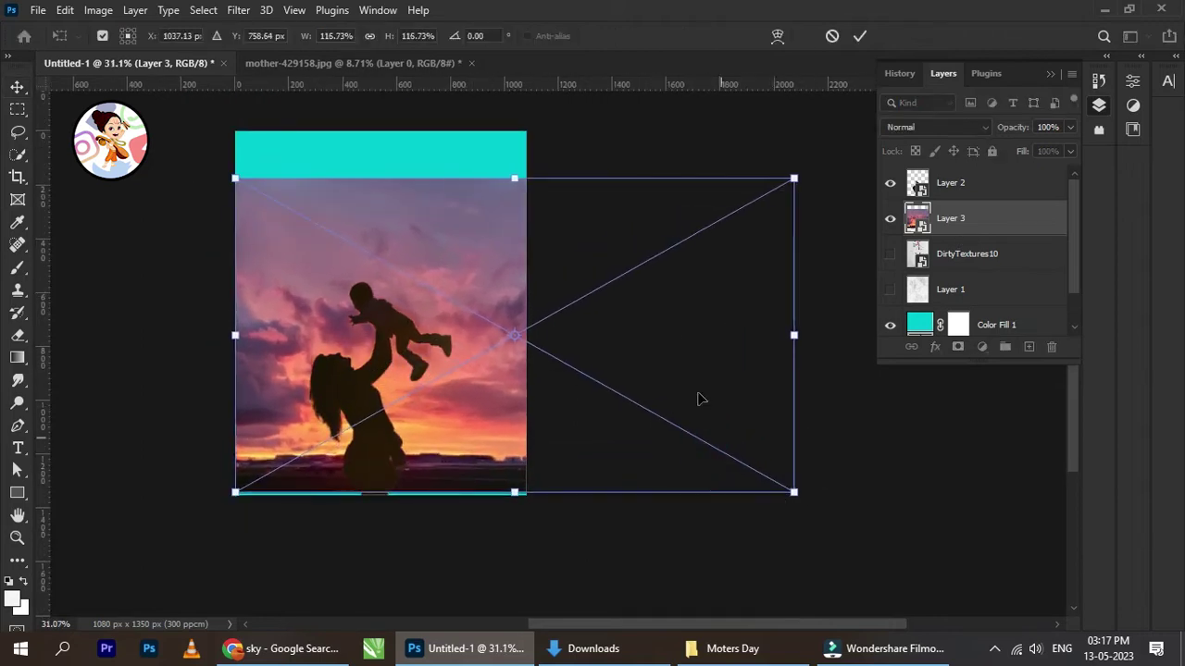
{"action": "left_click_drag", "start_coordinate": [701, 399], "coordinate": [632, 319]}
{"action": "left_click_drag", "start_coordinate": [741, 426], "coordinate": [875, 513]}
{"action": "mouse_move", "coordinate": [703, 397]}
{"action": "left_mouse_down"}
{"action": "mouse_move", "coordinate": [687, 370]}
{"action": "mouse_move", "coordinate": [687, 383]}
{"action": "left_mouse_up"}
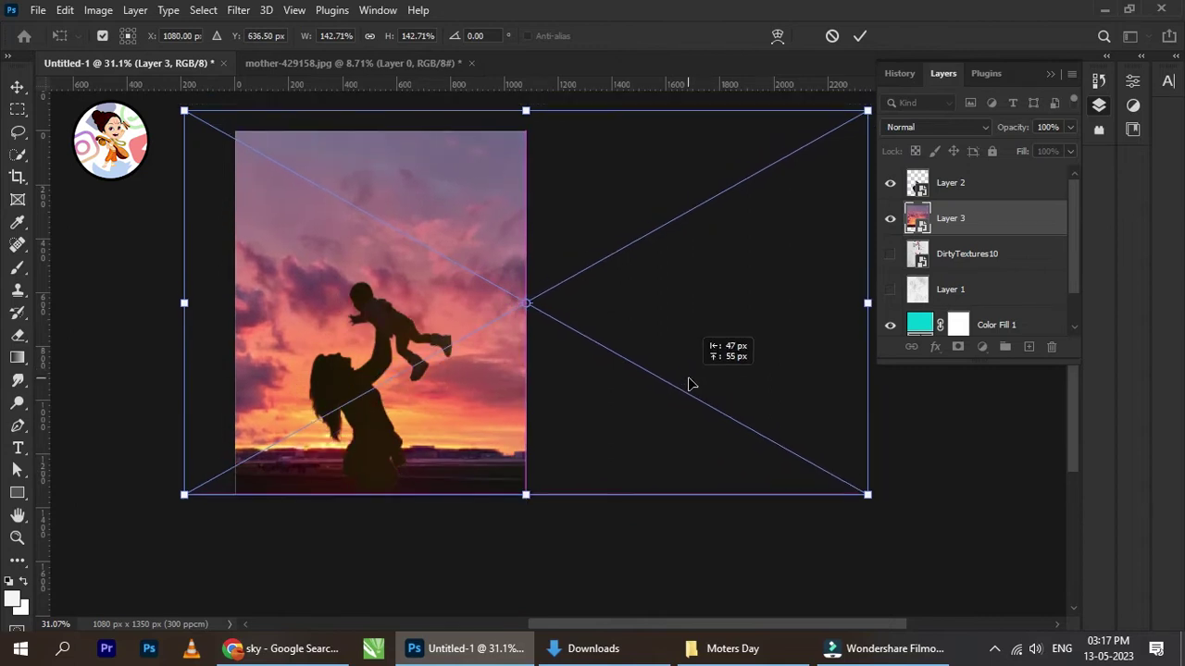
{"action": "mouse_move", "coordinate": [870, 498]}
{"action": "left_mouse_down"}
{"action": "mouse_move", "coordinate": [1012, 576]}
{"action": "mouse_move", "coordinate": [793, 438]}
{"action": "mouse_move", "coordinate": [880, 499]}
{"action": "left_mouse_up"}
{"action": "scroll", "coordinate": [528, 319], "scroll_direction": "up", "scroll_amount": 1}
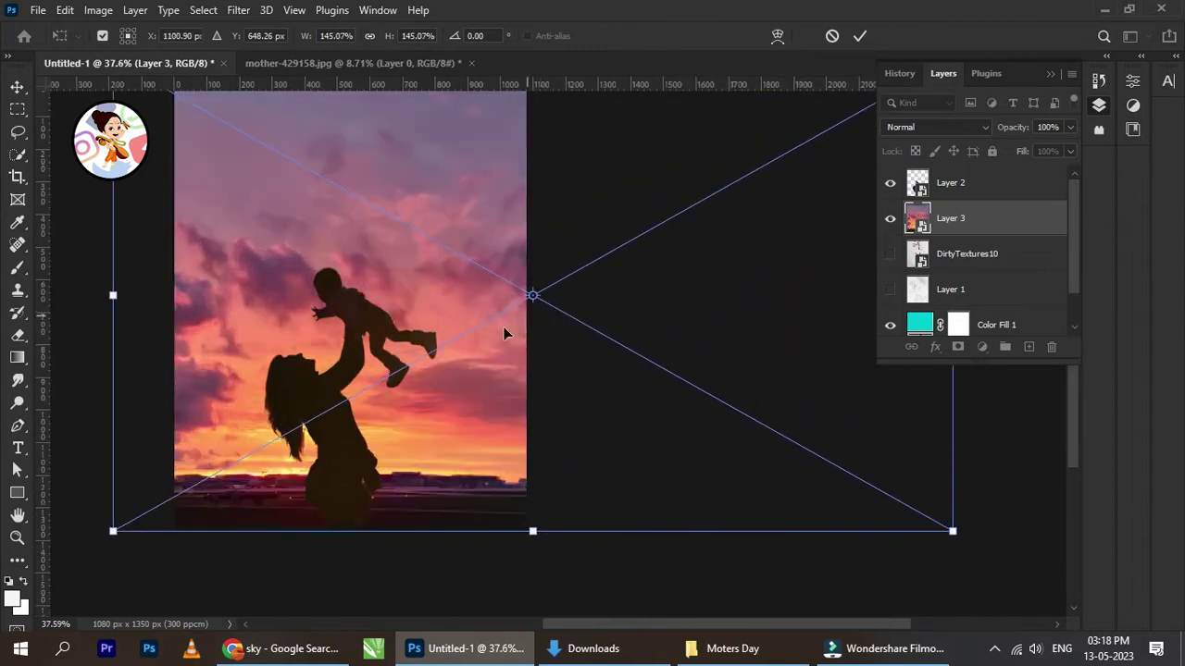
{"action": "mouse_move", "coordinate": [474, 374]}
{"action": "left_mouse_down"}
{"action": "mouse_move", "coordinate": [452, 370]}
{"action": "mouse_move", "coordinate": [457, 359]}
{"action": "left_mouse_up"}
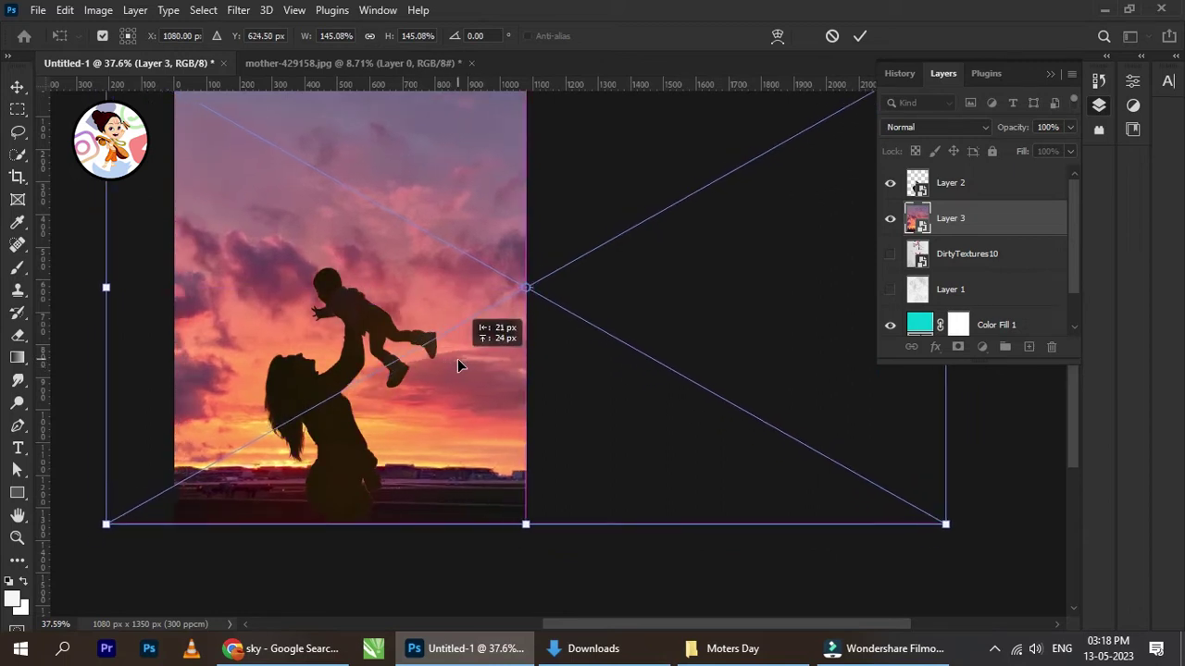
{"action": "left_click", "coordinate": [860, 35]}
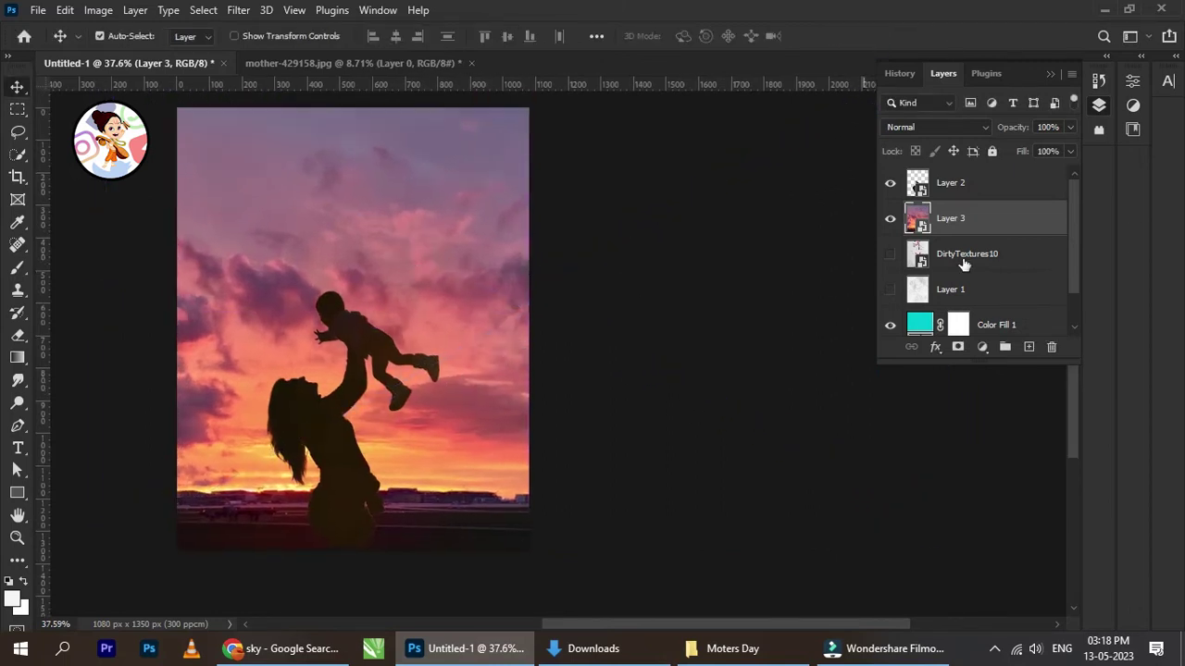
Apply Camera Raw to the sky, warming its tone with Exposure -0.45, Contrast +43, Highlights -18, Shadows +1, Whites -8 and Blacks -31
{"action": "left_click", "coordinate": [238, 10]}
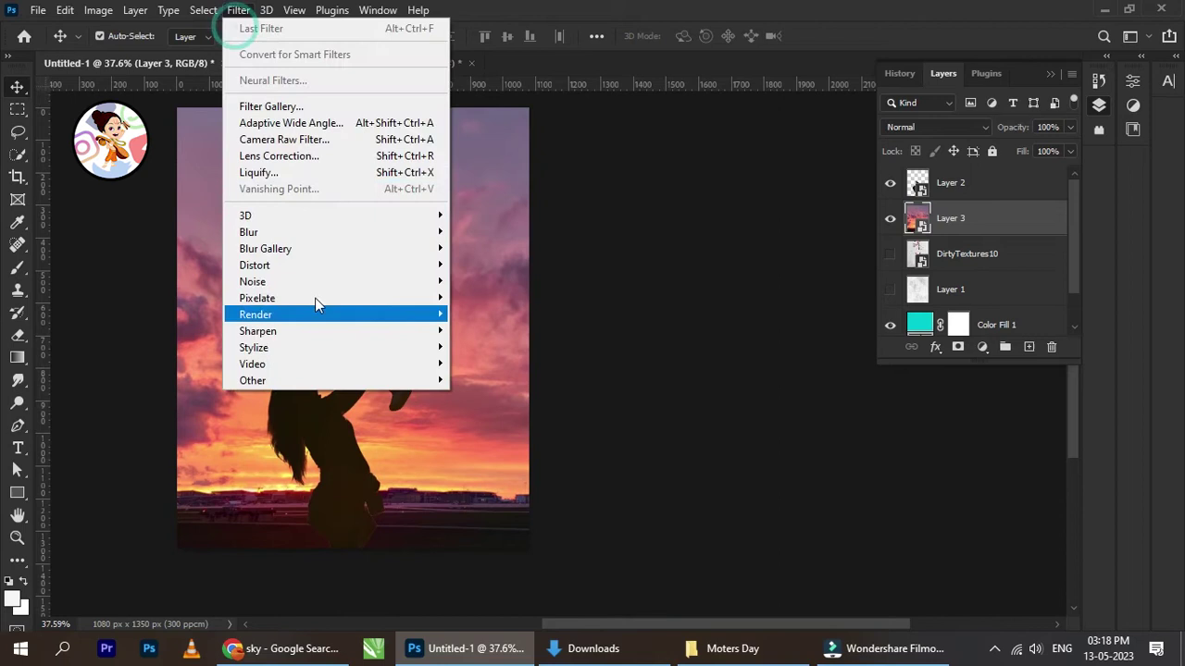
{"action": "left_click", "coordinate": [312, 145]}
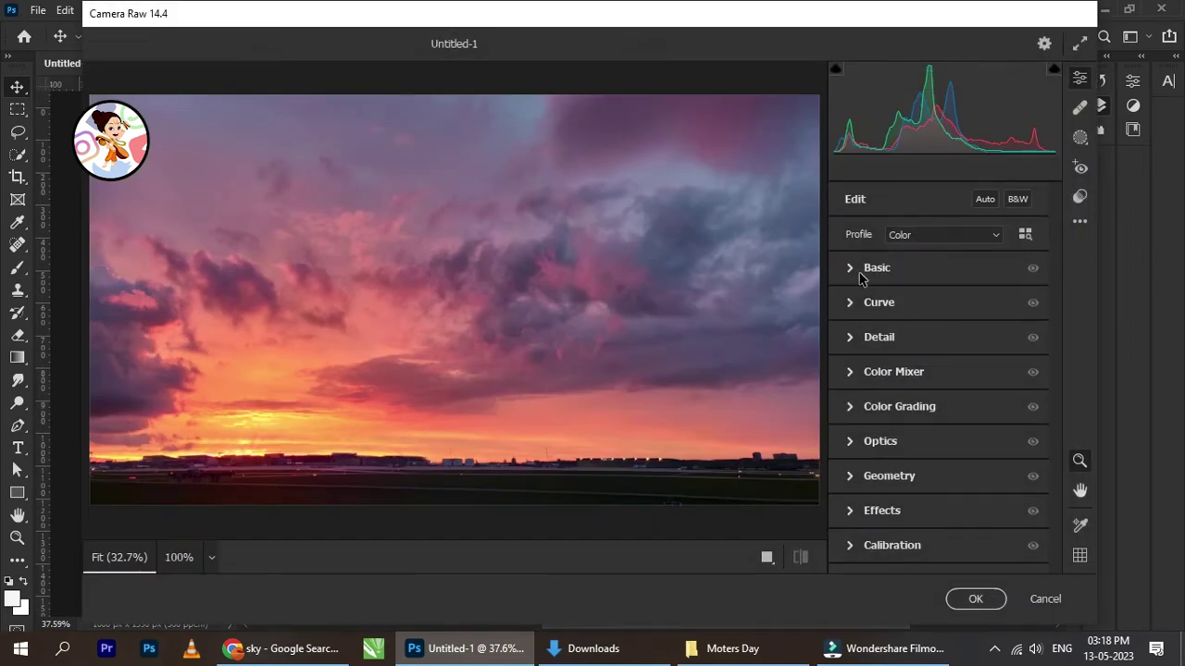
{"action": "left_click", "coordinate": [860, 270]}
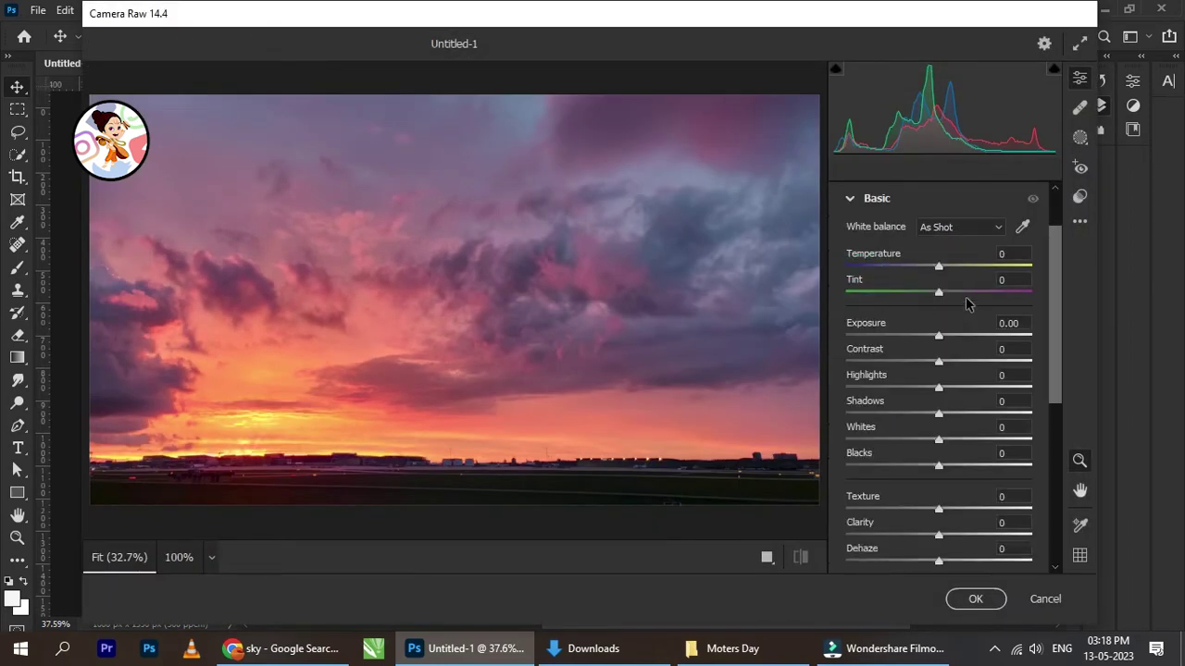
{"action": "left_click_drag", "start_coordinate": [938, 267], "coordinate": [930, 472]}
Set the sky's Texture to +6, Clarity to +9 and Vibrance to +41
{"action": "scroll", "coordinate": [1053, 370], "scroll_direction": "down", "scroll_amount": 3}
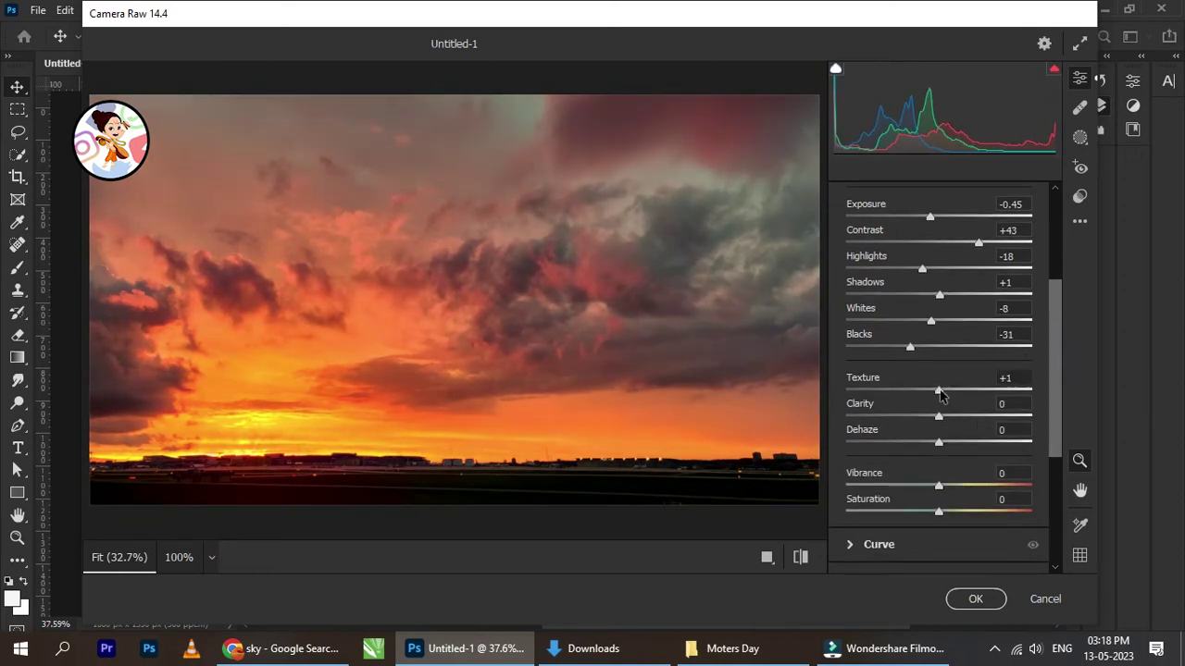
{"action": "left_click_drag", "start_coordinate": [942, 395], "coordinate": [948, 417]}
{"action": "left_click_drag", "start_coordinate": [960, 491], "coordinate": [978, 488]}
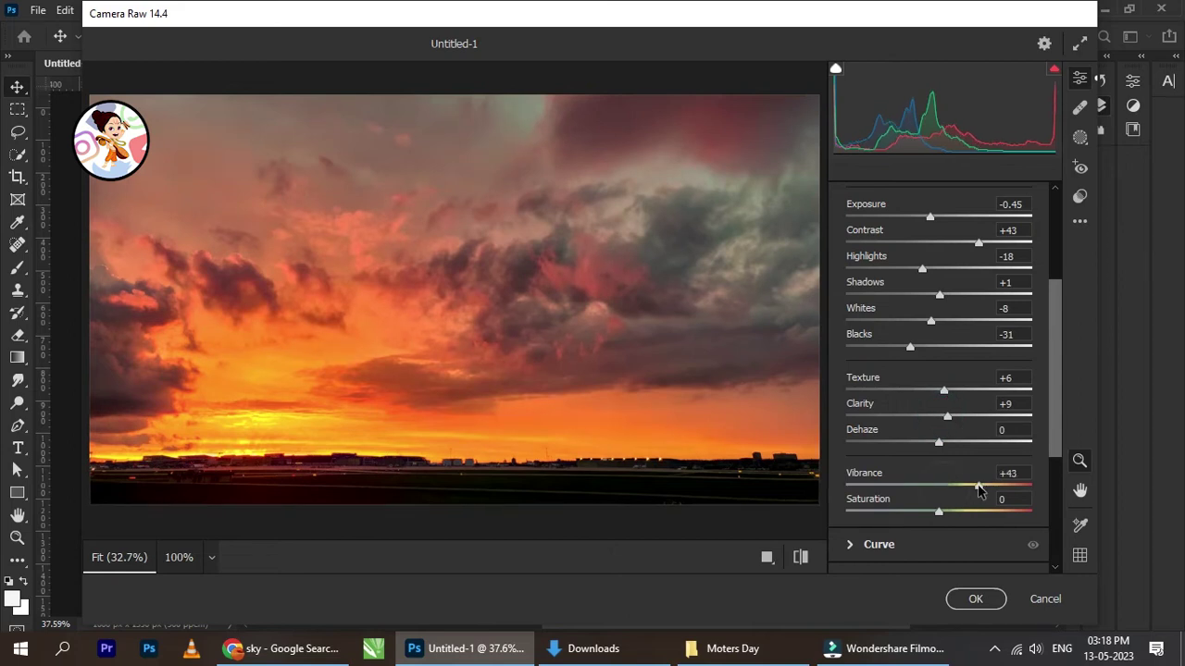
In the Color Mixer, set hue Reds +52, Oranges -21 and Yellows +50, shift Aquas and Magentas, and set saturation Reds +20 and Oranges +32
{"action": "scroll", "coordinate": [1049, 418], "scroll_direction": "down", "scroll_amount": 5}
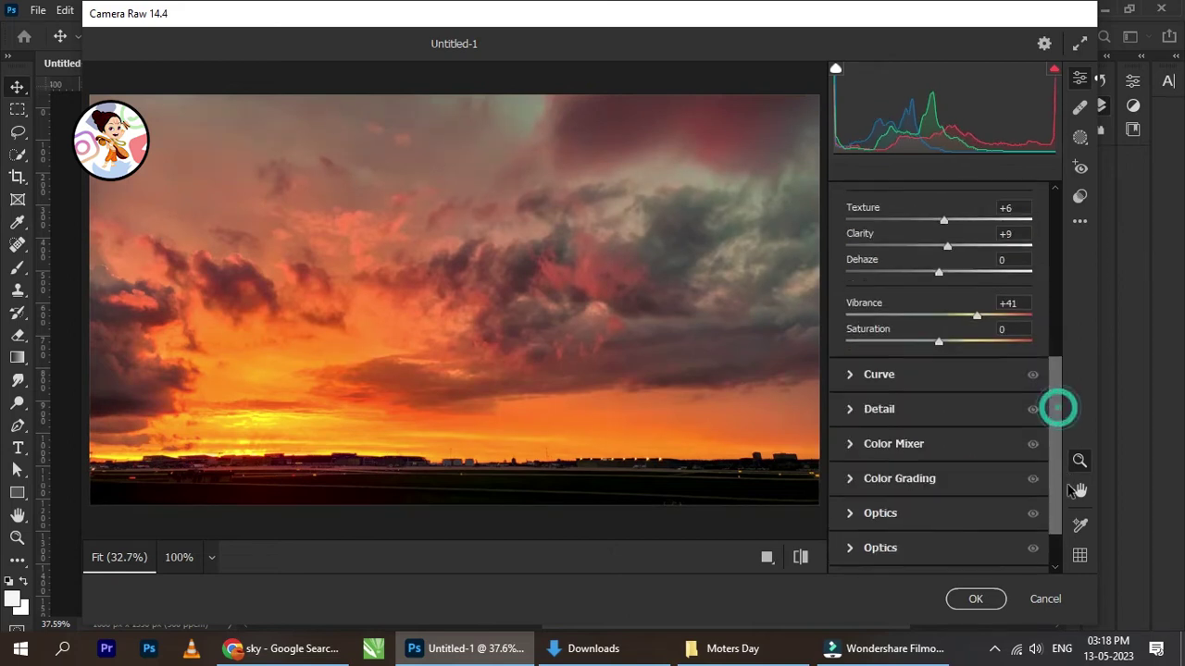
{"action": "left_click", "coordinate": [914, 445]}
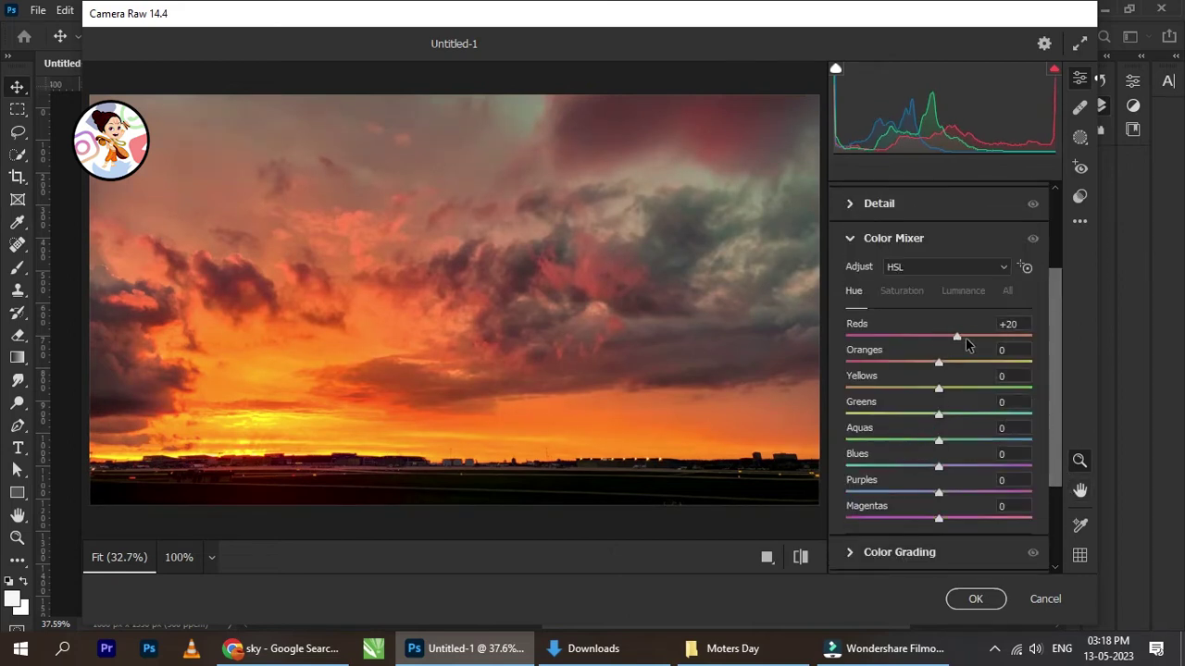
{"action": "left_click_drag", "start_coordinate": [965, 337], "coordinate": [918, 368]}
{"action": "left_click_drag", "start_coordinate": [968, 338], "coordinate": [986, 336]}
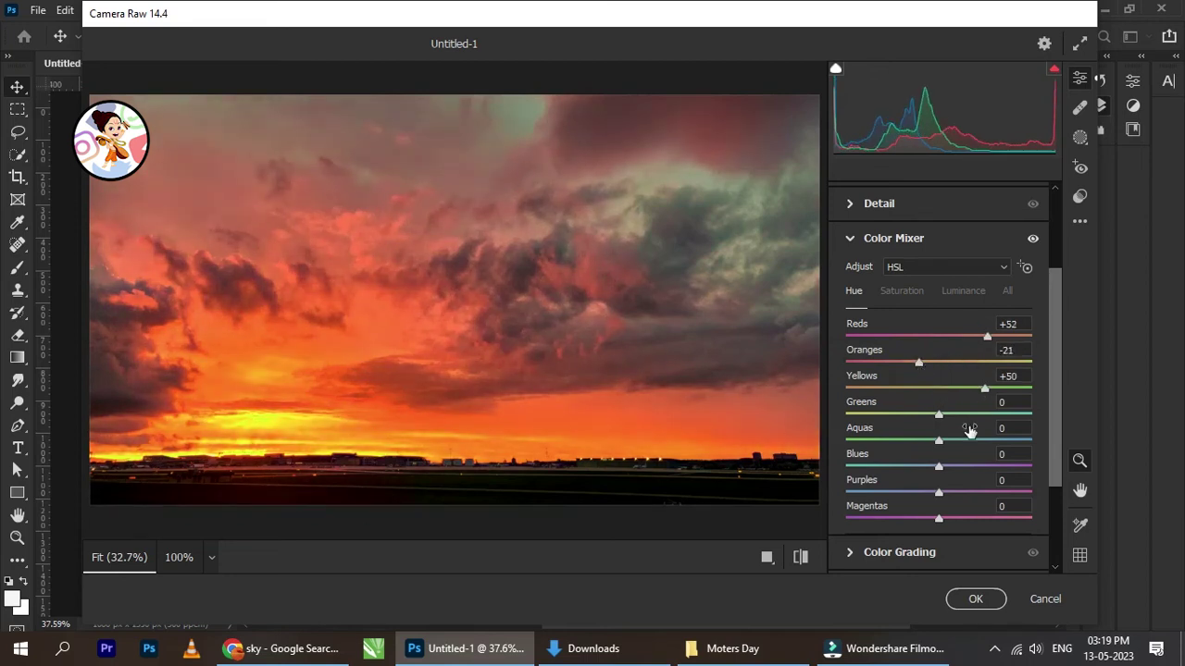
{"action": "left_click_drag", "start_coordinate": [939, 440], "coordinate": [923, 440]}
{"action": "left_click_drag", "start_coordinate": [939, 518], "coordinate": [971, 518]}
{"action": "left_click", "coordinate": [902, 291]}
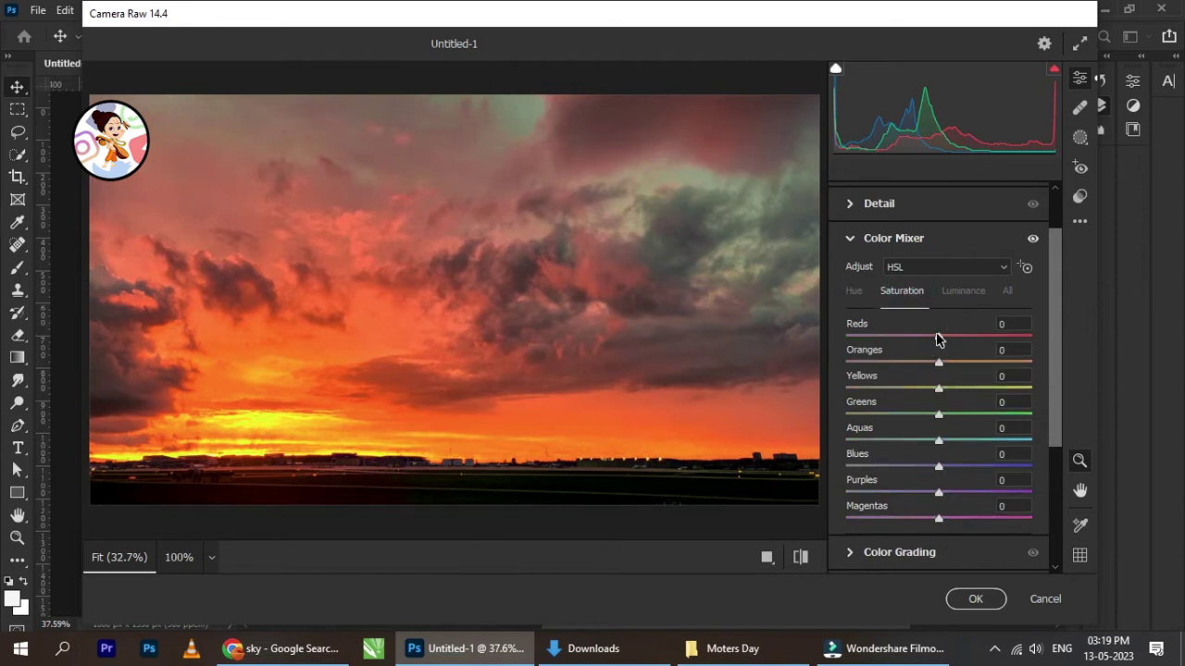
{"action": "left_click_drag", "start_coordinate": [937, 339], "coordinate": [971, 373]}
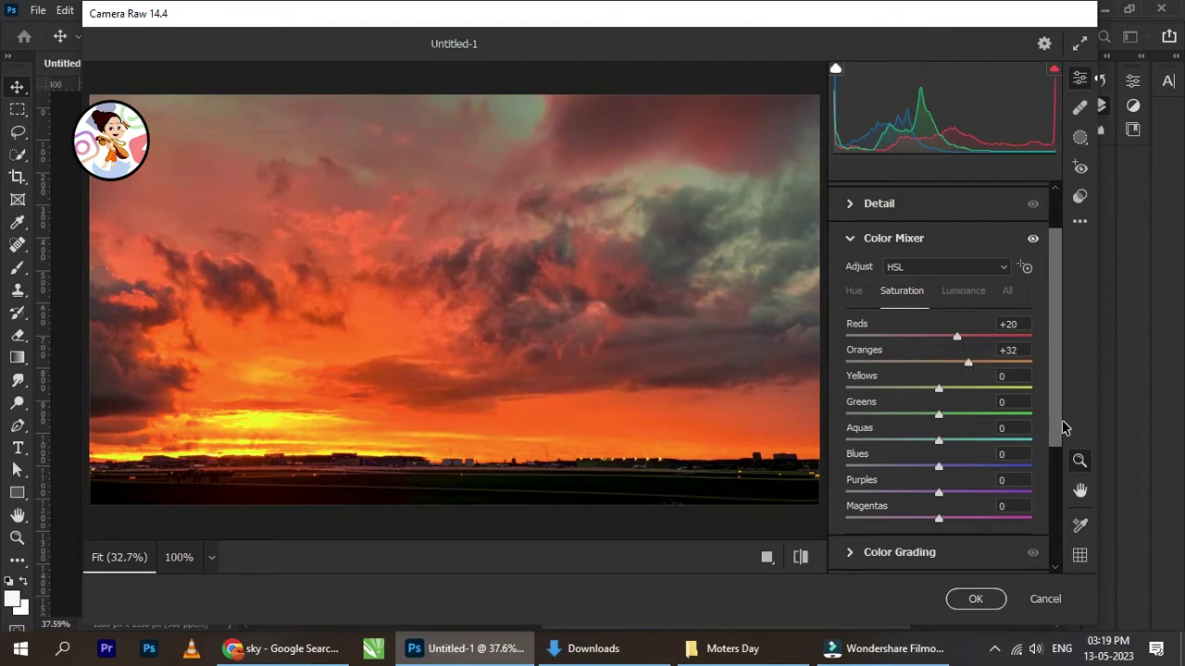
Calibrate the sky's colours: Shadows Tint +44, Red Primary Hue +24 and Saturation +21, Green Primary Hue -6 and Saturation -13
{"action": "scroll", "coordinate": [1063, 453], "scroll_direction": "down", "scroll_amount": 3}
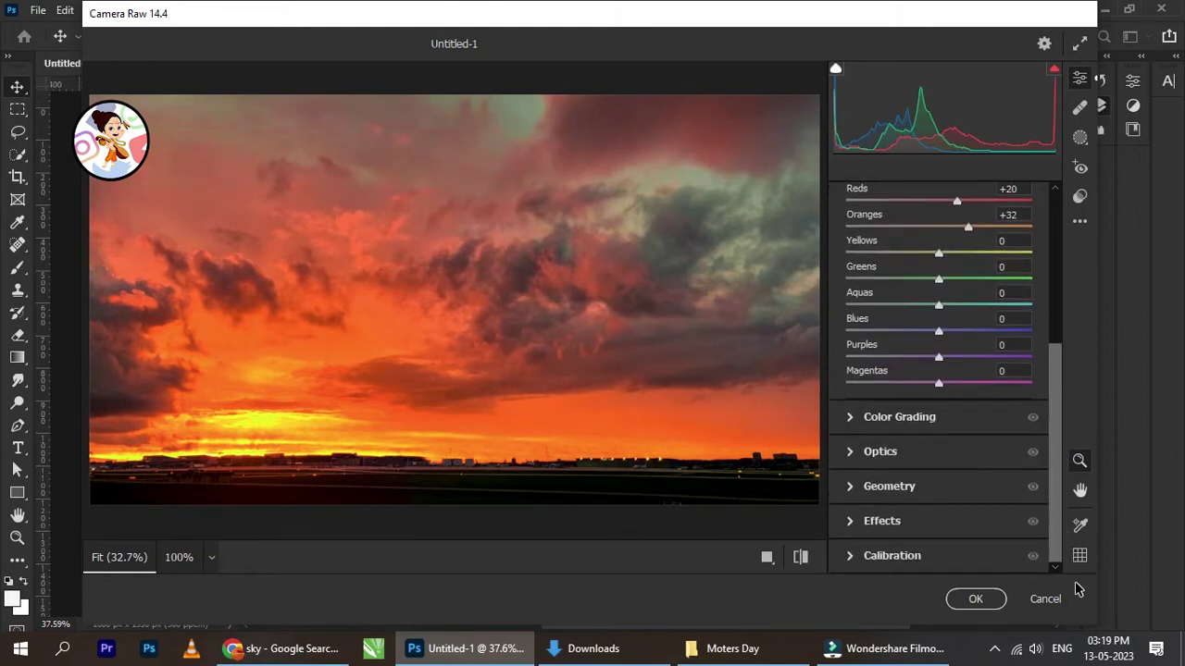
{"action": "left_click", "coordinate": [862, 562]}
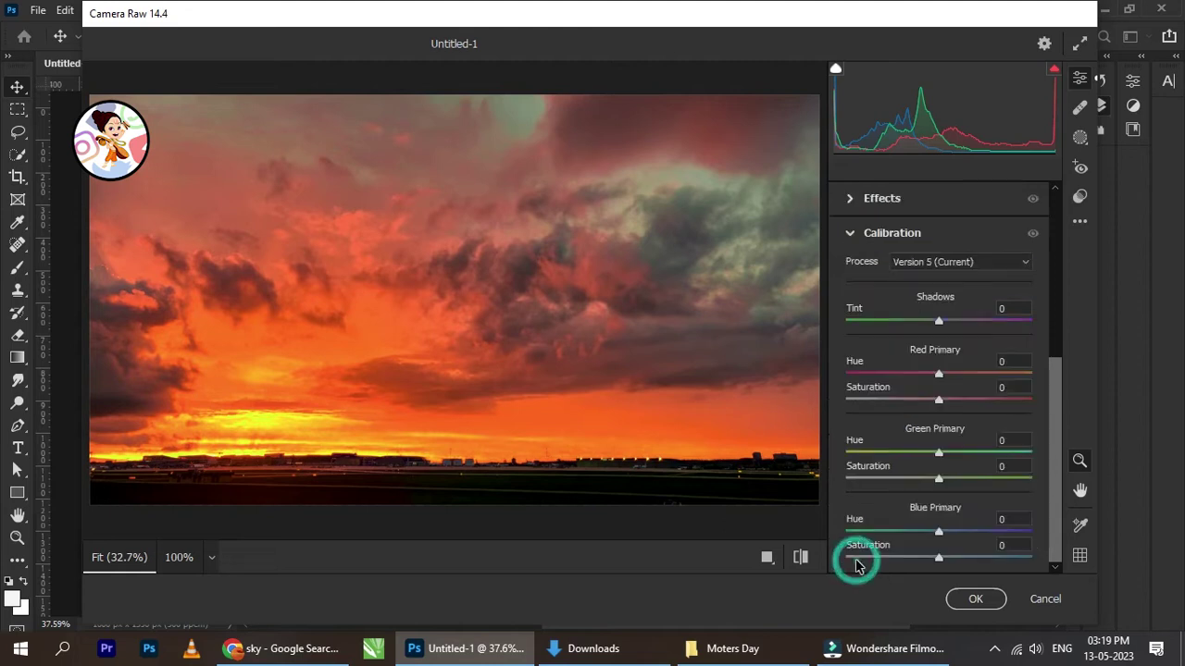
{"action": "left_click_drag", "start_coordinate": [988, 327], "coordinate": [984, 333]}
{"action": "left_click_drag", "start_coordinate": [938, 373], "coordinate": [927, 494]}
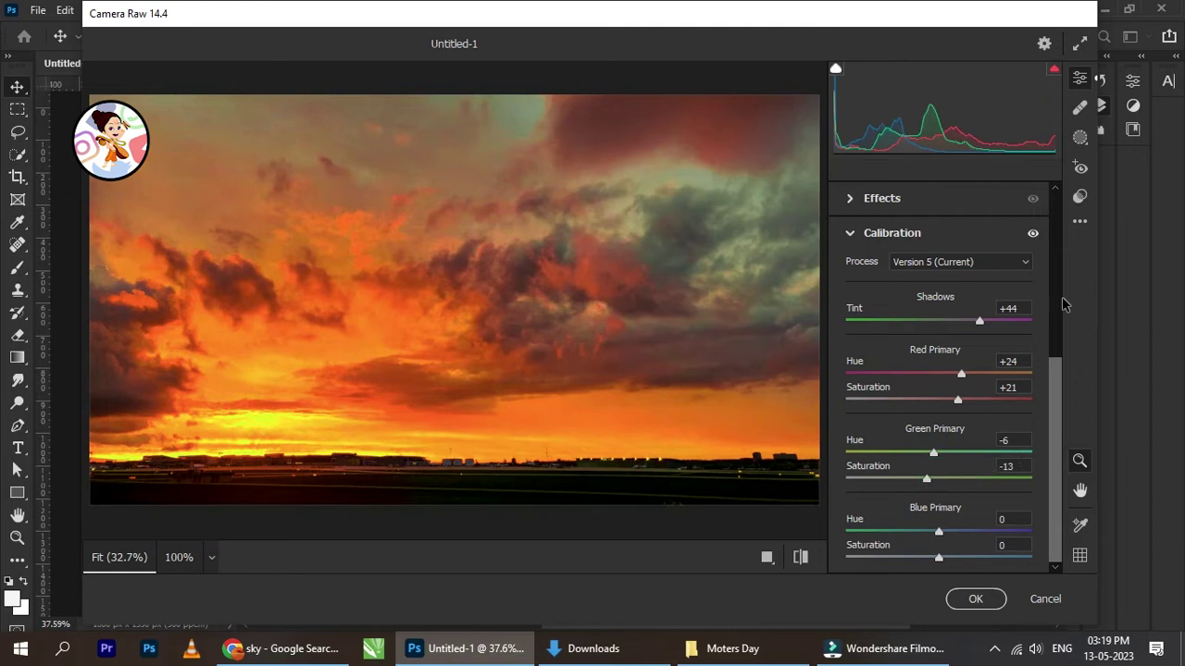
Save the sky's current Camera Raw settings as a preset in the User Presets group and apply the filter
{"action": "left_click", "coordinate": [1080, 222]}
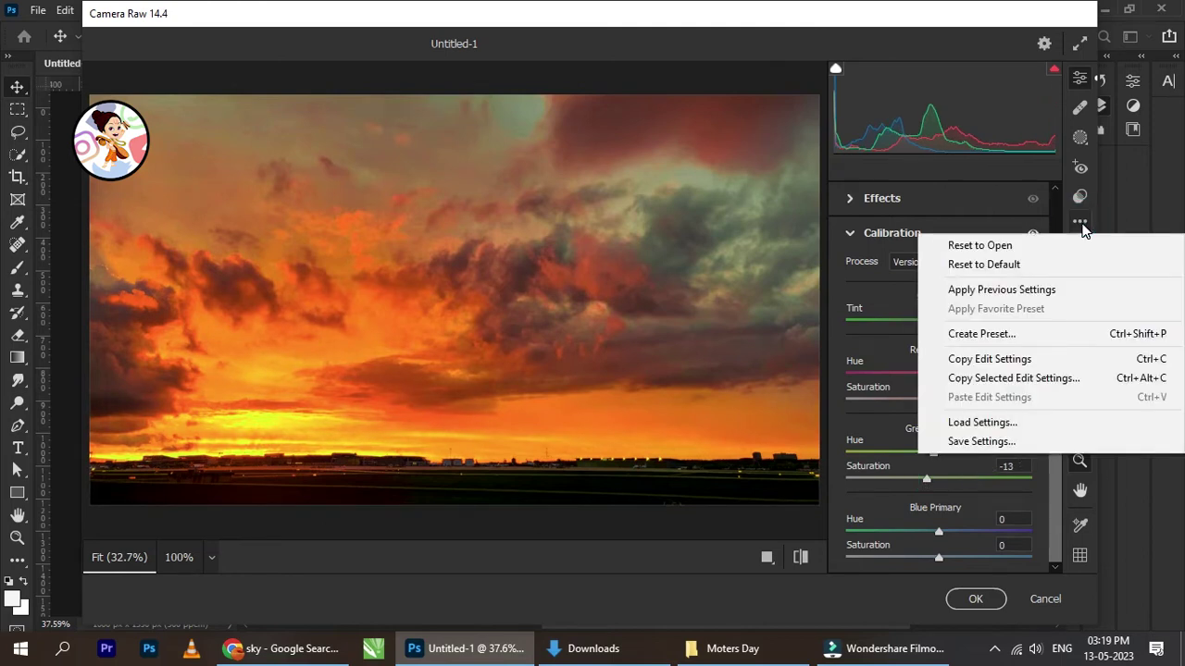
{"action": "left_click", "coordinate": [1127, 333]}
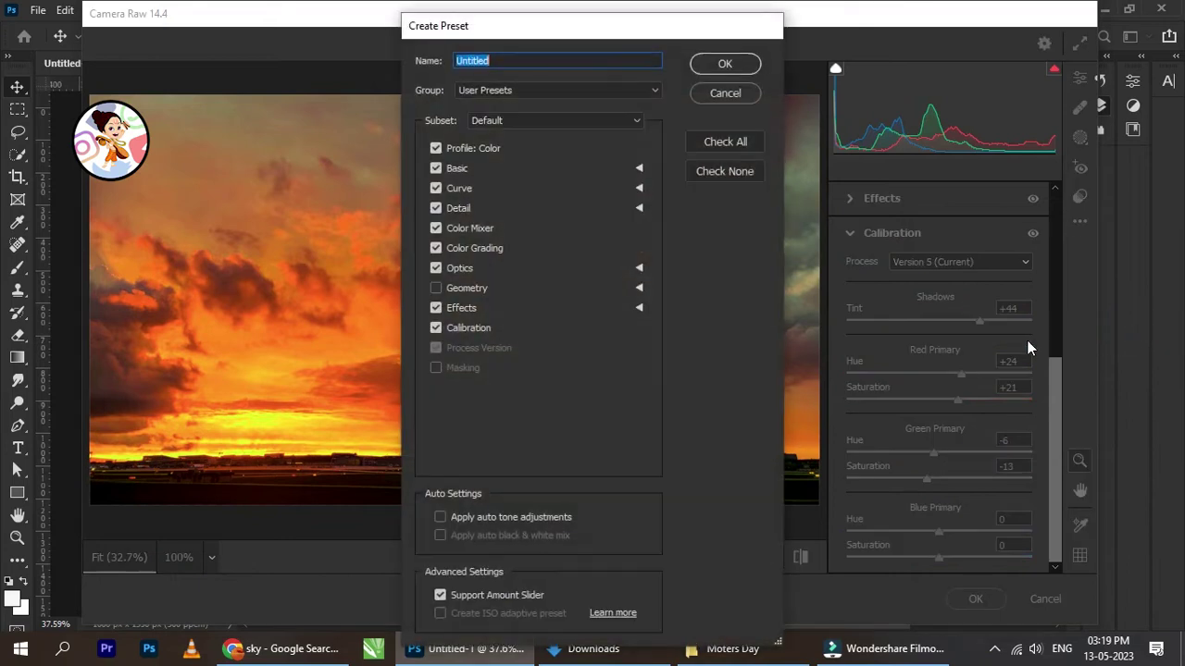
{"action": "key", "text": "BackSpace"}
{"action": "left_click", "coordinate": [747, 65]}
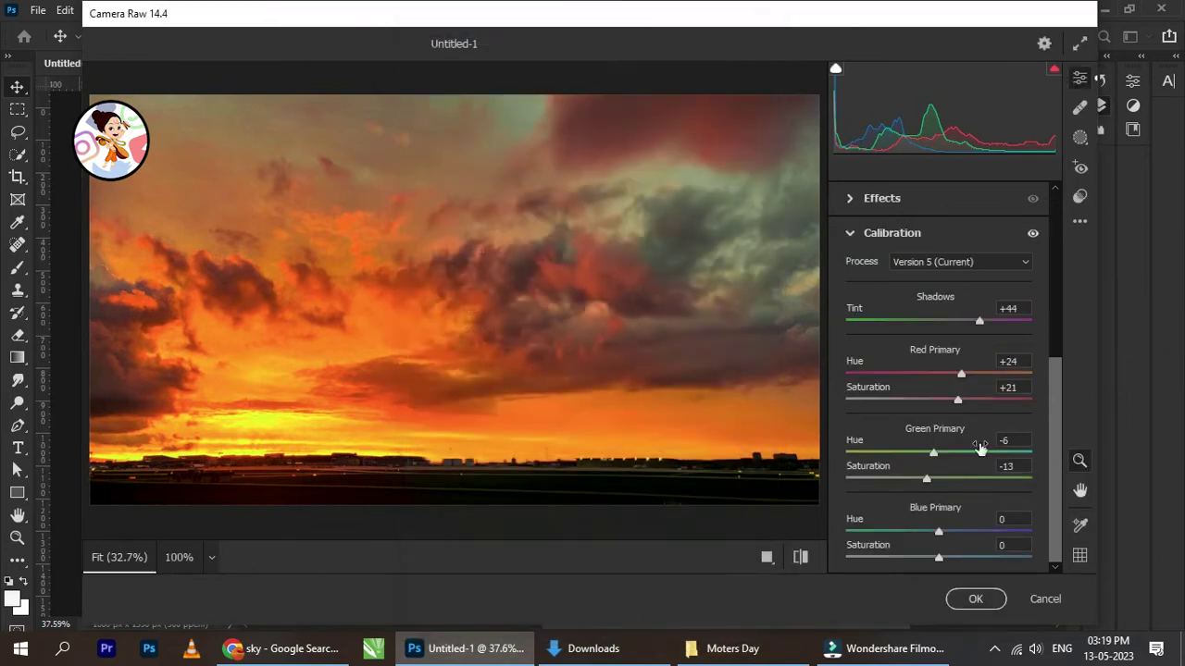
{"action": "left_click", "coordinate": [976, 599]}
Compare the sky before and after the Camera Raw grading across the whole poster
{"action": "scroll", "coordinate": [556, 333], "scroll_direction": "down", "scroll_amount": 2}
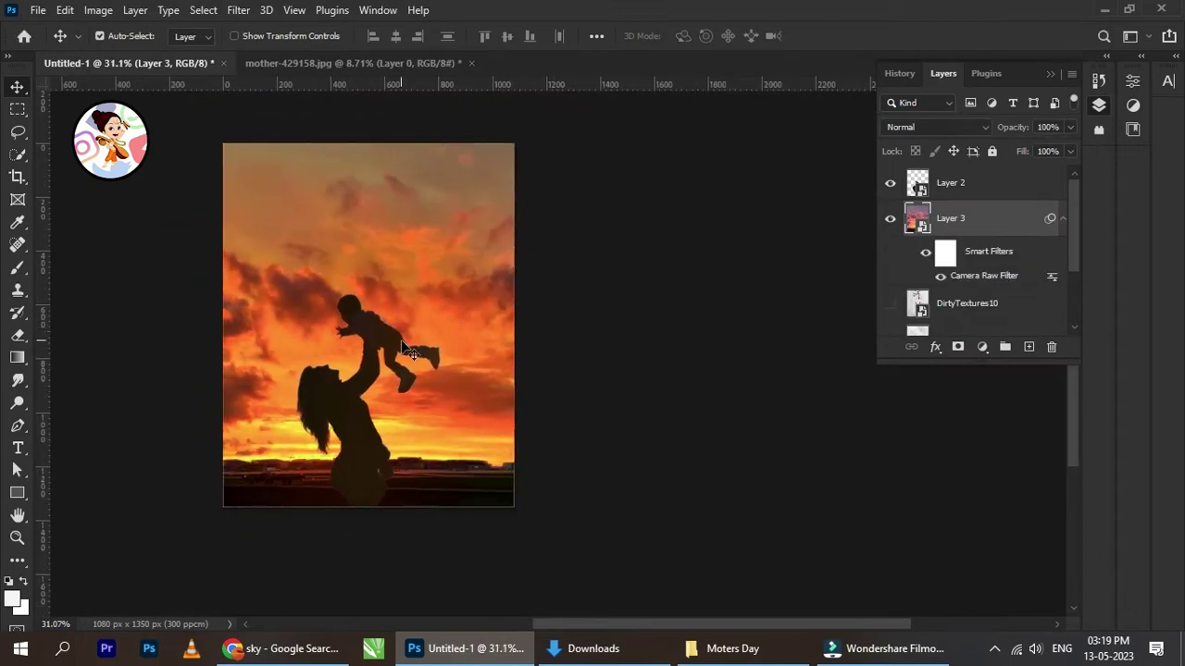
{"action": "scroll", "coordinate": [403, 356], "scroll_direction": "up", "scroll_amount": 3}
{"action": "scroll", "coordinate": [402, 356], "scroll_direction": "up", "scroll_amount": 1}
{"action": "scroll", "coordinate": [402, 356], "scroll_direction": "down", "scroll_amount": 2}
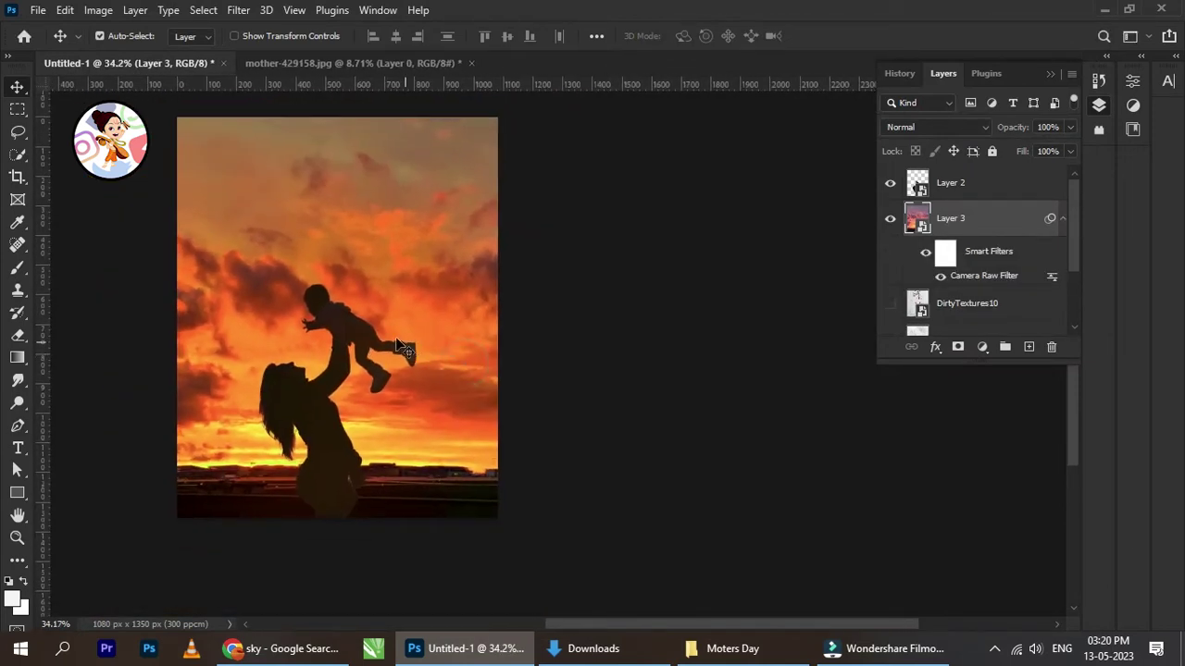
{"action": "scroll", "coordinate": [399, 344], "scroll_direction": "up", "scroll_amount": 1}
{"action": "left_click_drag", "start_coordinate": [346, 302], "coordinate": [375, 329]}
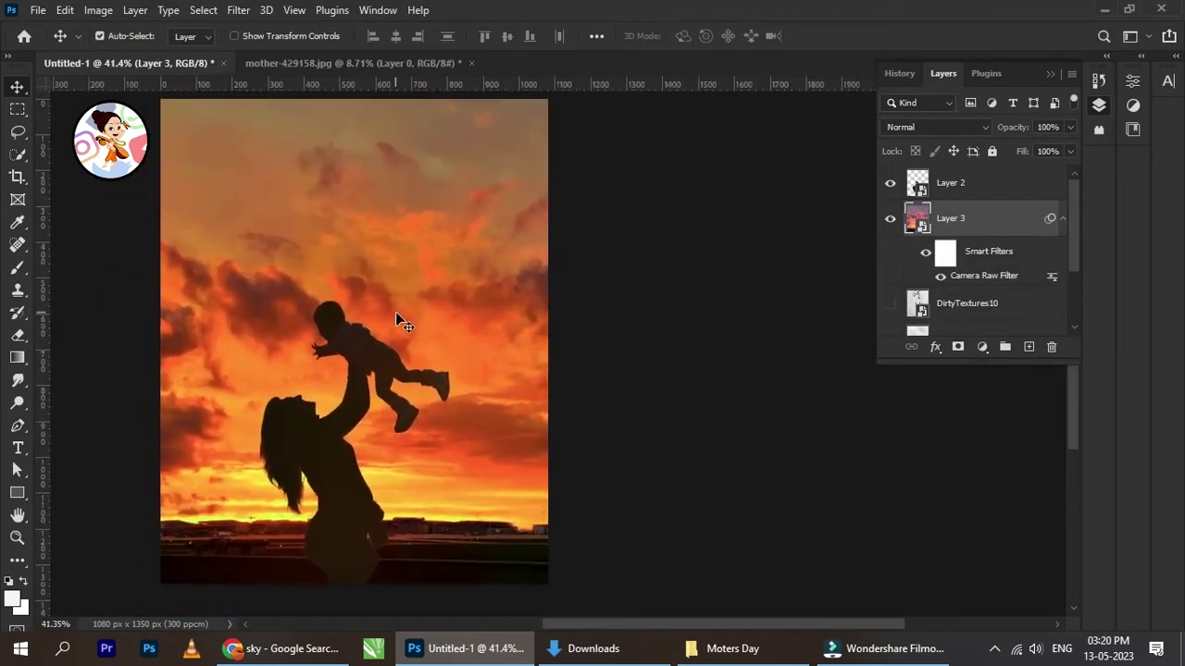
{"action": "key", "text": "ctrl+z"}
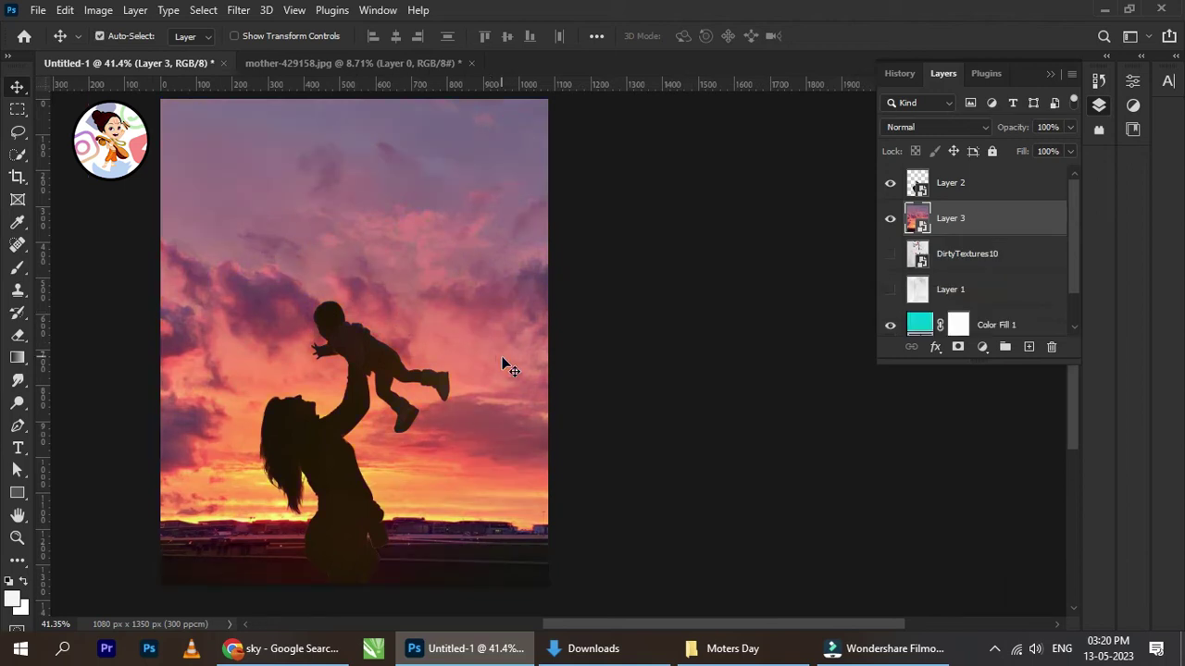
{"action": "key", "text": "ctrl+z"}
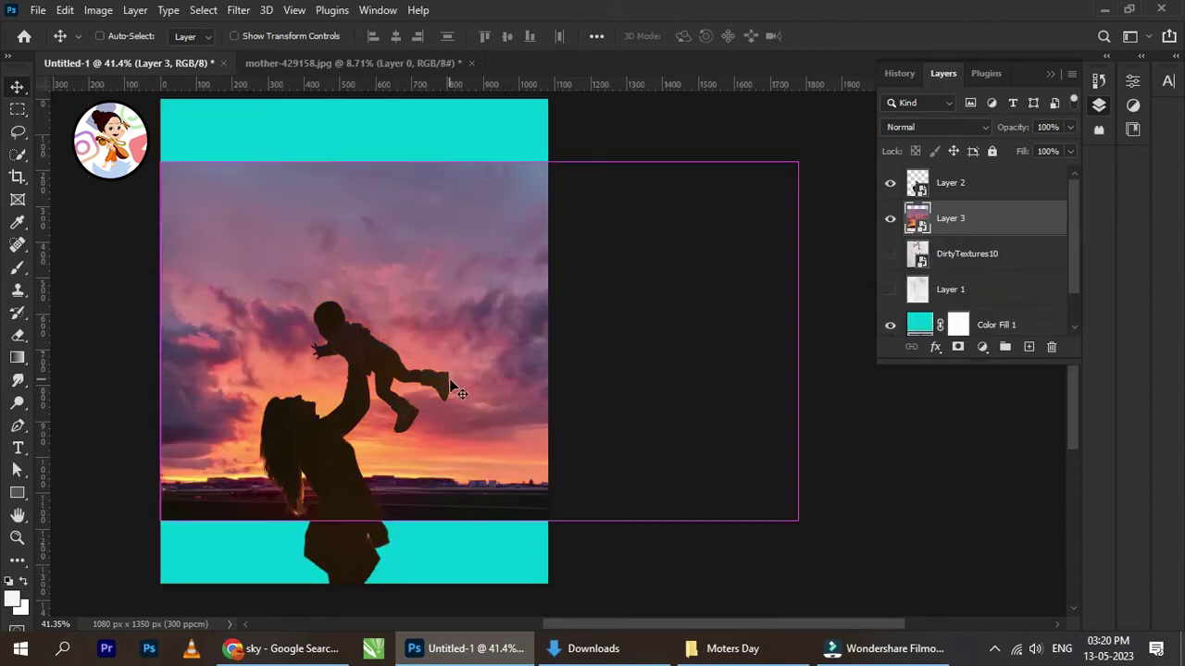
{"action": "key", "text": "ctrl+shift+z"}
{"action": "key", "text": "ctrl+shift+z"}
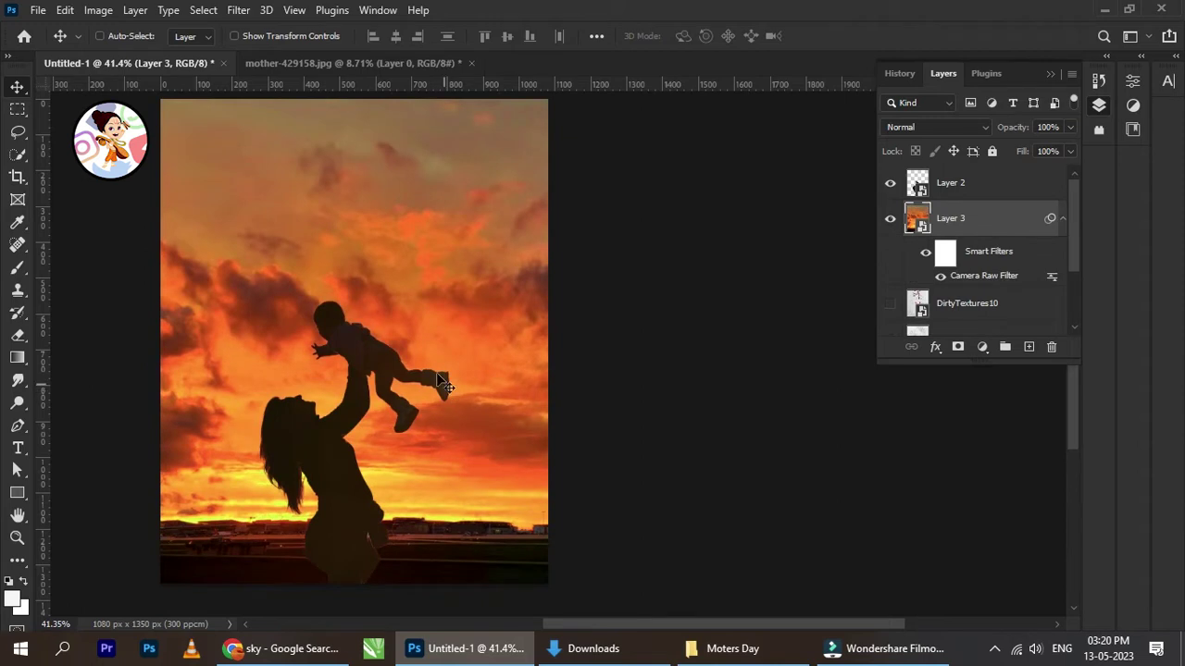
{"action": "scroll", "coordinate": [436, 372], "scroll_direction": "down", "scroll_amount": 1}
{"action": "left_click_drag", "start_coordinate": [452, 334], "coordinate": [435, 314]}
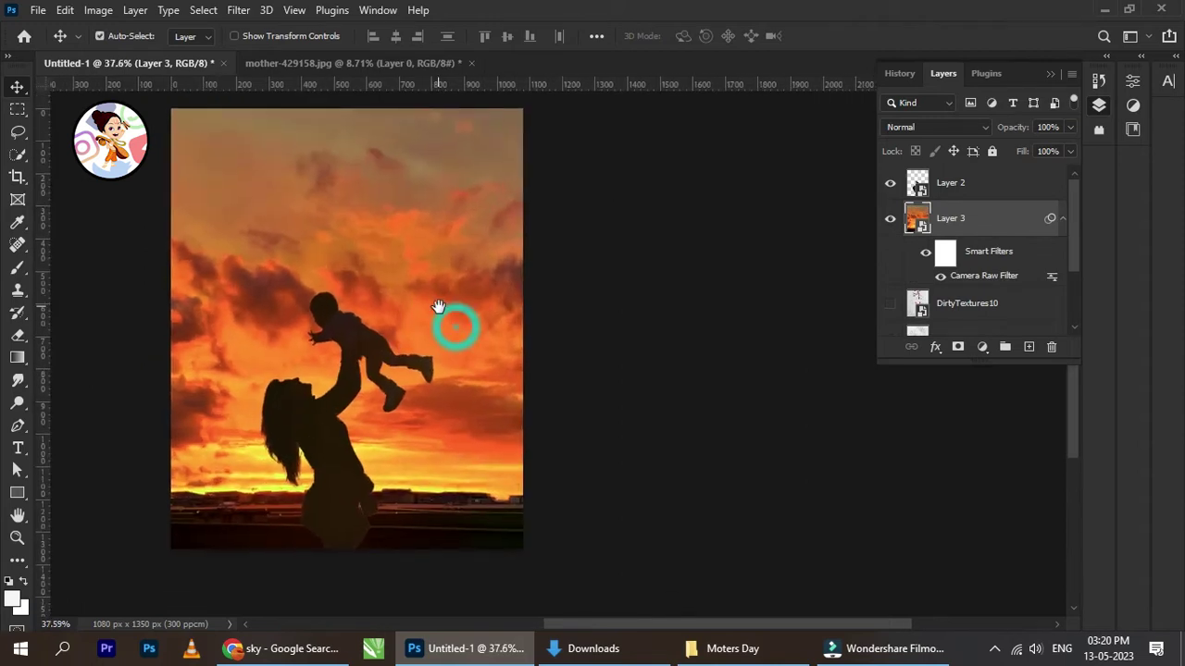
{"action": "left_click", "coordinate": [940, 275]}
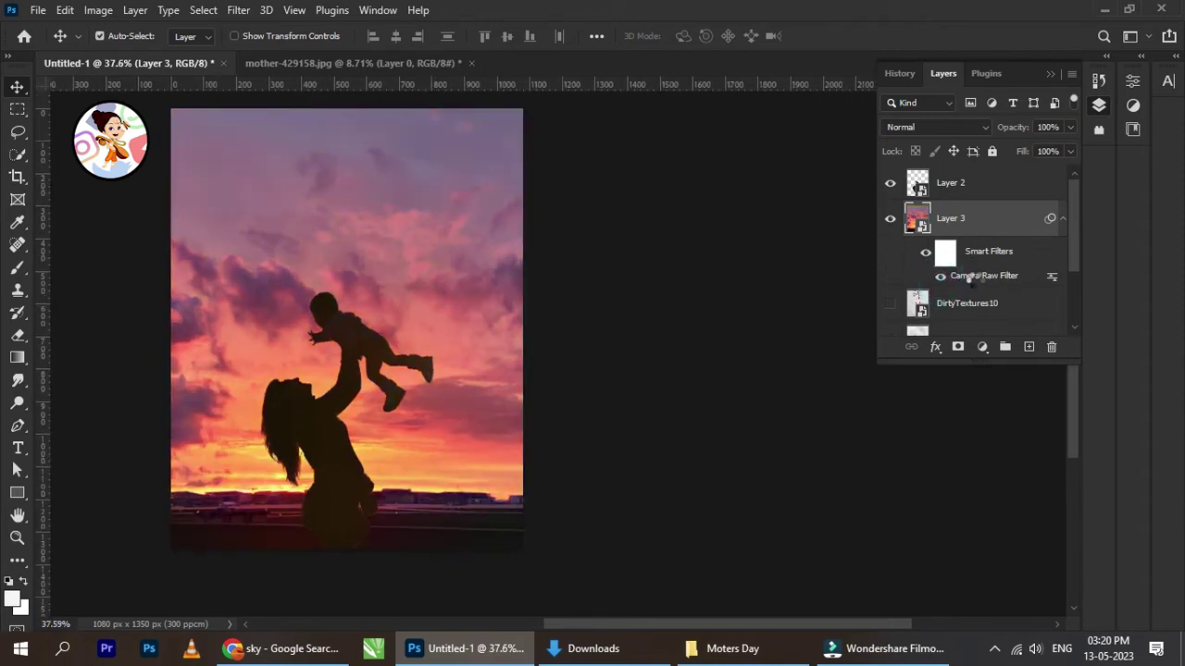
{"action": "left_click", "coordinate": [940, 276]}
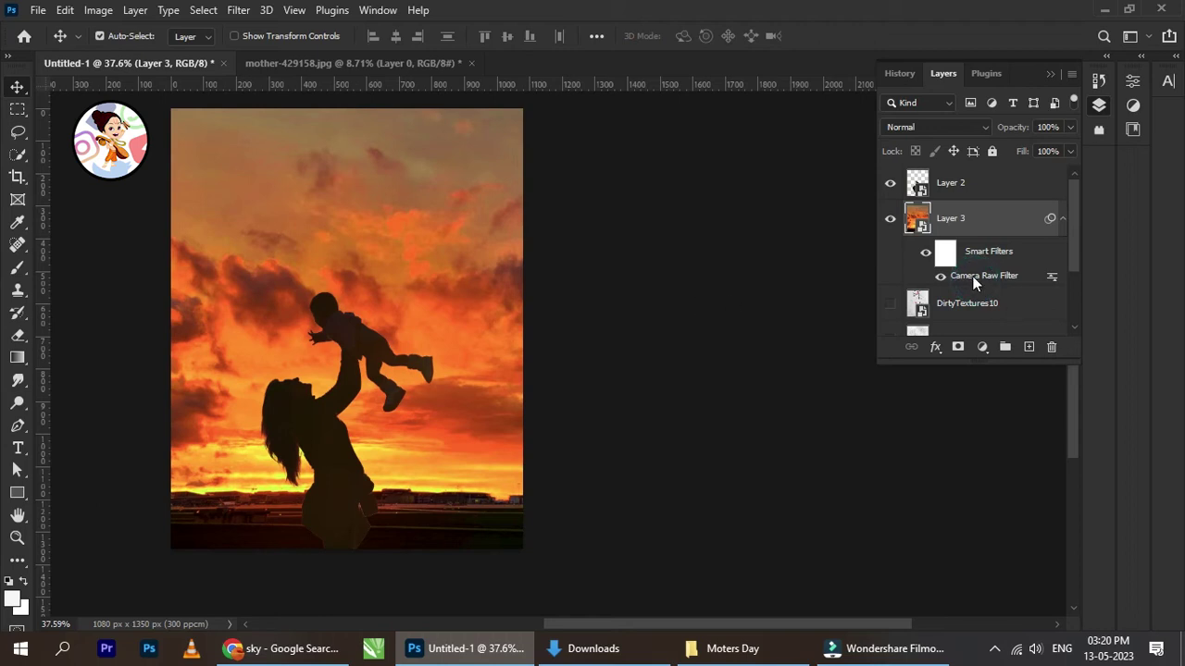
Re-edit the sky's Camera Raw filter: raise Blacks, cool the Temperature, and set Color Mixer saturation to Reds +30 and Oranges -16
{"action": "double_click", "coordinate": [974, 276]}
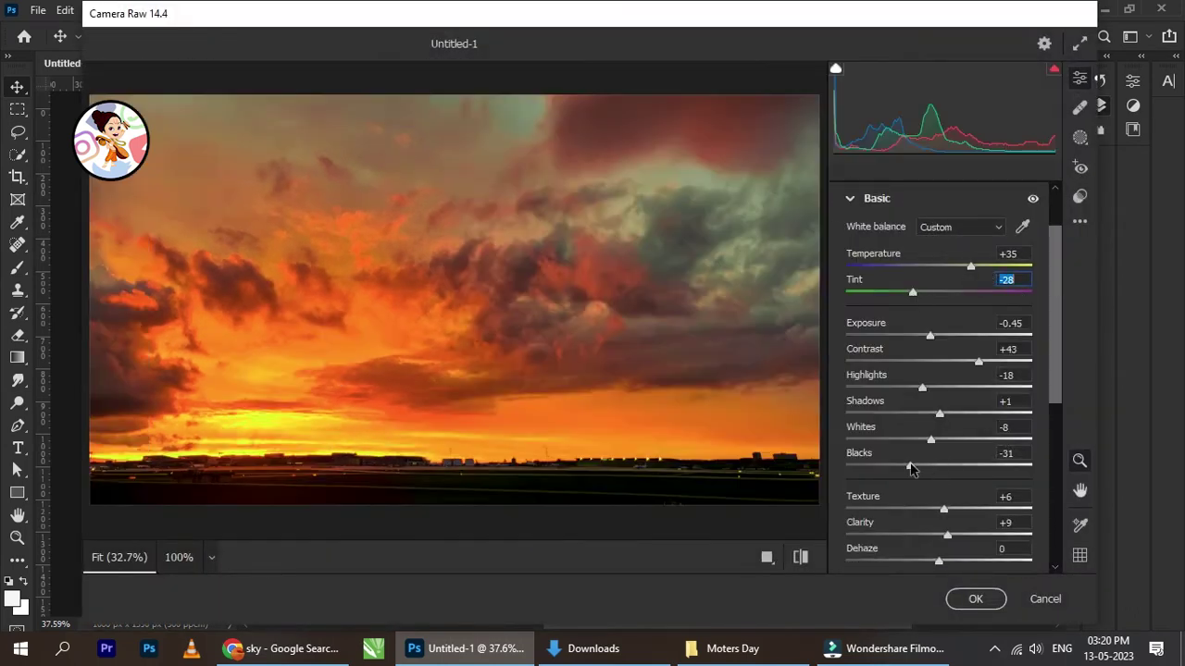
{"action": "left_click_drag", "start_coordinate": [941, 465], "coordinate": [949, 466]}
{"action": "left_click_drag", "start_coordinate": [970, 266], "coordinate": [932, 275]}
{"action": "left_click_drag", "start_coordinate": [1055, 359], "coordinate": [1069, 518]}
{"action": "left_click", "coordinate": [907, 398]}
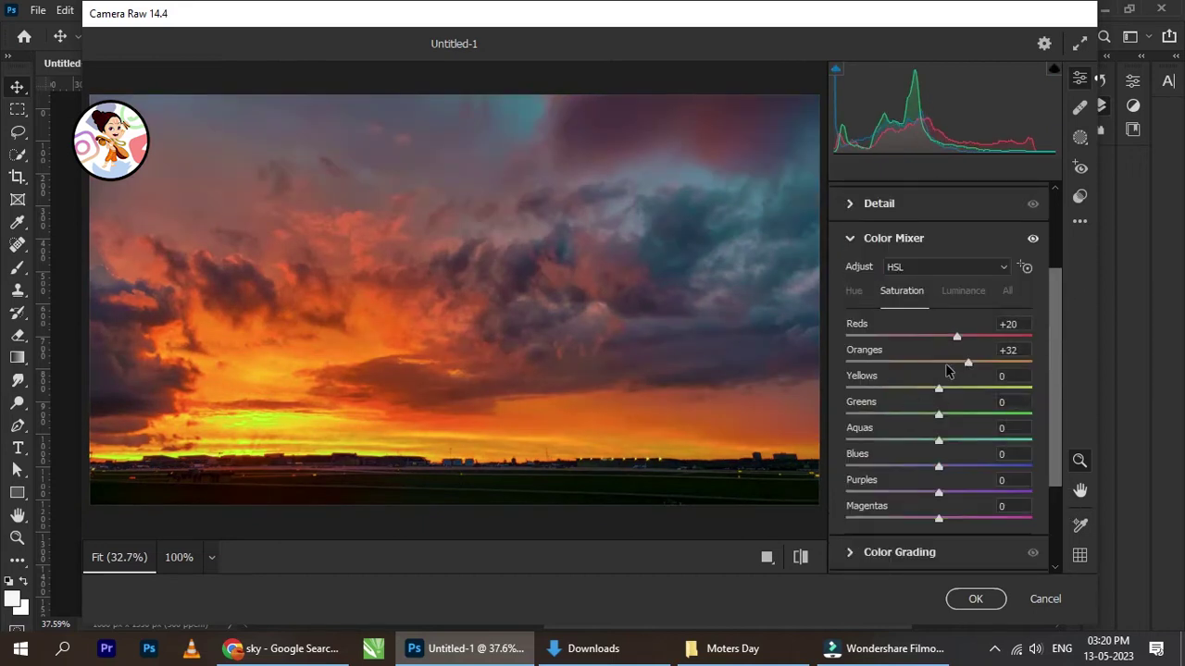
{"action": "left_click_drag", "start_coordinate": [946, 366], "coordinate": [963, 342]}
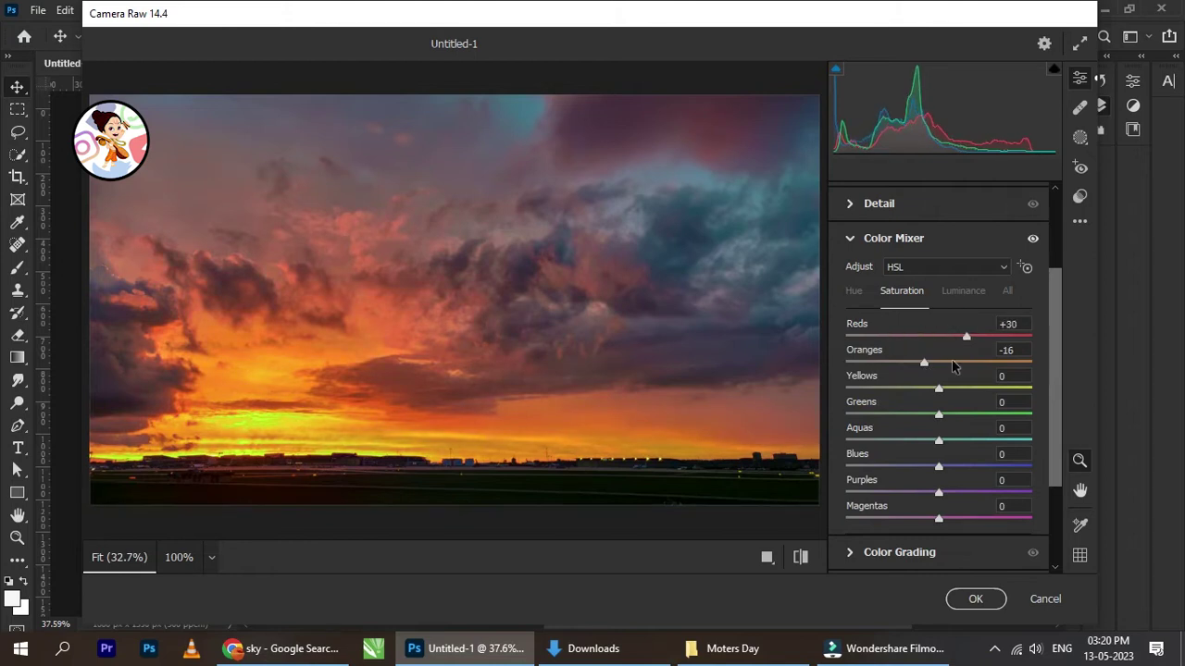
{"action": "key", "text": "Return"}
Examine the regraded sky and the silhouette's edges against the horizon, both close up and at full-poster size
{"action": "scroll", "coordinate": [289, 358], "scroll_direction": "down", "scroll_amount": 3}
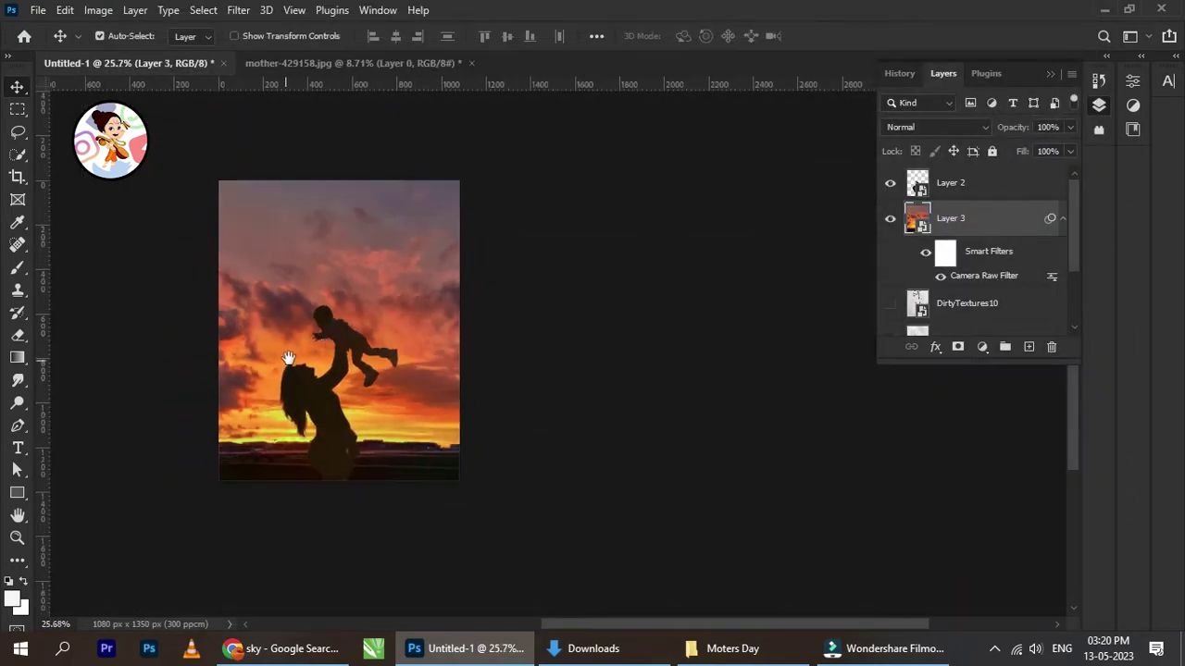
{"action": "scroll", "coordinate": [289, 358], "scroll_direction": "up", "scroll_amount": 3}
{"action": "scroll", "coordinate": [373, 358], "scroll_direction": "down", "scroll_amount": 1}
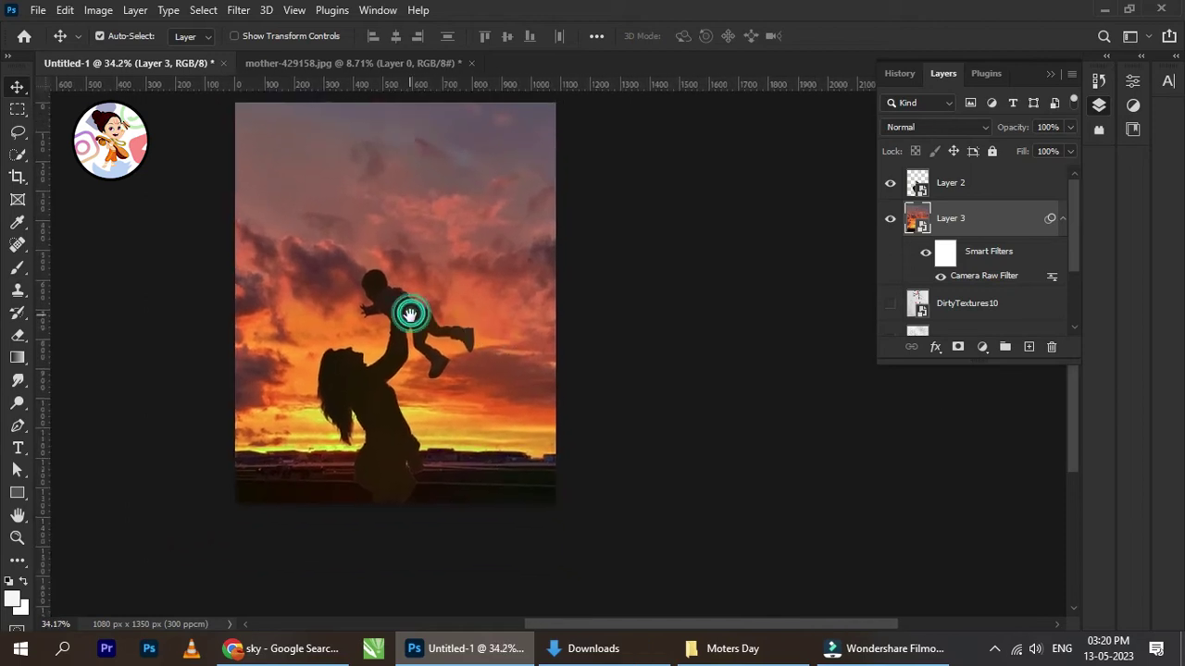
{"action": "scroll", "coordinate": [397, 445], "scroll_direction": "up", "scroll_amount": 9}
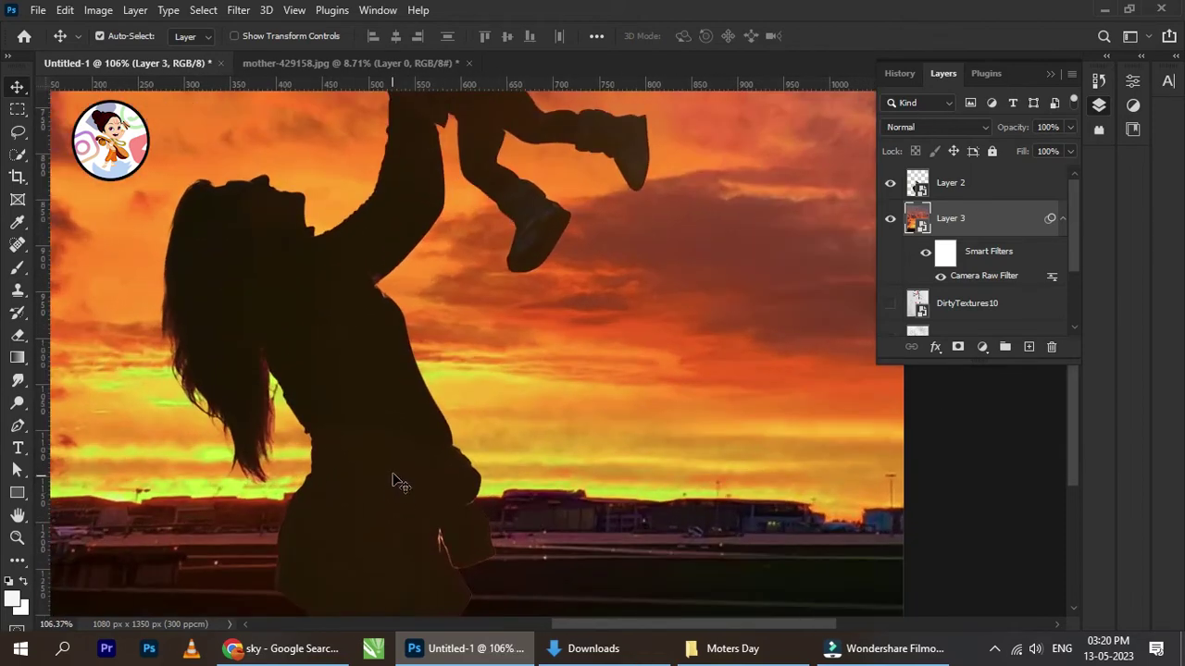
{"action": "scroll", "coordinate": [396, 472], "scroll_direction": "down", "scroll_amount": 4}
{"action": "scroll", "coordinate": [396, 398], "scroll_direction": "up", "scroll_amount": 5}
{"action": "scroll", "coordinate": [392, 378], "scroll_direction": "down", "scroll_amount": 4}
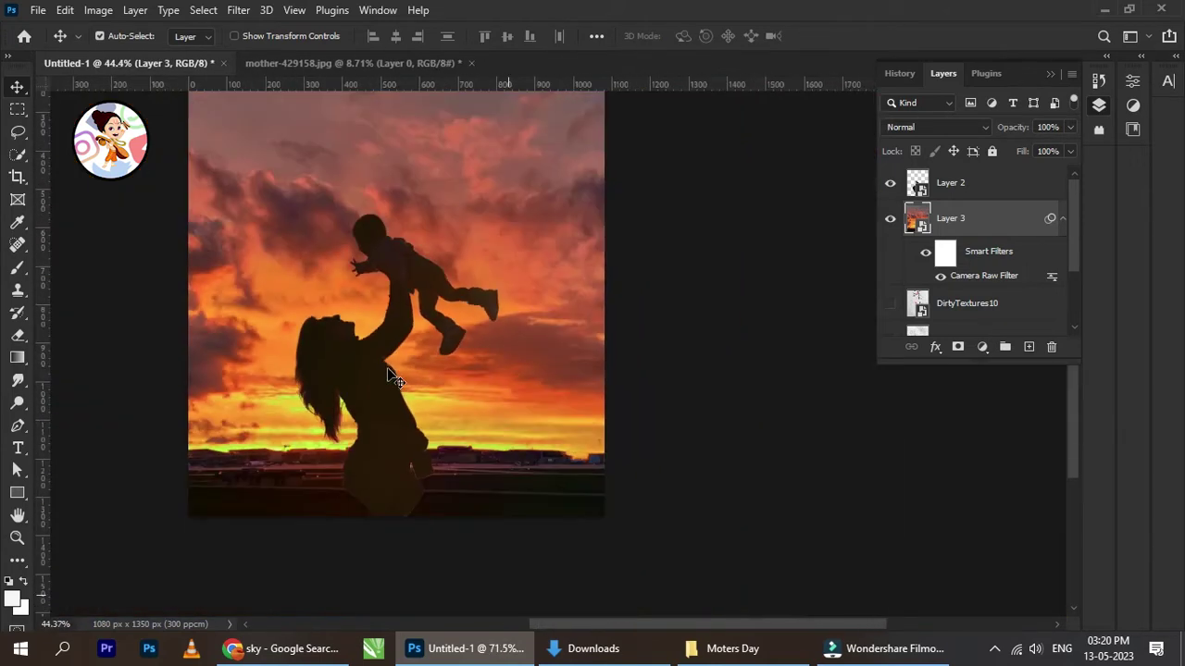
{"action": "scroll", "coordinate": [387, 367], "scroll_direction": "down", "scroll_amount": 2}
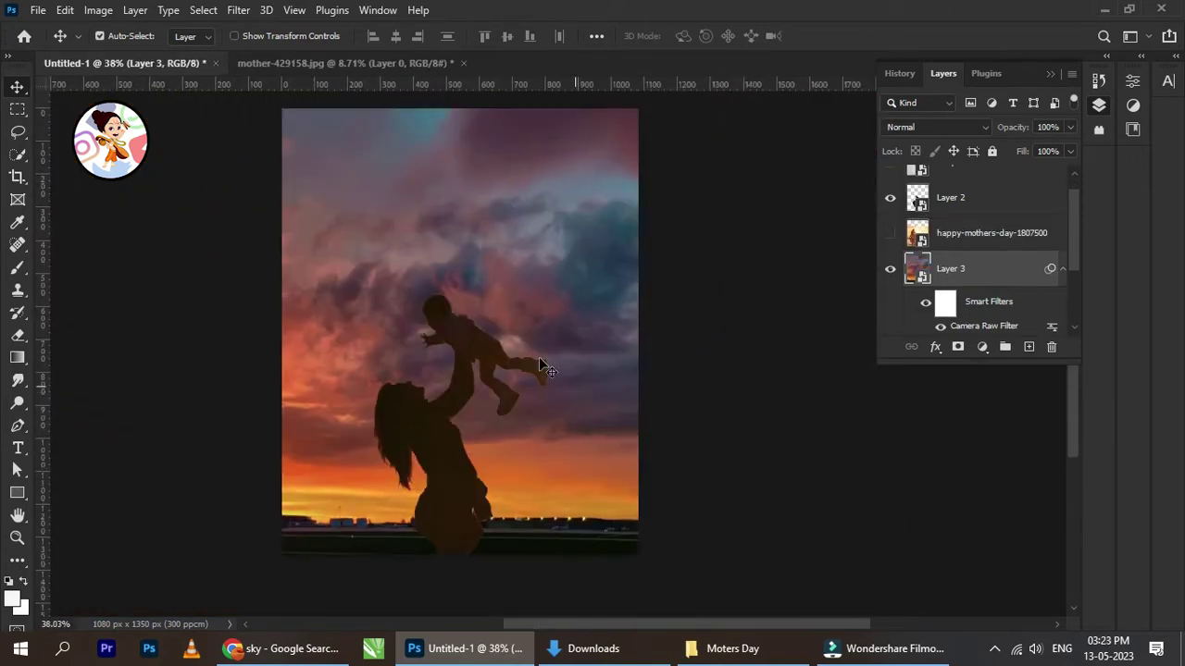
Enlarge the mother-and-child silhouette to 30.68%, keeping its base at the poster's lower edge
{"action": "left_click_drag", "start_coordinate": [545, 332], "coordinate": [529, 331]}
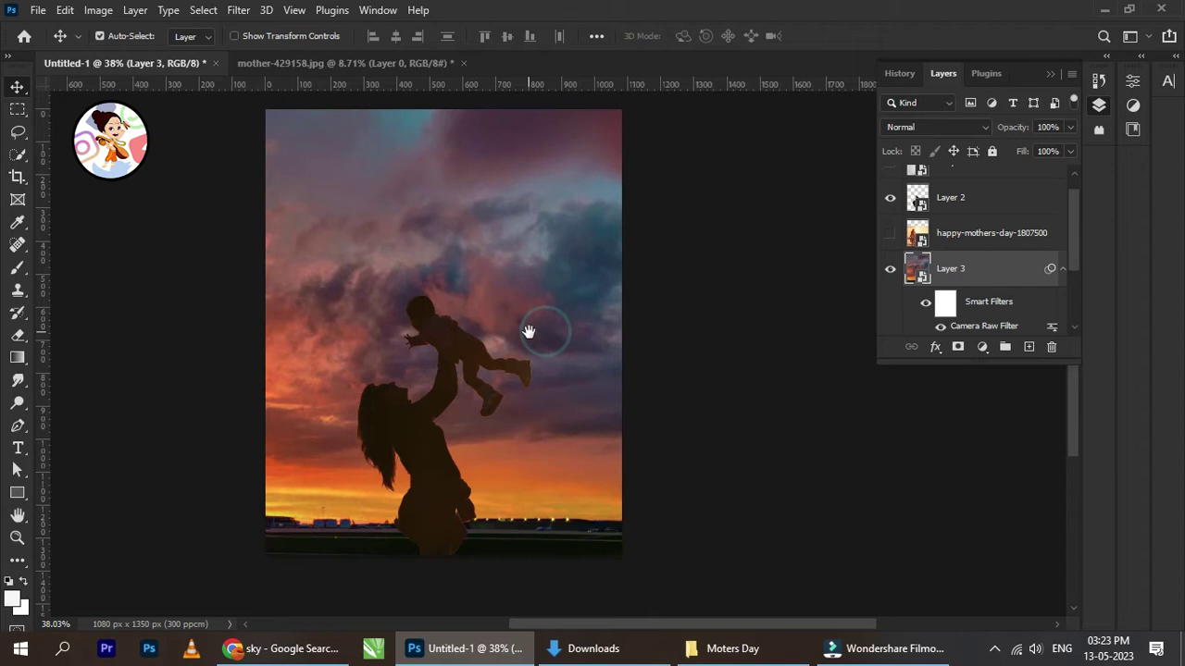
{"action": "right_click", "coordinate": [463, 358]}
{"action": "left_click", "coordinate": [474, 350]}
{"action": "key", "text": "ctrl+t"}
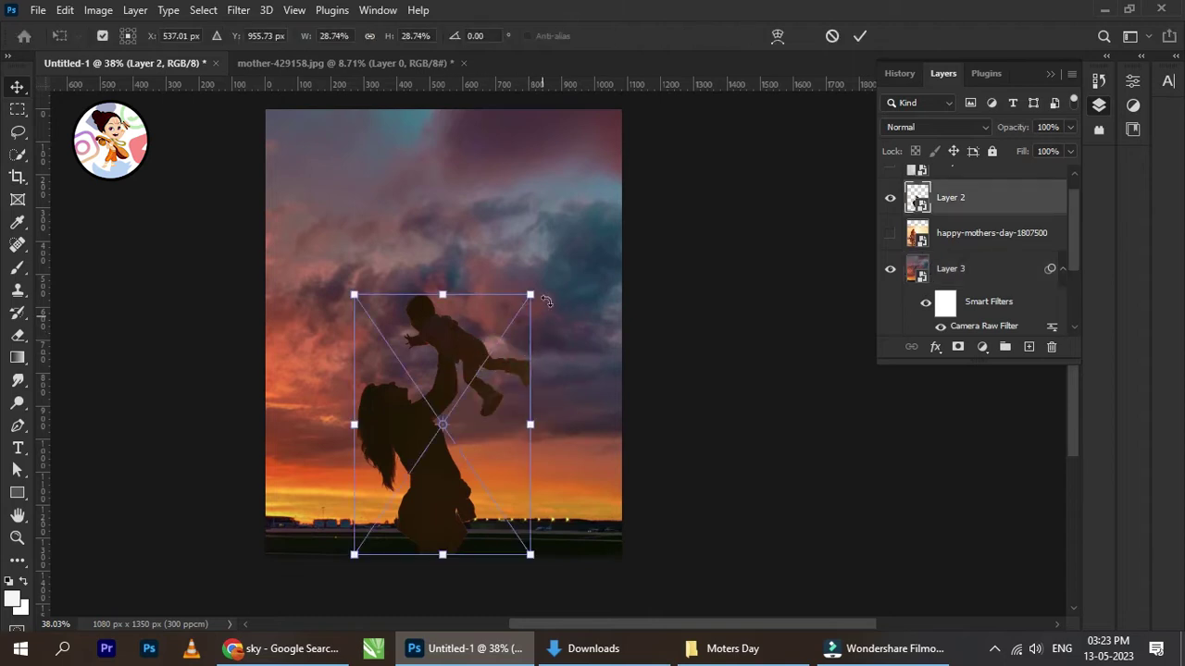
{"action": "mouse_move", "coordinate": [544, 291]}
{"action": "left_mouse_down"}
{"action": "mouse_move", "coordinate": [561, 248]}
{"action": "mouse_move", "coordinate": [542, 277]}
{"action": "left_mouse_up"}
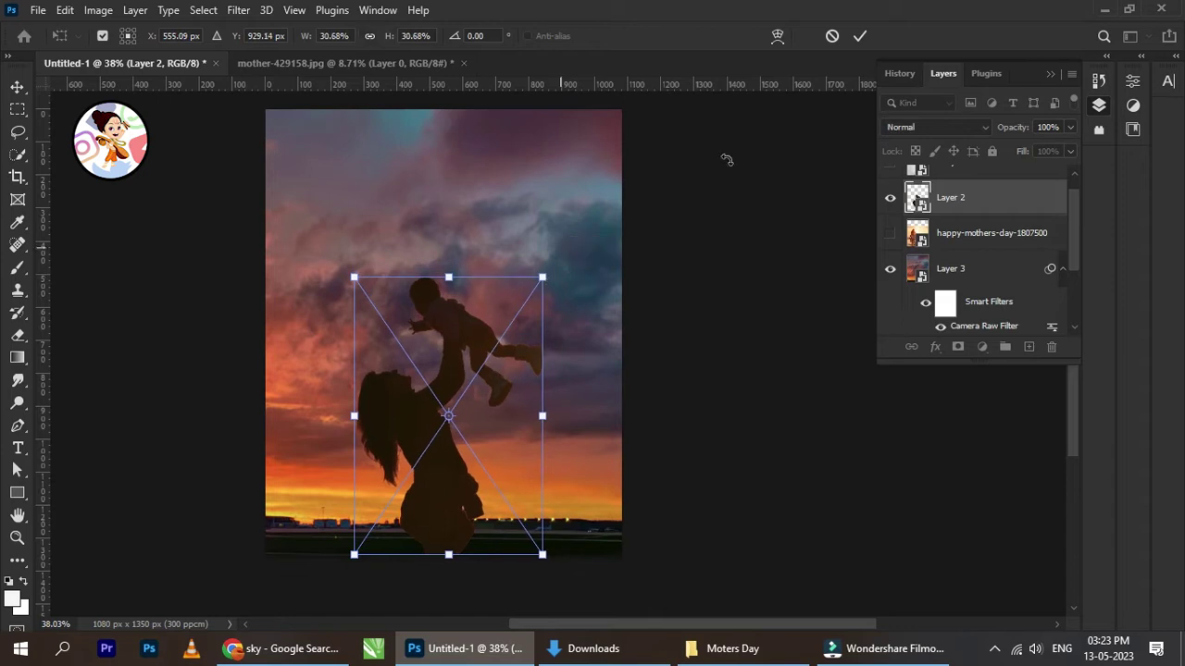
{"action": "left_click", "coordinate": [860, 35]}
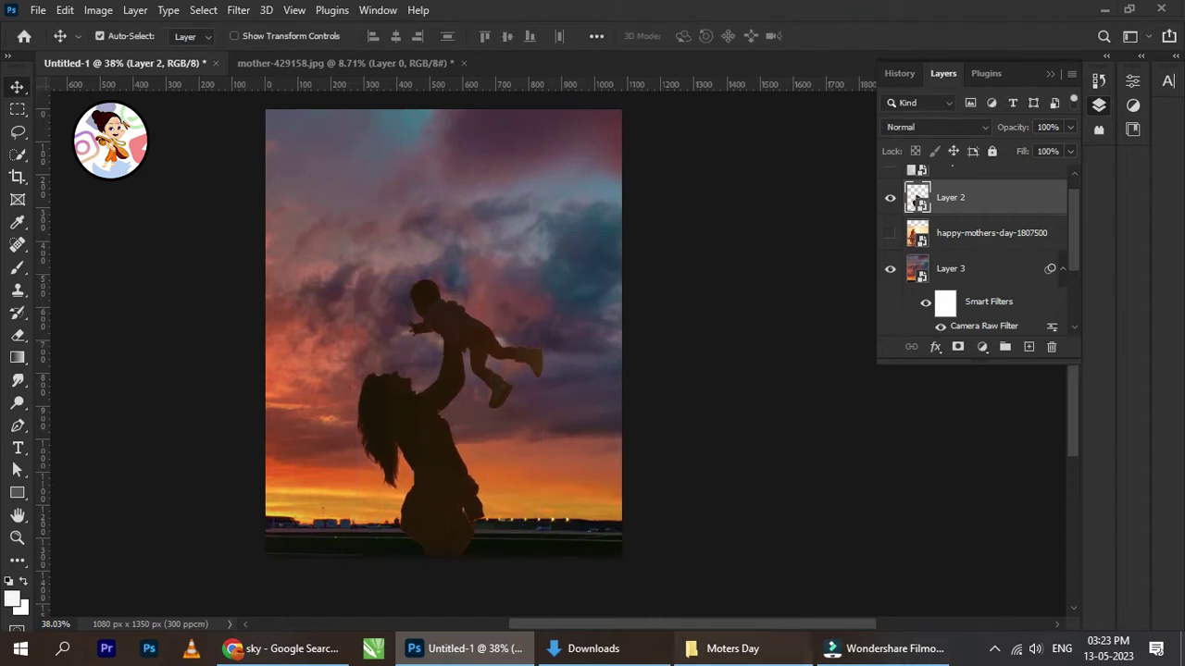
Place the happy-mothers-day-6935336 photo from the Moters Day folder into the poster and move its layer below the silhouette in Layer 2
{"action": "left_click", "coordinate": [730, 648]}
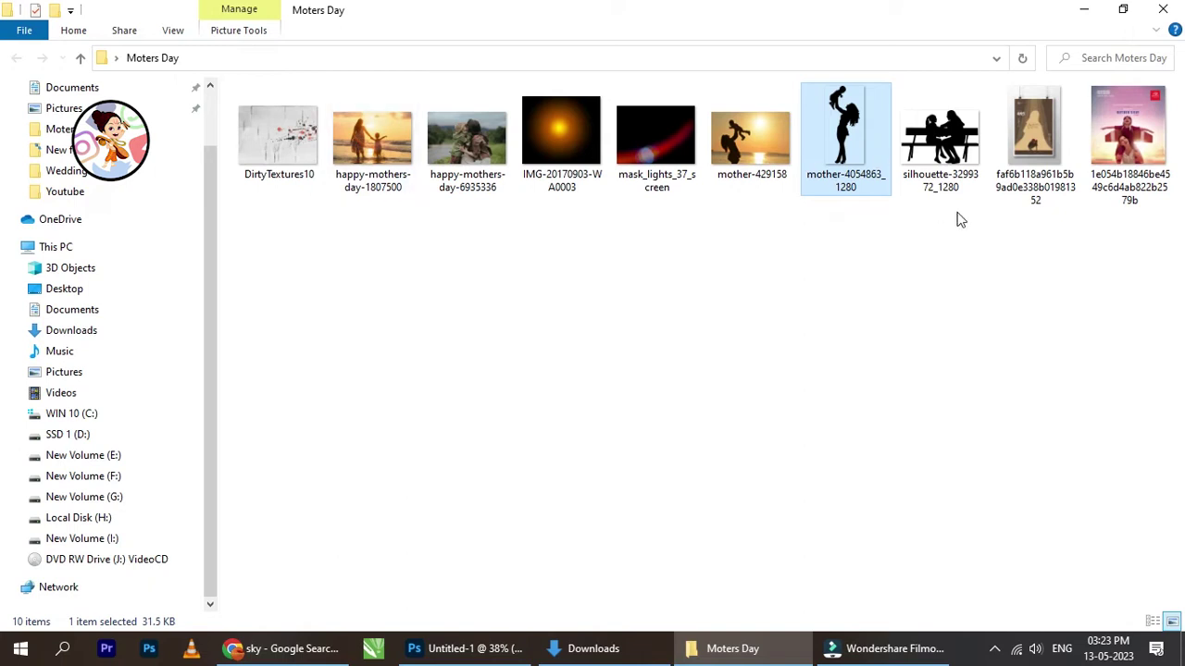
{"action": "left_click_drag", "start_coordinate": [467, 146], "coordinate": [530, 335]}
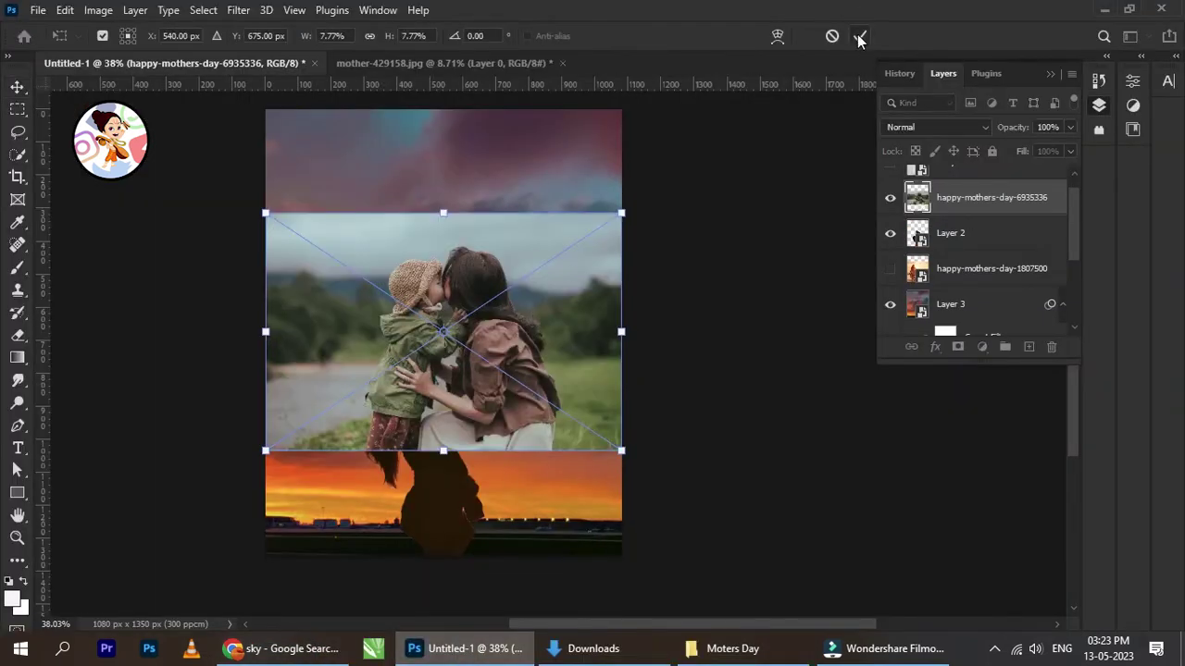
{"action": "left_click", "coordinate": [859, 37]}
{"action": "left_click_drag", "start_coordinate": [983, 200], "coordinate": [977, 262]}
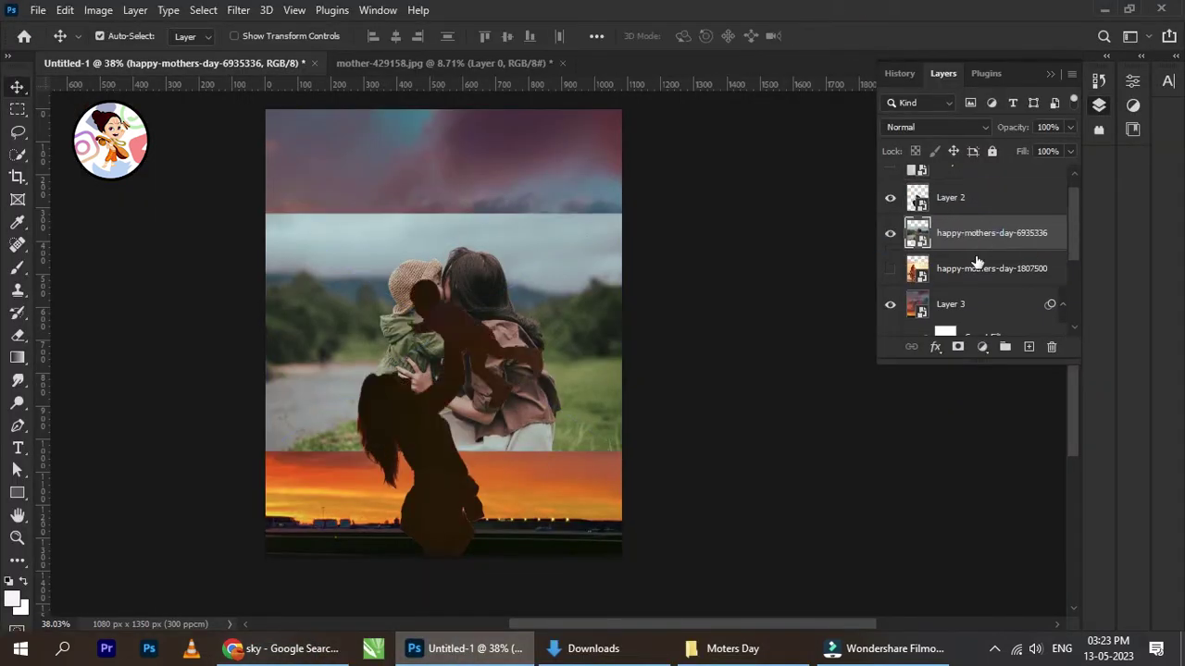
Scale the placed mother-and-child photo to 14.28% and position it so the kissing pair fills the poster above the dark ground
{"action": "left_click_drag", "start_coordinate": [599, 282], "coordinate": [581, 349]}
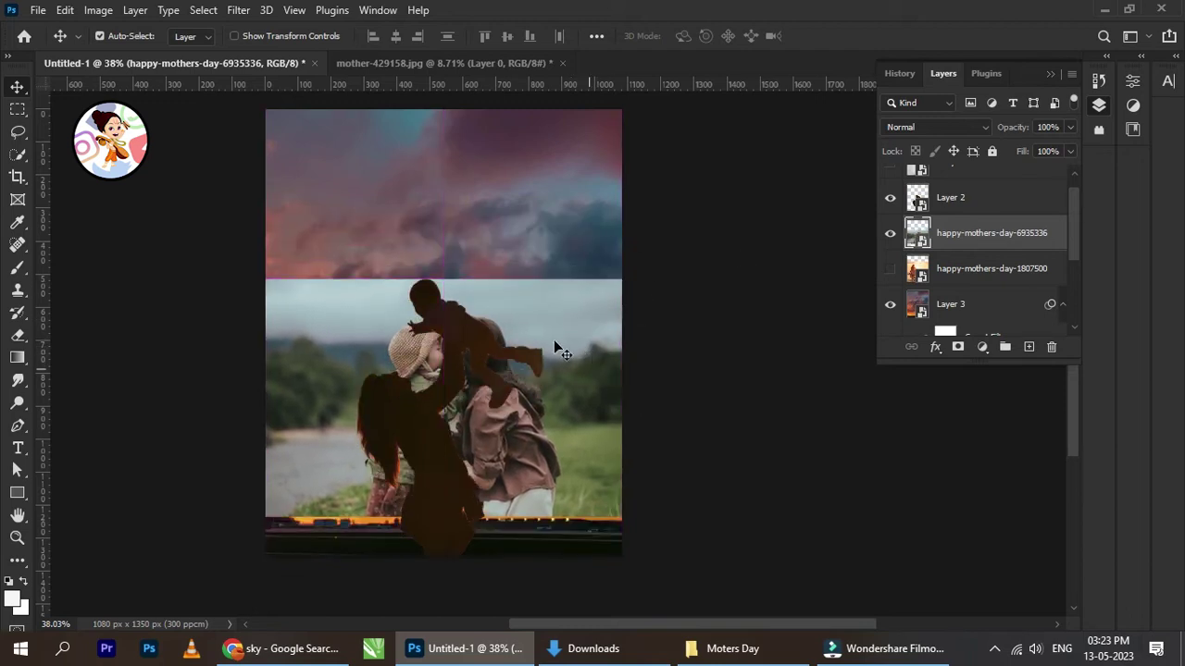
{"action": "key", "text": "ctrl+t"}
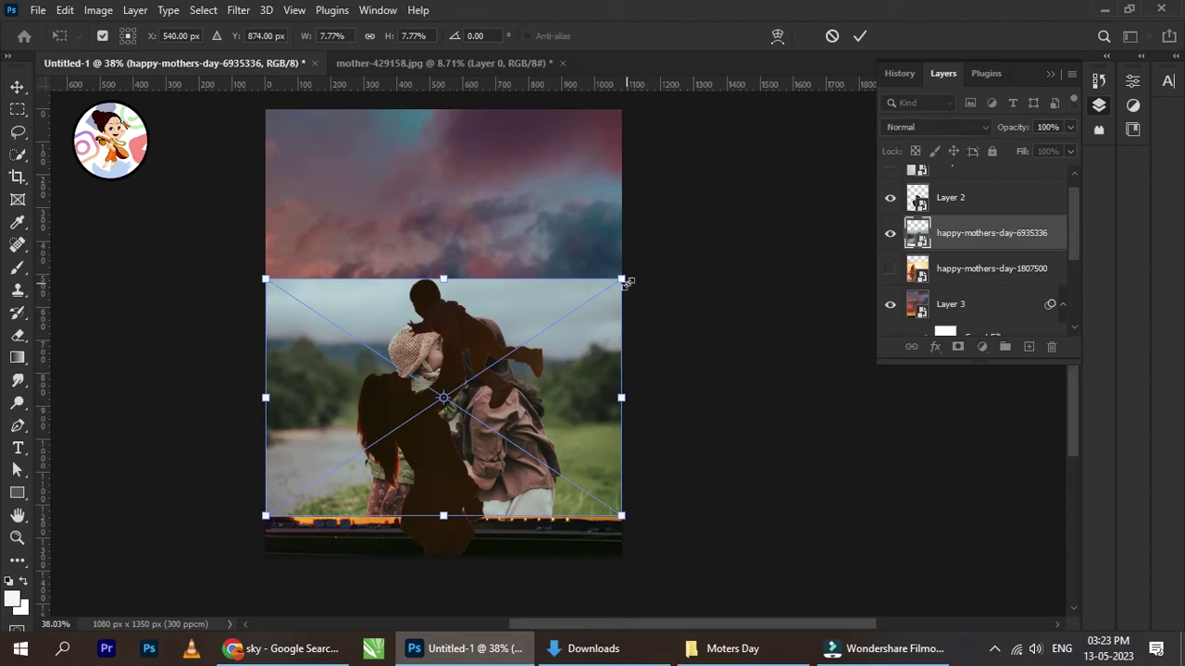
{"action": "left_click_drag", "start_coordinate": [635, 283], "coordinate": [774, 219]}
{"action": "left_click_drag", "start_coordinate": [600, 301], "coordinate": [590, 296]}
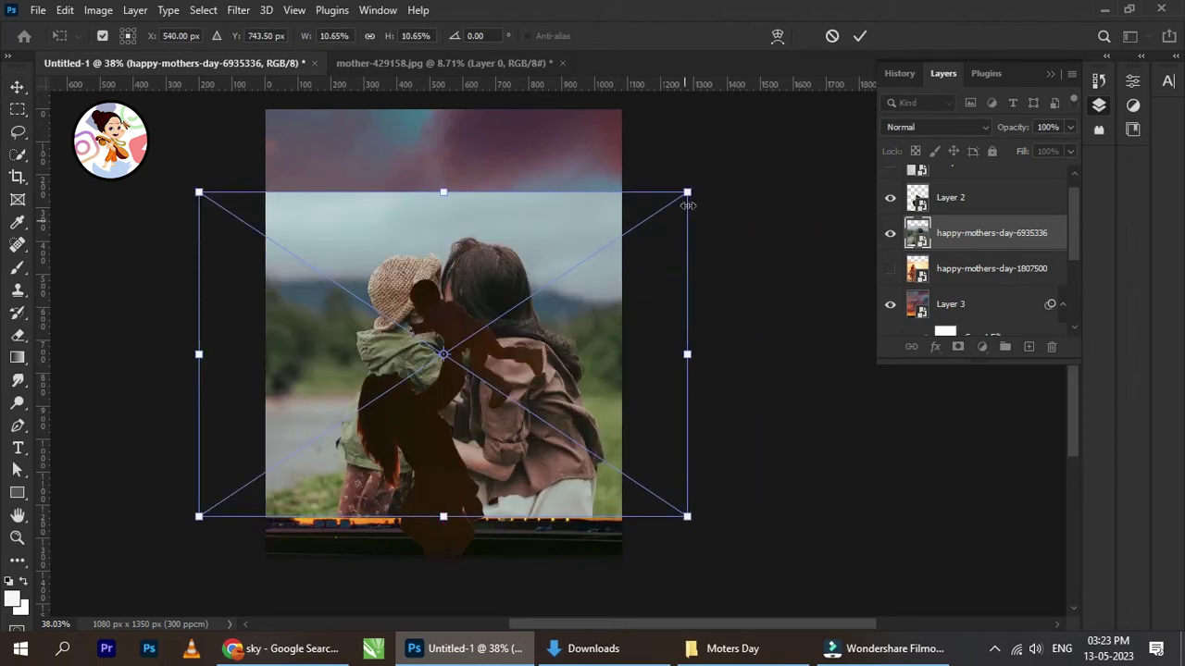
{"action": "left_click_drag", "start_coordinate": [688, 193], "coordinate": [791, 122]}
{"action": "left_click_drag", "start_coordinate": [683, 239], "coordinate": [630, 248]}
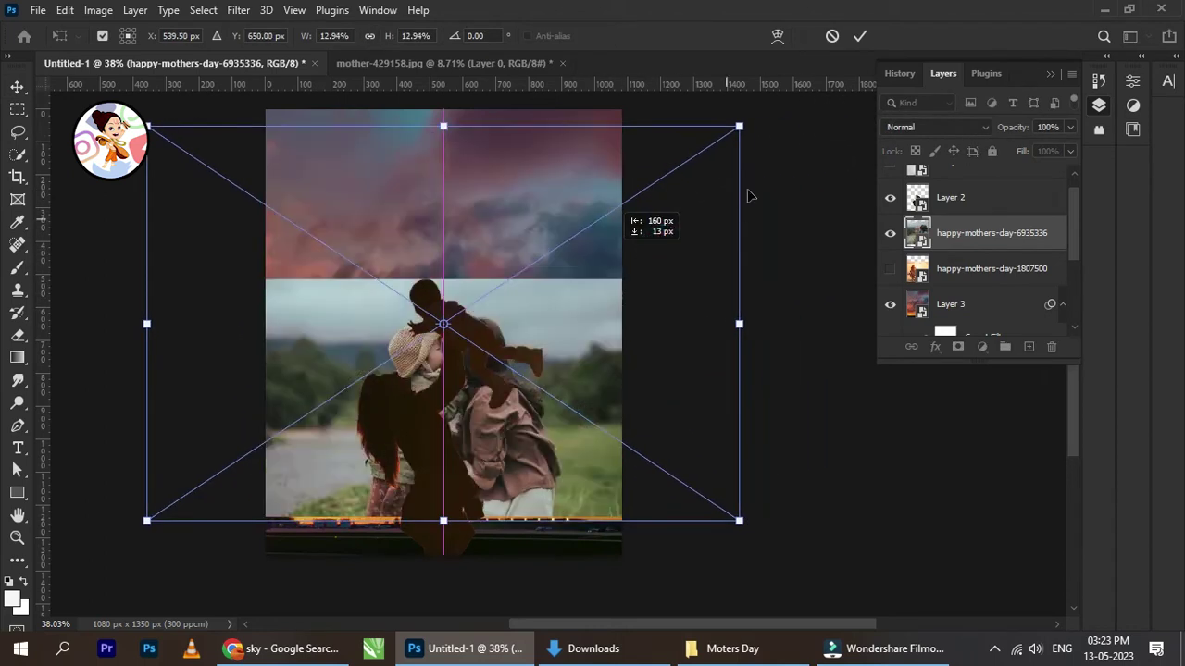
{"action": "left_click_drag", "start_coordinate": [741, 130], "coordinate": [801, 93]}
{"action": "left_click_drag", "start_coordinate": [688, 231], "coordinate": [639, 234]}
{"action": "left_click", "coordinate": [860, 36]}
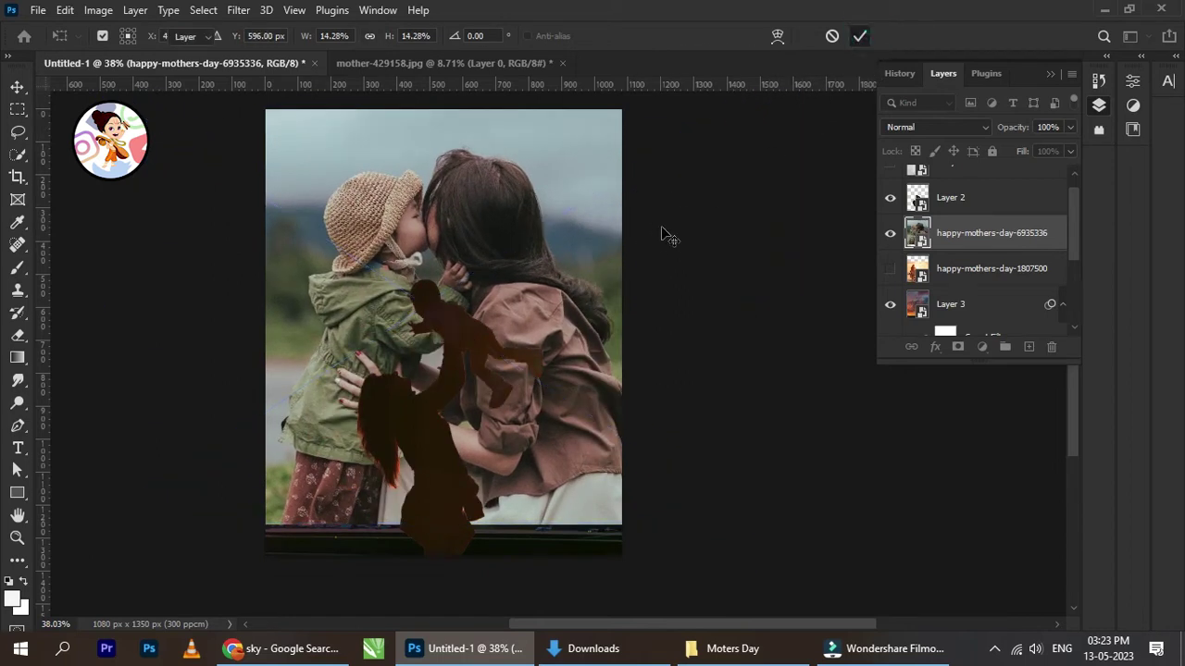
Add a layer mask to the placed photo and fade its lower part into the sunset with upward black-to-transparent linear gradients
{"action": "left_click", "coordinate": [958, 349]}
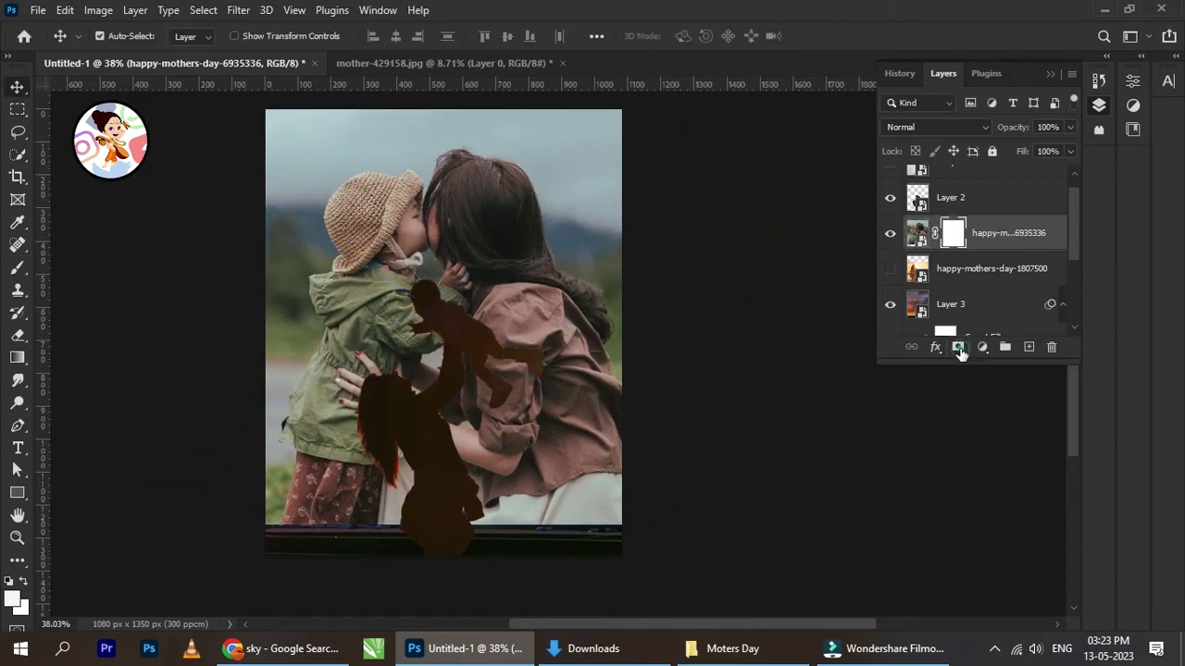
{"action": "left_click", "coordinate": [17, 359]}
{"action": "left_click_drag", "start_coordinate": [438, 518], "coordinate": [450, 151]}
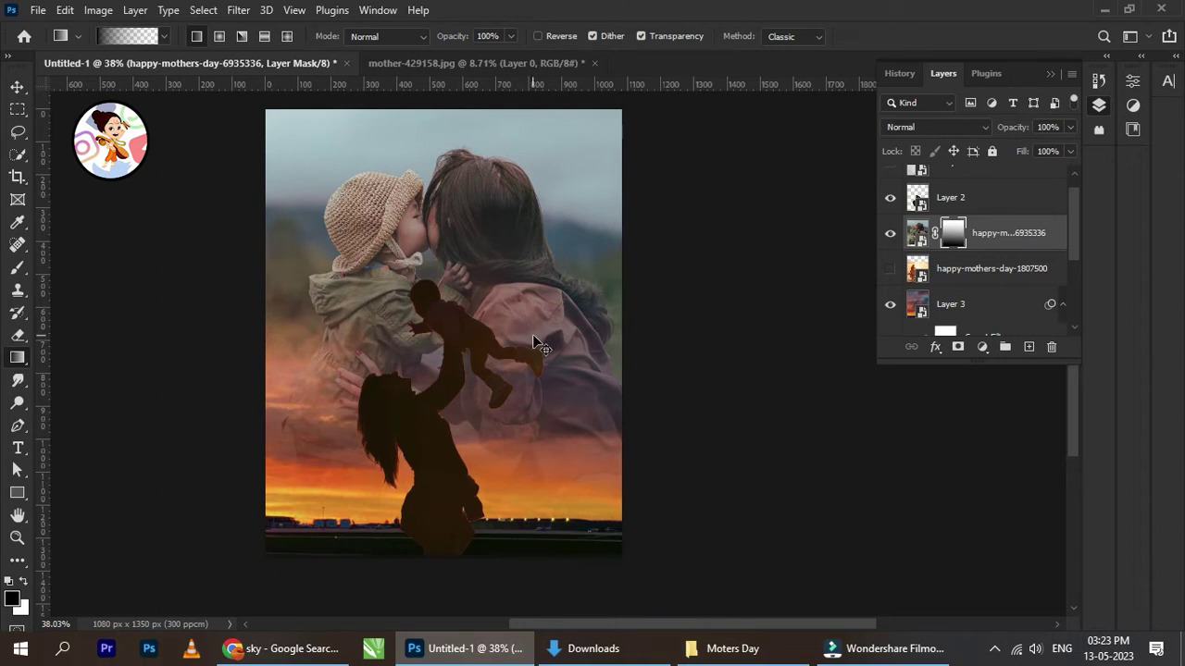
{"action": "key", "text": "ctrl+z"}
{"action": "left_click_drag", "start_coordinate": [423, 565], "coordinate": [436, 87]}
{"action": "left_click_drag", "start_coordinate": [443, 482], "coordinate": [450, 162]}
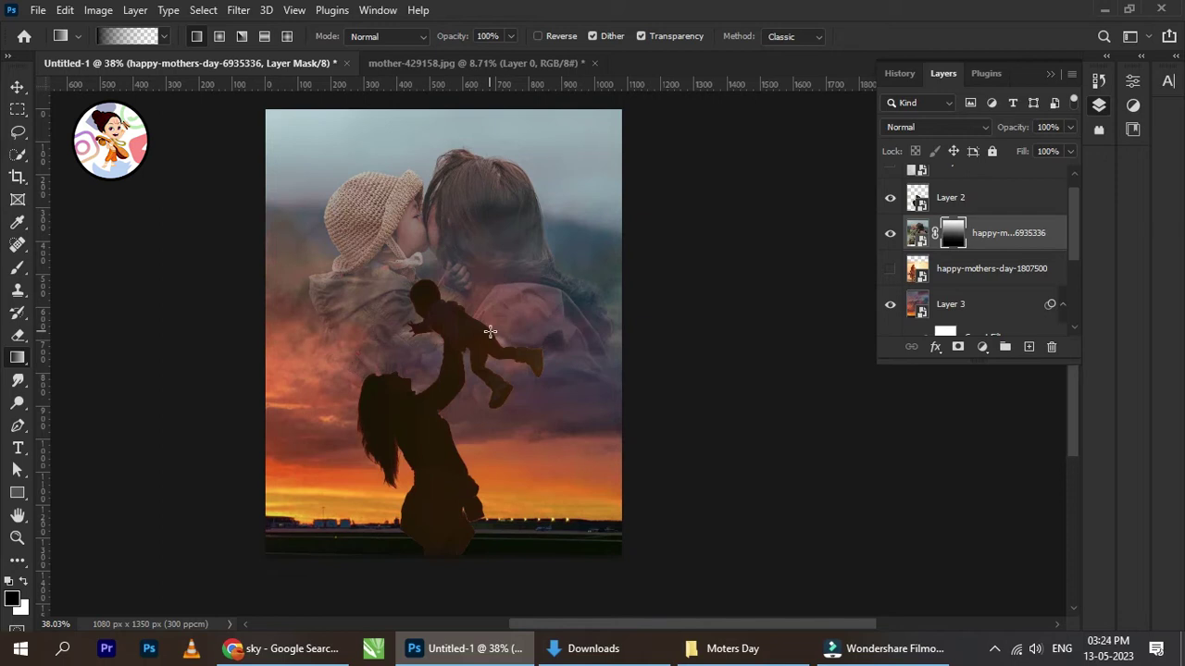
{"action": "scroll", "coordinate": [500, 283], "scroll_direction": "up", "scroll_amount": 1}
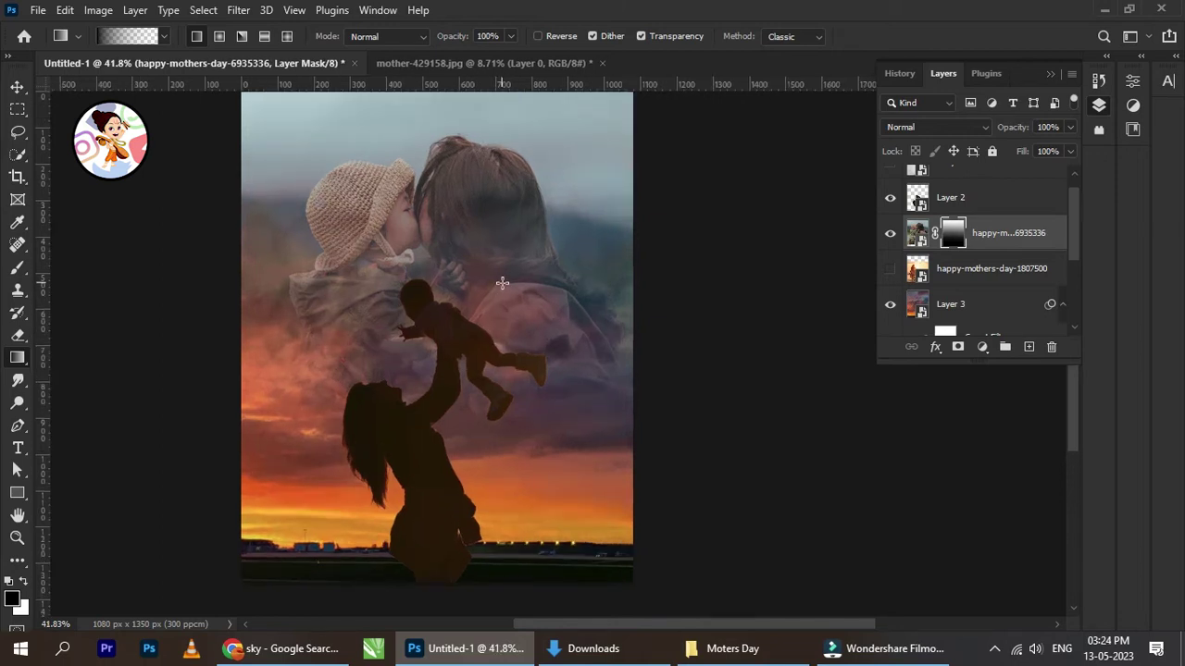
{"action": "left_click", "coordinate": [16, 87]}
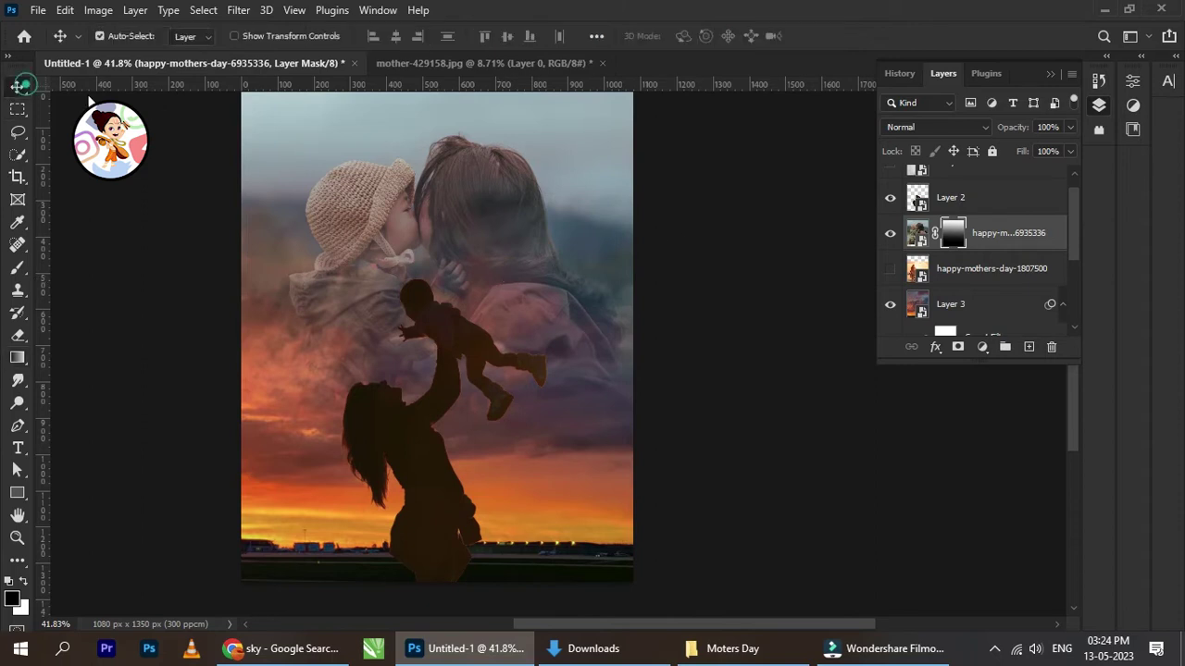
{"action": "scroll", "coordinate": [494, 290], "scroll_direction": "down", "scroll_amount": 1}
{"action": "scroll", "coordinate": [496, 292], "scroll_direction": "up", "scroll_amount": 1}
{"action": "left_click_drag", "start_coordinate": [493, 287], "coordinate": [475, 296]}
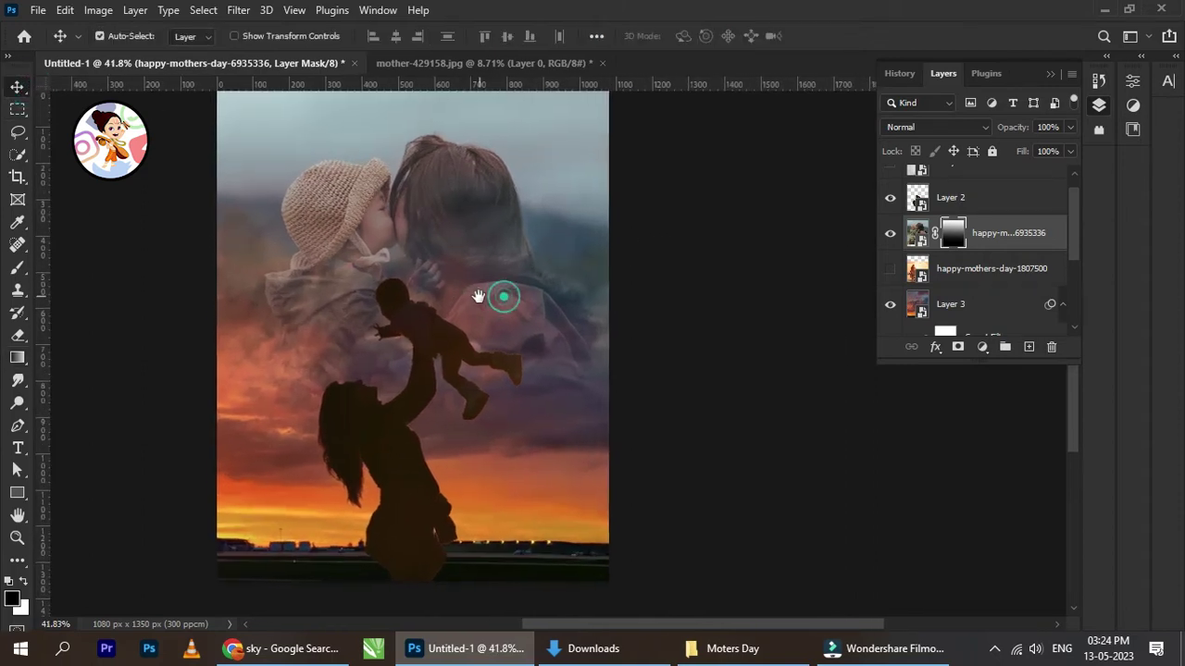
{"action": "scroll", "coordinate": [453, 227], "scroll_direction": "up", "scroll_amount": 1}
{"action": "left_click_drag", "start_coordinate": [415, 172], "coordinate": [438, 220]}
{"action": "scroll", "coordinate": [394, 292], "scroll_direction": "down", "scroll_amount": 1}
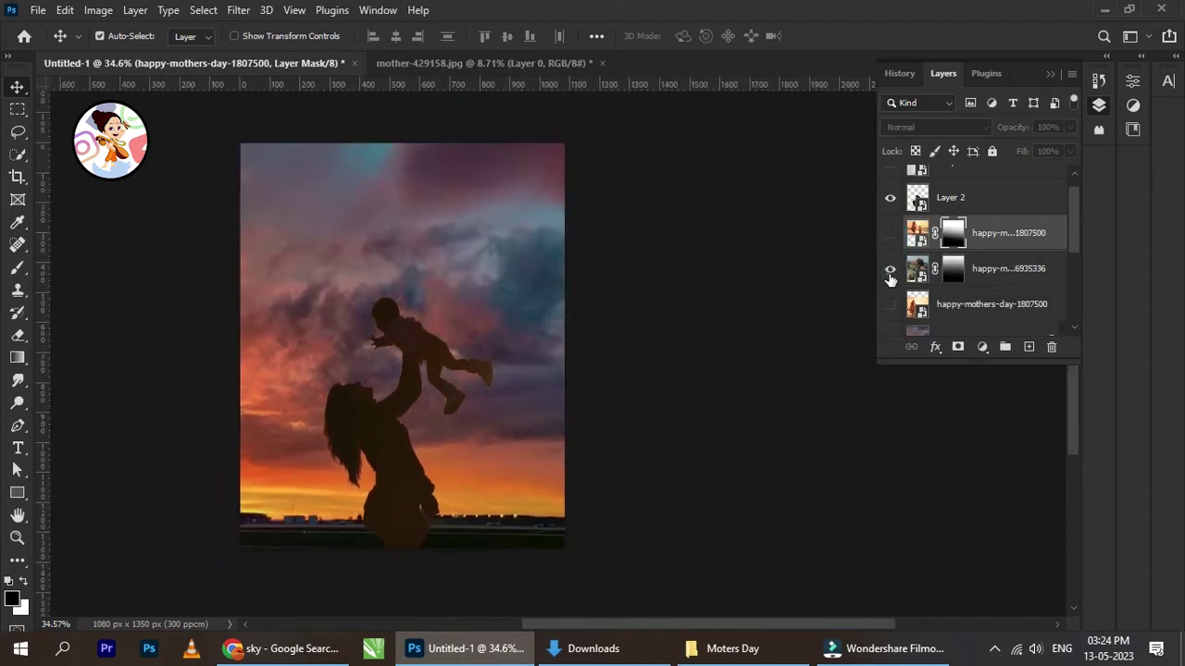
Show the happy-mothers-day-6935336 photo layer and set its blend mode to Luminosity
{"action": "left_click", "coordinate": [889, 269]}
{"action": "scroll", "coordinate": [514, 317], "scroll_direction": "up", "scroll_amount": 1}
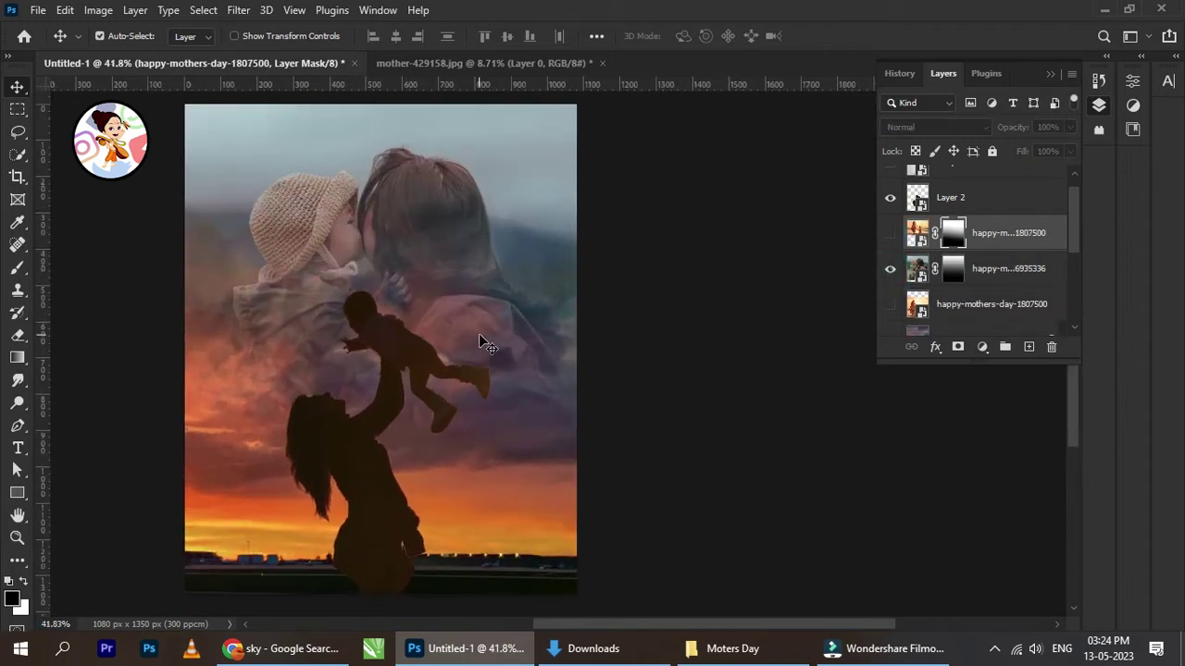
{"action": "scroll", "coordinate": [493, 366], "scroll_direction": "down", "scroll_amount": 1}
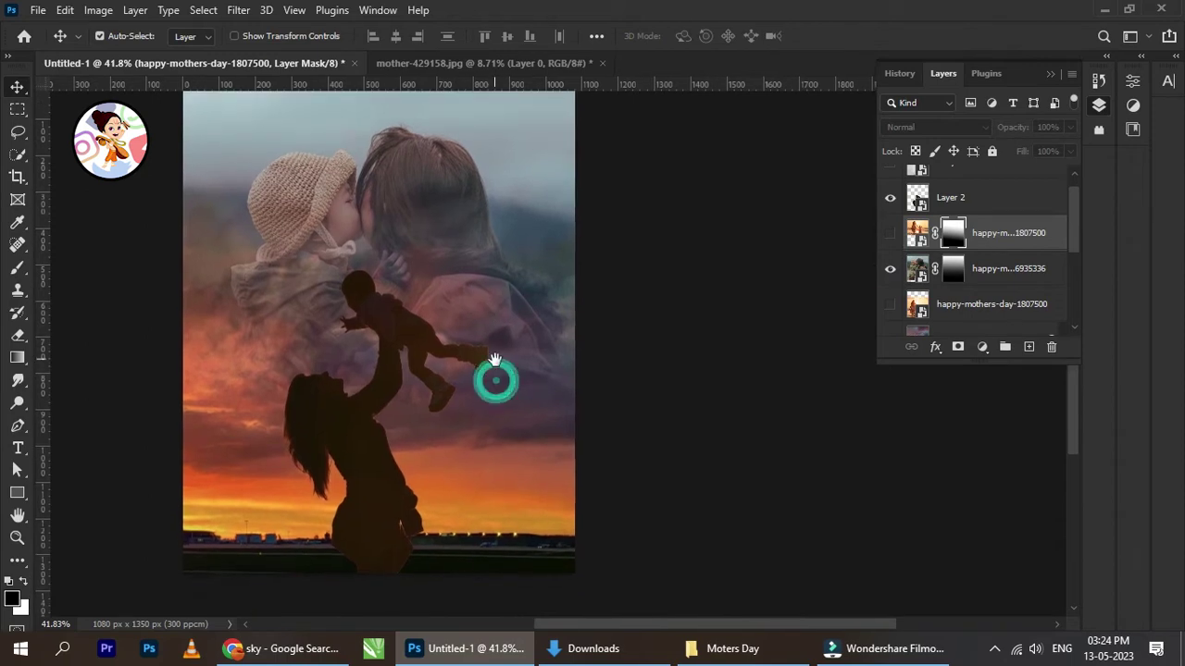
{"action": "scroll", "coordinate": [547, 320], "scroll_direction": "down", "scroll_amount": 1}
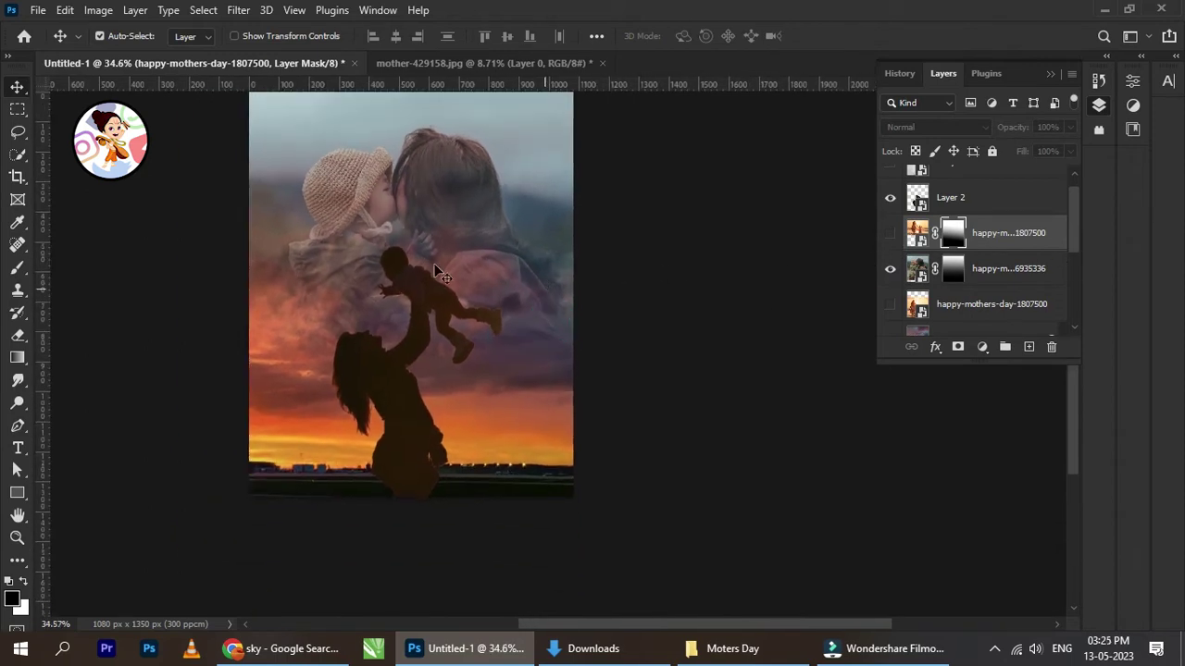
{"action": "scroll", "coordinate": [443, 243], "scroll_direction": "up", "scroll_amount": 1}
{"action": "left_click_drag", "start_coordinate": [444, 212], "coordinate": [436, 263]}
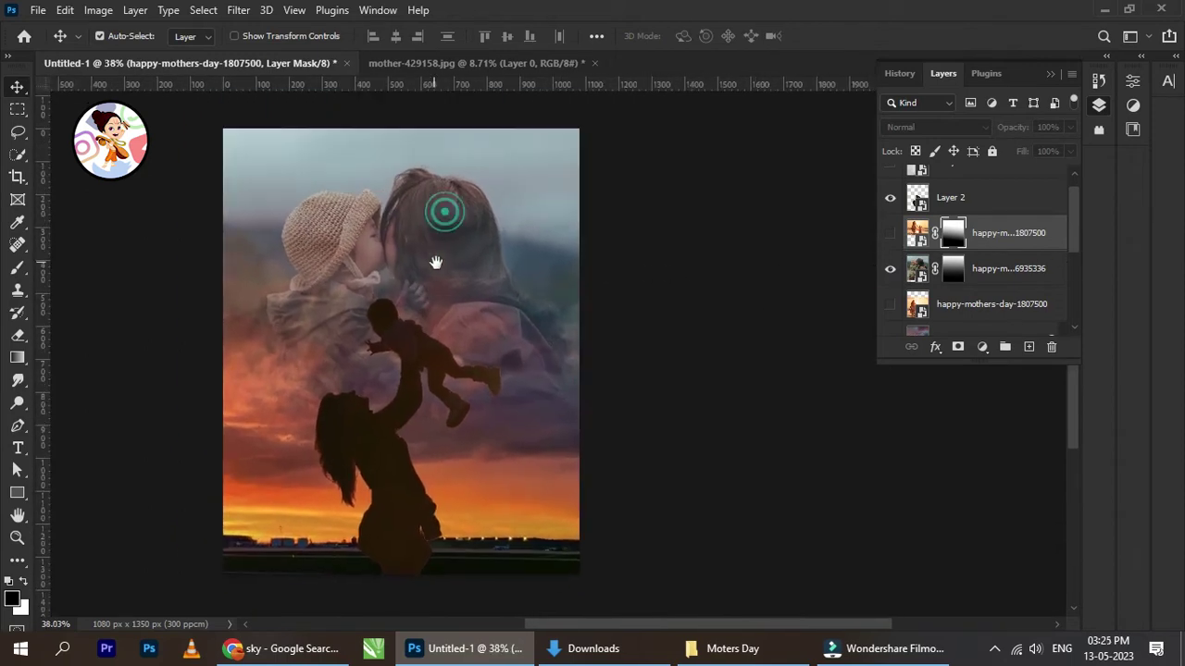
{"action": "left_click", "coordinate": [921, 273]}
{"action": "left_click", "coordinate": [936, 127]}
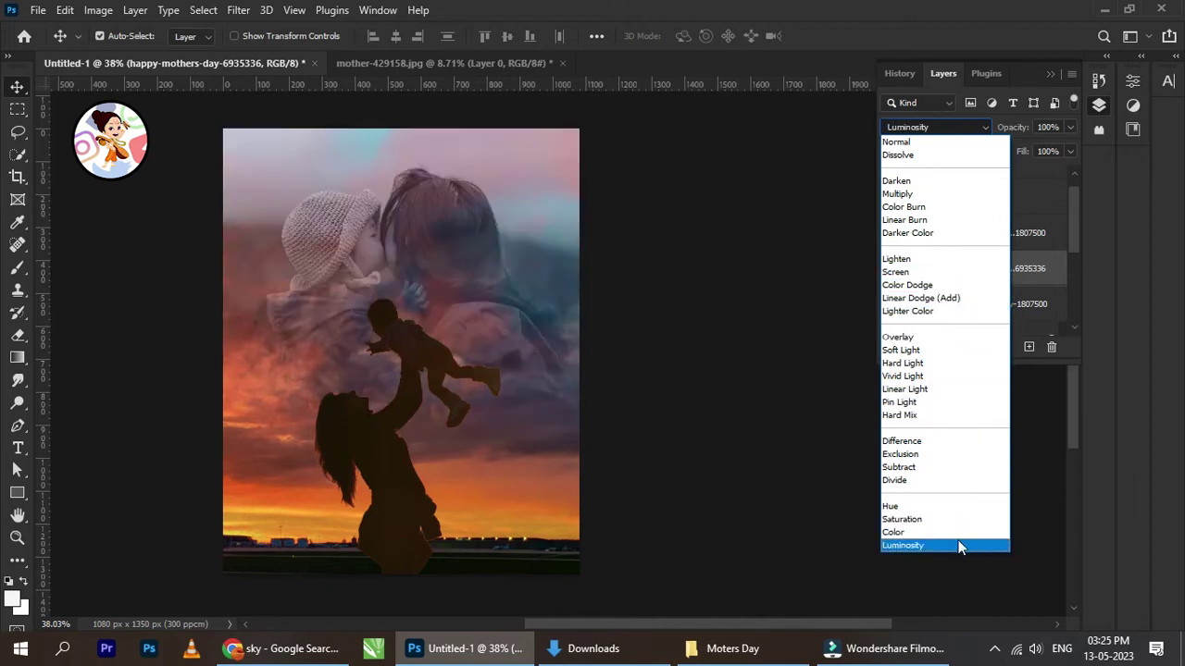
{"action": "left_click", "coordinate": [949, 533]}
{"action": "left_click", "coordinate": [957, 135]}
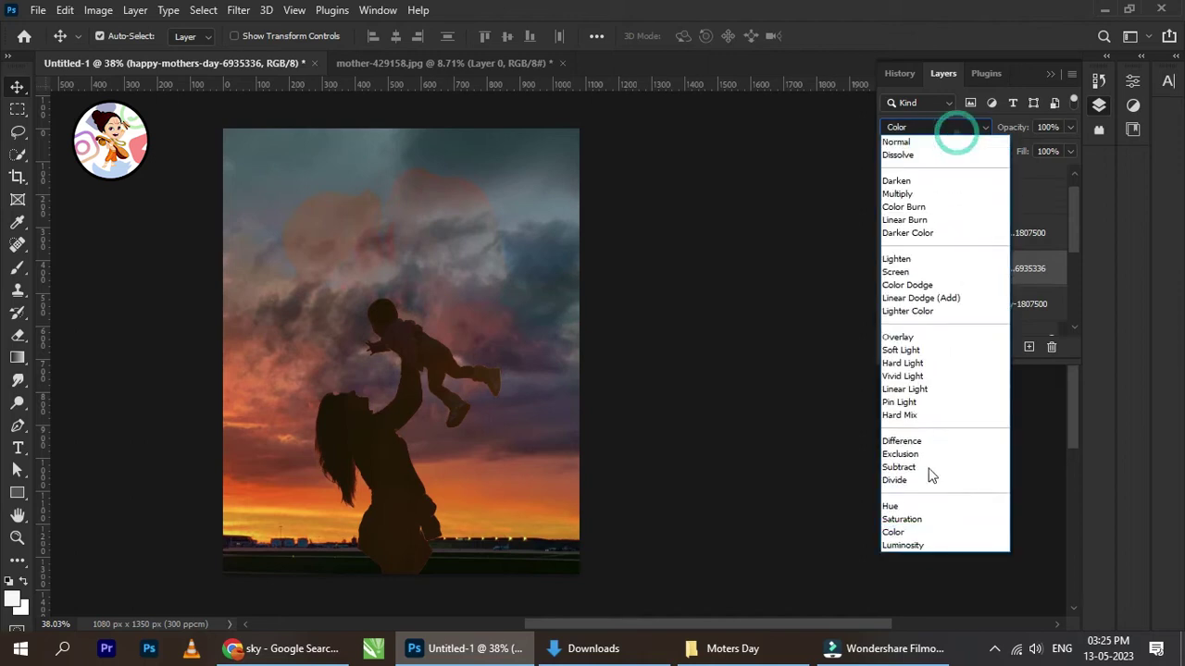
{"action": "left_click", "coordinate": [913, 546]}
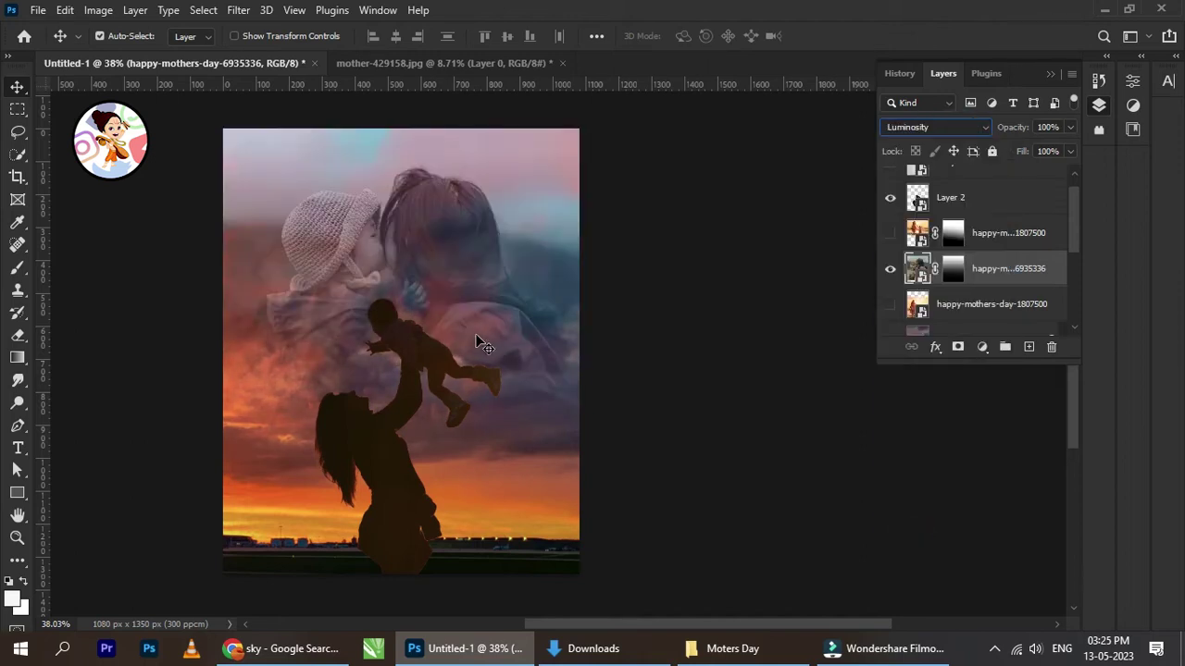
Scale the mother-and-child silhouette in Layer 2 down to 24.11%, keeping its base at the poster's lower edge
{"action": "scroll", "coordinate": [451, 341], "scroll_direction": "up", "scroll_amount": 1}
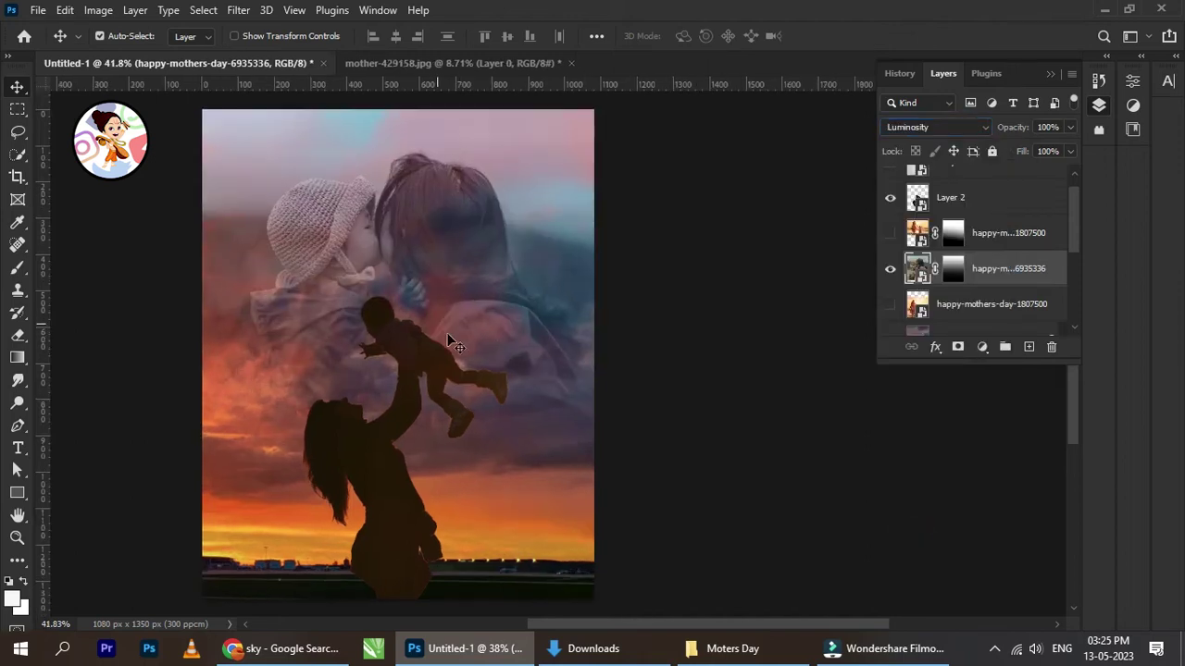
{"action": "scroll", "coordinate": [454, 356], "scroll_direction": "up", "scroll_amount": 1}
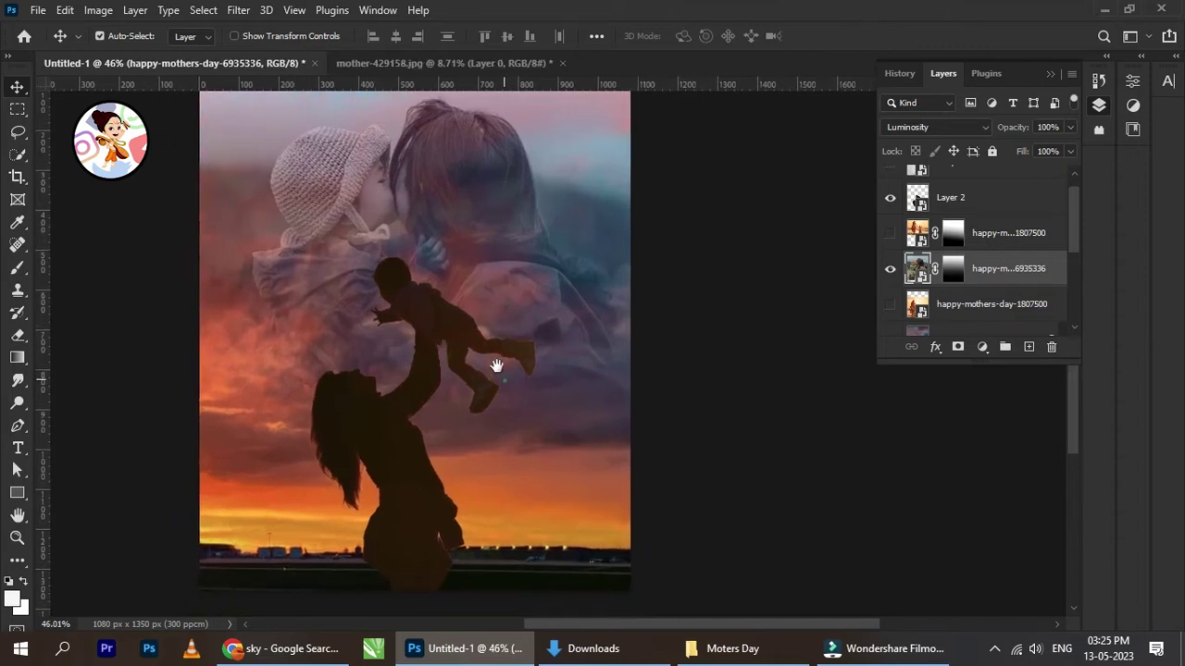
{"action": "right_click", "coordinate": [424, 313]}
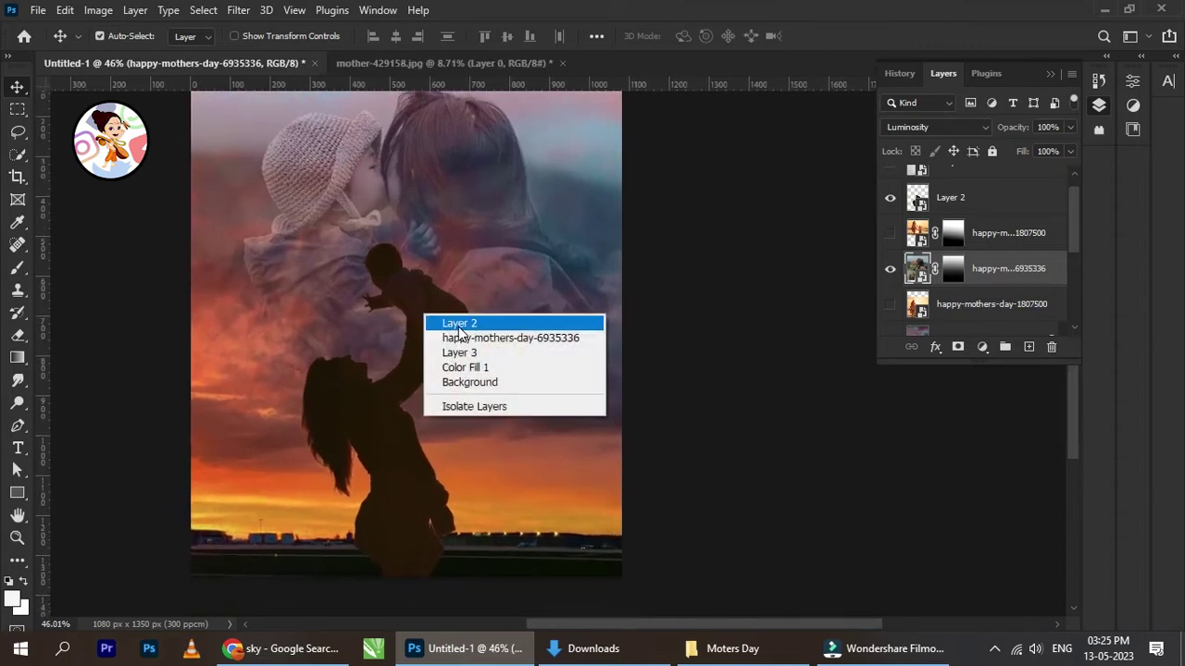
{"action": "left_click", "coordinate": [457, 322]}
{"action": "key", "text": "ctrl+t"}
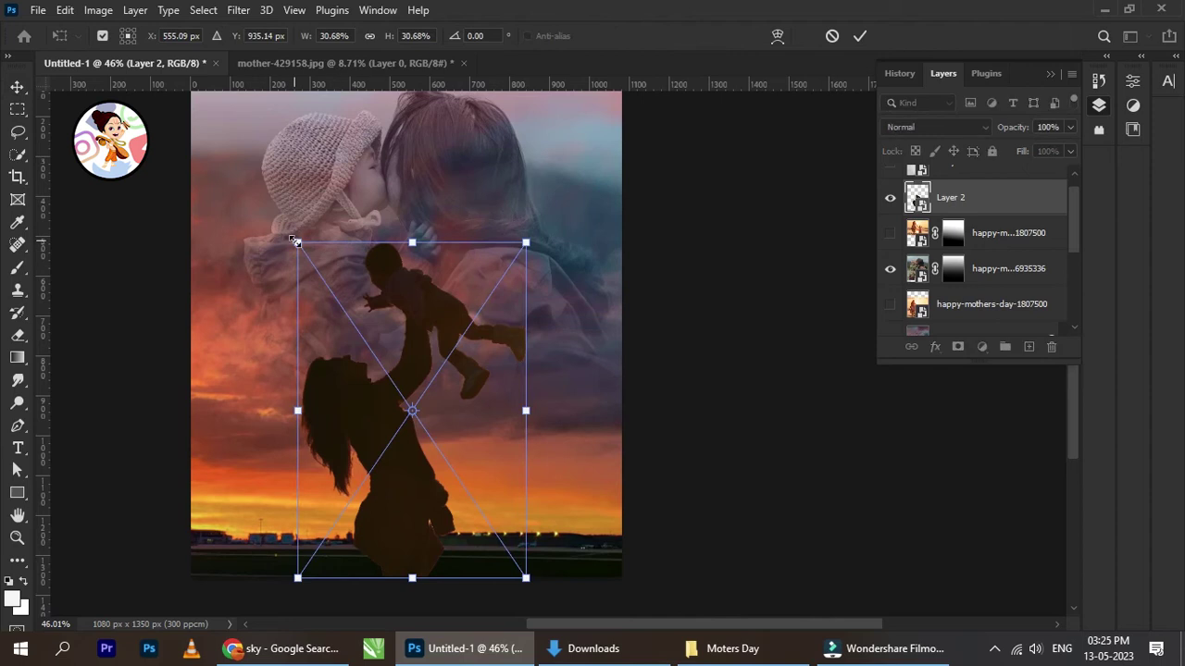
{"action": "left_click_drag", "start_coordinate": [297, 243], "coordinate": [382, 287]}
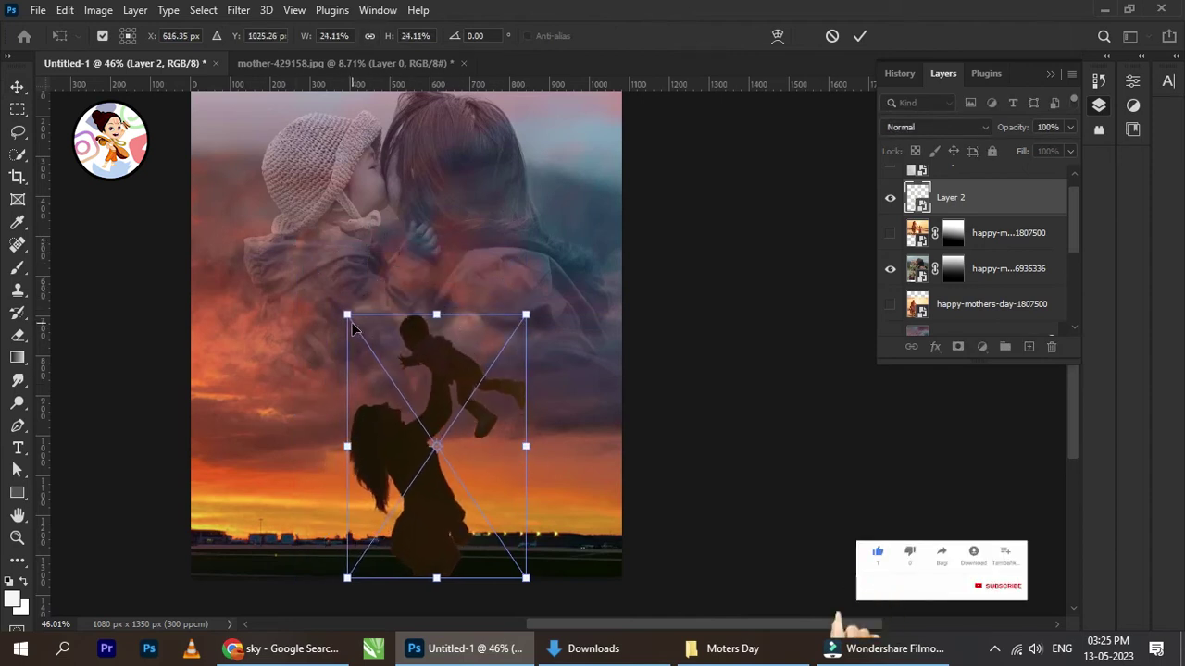
{"action": "left_click", "coordinate": [860, 35]}
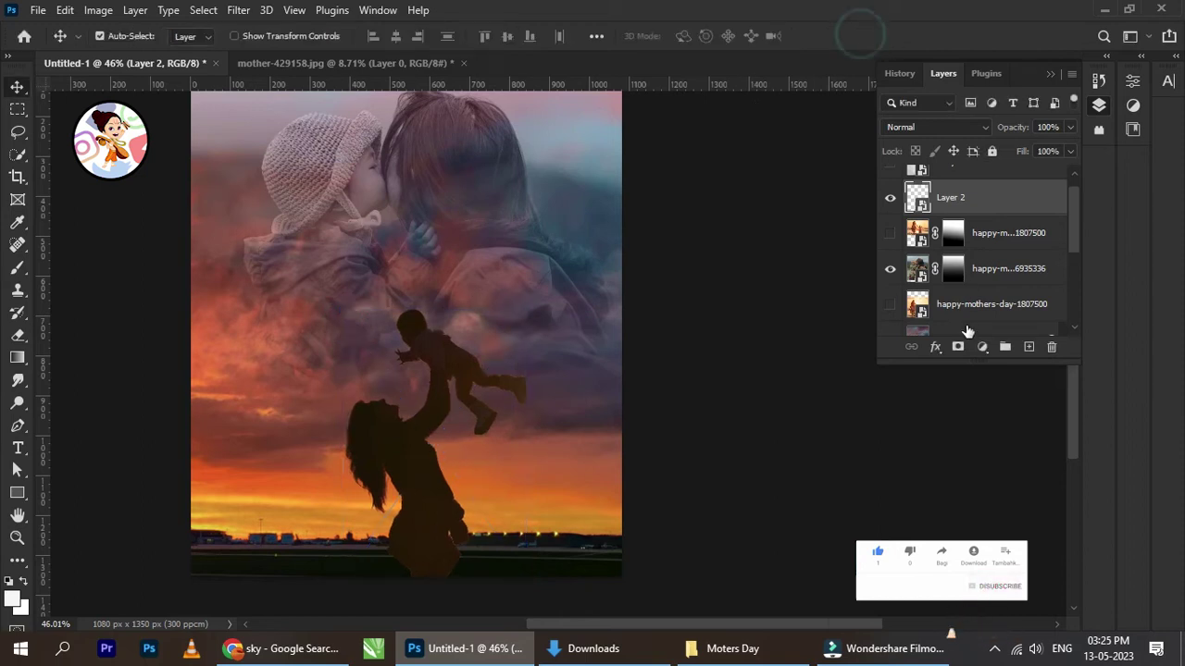
Centre the silhouette in Layer 2 horizontally on the Background layer, leaving only Layer 2 selected
{"action": "scroll", "coordinate": [976, 317], "scroll_direction": "down", "scroll_amount": 5}
{"action": "left_click", "coordinate": [981, 318], "text": "ctrl"}
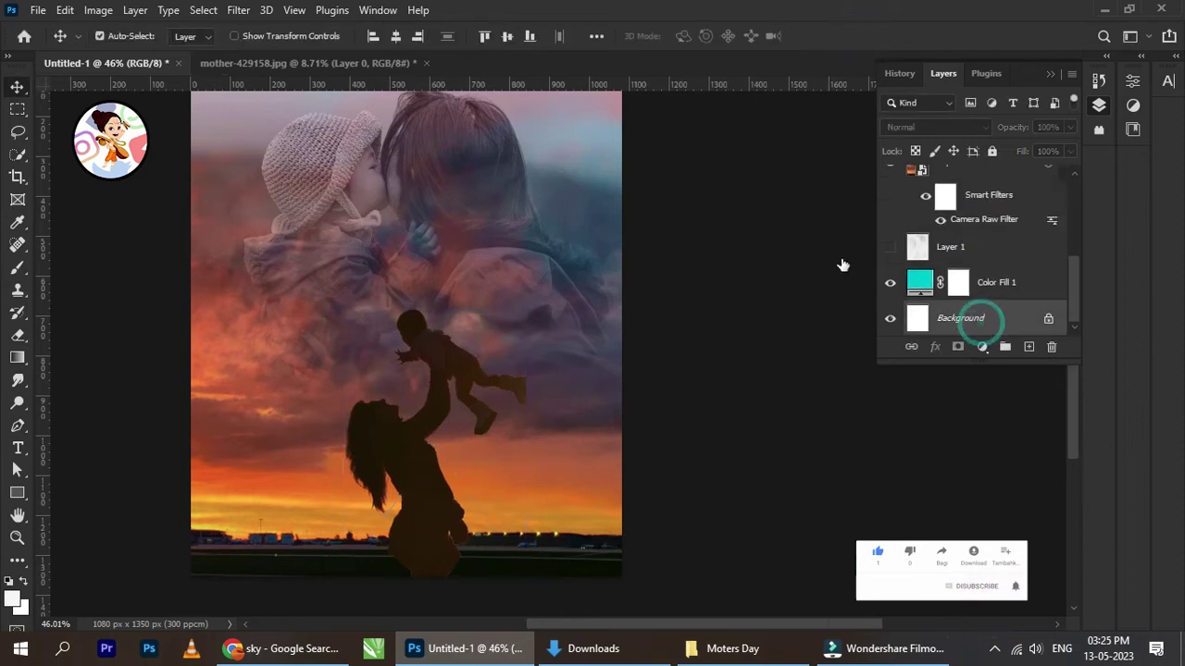
{"action": "left_click", "coordinate": [396, 35]}
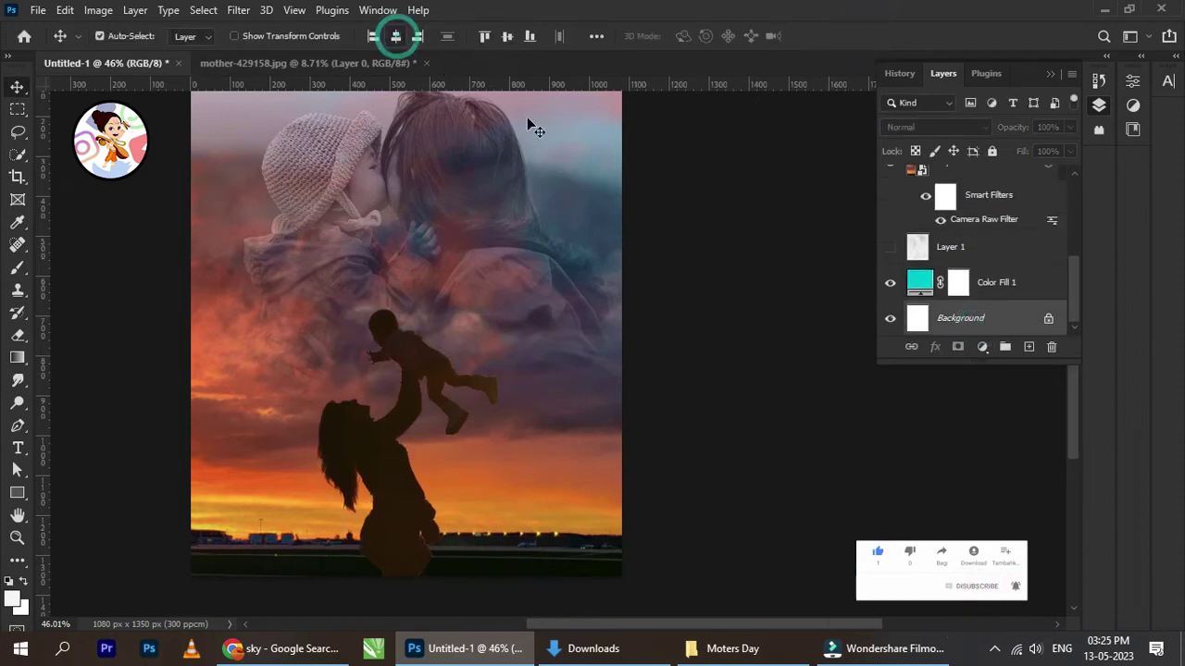
{"action": "scroll", "coordinate": [973, 223], "scroll_direction": "up", "scroll_amount": 5}
{"action": "left_click", "coordinate": [976, 222]}
{"action": "scroll", "coordinate": [326, 324], "scroll_direction": "down", "scroll_amount": 2}
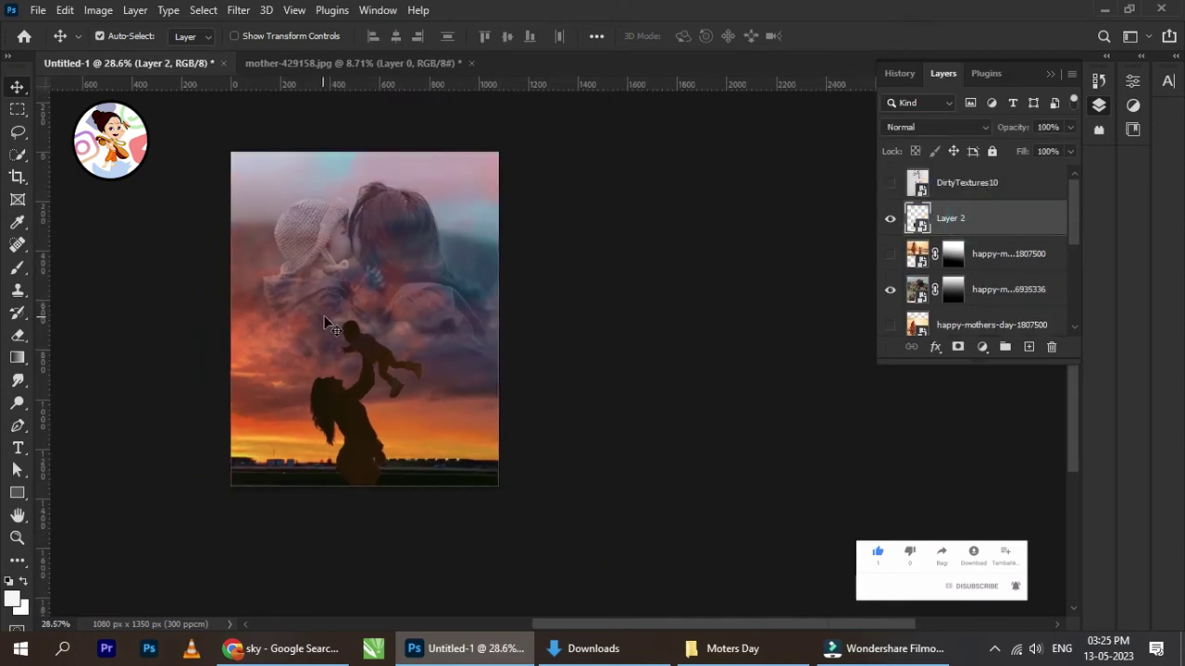
{"action": "scroll", "coordinate": [413, 315], "scroll_direction": "up", "scroll_amount": 2}
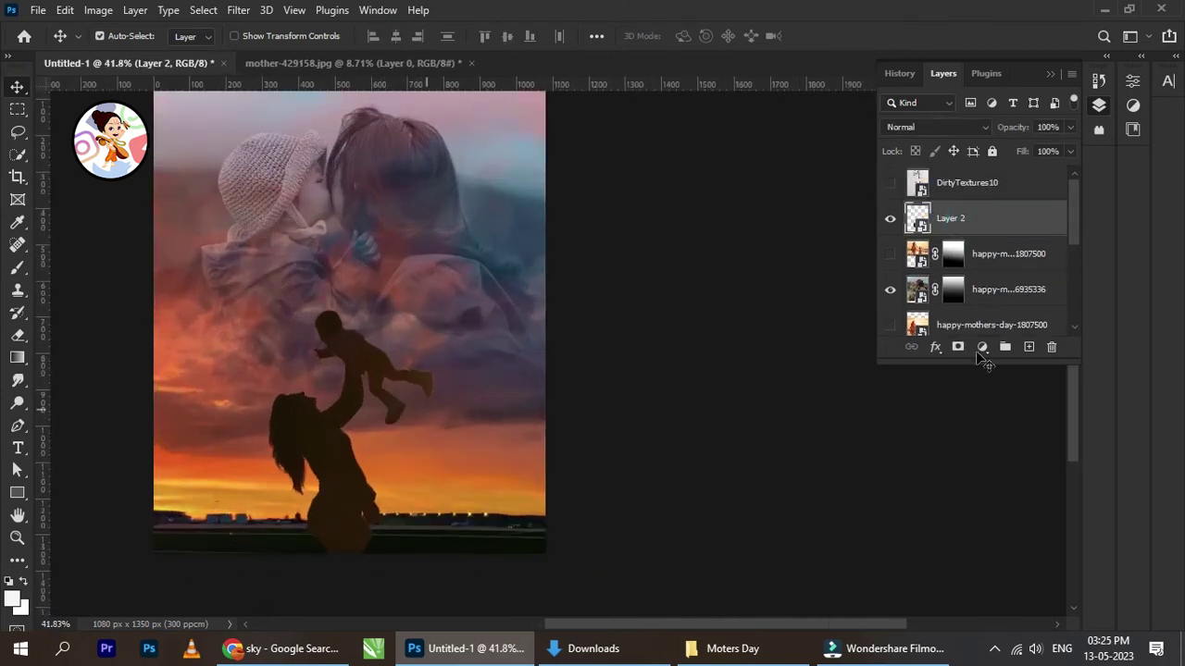
{"action": "scroll", "coordinate": [974, 315], "scroll_direction": "down", "scroll_amount": 3}
{"action": "left_click", "coordinate": [972, 234]}
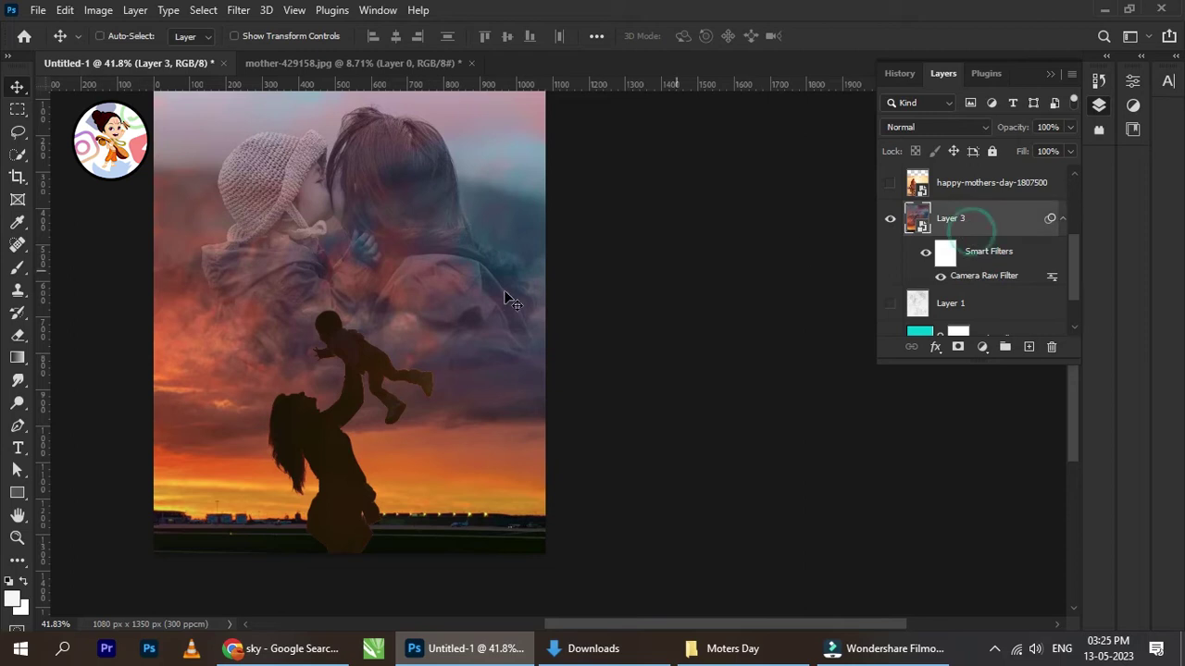
{"action": "key", "text": "ctrl+t"}
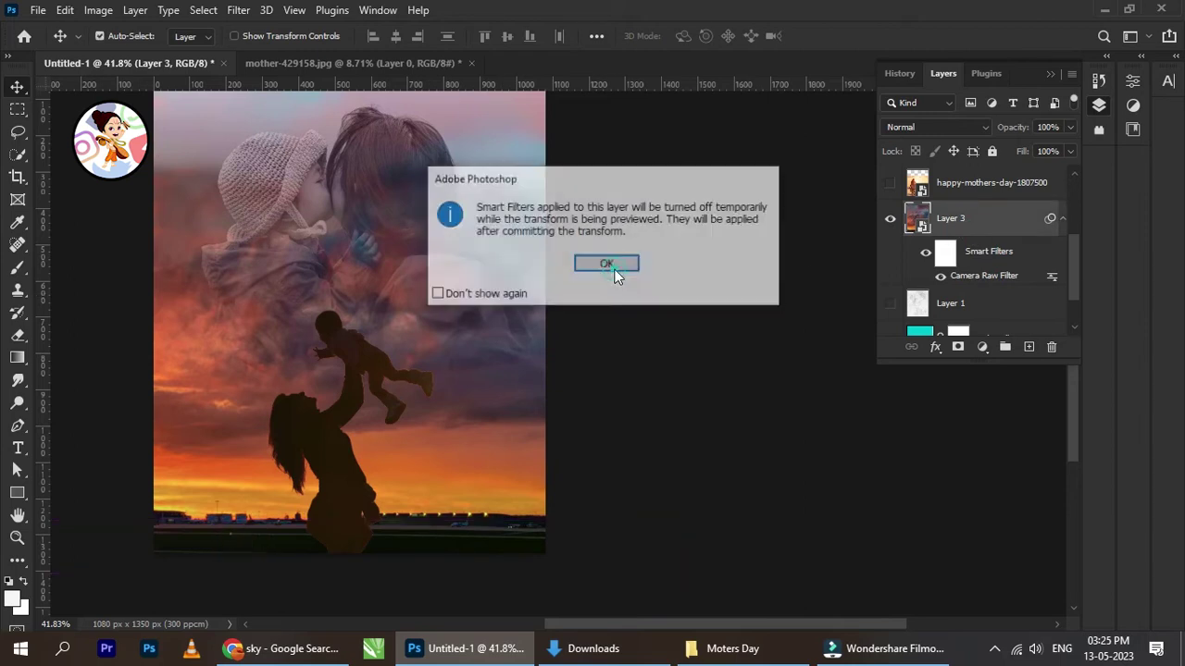
{"action": "left_click", "coordinate": [616, 274]}
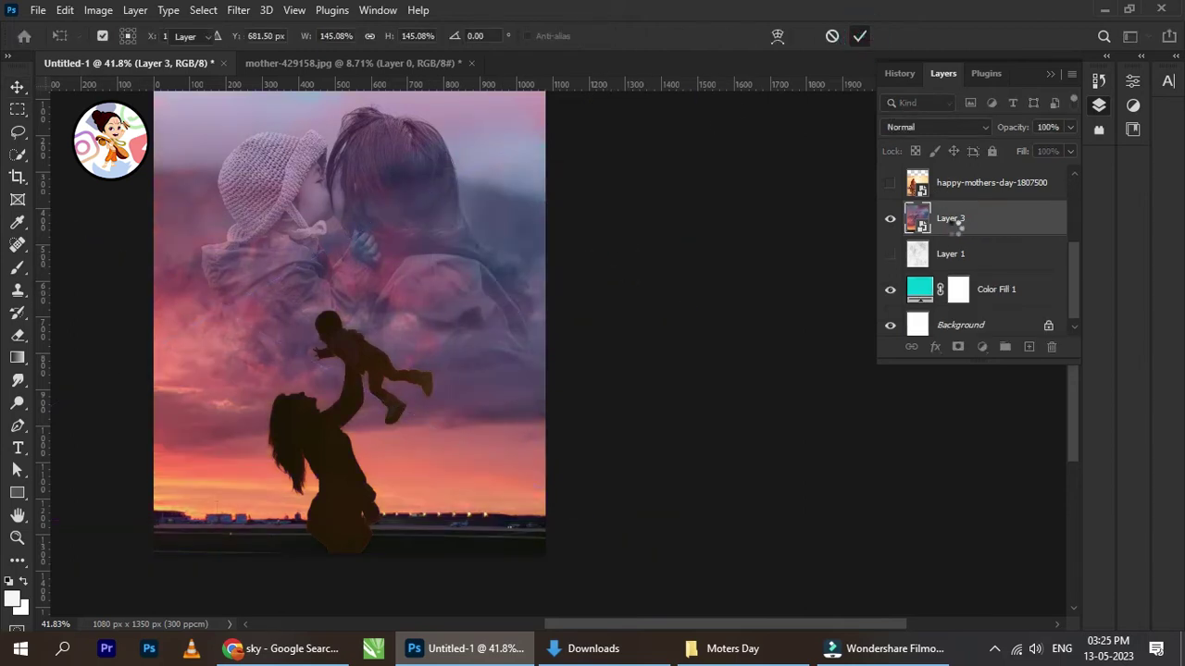
Compare the composition with the sunset sky in Layer 3 hidden and shown, leaving the sky visible
{"action": "scroll", "coordinate": [988, 236], "scroll_direction": "up", "scroll_amount": 3}
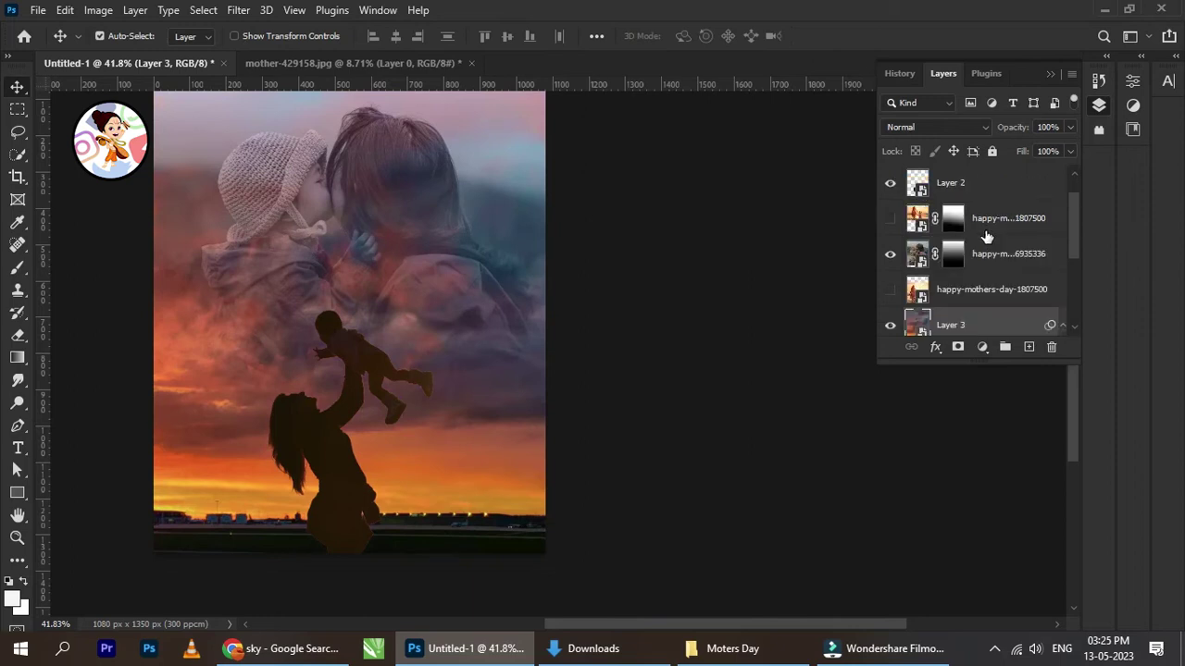
{"action": "scroll", "coordinate": [967, 291], "scroll_direction": "down", "scroll_amount": 3}
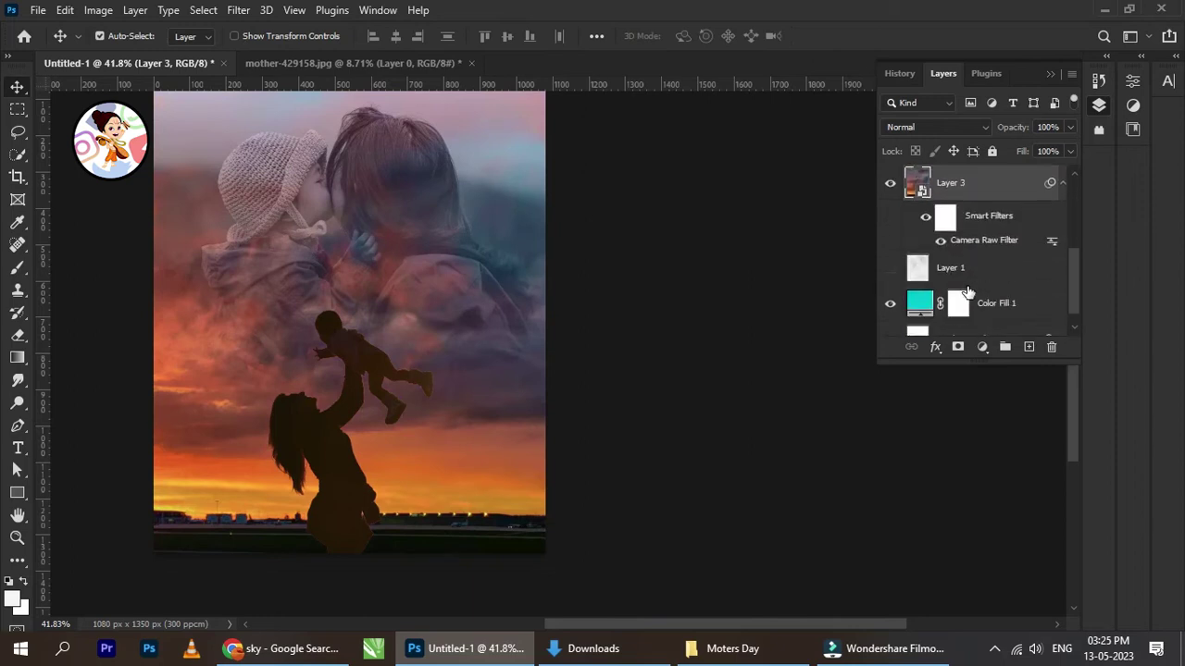
{"action": "left_click", "coordinate": [890, 184]}
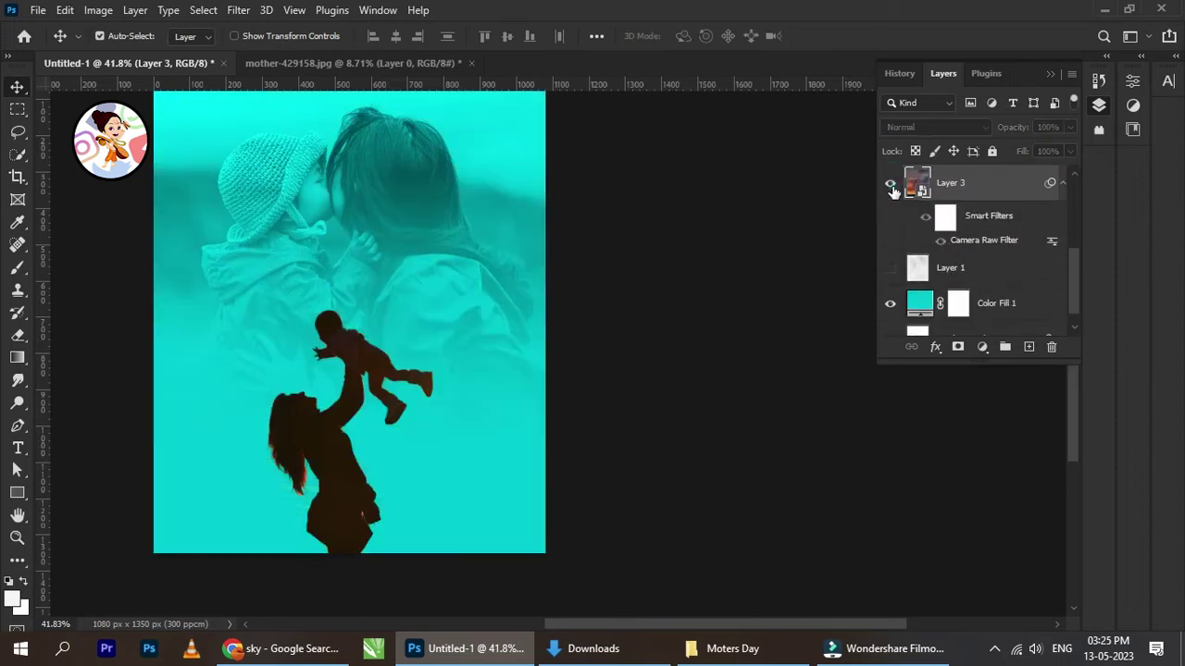
{"action": "left_click", "coordinate": [890, 184]}
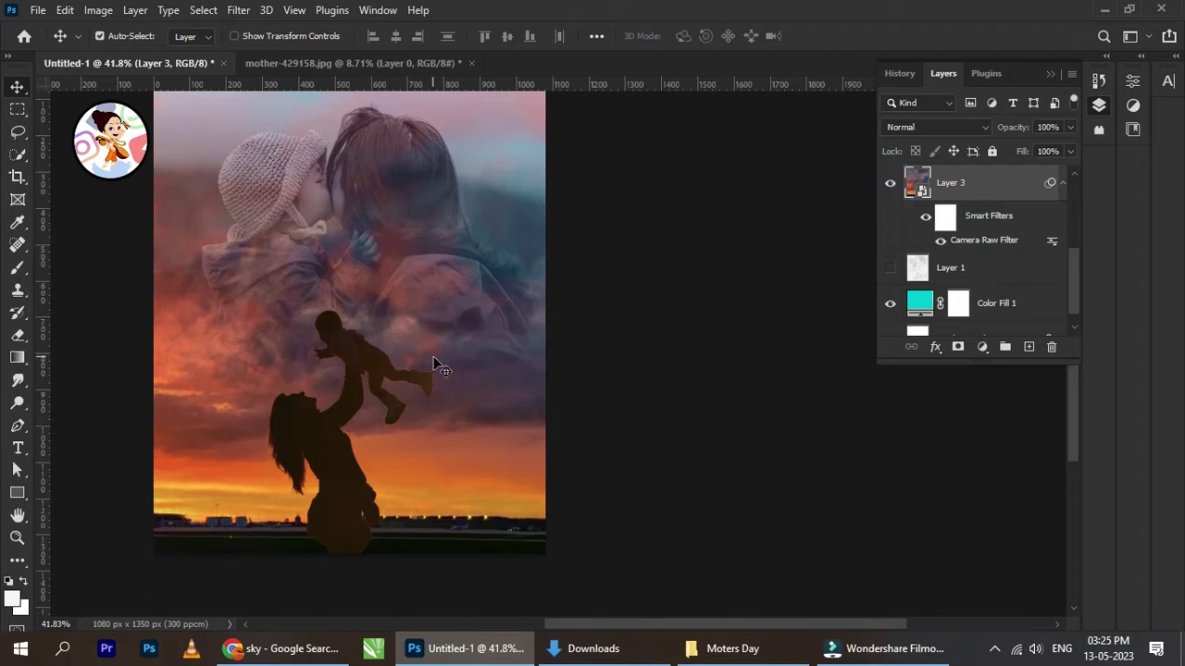
{"action": "scroll", "coordinate": [435, 363], "scroll_direction": "down", "scroll_amount": 1}
{"action": "scroll", "coordinate": [424, 331], "scroll_direction": "down", "scroll_amount": 1}
{"action": "scroll", "coordinate": [373, 299], "scroll_direction": "up", "scroll_amount": 3}
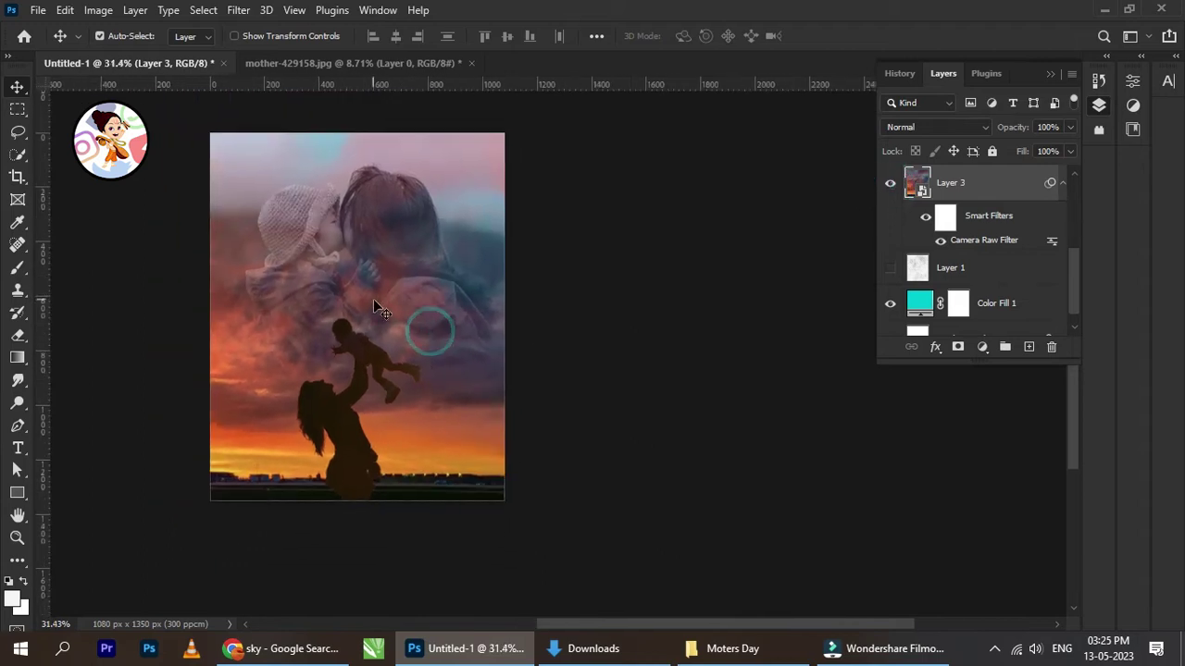
{"action": "left_click_drag", "start_coordinate": [373, 298], "coordinate": [384, 322]}
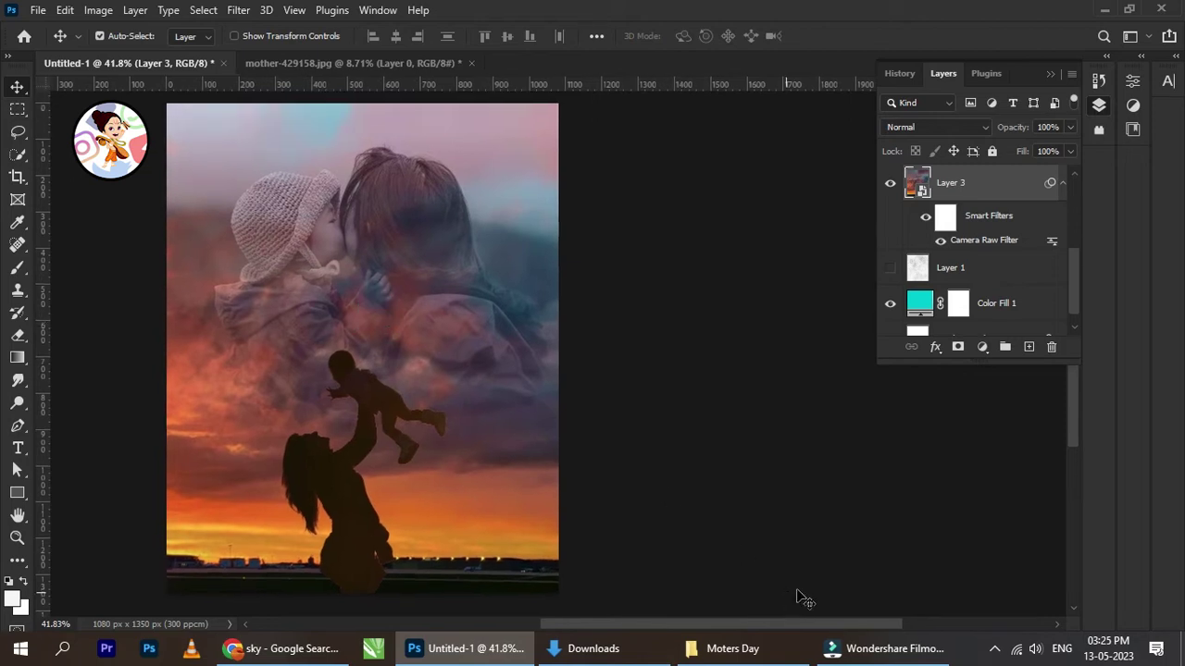
Place the IMG-20170903-WA0003 light glow from the Moters Day folder above Layer 3 and set its blend mode to Linear Dodge (Add)
{"action": "left_click", "coordinate": [731, 648]}
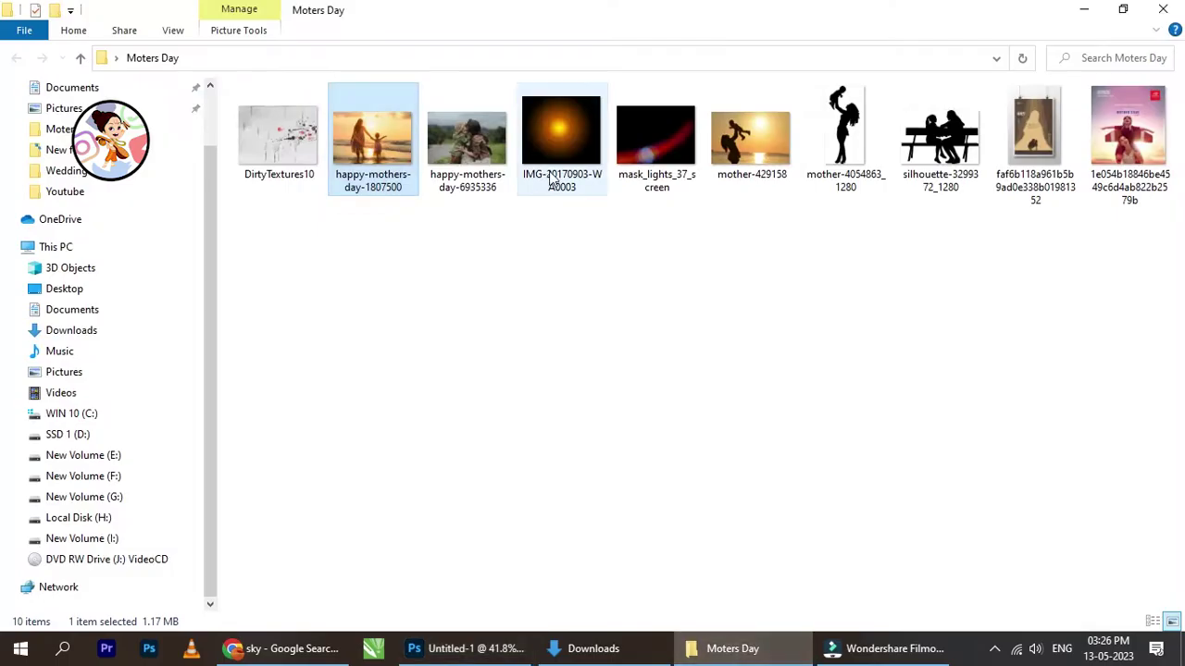
{"action": "left_click_drag", "start_coordinate": [551, 180], "coordinate": [390, 417]}
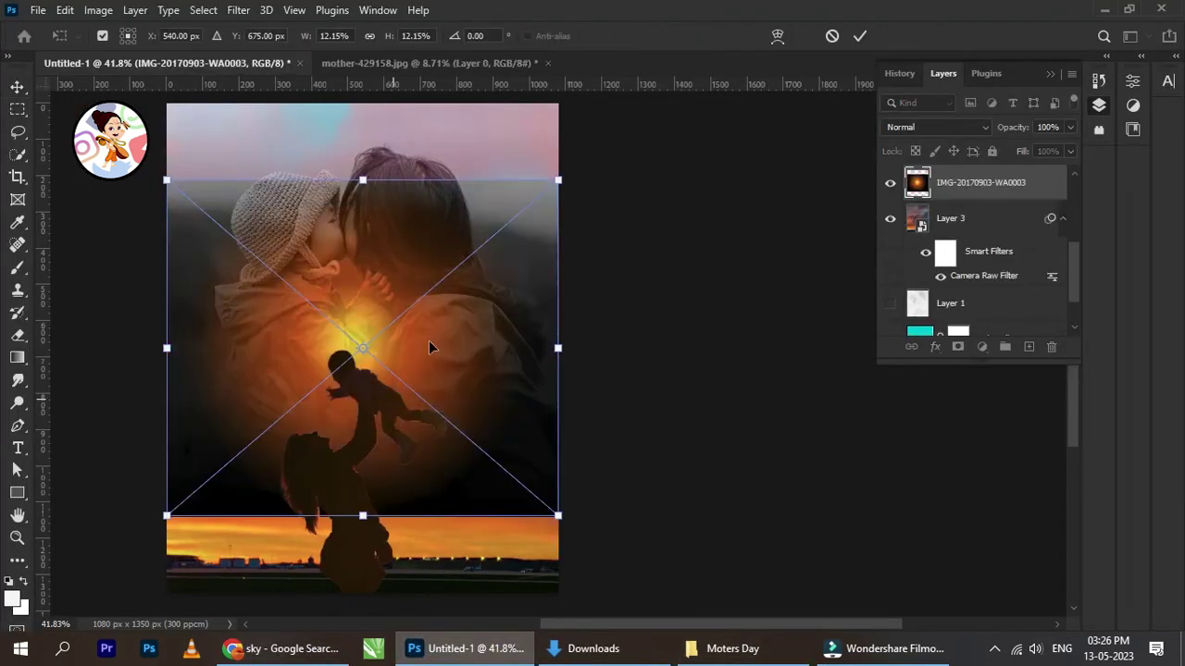
{"action": "left_click", "coordinate": [860, 37]}
{"action": "left_click", "coordinate": [958, 128]}
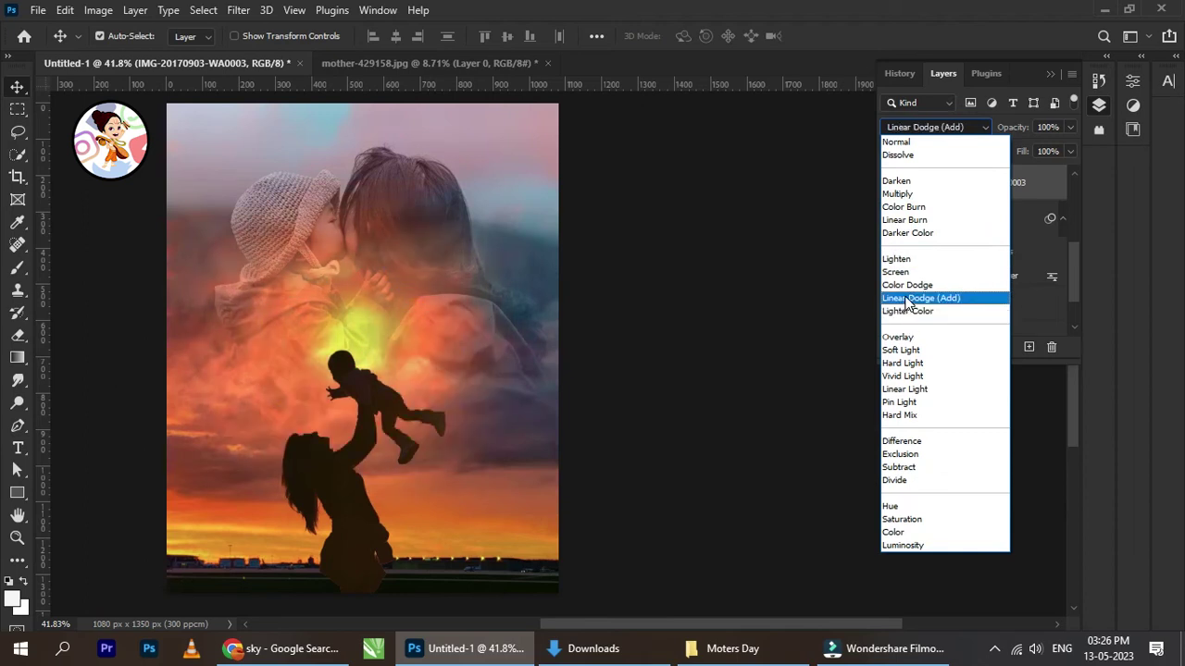
{"action": "left_click", "coordinate": [908, 298]}
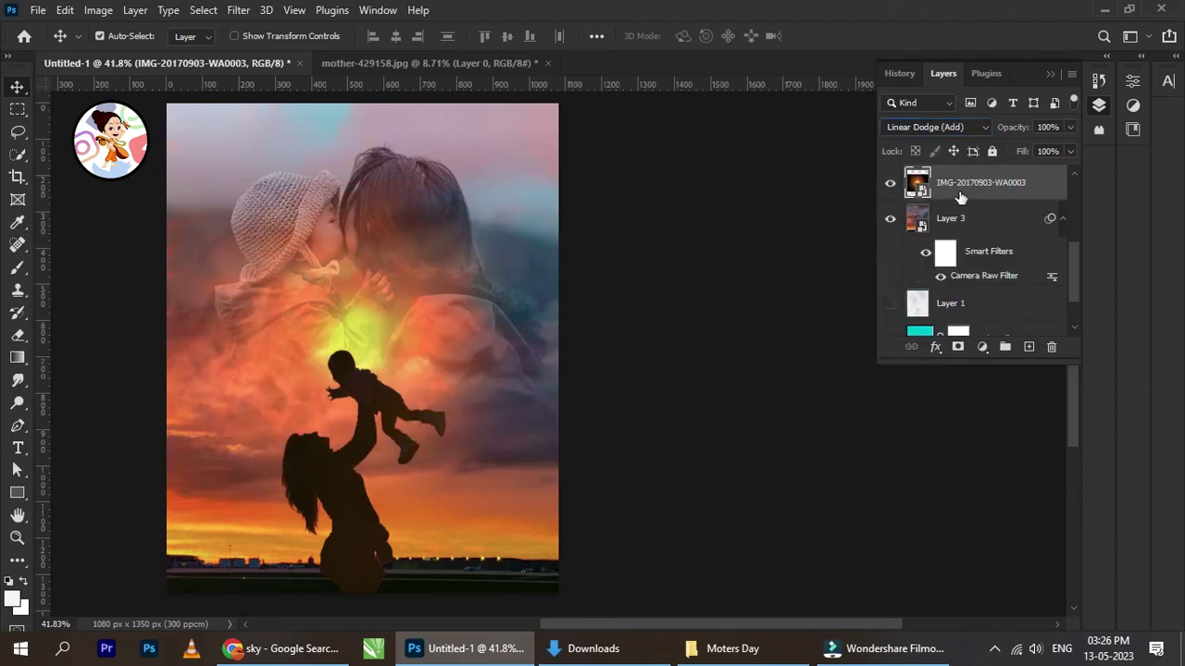
Move the IMG-20170903-WA0003 glow layer directly below happy-mothers-day-6935336, scale it to 8.36% and shift it behind the silhouette's raised arms
{"action": "scroll", "coordinate": [962, 203], "scroll_direction": "up", "scroll_amount": 3}
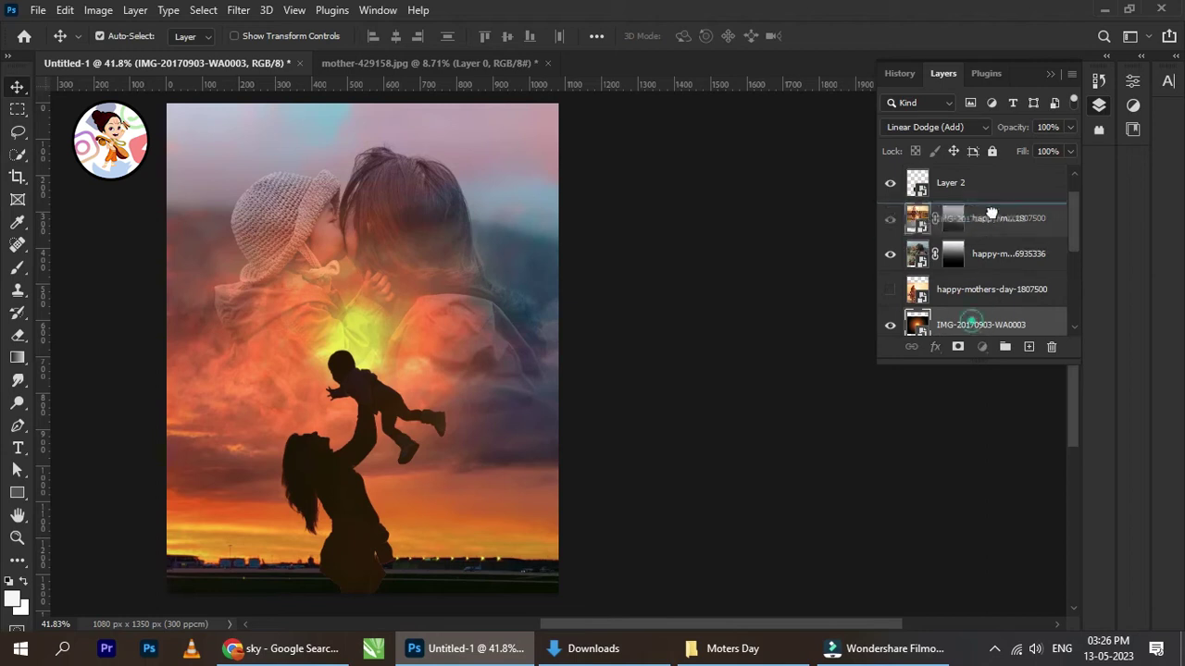
{"action": "left_click_drag", "start_coordinate": [972, 323], "coordinate": [984, 268]}
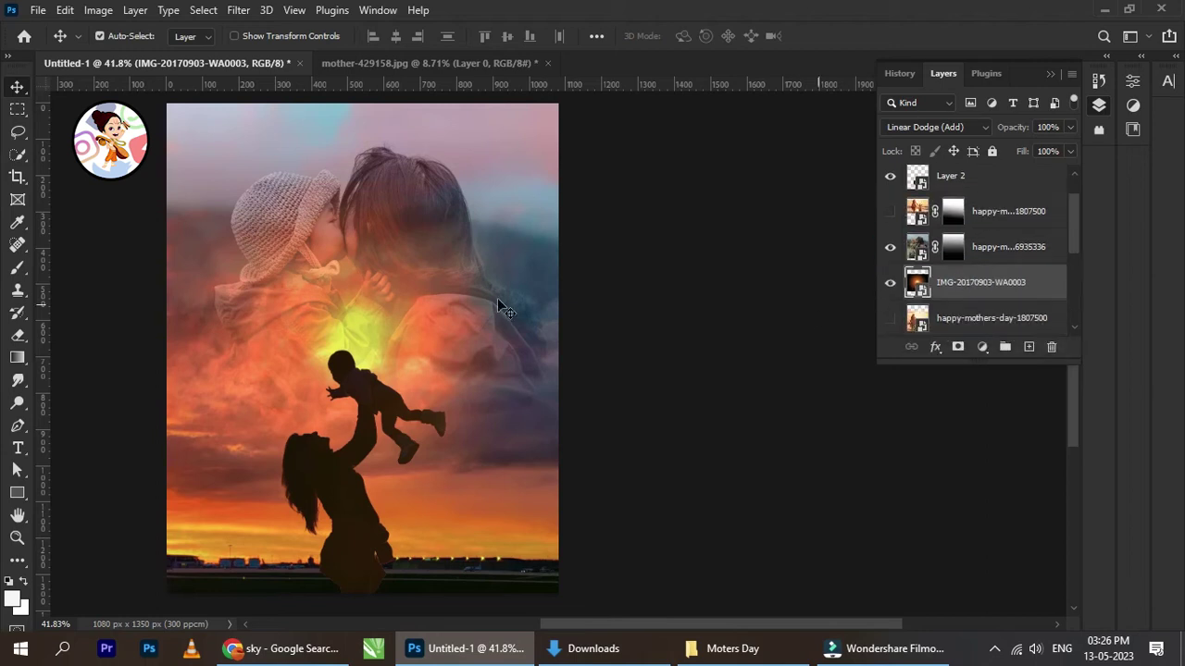
{"action": "scroll", "coordinate": [343, 350], "scroll_direction": "up", "scroll_amount": 1}
{"action": "key", "text": "ctrl"}
{"action": "key", "text": "ctrl+t"}
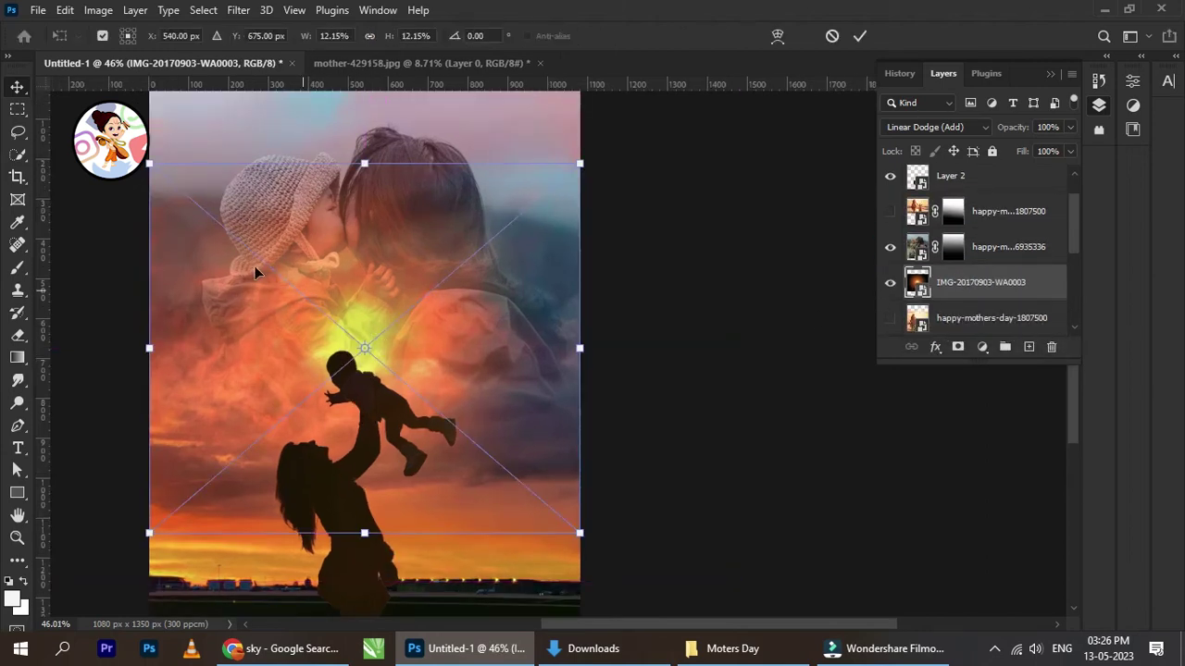
{"action": "left_click_drag", "start_coordinate": [150, 159], "coordinate": [284, 278]}
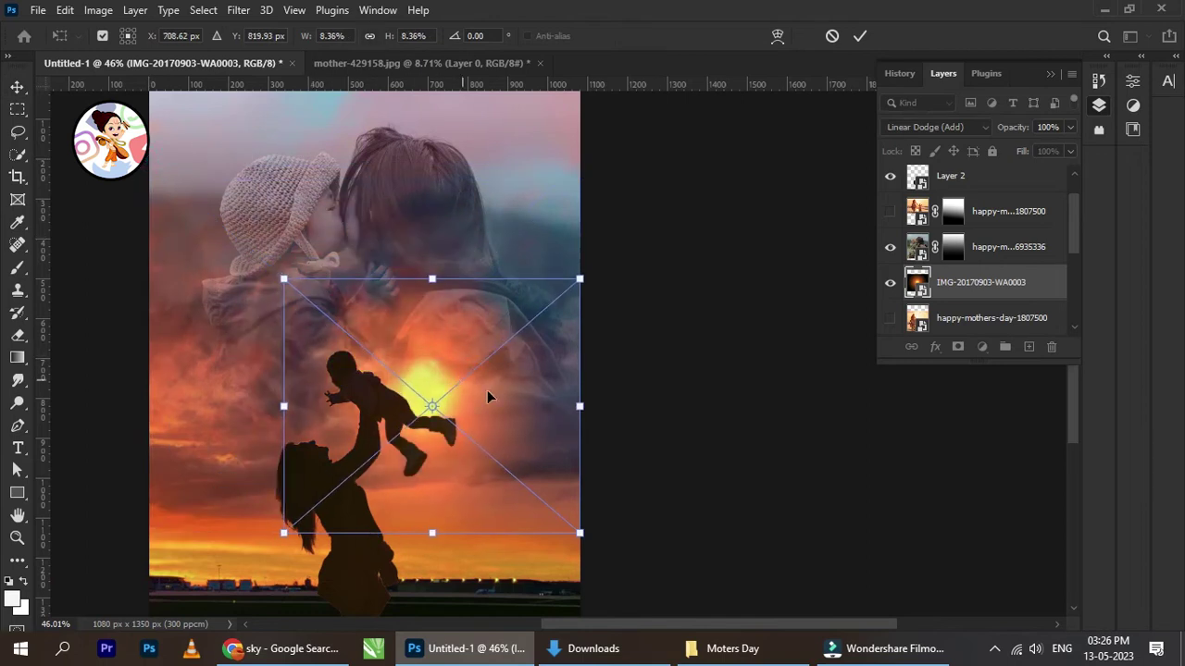
{"action": "left_click_drag", "start_coordinate": [490, 396], "coordinate": [407, 420]}
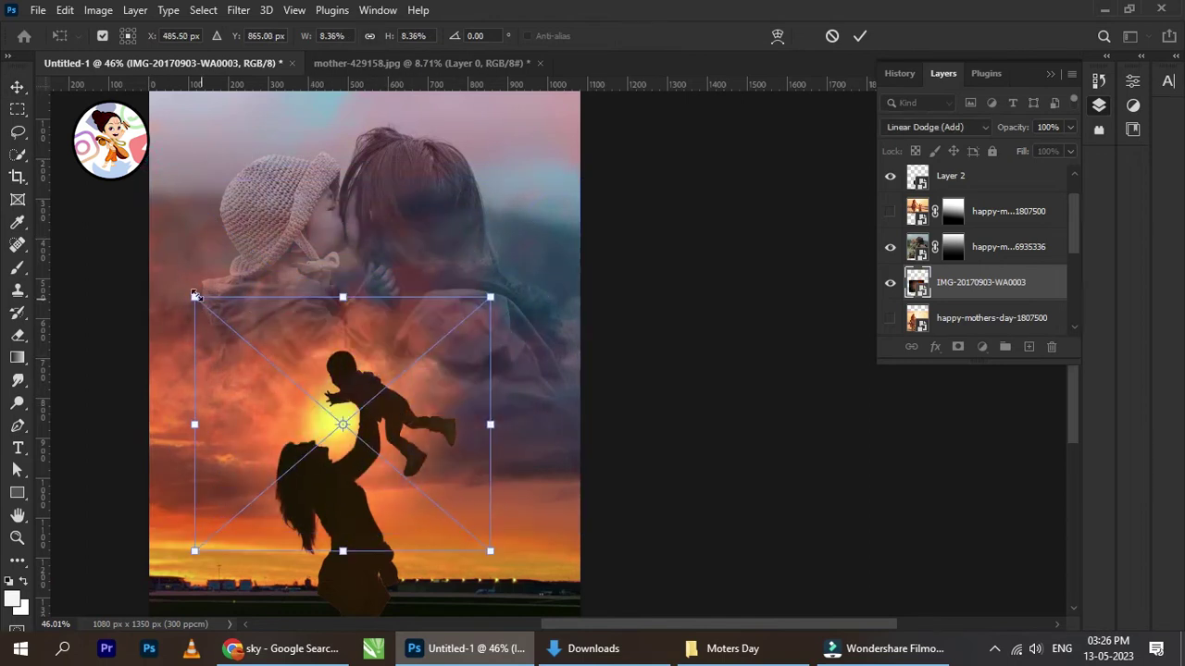
Scale the light glow to 5.14% and place it half across the poster's left edge at about mid-height
{"action": "left_click_drag", "start_coordinate": [194, 296], "coordinate": [251, 343]}
{"action": "left_click_drag", "start_coordinate": [459, 430], "coordinate": [394, 462]}
{"action": "left_click_drag", "start_coordinate": [460, 357], "coordinate": [389, 412]}
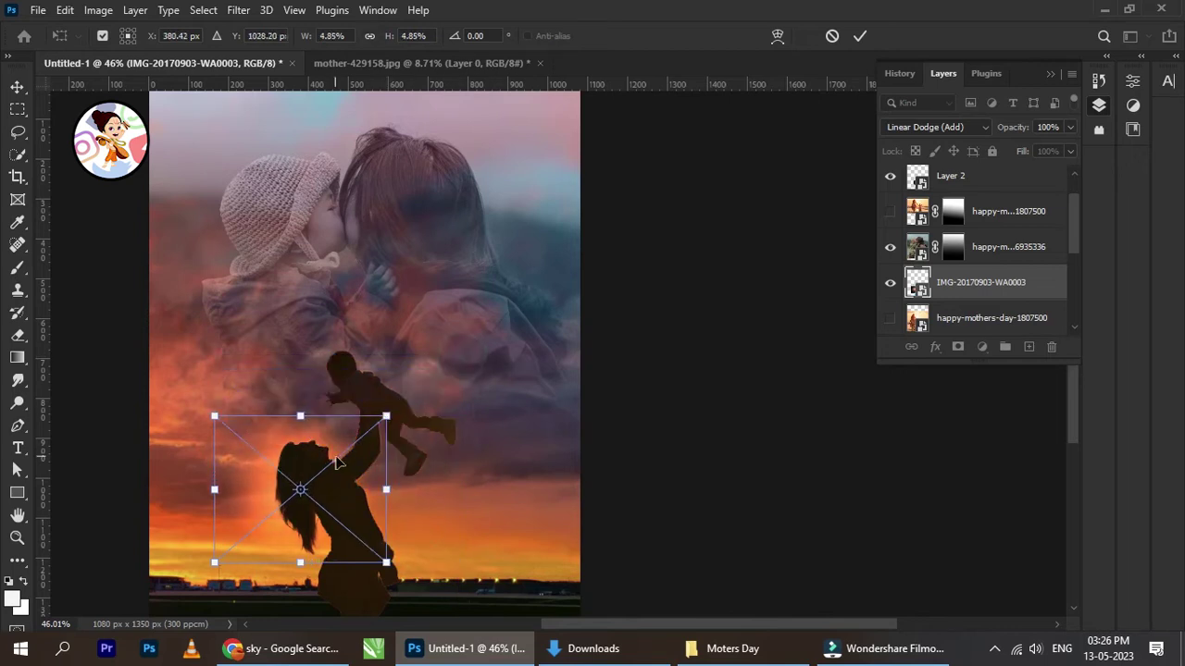
{"action": "left_click_drag", "start_coordinate": [330, 464], "coordinate": [178, 371]}
{"action": "left_click_drag", "start_coordinate": [223, 473], "coordinate": [231, 477]}
{"action": "left_click_drag", "start_coordinate": [190, 410], "coordinate": [183, 405]}
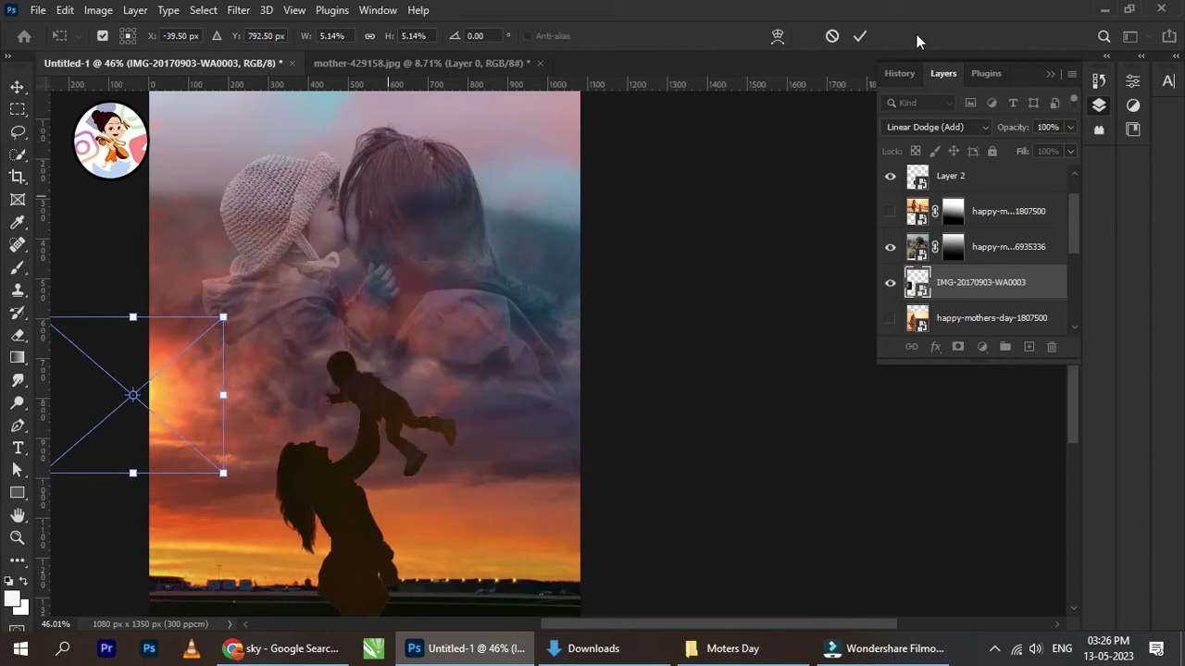
{"action": "left_click", "coordinate": [859, 37]}
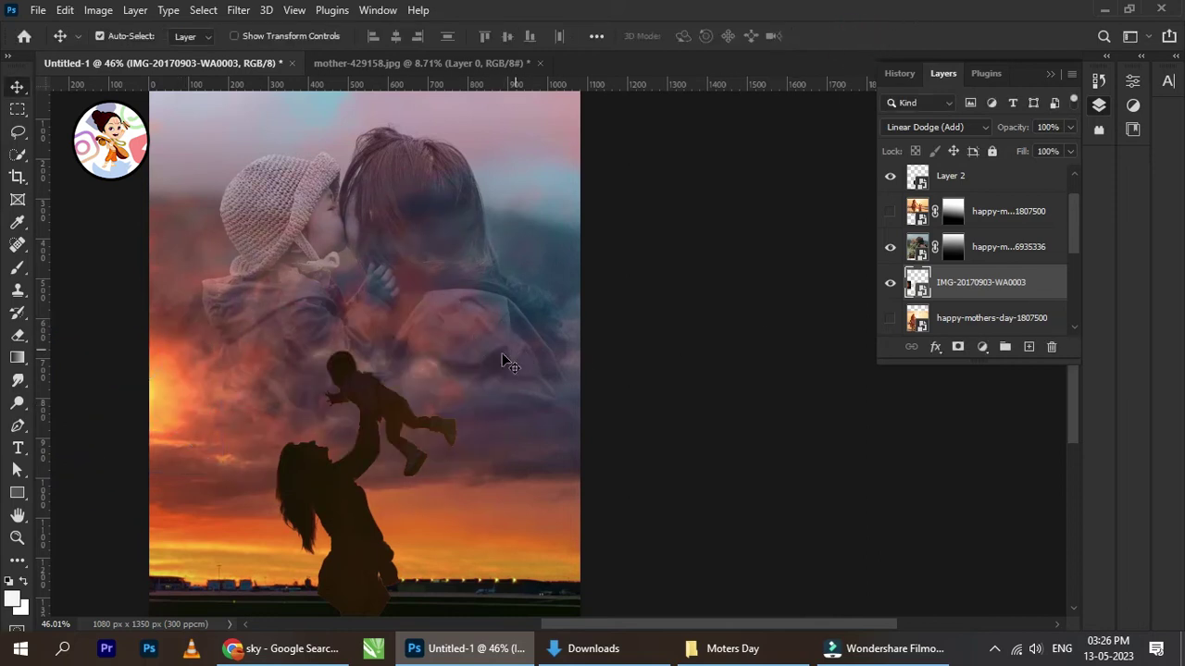
Move the light glow from the poster's left edge to behind the silhouetted mother's face
{"action": "scroll", "coordinate": [387, 419], "scroll_direction": "up", "scroll_amount": 1}
{"action": "left_click_drag", "start_coordinate": [244, 428], "coordinate": [365, 489]}
{"action": "left_click_drag", "start_coordinate": [375, 422], "coordinate": [374, 418]}
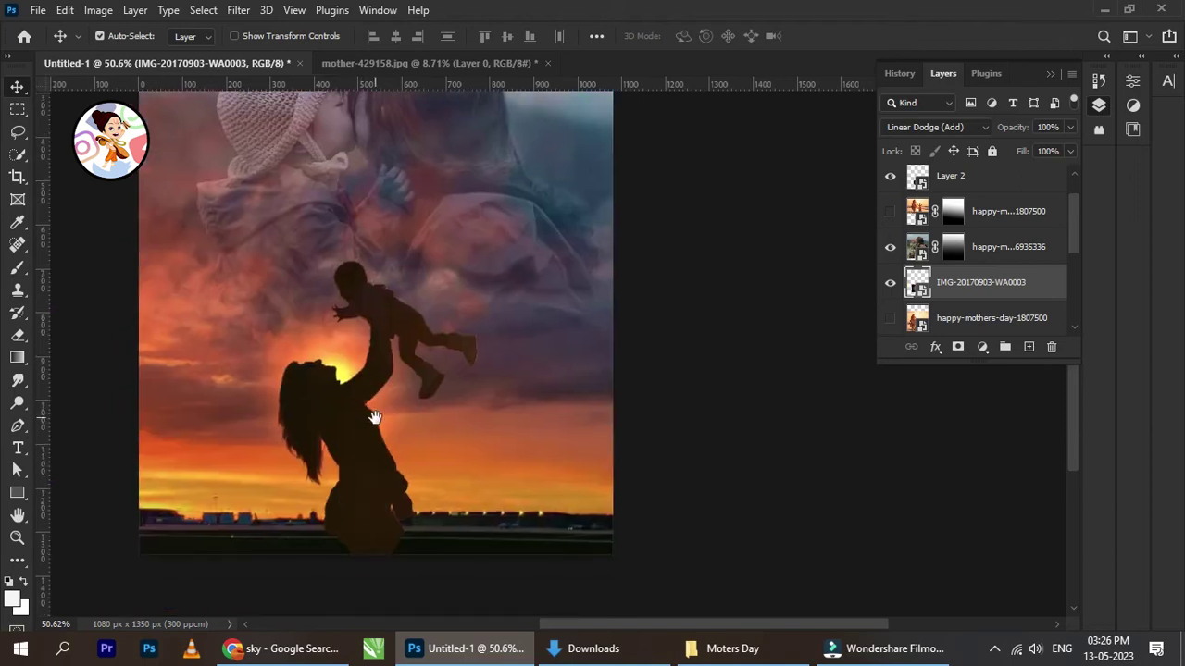
{"action": "left_click_drag", "start_coordinate": [451, 346], "coordinate": [450, 343]}
Shift the sunset sky in Layer 3 horizontally to the left behind the silhouette
{"action": "scroll", "coordinate": [1036, 275], "scroll_direction": "down", "scroll_amount": 3}
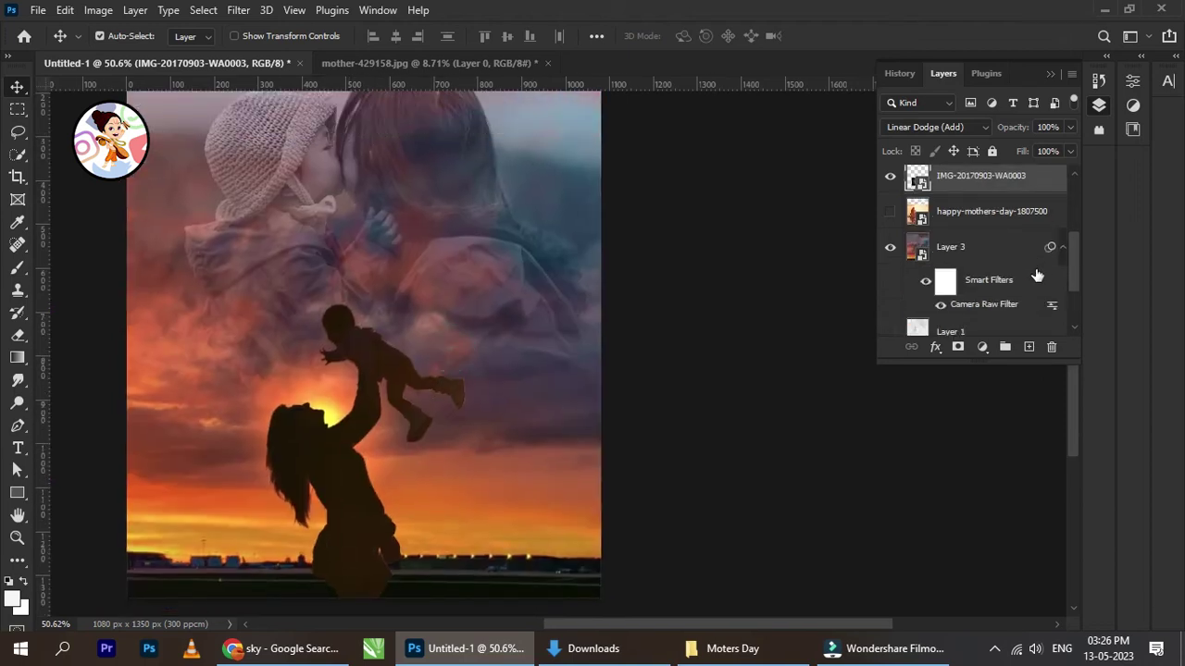
{"action": "left_click", "coordinate": [962, 250]}
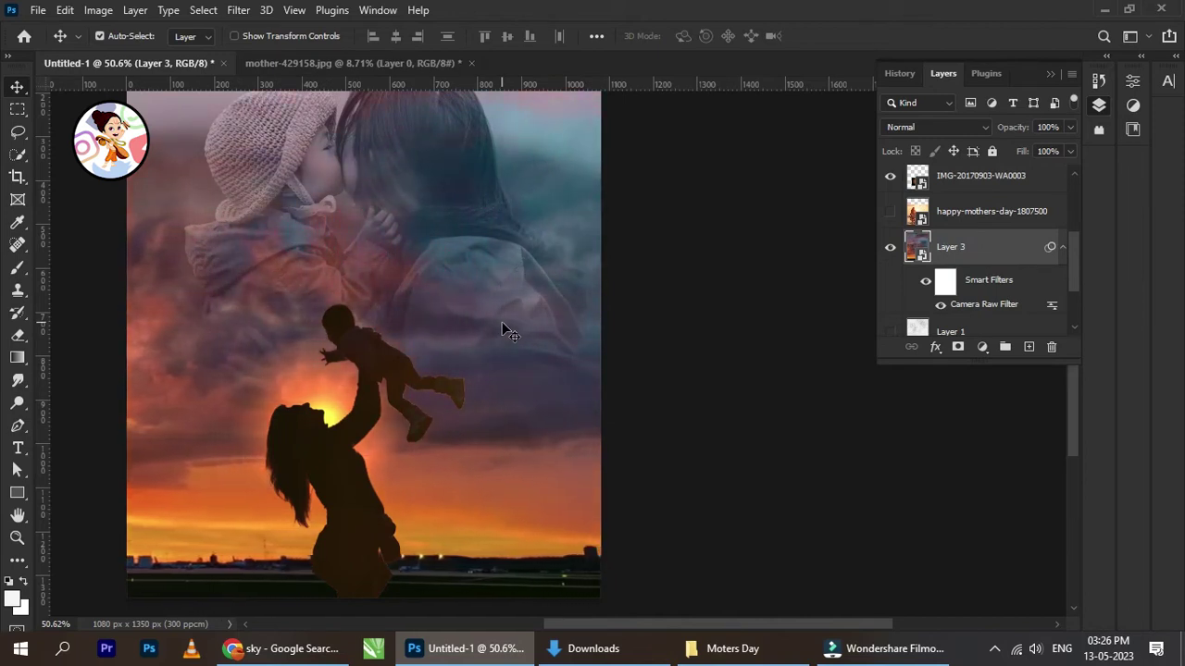
{"action": "left_click", "coordinate": [981, 229]}
Scale the IMG-20170903-WA0003 glow to 4.63% and place it behind the silhouetted mother's back, just above the horizon
{"action": "scroll", "coordinate": [972, 233], "scroll_direction": "up", "scroll_amount": 3}
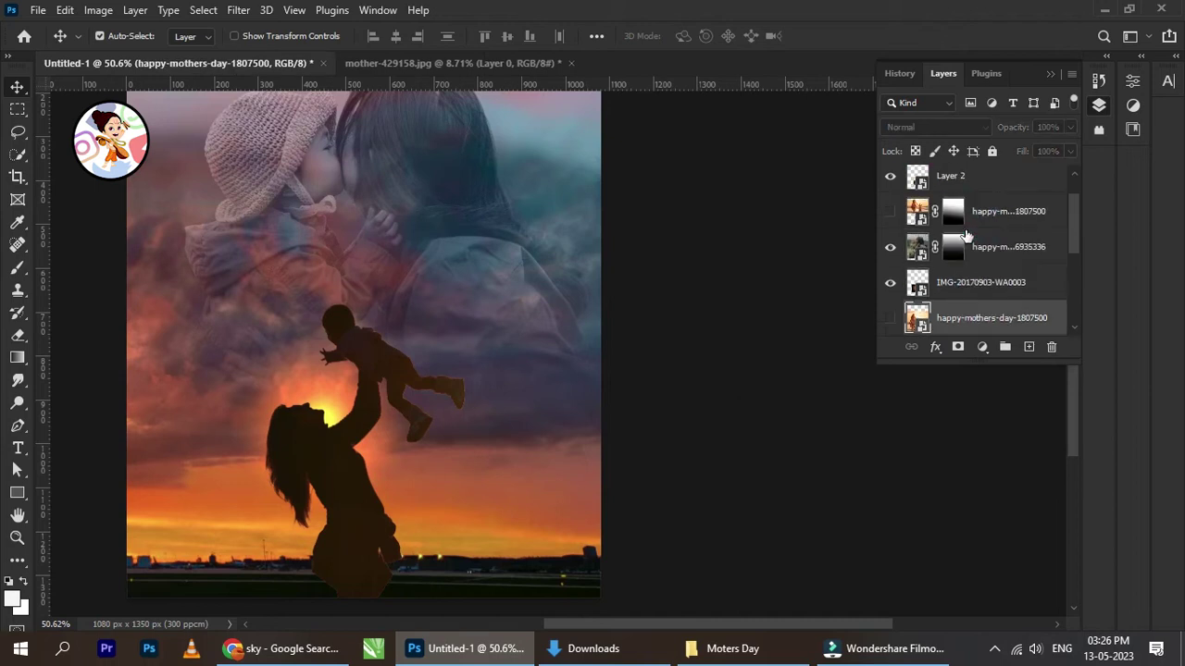
{"action": "right_click", "coordinate": [333, 415]}
{"action": "left_click", "coordinate": [384, 417]}
{"action": "key", "text": "ctrl"}
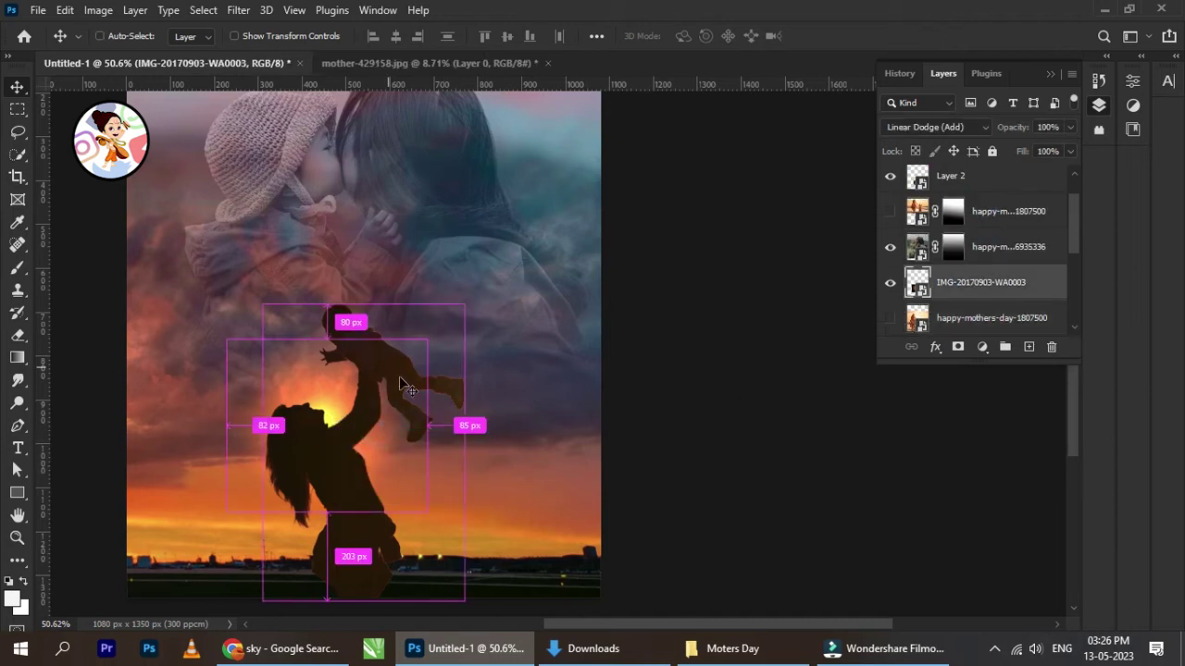
{"action": "key", "text": "ctrl+t"}
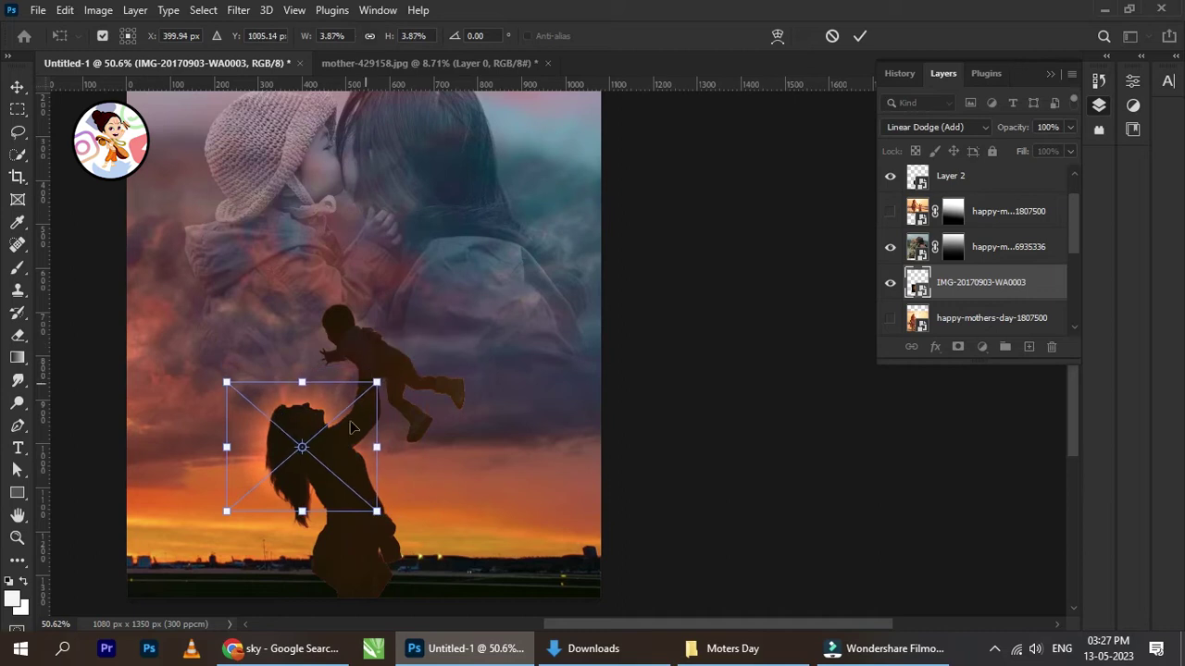
{"action": "left_click_drag", "start_coordinate": [322, 454], "coordinate": [334, 506]}
{"action": "left_click_drag", "start_coordinate": [381, 566], "coordinate": [408, 590]}
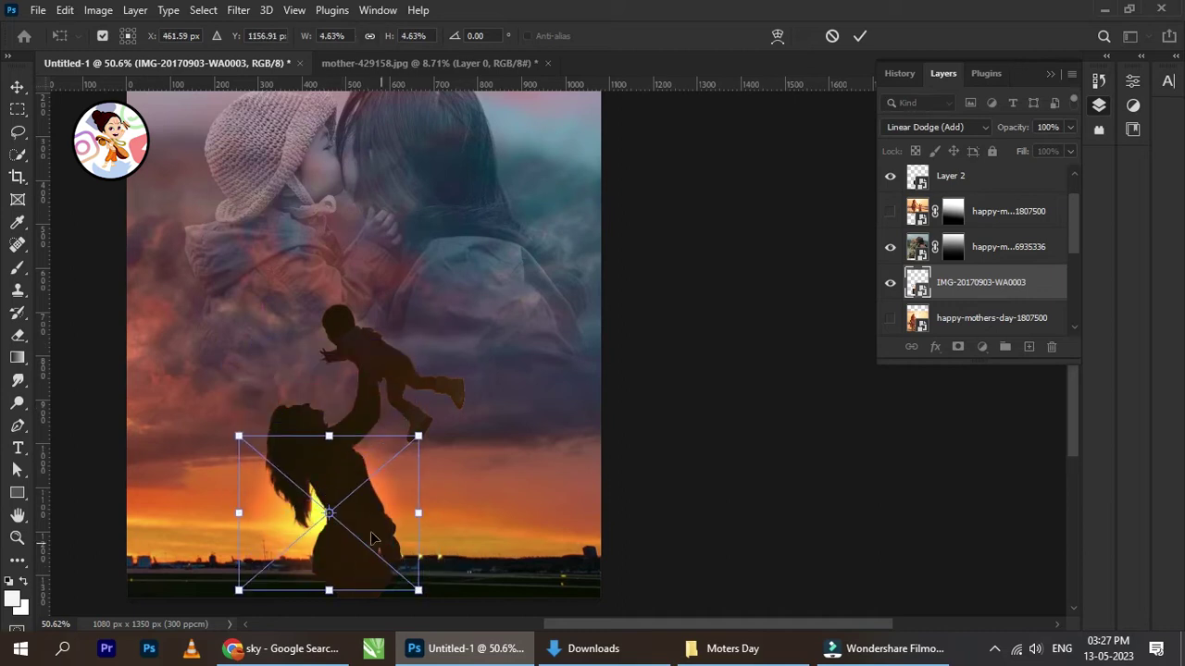
{"action": "left_click_drag", "start_coordinate": [369, 529], "coordinate": [357, 529]}
{"action": "left_click", "coordinate": [860, 37]}
Check the glow's placement in the whole poster and select the happy-mothers-day-6935336 photo layer
{"action": "scroll", "coordinate": [474, 269], "scroll_direction": "down", "scroll_amount": 3}
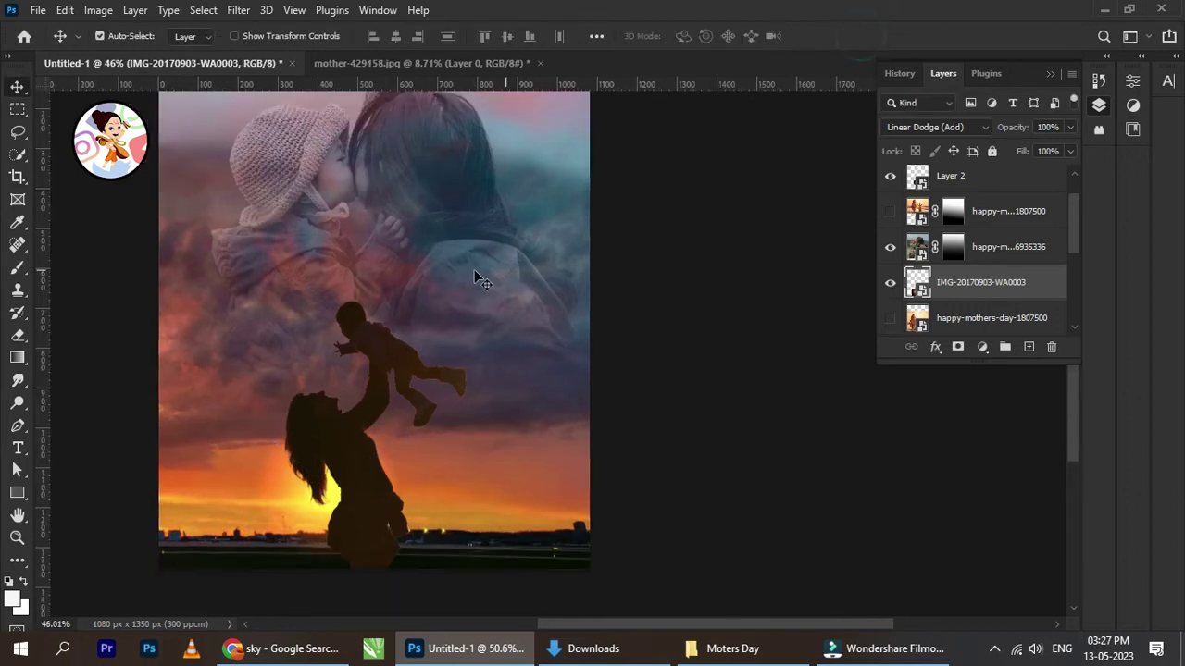
{"action": "left_click", "coordinate": [445, 359]}
{"action": "scroll", "coordinate": [452, 278], "scroll_direction": "up", "scroll_amount": 2}
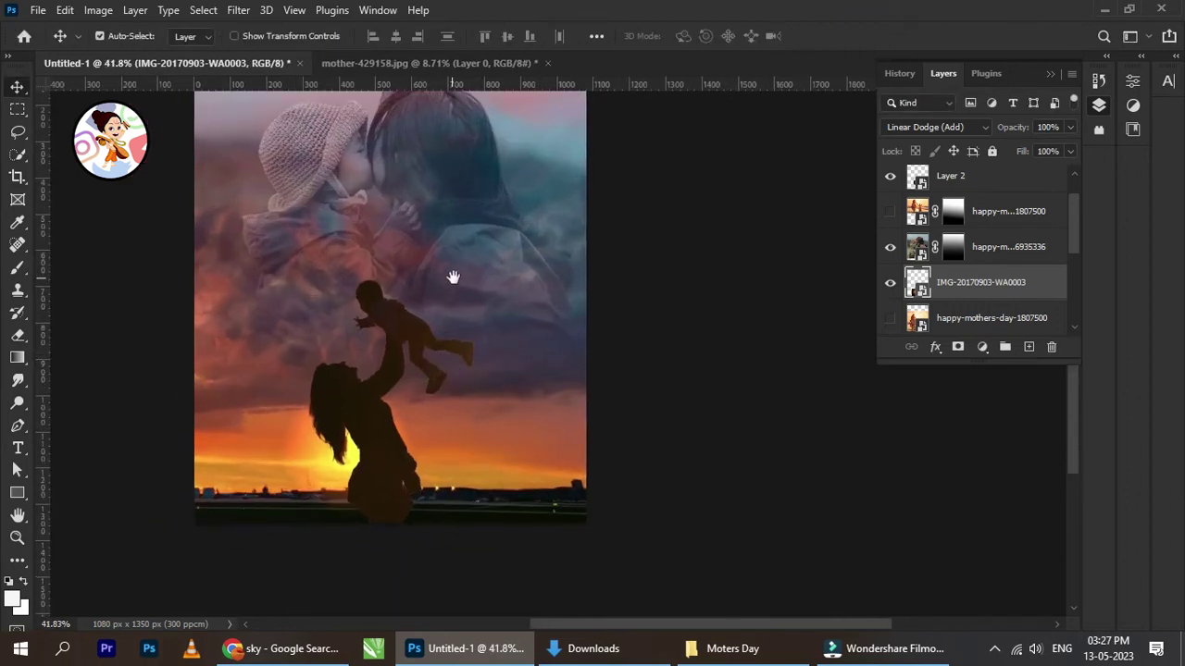
{"action": "scroll", "coordinate": [444, 320], "scroll_direction": "down", "scroll_amount": 3}
{"action": "scroll", "coordinate": [442, 306], "scroll_direction": "up", "scroll_amount": 3}
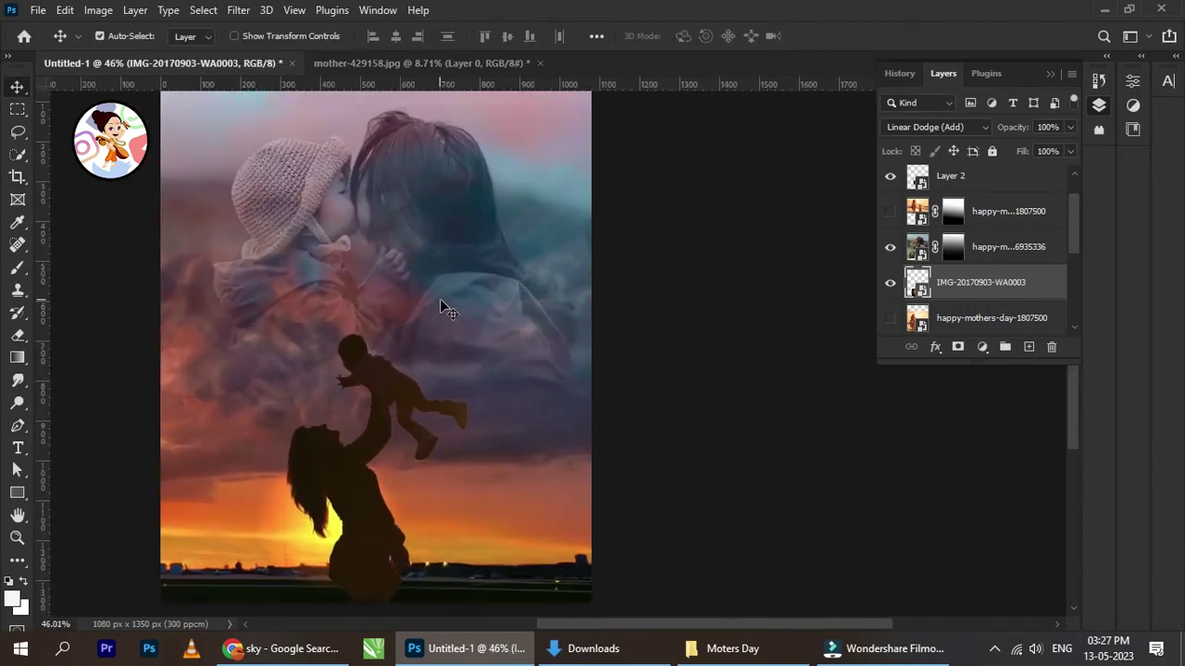
{"action": "scroll", "coordinate": [444, 255], "scroll_direction": "up", "scroll_amount": 1}
{"action": "right_click", "coordinate": [441, 244]}
{"action": "left_click", "coordinate": [480, 252]}
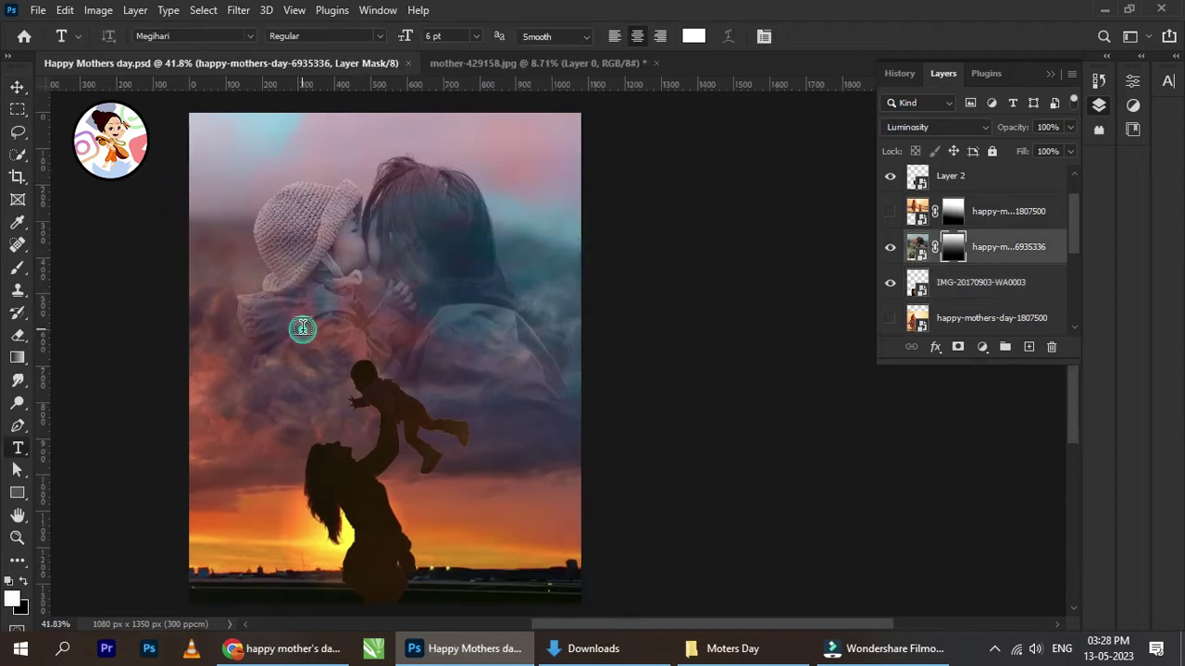
Add the white text "Happy" in Megihari Regular at 6 pt over the child's jacket in the faded photo
{"action": "left_click", "coordinate": [302, 327]}
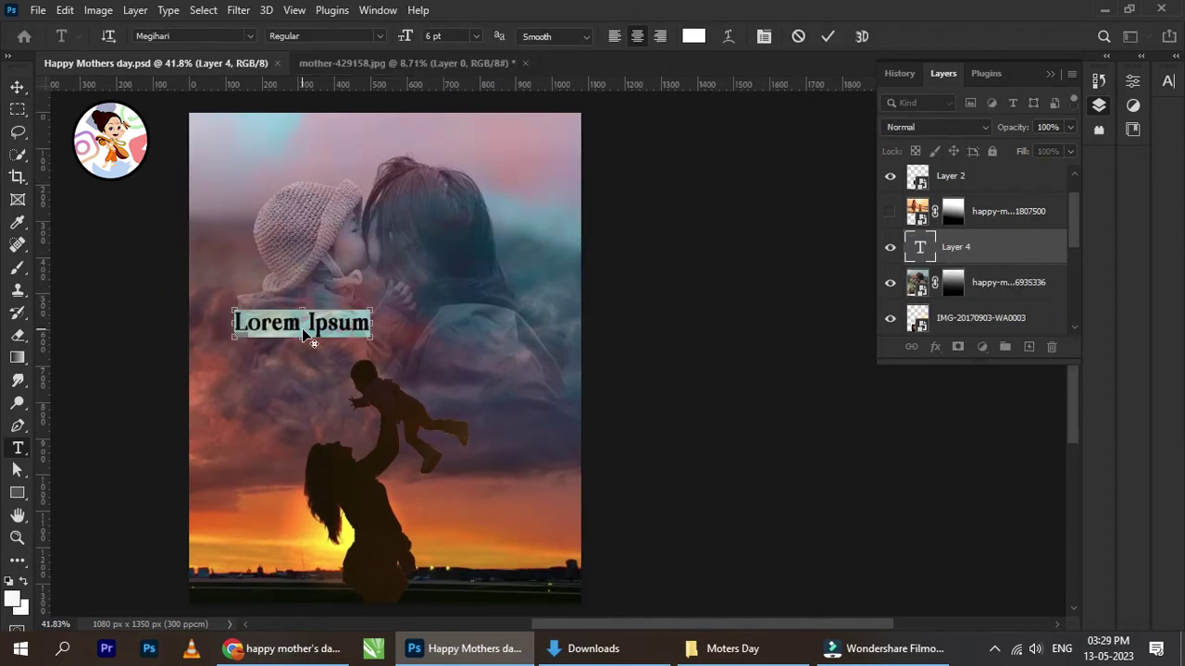
{"action": "type", "text": "happy"}
{"action": "scroll", "coordinate": [317, 329], "scroll_direction": "up", "scroll_amount": 2}
{"action": "left_click_drag", "start_coordinate": [258, 319], "coordinate": [274, 321]}
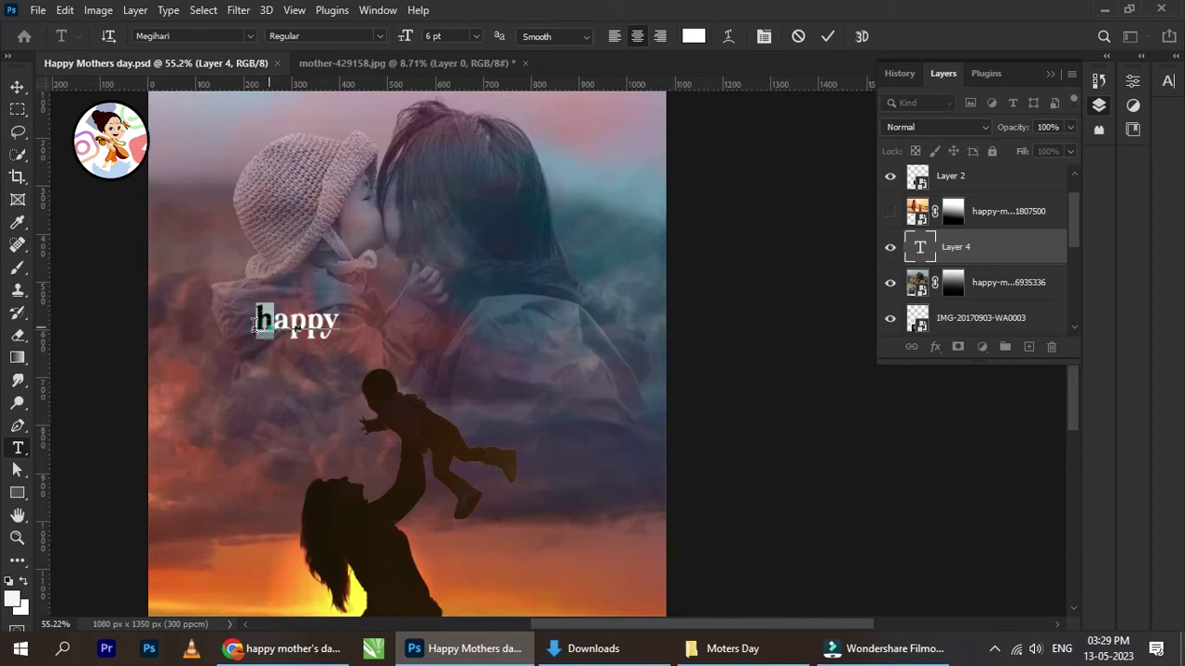
{"action": "type", "text": "H"}
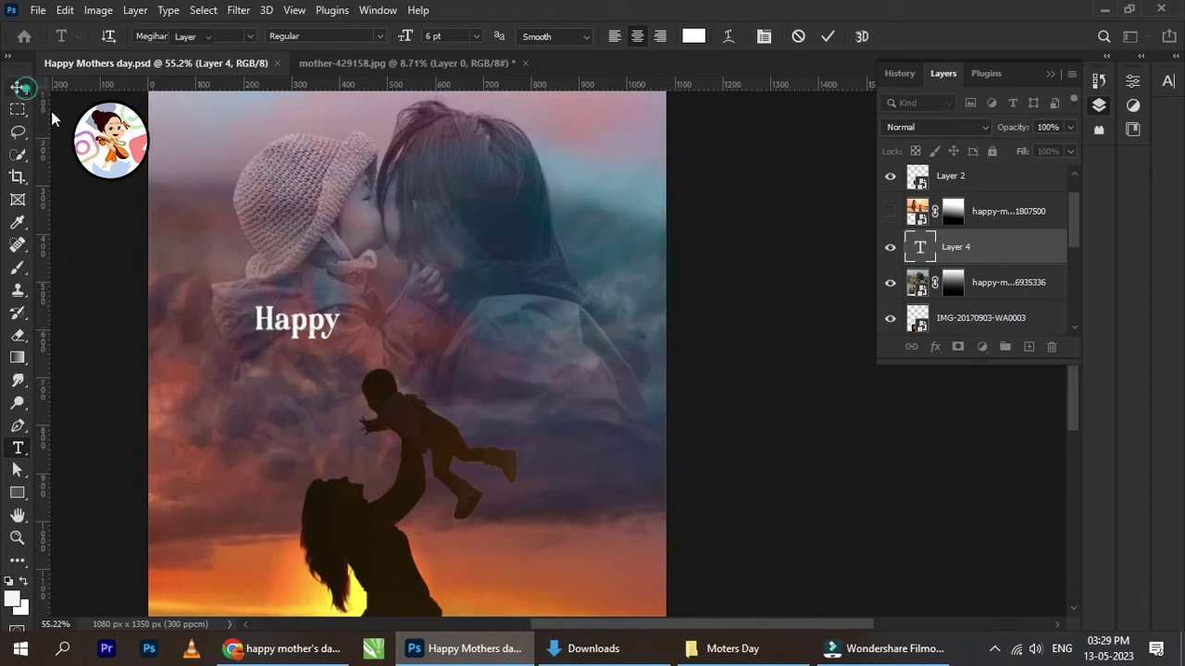
{"action": "left_click", "coordinate": [18, 88]}
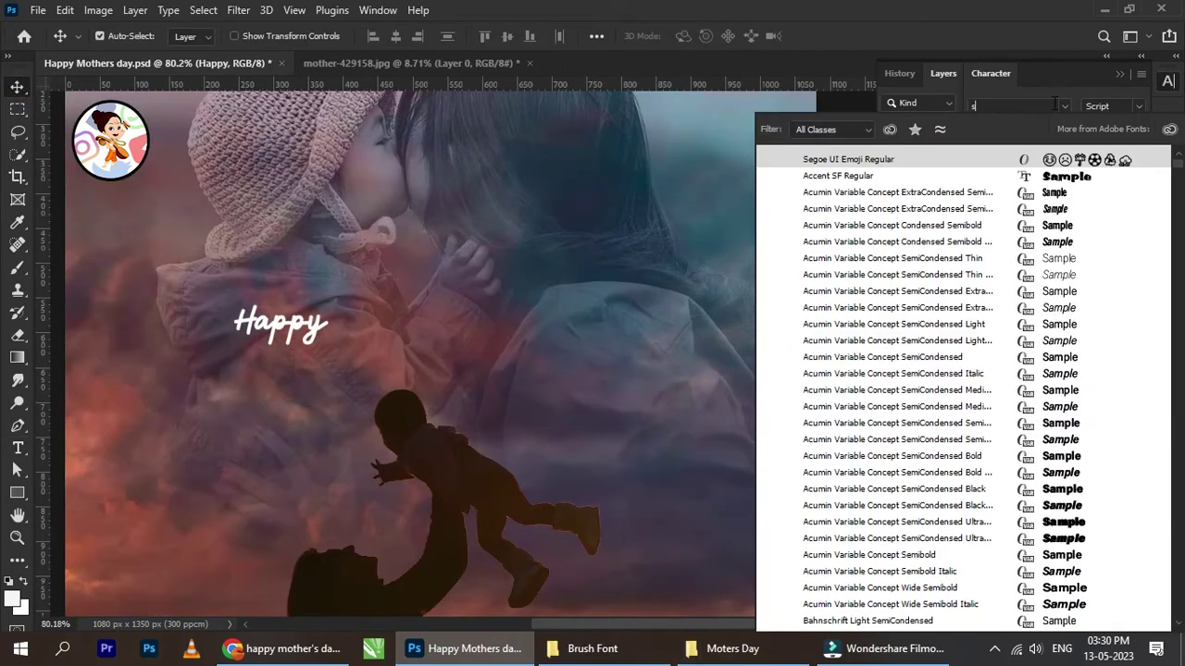
Set the "Happy" text to Souther Regular at 13 pt and move it to the poster's centre above the baby silhouette
{"action": "type", "text": "outher"}
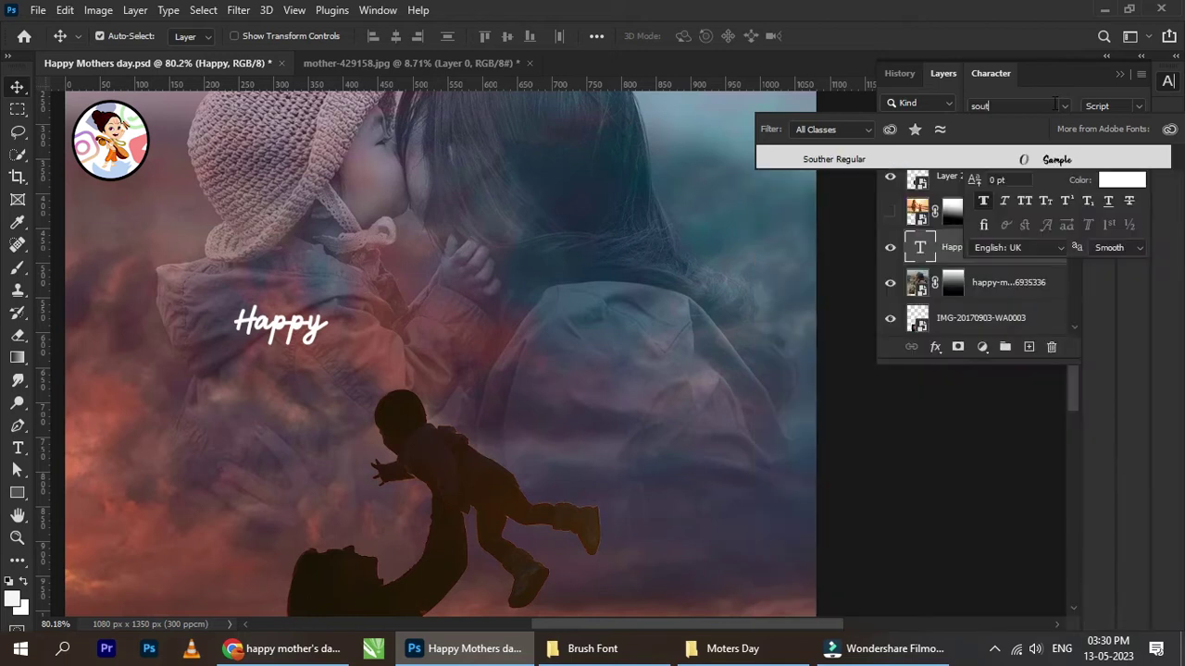
{"action": "left_click", "coordinate": [1082, 163]}
{"action": "scroll", "coordinate": [376, 318], "scroll_direction": "down", "scroll_amount": 3}
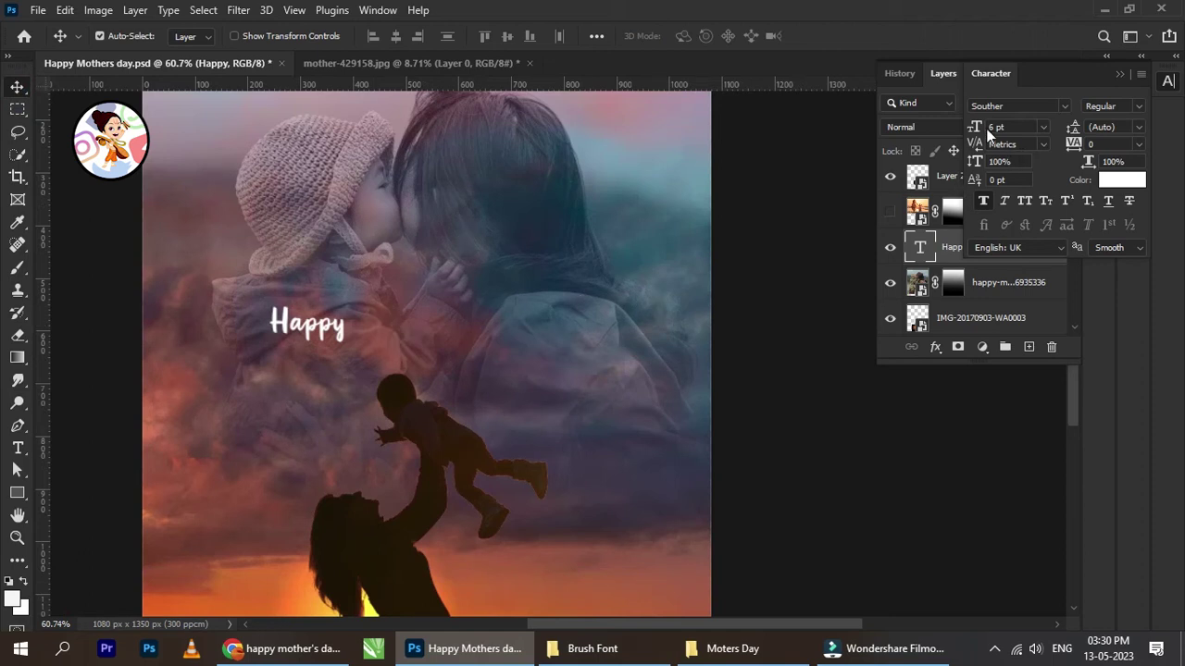
{"action": "mouse_move", "coordinate": [978, 128]}
{"action": "left_mouse_down"}
{"action": "mouse_move", "coordinate": [988, 131]}
{"action": "mouse_move", "coordinate": [975, 128]}
{"action": "left_mouse_up"}
{"action": "key", "text": "Return"}
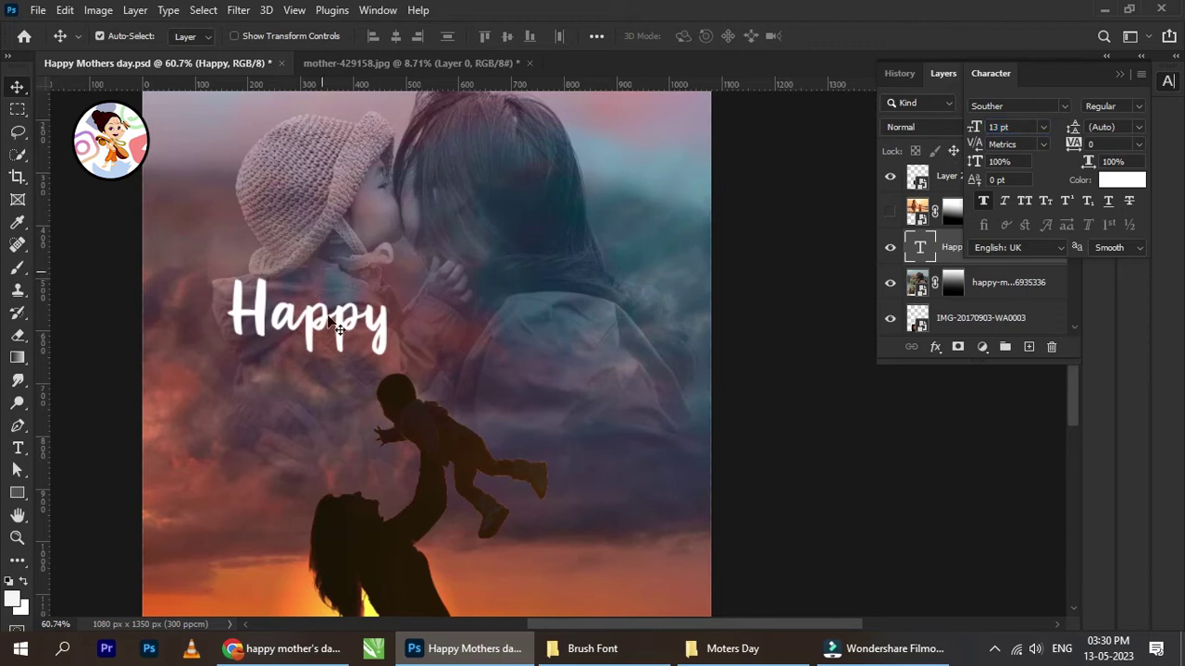
{"action": "left_click_drag", "start_coordinate": [311, 335], "coordinate": [483, 296]}
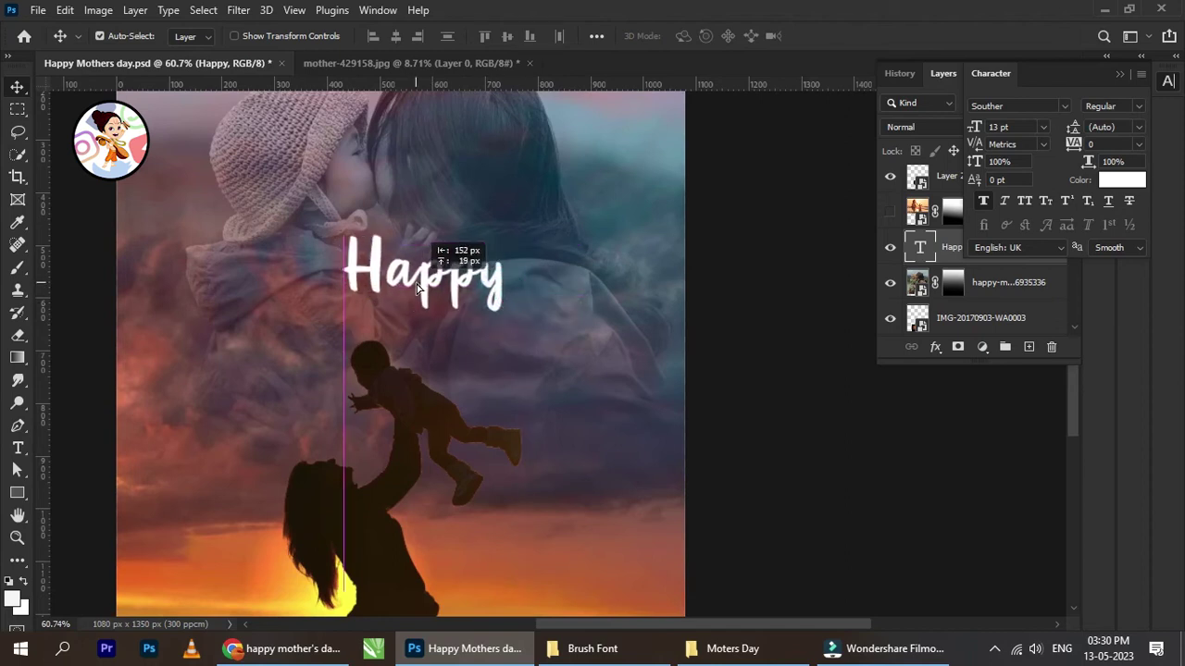
{"action": "left_click_drag", "start_coordinate": [564, 300], "coordinate": [497, 288]}
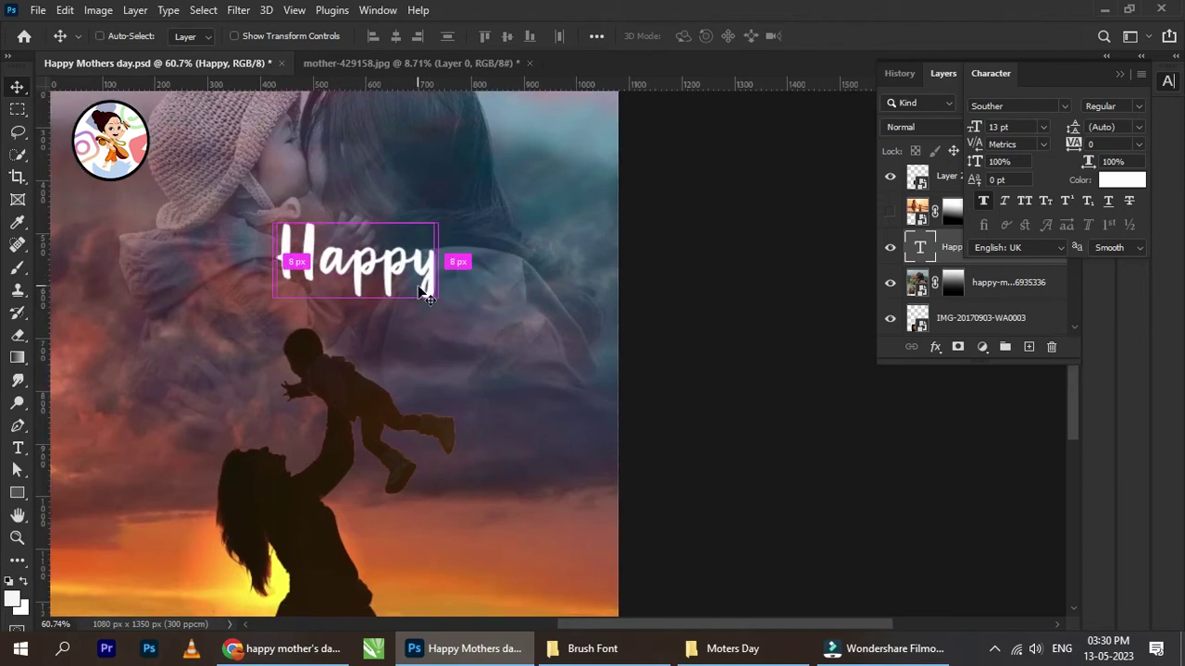
Duplicate the "Happy" text below and to the right of the original and change the copy to "Mother's"
{"action": "key", "text": "ctrl+j"}
{"action": "left_click_drag", "start_coordinate": [403, 269], "coordinate": [515, 343]}
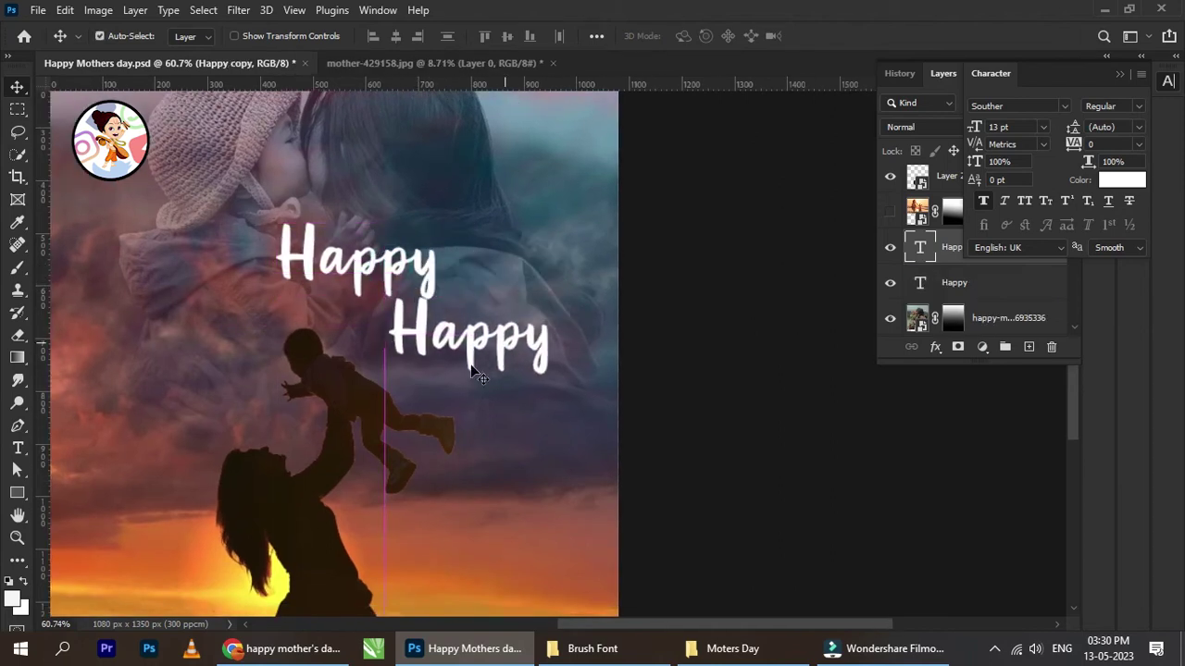
{"action": "left_click", "coordinate": [17, 449]}
{"action": "left_click", "coordinate": [492, 362]}
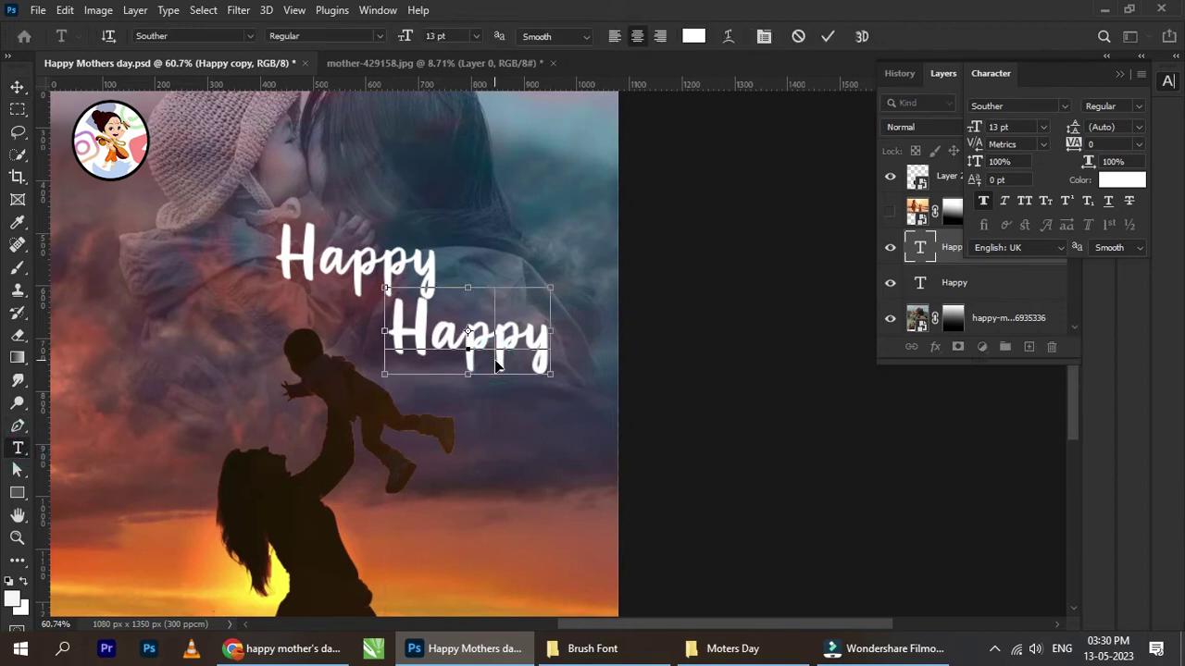
{"action": "type", "text": "mother's"}
{"action": "left_click_drag", "start_coordinate": [392, 347], "coordinate": [375, 340]}
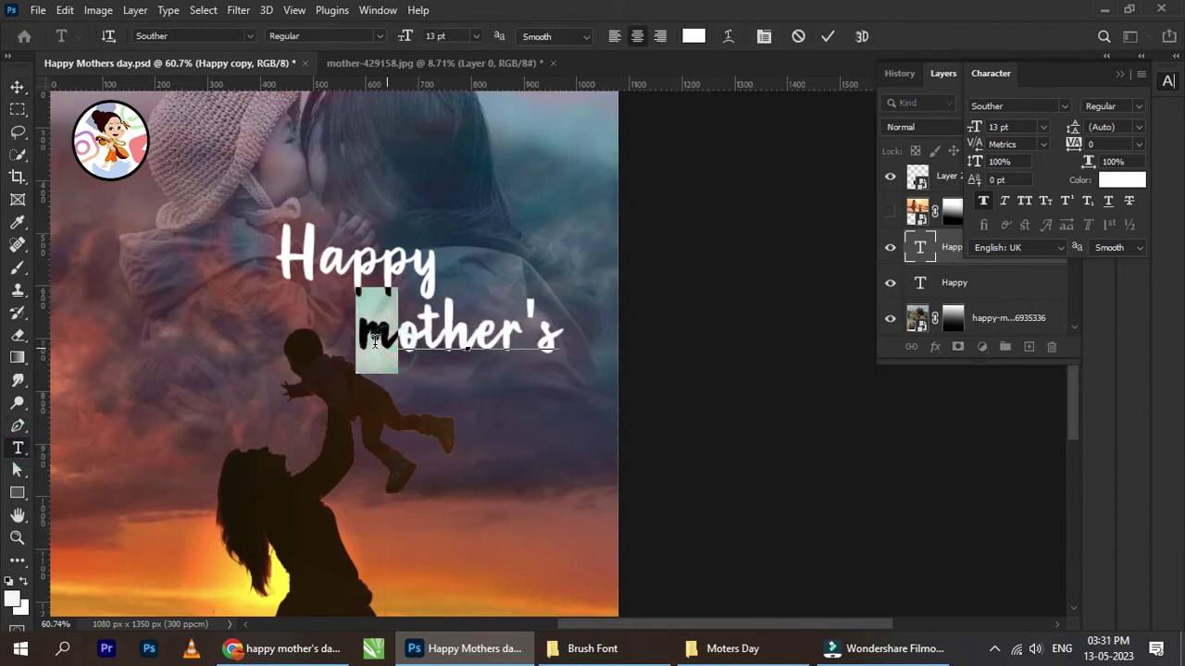
{"action": "type", "text": "M"}
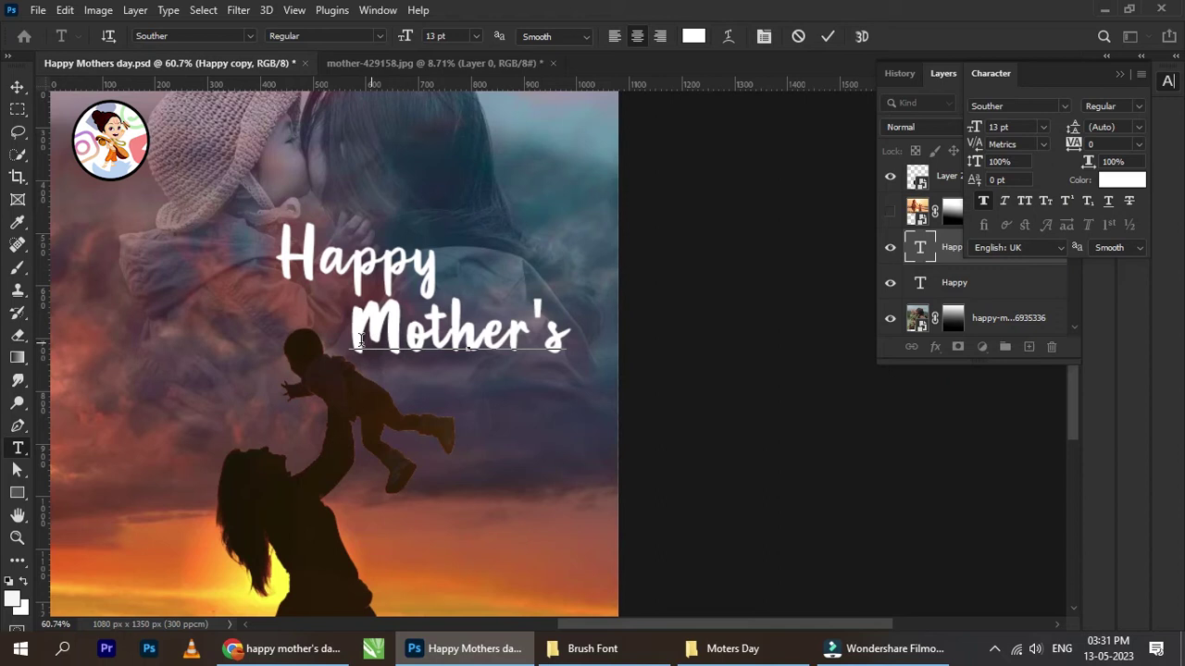
{"action": "left_click", "coordinate": [17, 86]}
{"action": "left_click_drag", "start_coordinate": [407, 287], "coordinate": [391, 303]}
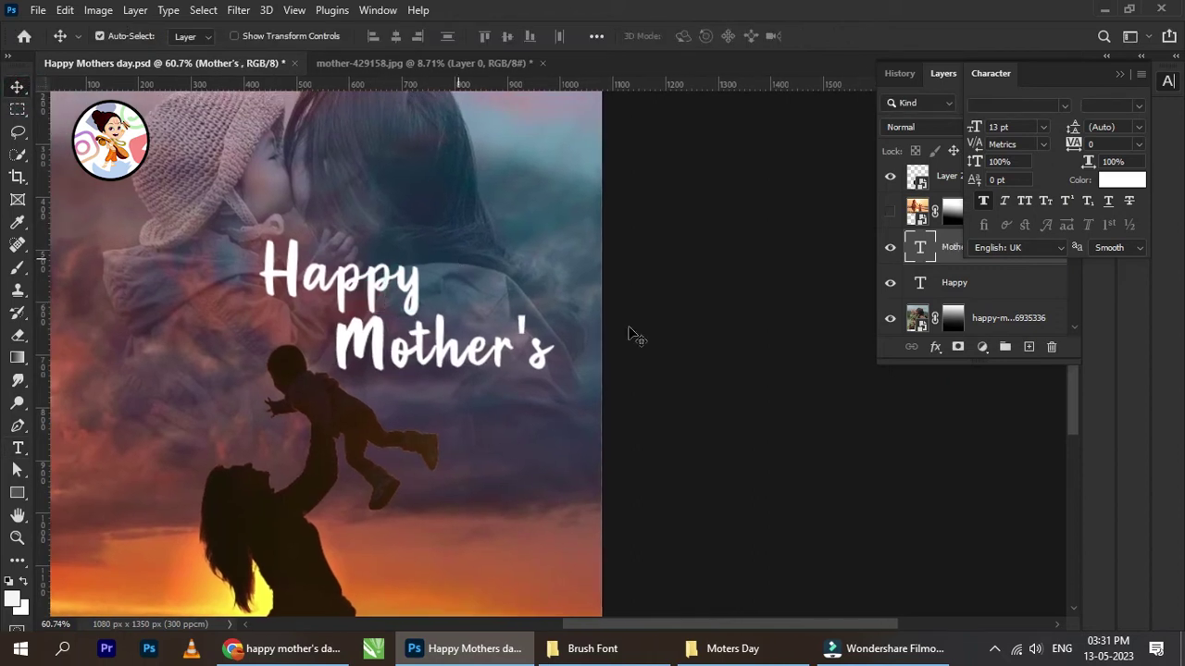
Select the "Mother's" text layer and scale it down to 9.39 pt beneath "Happy"
{"action": "right_click", "coordinate": [449, 363]}
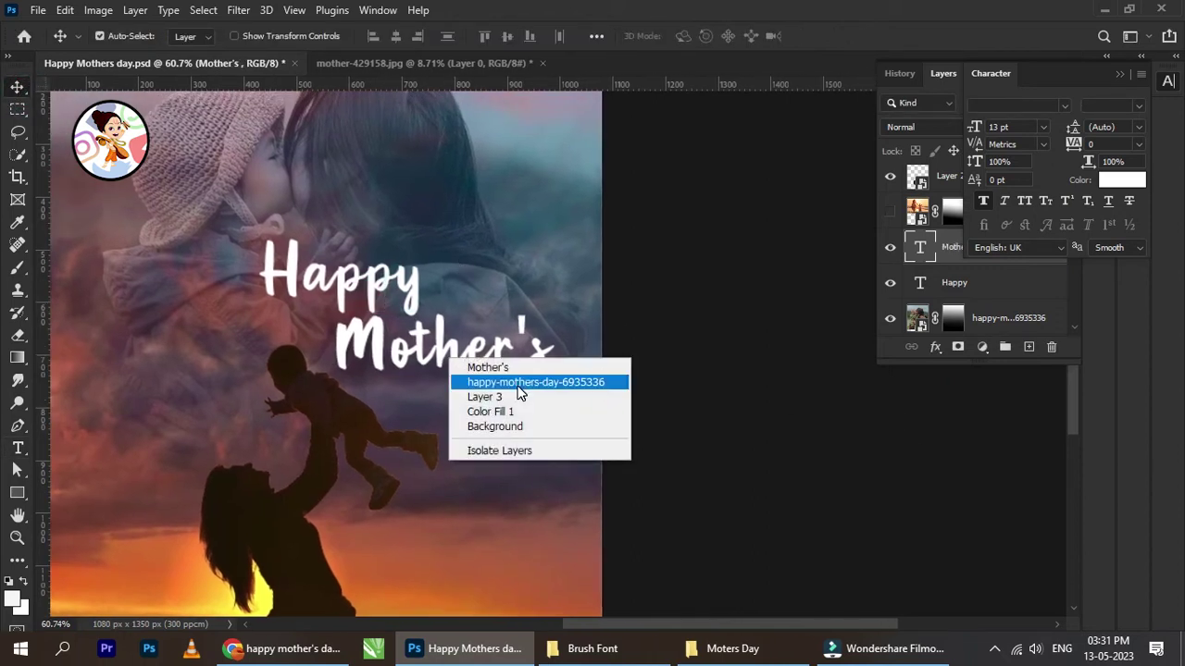
{"action": "left_click", "coordinate": [518, 383]}
{"action": "right_click", "coordinate": [444, 347]}
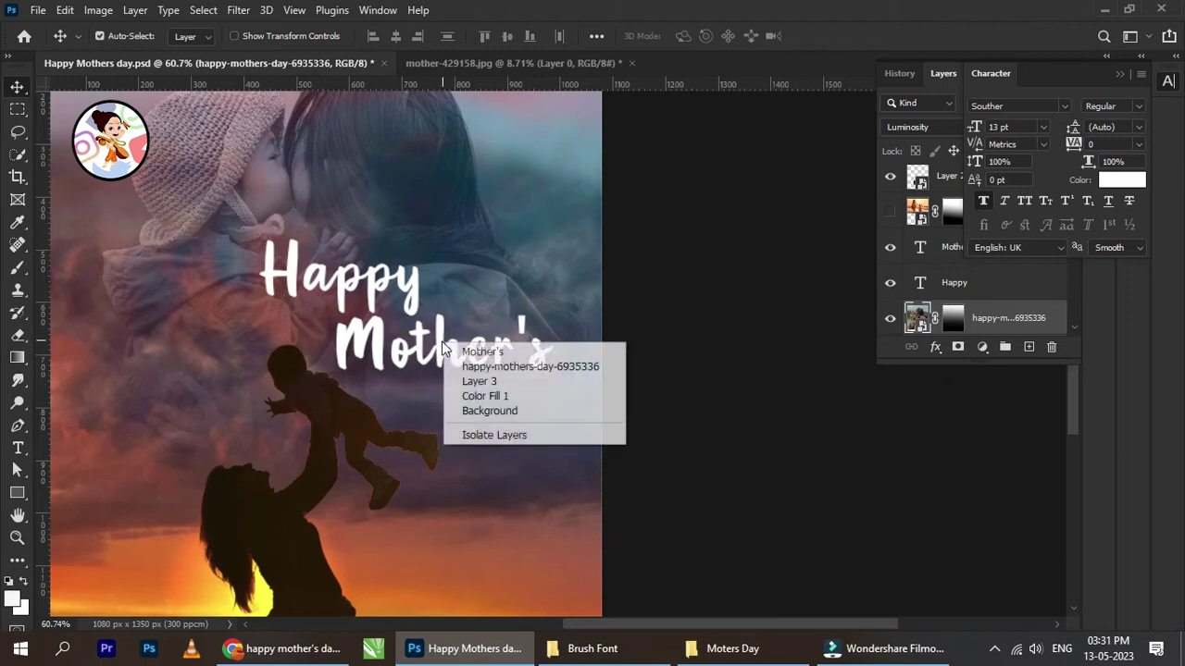
{"action": "right_click", "coordinate": [444, 338]}
{"action": "left_click", "coordinate": [474, 347]}
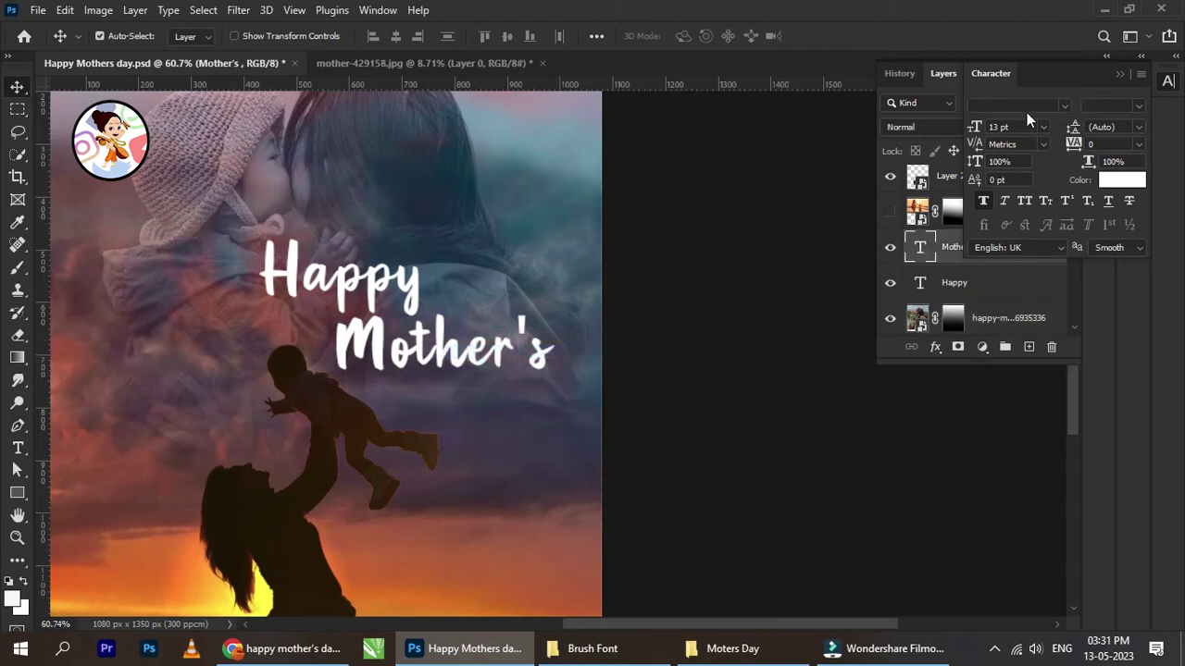
{"action": "key", "text": "ctrl+t"}
{"action": "left_click_drag", "start_coordinate": [639, 351], "coordinate": [534, 337]}
{"action": "left_click", "coordinate": [857, 35]}
Try out Hicks Bryant and Brush455 BT on the "Mother's" text and set its font to Souther
{"action": "left_click", "coordinate": [1066, 105]}
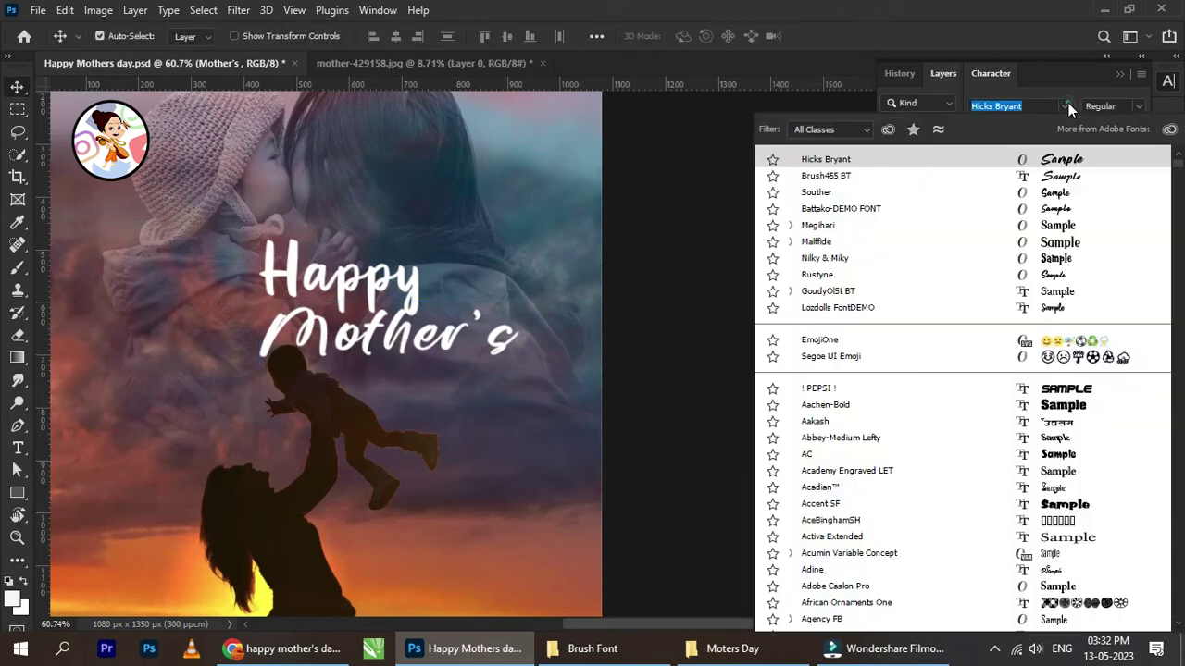
{"action": "key", "text": "Down"}
{"action": "key", "text": "Down"}
{"action": "key", "text": "Down"}
{"action": "key", "text": "Down"}
{"action": "key", "text": "Down"}
{"action": "key", "text": "Down"}
{"action": "key", "text": "Down"}
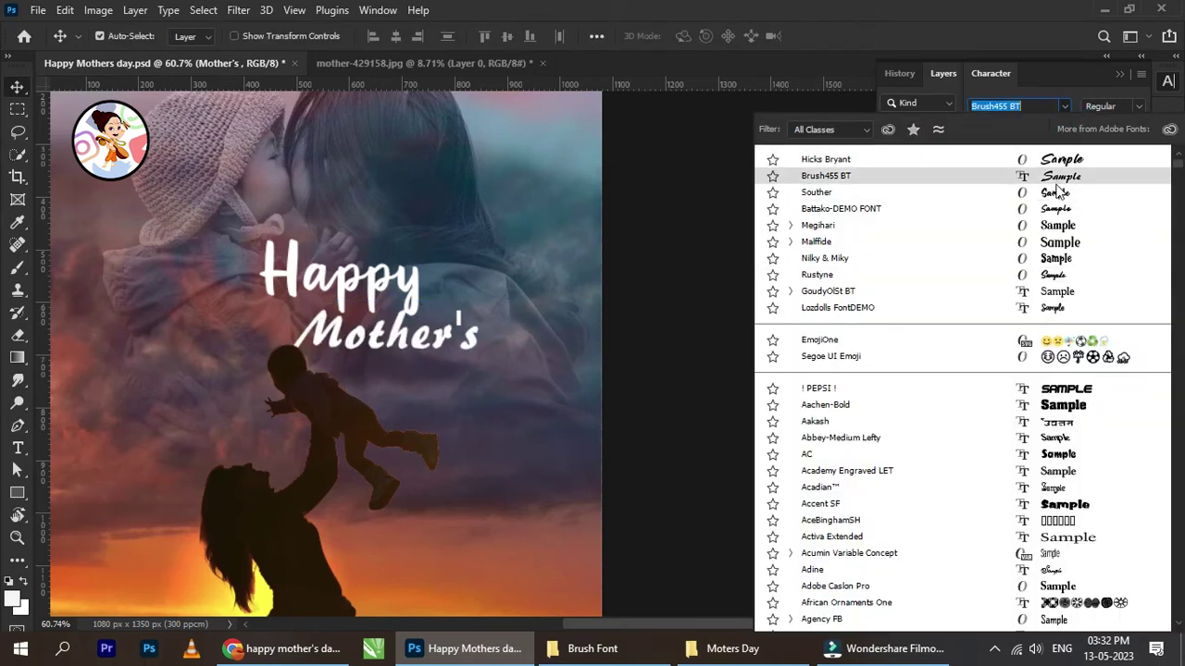
{"action": "left_click", "coordinate": [1055, 193]}
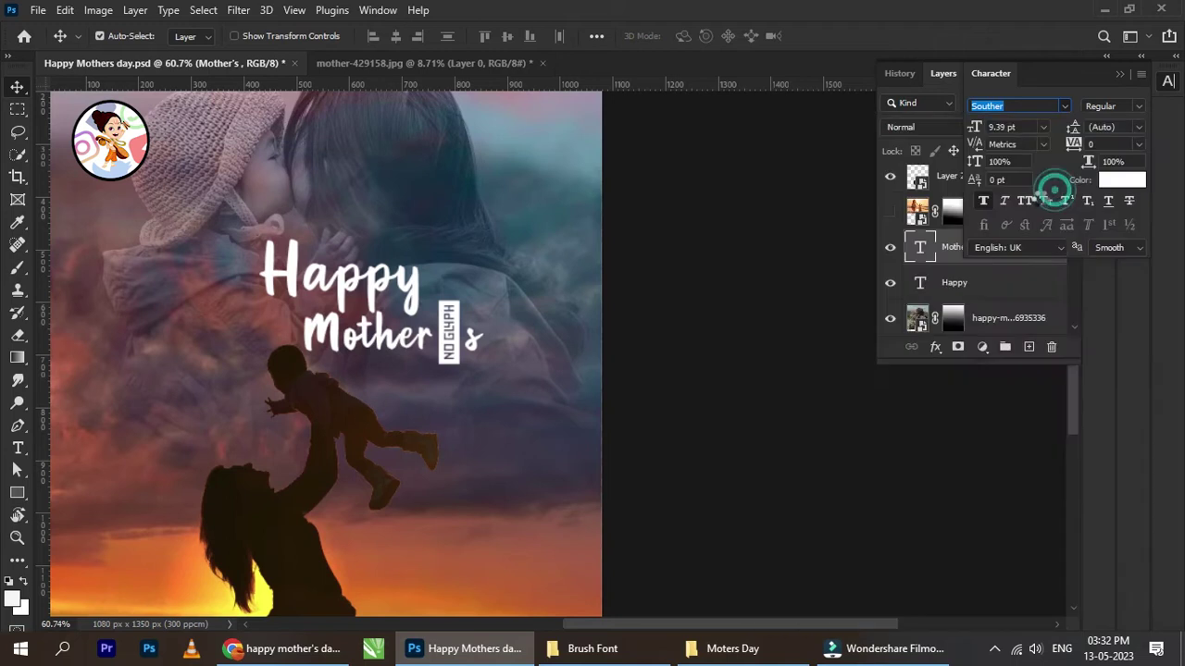
Replace the missing-glyph character in "Mother's" with a retyped apostrophe and move the text down and right, clear of "Happy"
{"action": "scroll", "coordinate": [463, 334], "scroll_direction": "up", "scroll_amount": 3}
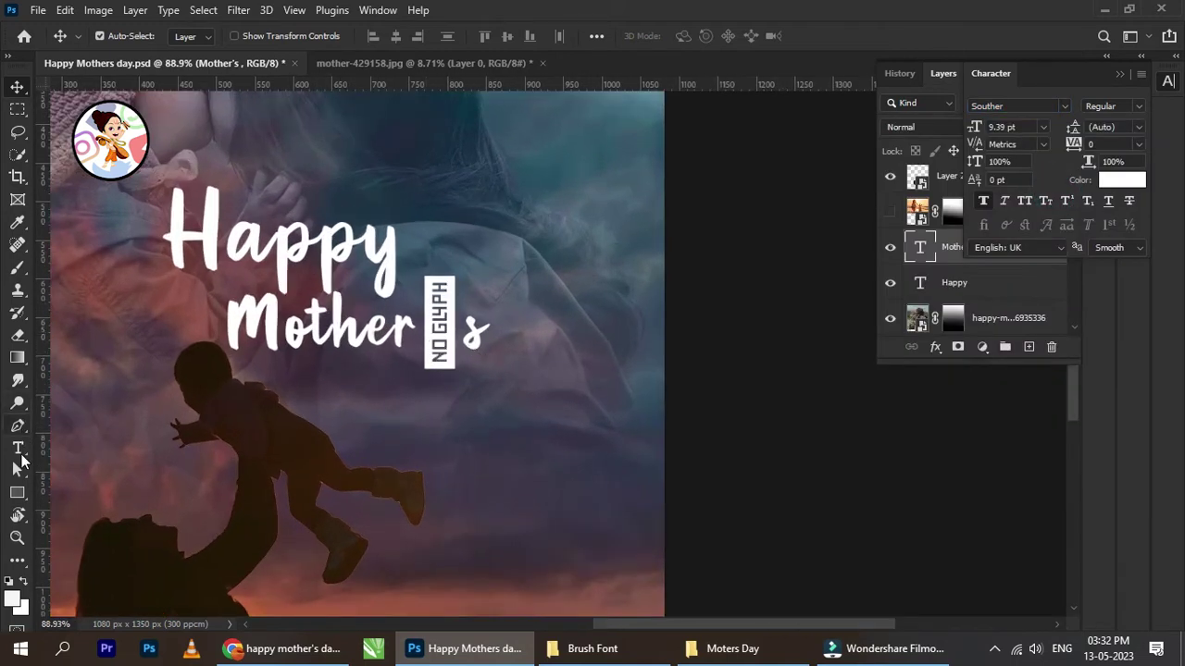
{"action": "left_click", "coordinate": [17, 448]}
{"action": "left_click", "coordinate": [449, 343]}
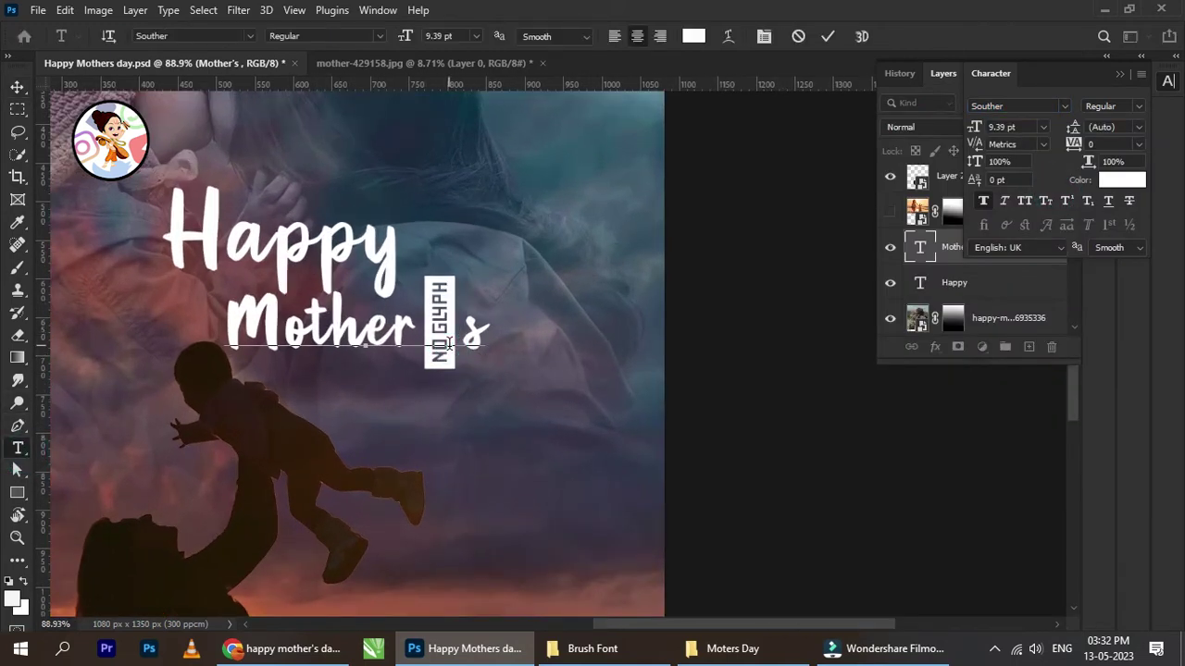
{"action": "key", "text": "BackSpace"}
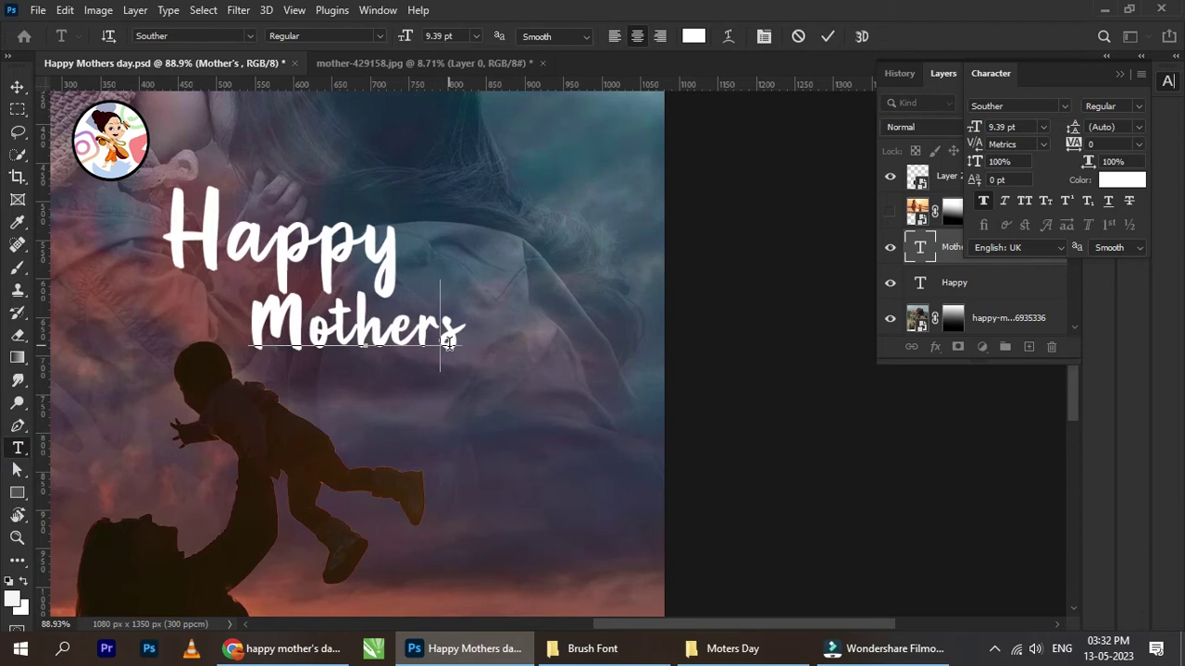
{"action": "type", "text": "'"}
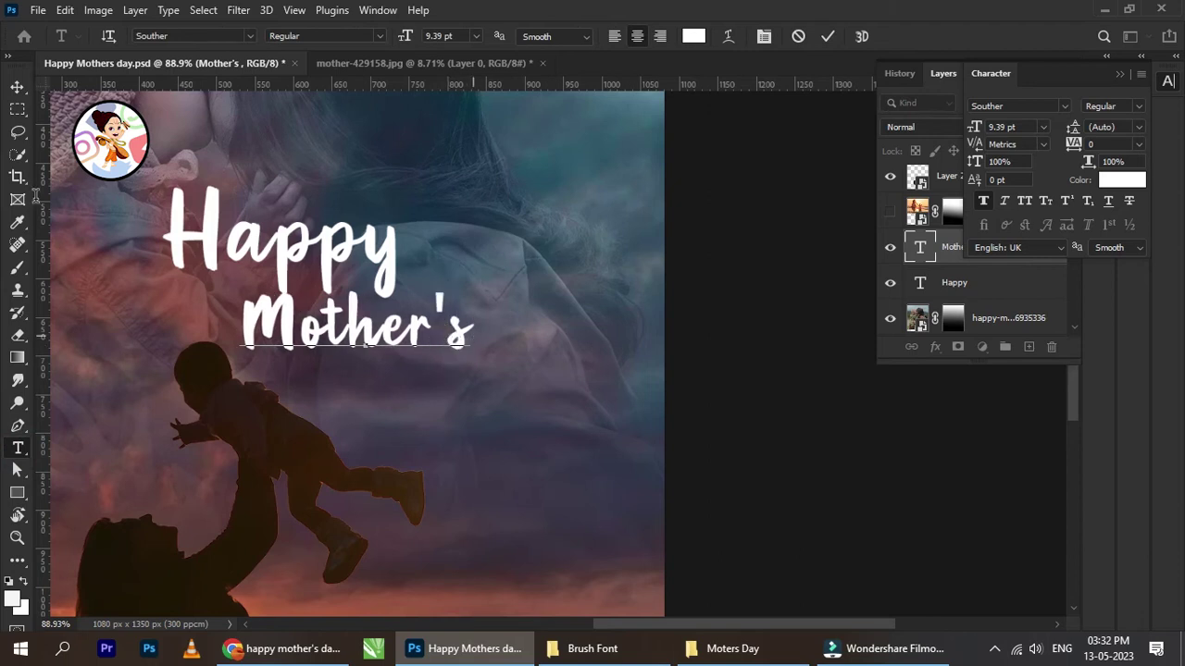
{"action": "left_click", "coordinate": [18, 86]}
{"action": "left_click_drag", "start_coordinate": [348, 335], "coordinate": [438, 361]}
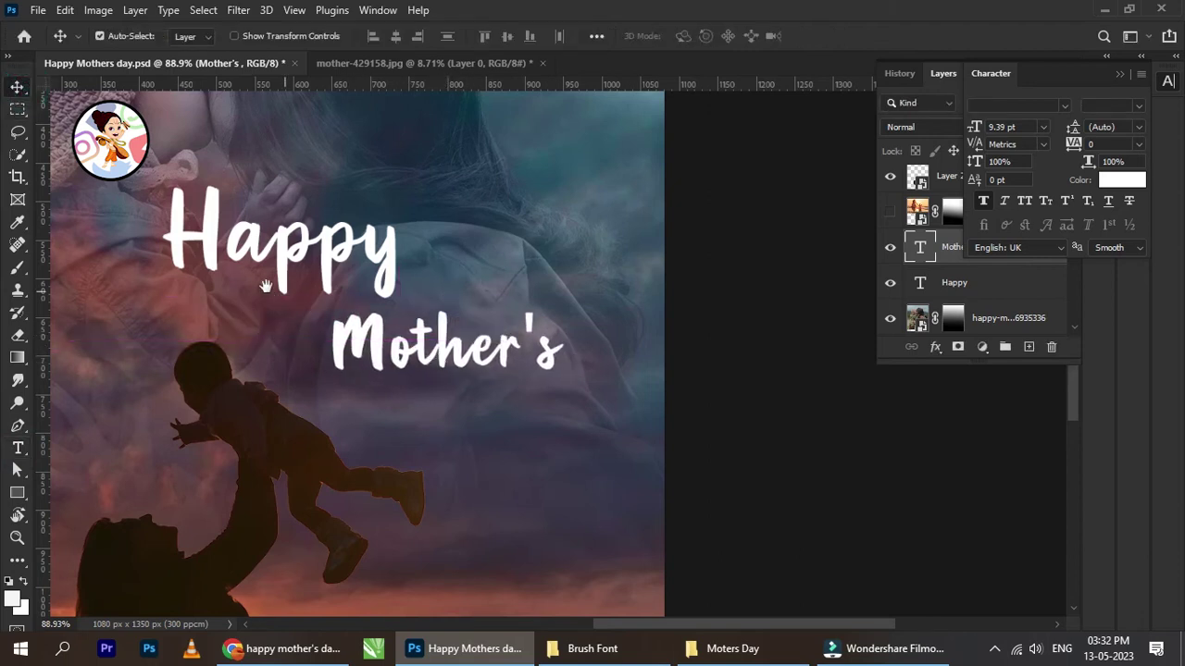
Scale the "Happy" text down to 6.08 pt, keeping it just above the start of "Mother's"
{"action": "left_click_drag", "start_coordinate": [269, 286], "coordinate": [361, 308]}
{"action": "scroll", "coordinate": [408, 349], "scroll_direction": "down", "scroll_amount": 2}
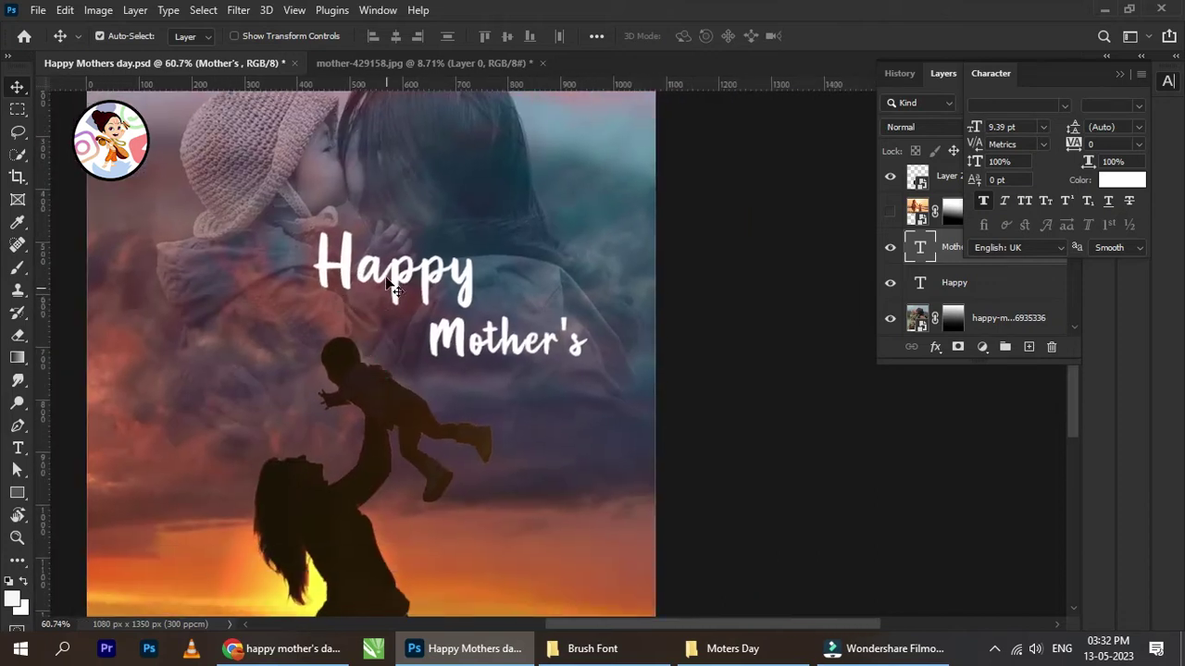
{"action": "right_click", "coordinate": [385, 271]}
{"action": "left_click", "coordinate": [409, 280]}
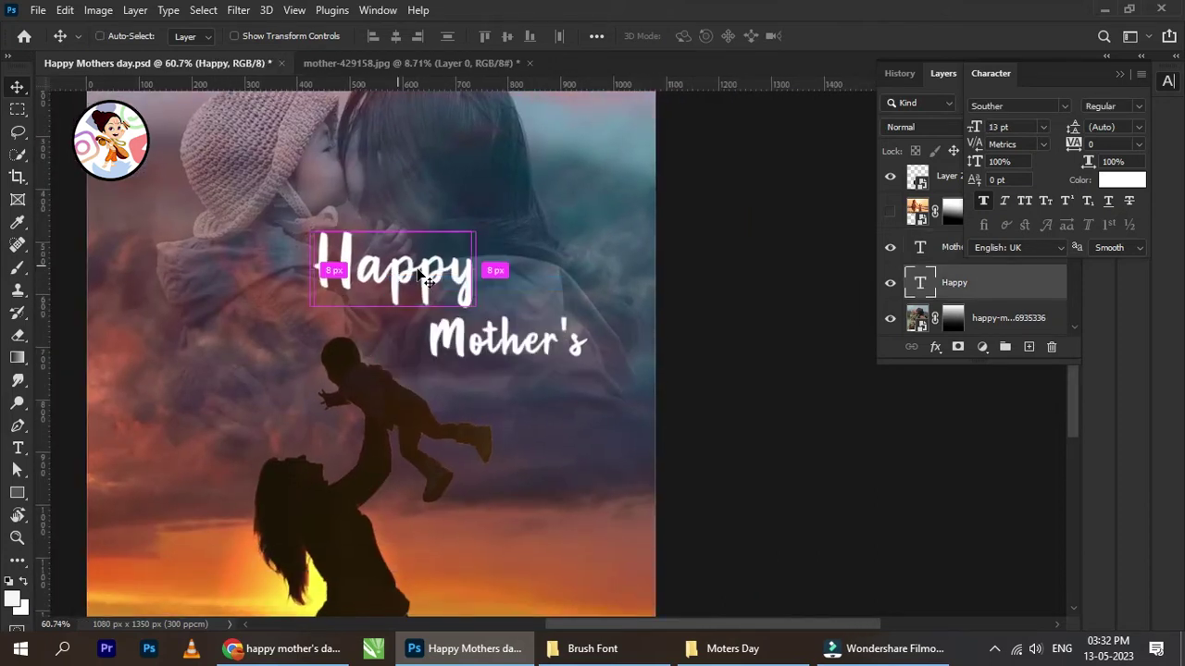
{"action": "key", "text": "ctrl+t"}
{"action": "scroll", "coordinate": [429, 254], "scroll_direction": "up", "scroll_amount": 1}
{"action": "left_click_drag", "start_coordinate": [274, 213], "coordinate": [393, 255]}
{"action": "left_click", "coordinate": [857, 37]}
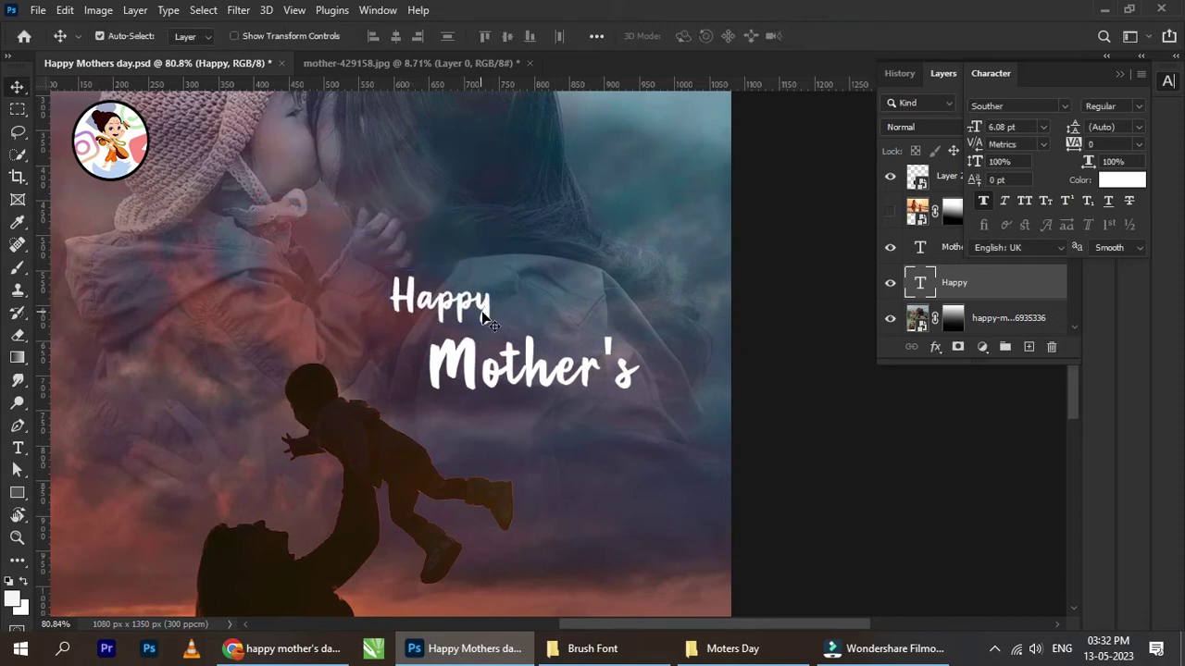
Move the Character panel off the Layers panel and dock it in its own column
{"action": "left_click_drag", "start_coordinate": [1100, 90], "coordinate": [1035, 194]}
{"action": "left_click_drag", "start_coordinate": [1155, 165], "coordinate": [1157, 352]}
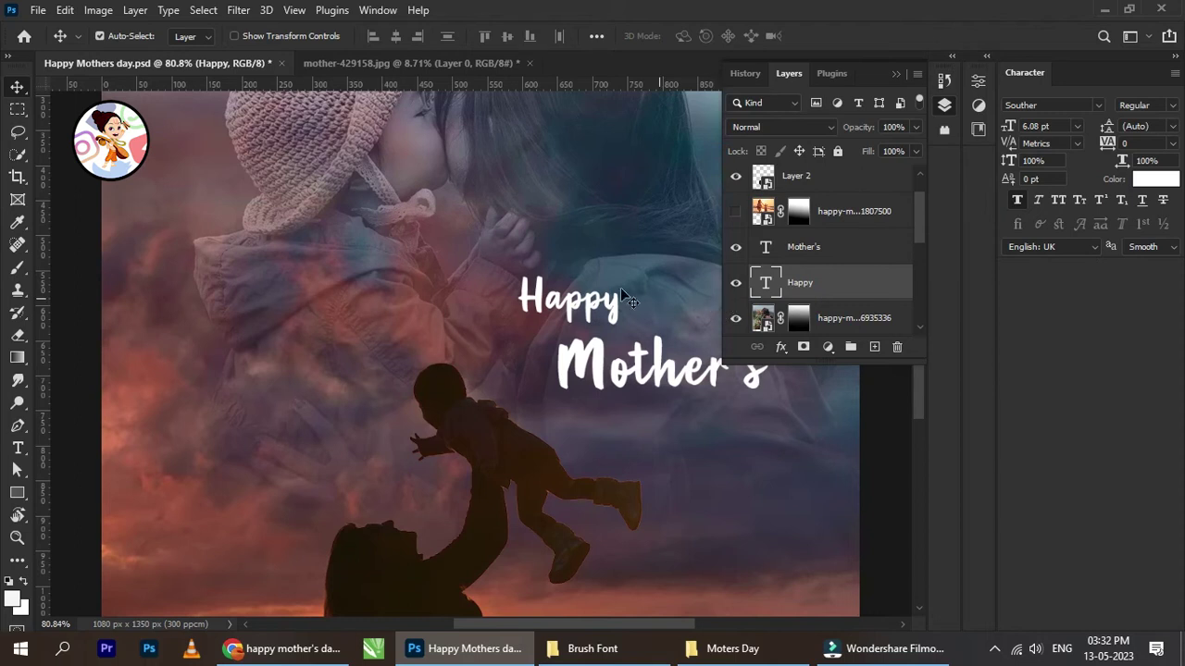
{"action": "left_click_drag", "start_coordinate": [600, 280], "coordinate": [396, 227]}
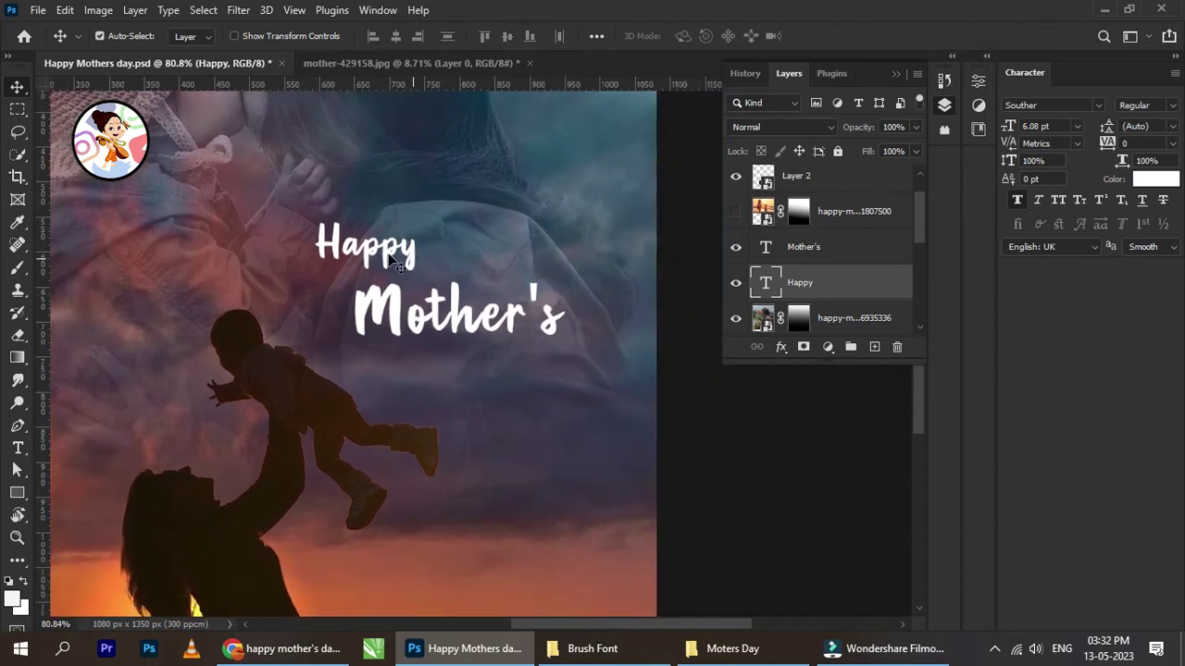
Move the "Happy" text slightly down and right so it sits closer to "Mother's"
{"action": "right_click", "coordinate": [396, 263]}
{"action": "left_click", "coordinate": [416, 269]}
{"action": "scroll", "coordinate": [423, 265], "scroll_direction": "up", "scroll_amount": 2}
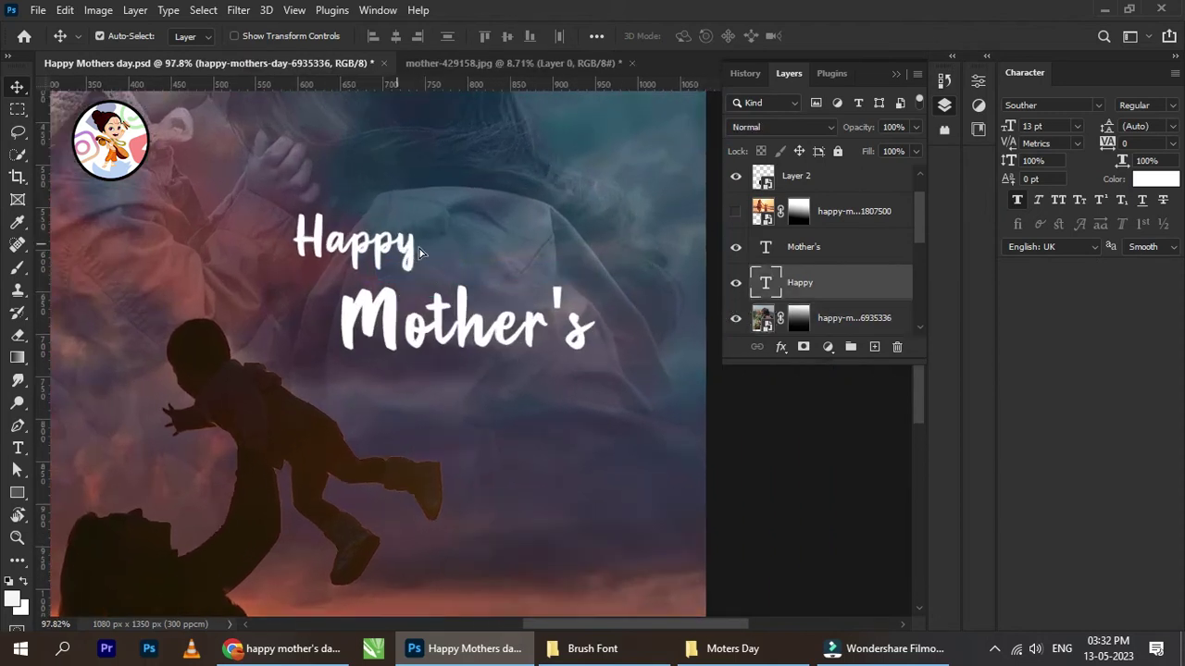
{"action": "left_click_drag", "start_coordinate": [419, 253], "coordinate": [446, 267]}
Select the "Mother's" text and scale it up to about 127.5%, reaching 11.97 pt
{"action": "right_click", "coordinate": [395, 317]}
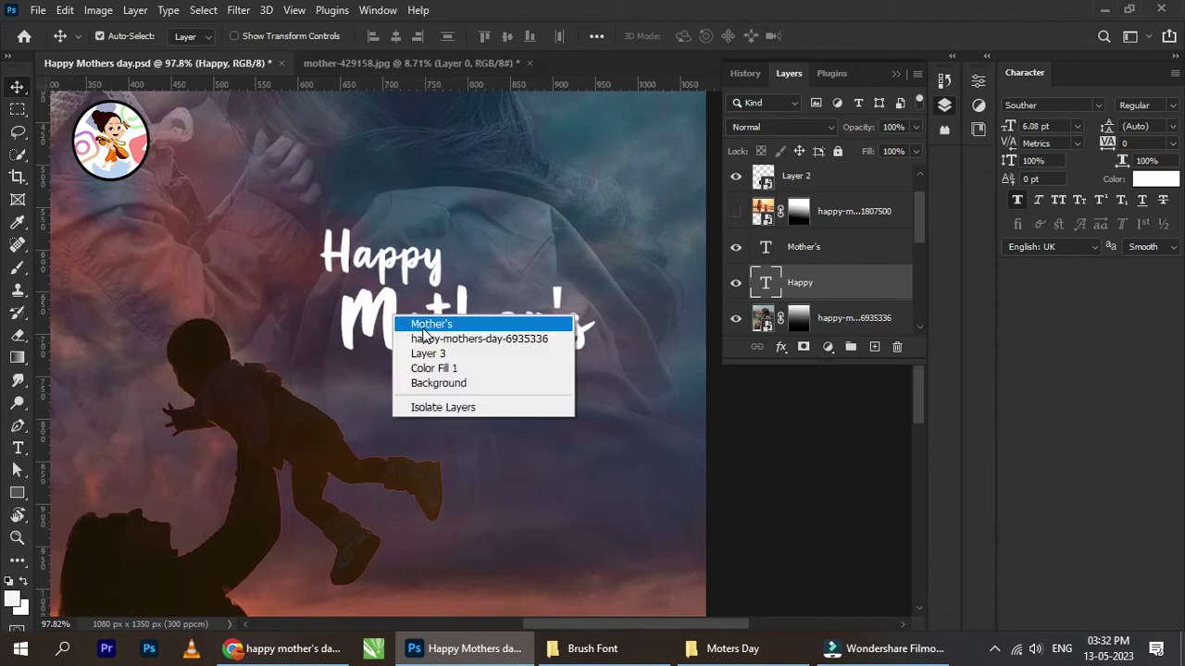
{"action": "left_click", "coordinate": [426, 326]}
{"action": "key", "text": "ctrl+t"}
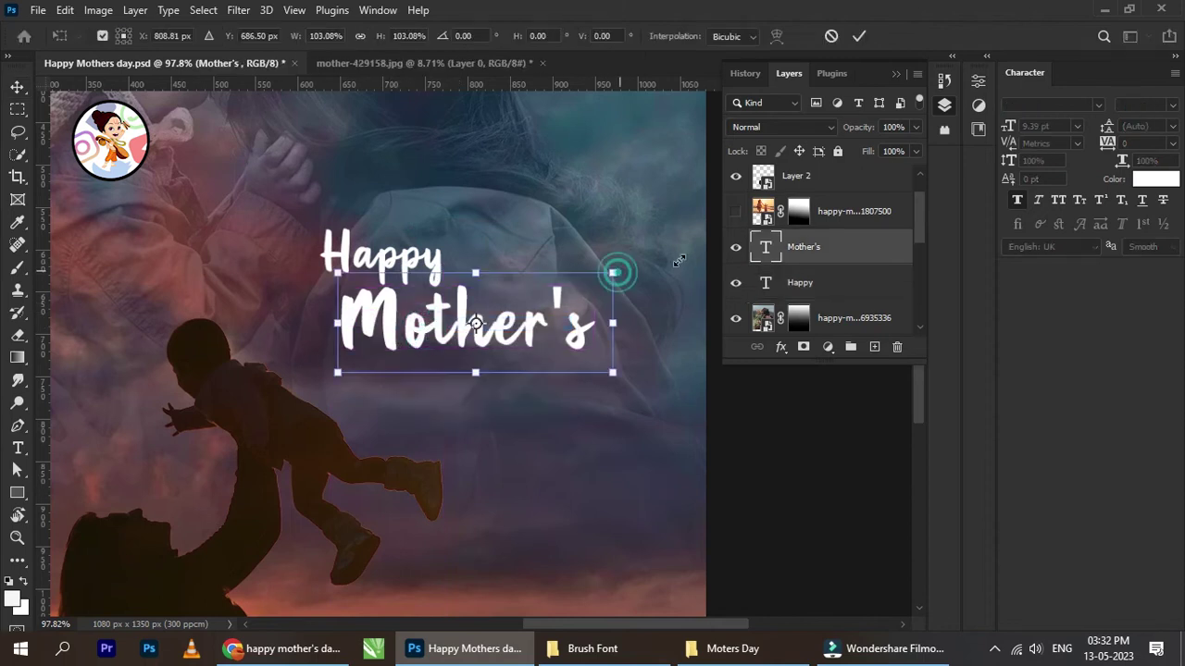
{"action": "left_click_drag", "start_coordinate": [616, 273], "coordinate": [690, 246]}
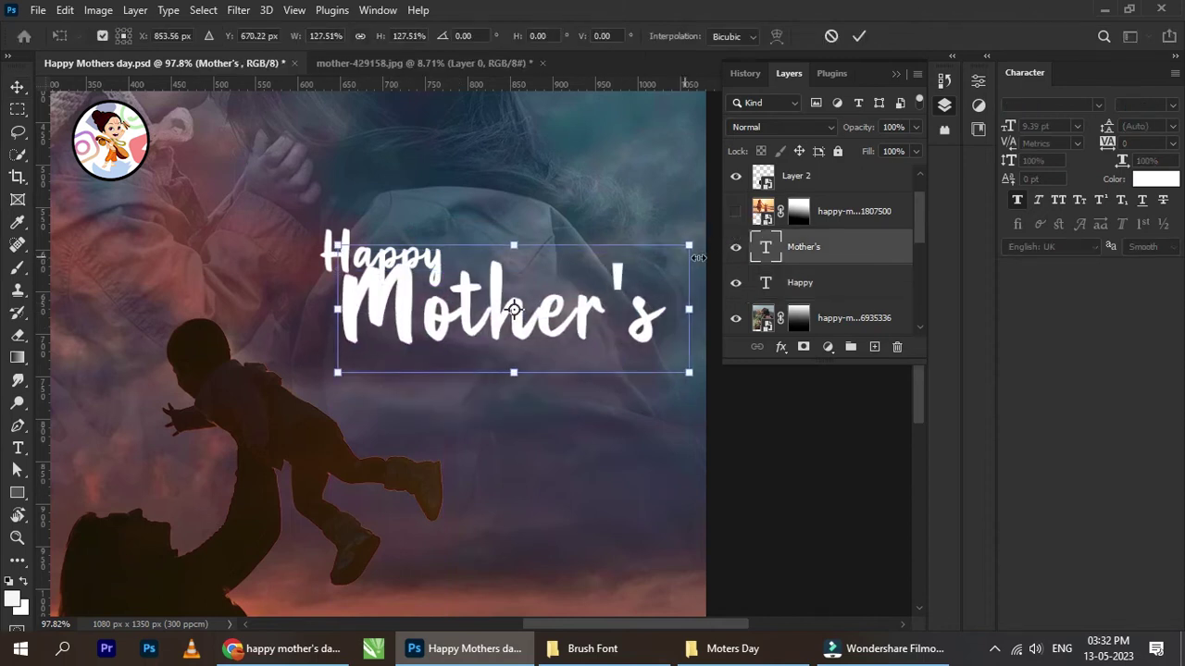
{"action": "left_click", "coordinate": [862, 37]}
{"action": "scroll", "coordinate": [555, 375], "scroll_direction": "down", "scroll_amount": 3}
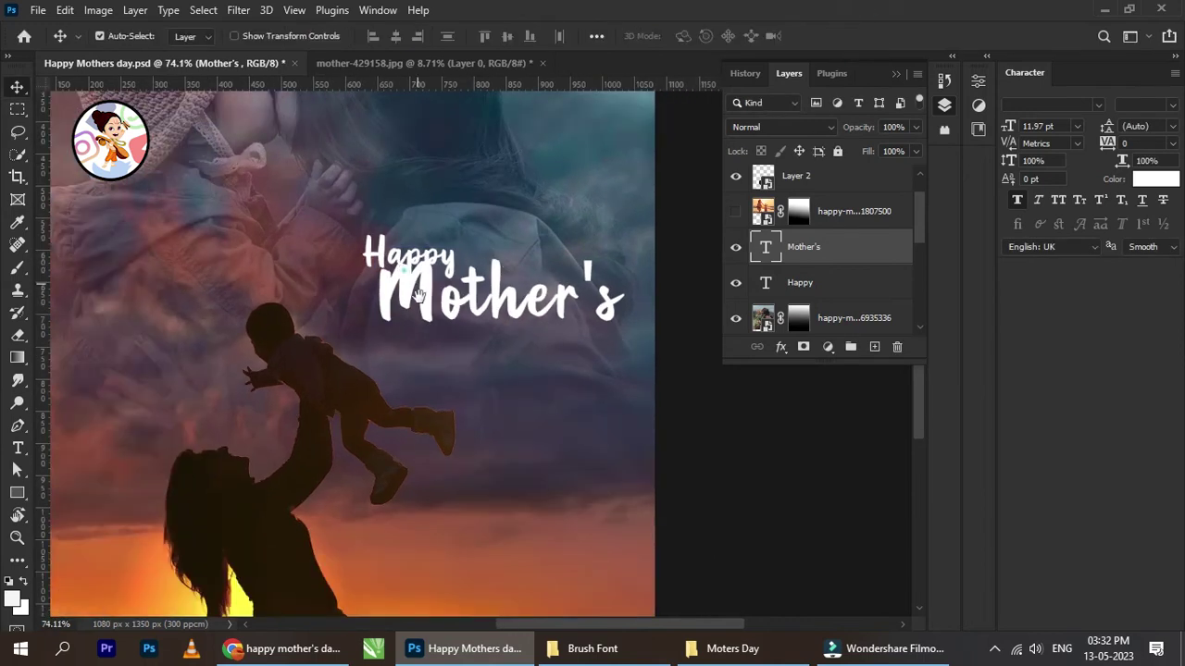
Select the "Happy" text and move it up and right so it sits just above the "Mo" of "Mother's"
{"action": "right_click", "coordinate": [412, 291]}
{"action": "left_click", "coordinate": [433, 296]}
{"action": "scroll", "coordinate": [435, 296], "scroll_direction": "up", "scroll_amount": 3}
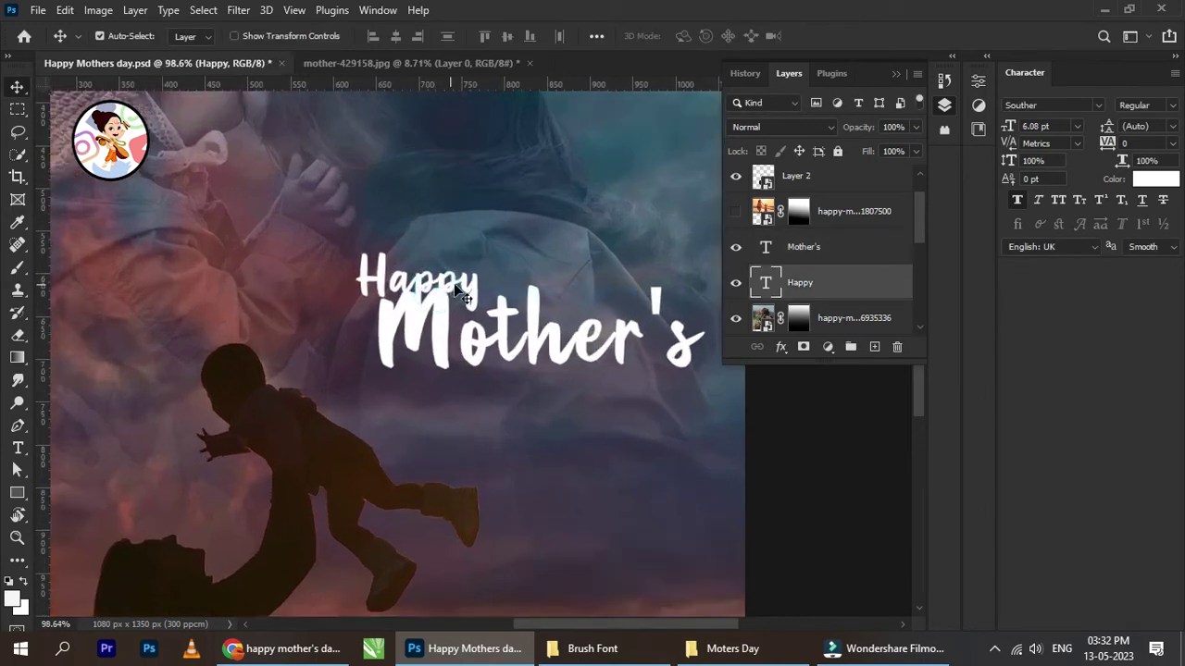
{"action": "left_click_drag", "start_coordinate": [421, 285], "coordinate": [472, 269]}
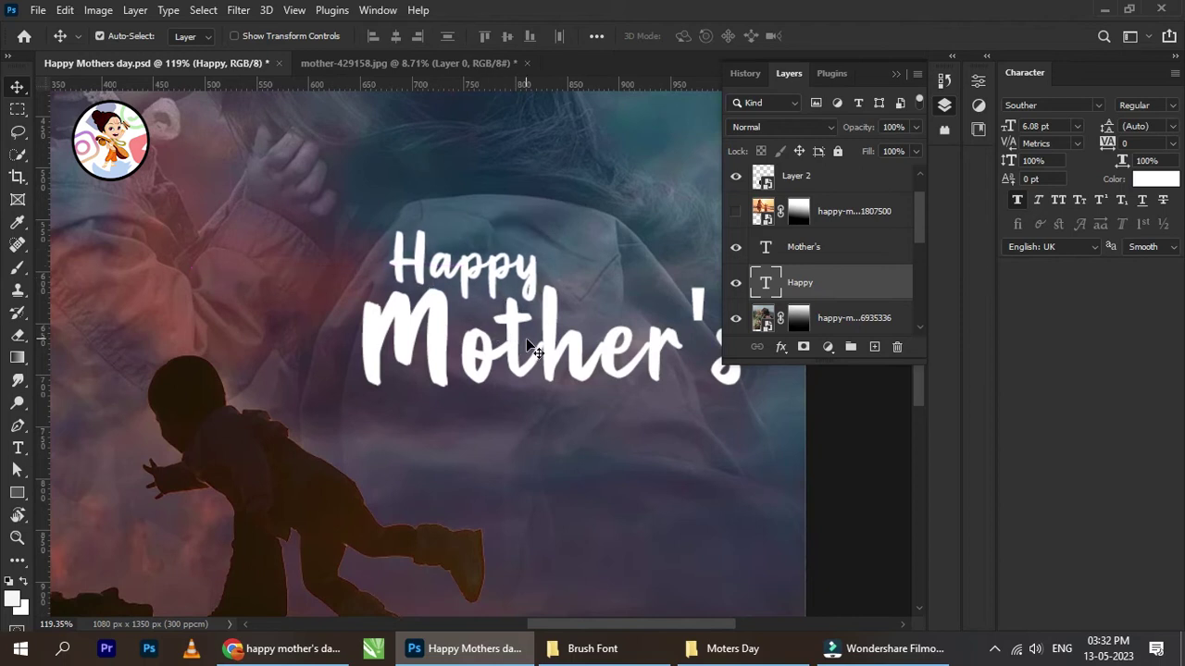
{"action": "scroll", "coordinate": [526, 338], "scroll_direction": "down", "scroll_amount": 3}
{"action": "left_click_drag", "start_coordinate": [586, 348], "coordinate": [407, 301]}
{"action": "scroll", "coordinate": [403, 306], "scroll_direction": "up", "scroll_amount": 2}
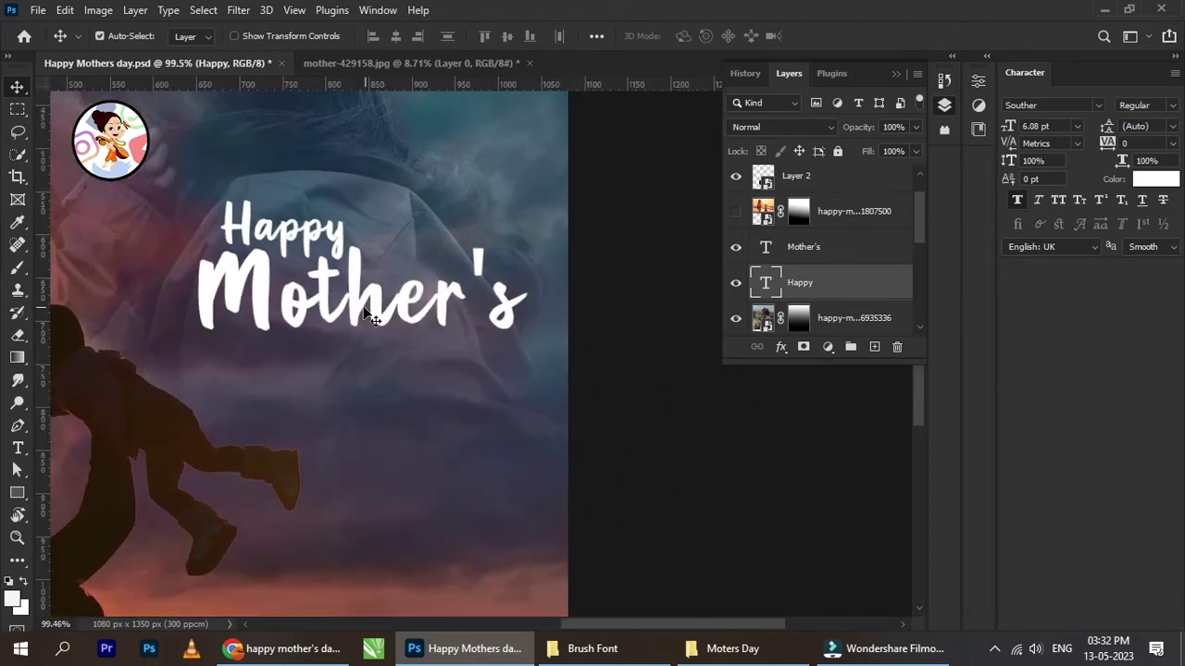
Add the white text "Day" in Souther Regular at 13 pt below "Mother's", starting from above Layer 2
{"action": "left_click", "coordinate": [18, 450]}
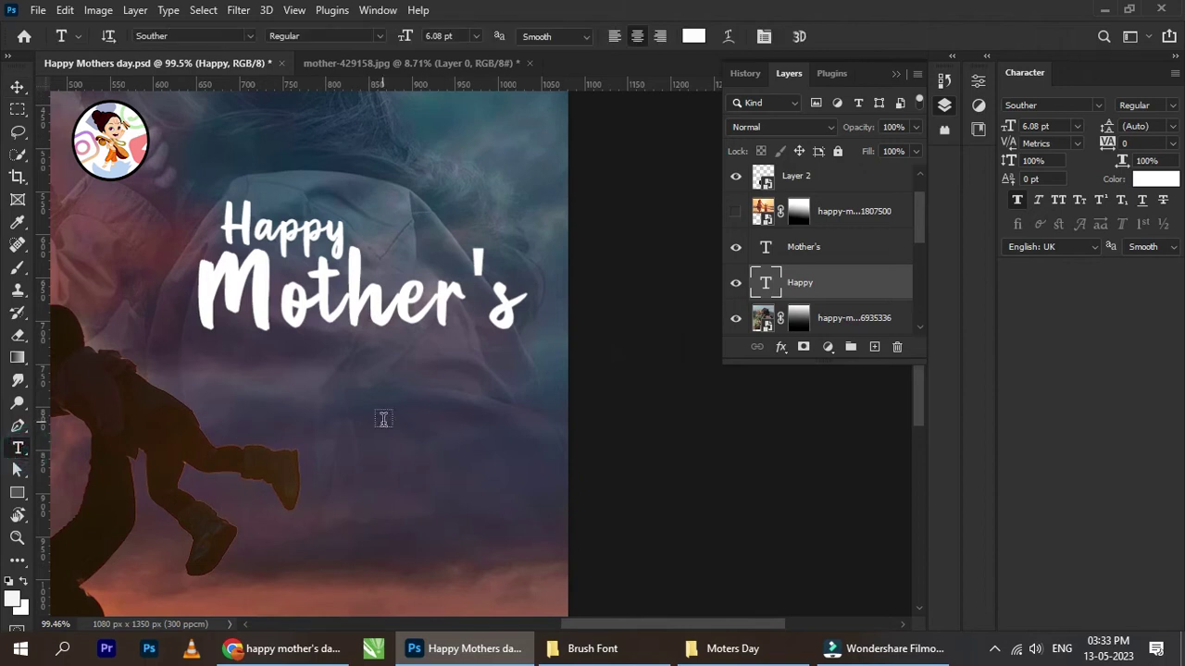
{"action": "left_click", "coordinate": [800, 183]}
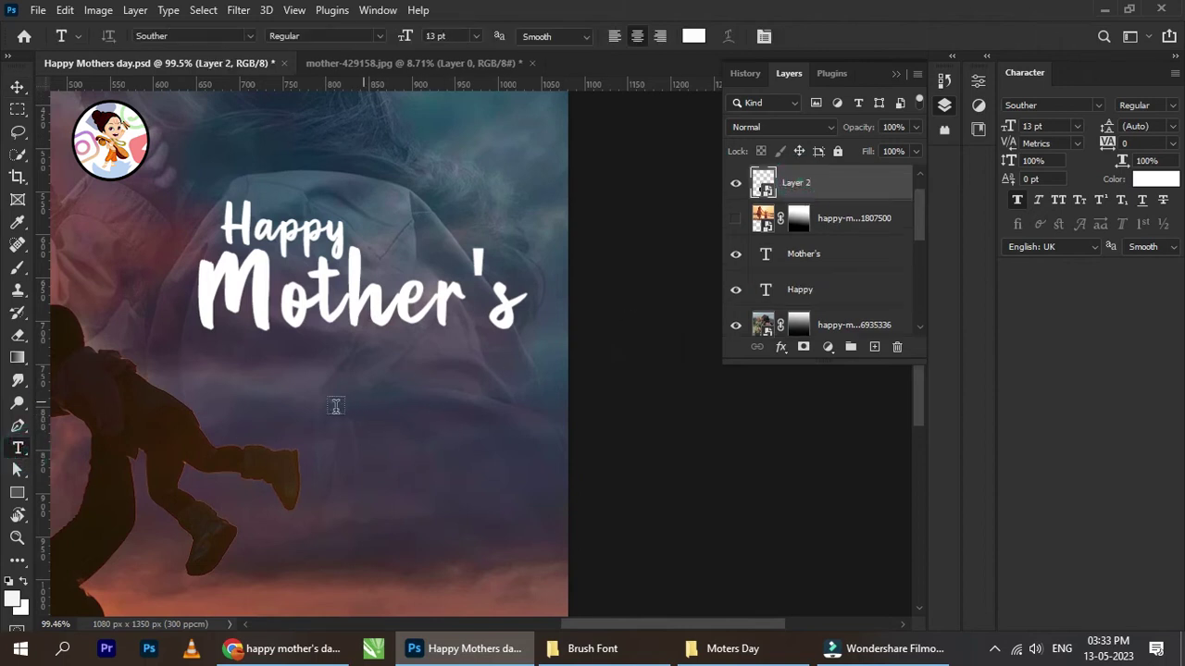
{"action": "left_click", "coordinate": [323, 410]}
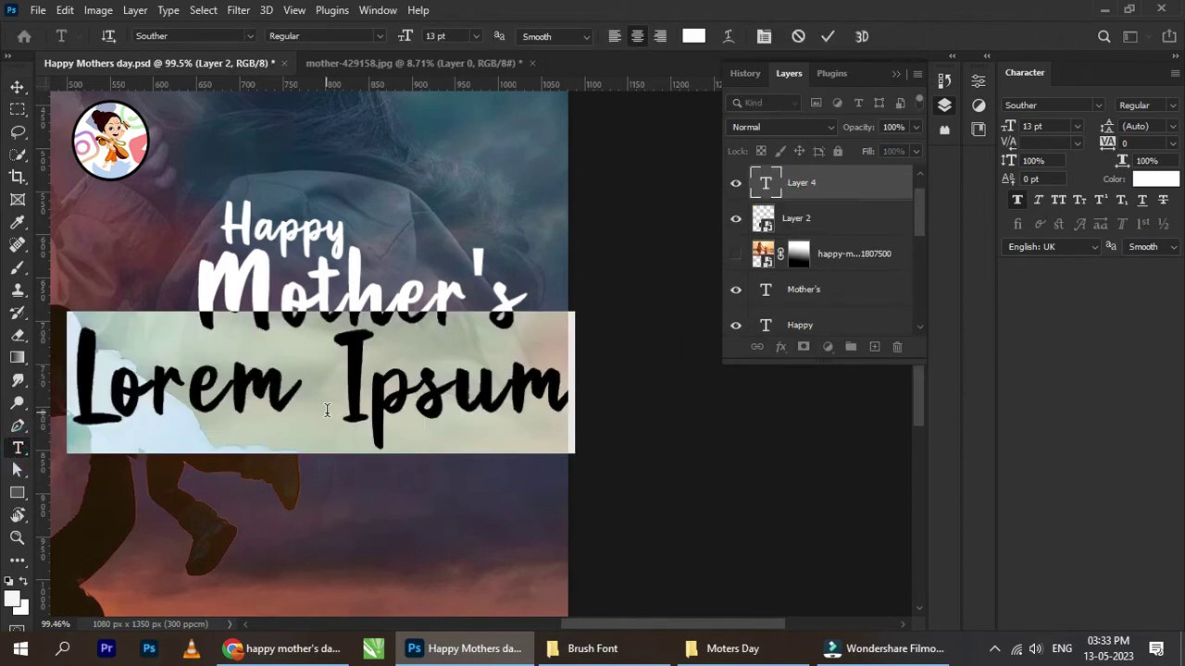
{"action": "type", "text": "D"}
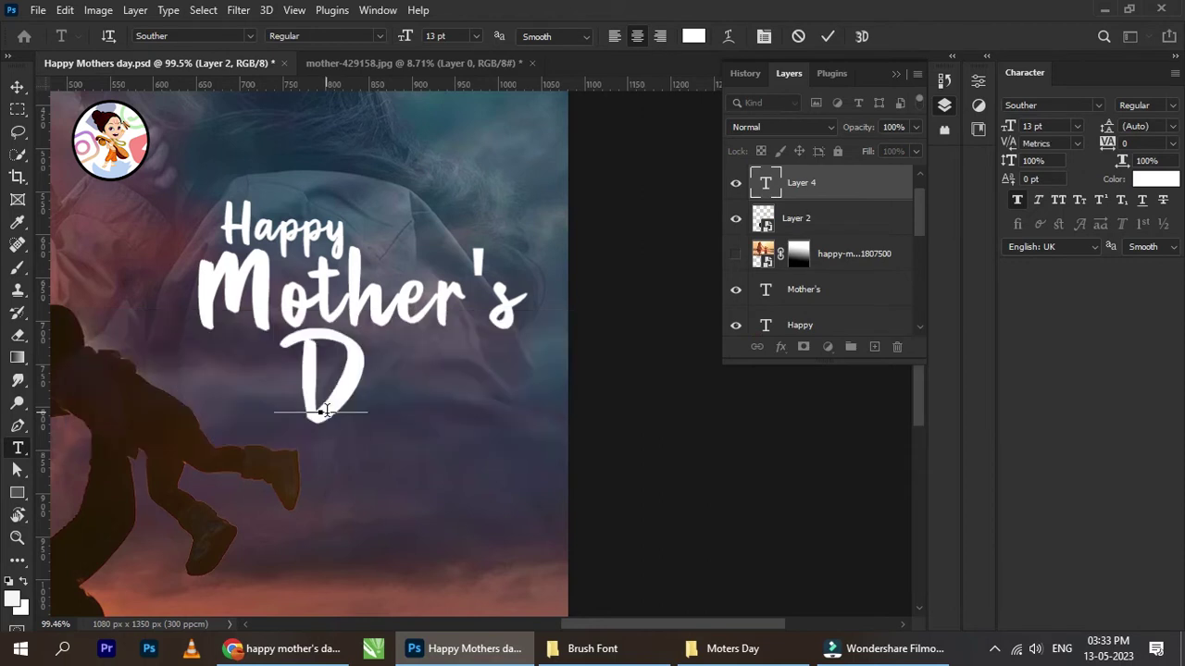
{"action": "type", "text": "ay"}
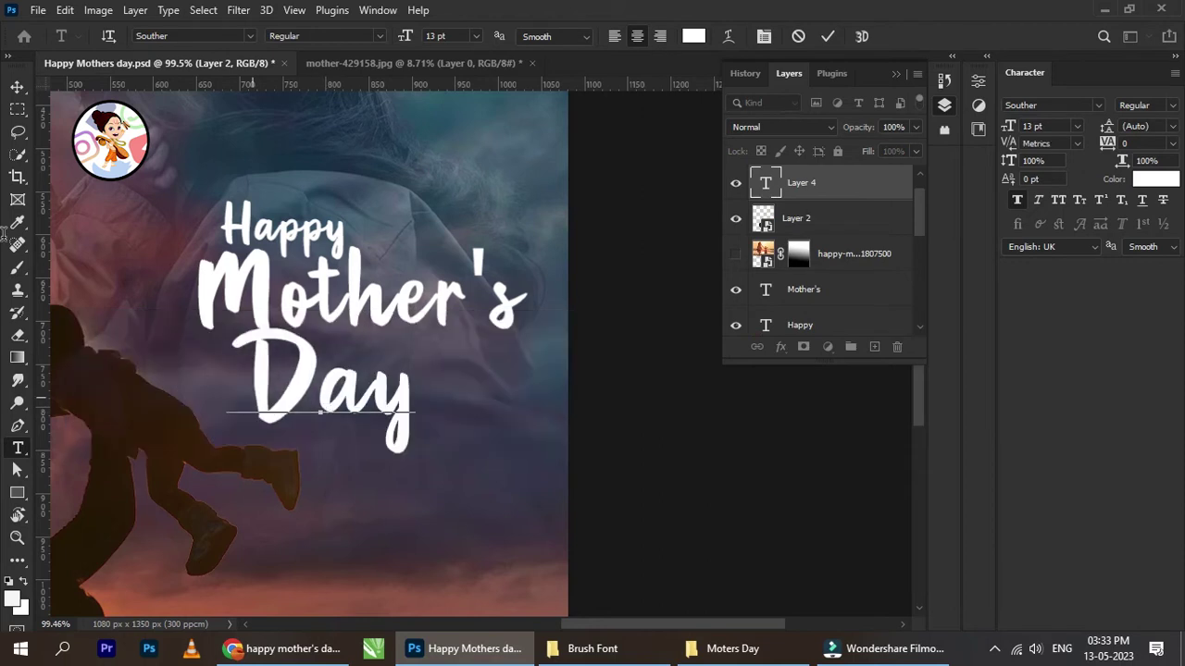
Finish the "Day" text and reorder its layer to sit between the "Mother's" and "Happy" layers
{"action": "left_click", "coordinate": [17, 87]}
{"action": "left_click_drag", "start_coordinate": [812, 183], "coordinate": [855, 250]}
{"action": "scroll", "coordinate": [908, 213], "scroll_direction": "down", "scroll_amount": 2}
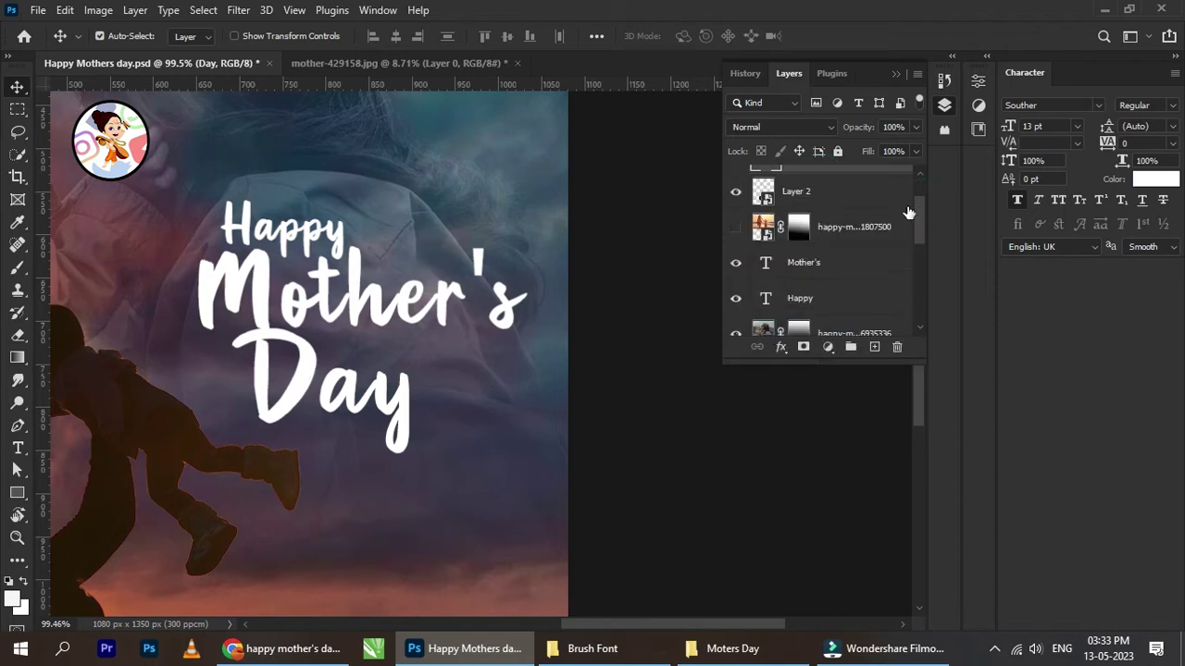
{"action": "scroll", "coordinate": [832, 236], "scroll_direction": "up", "scroll_amount": 1}
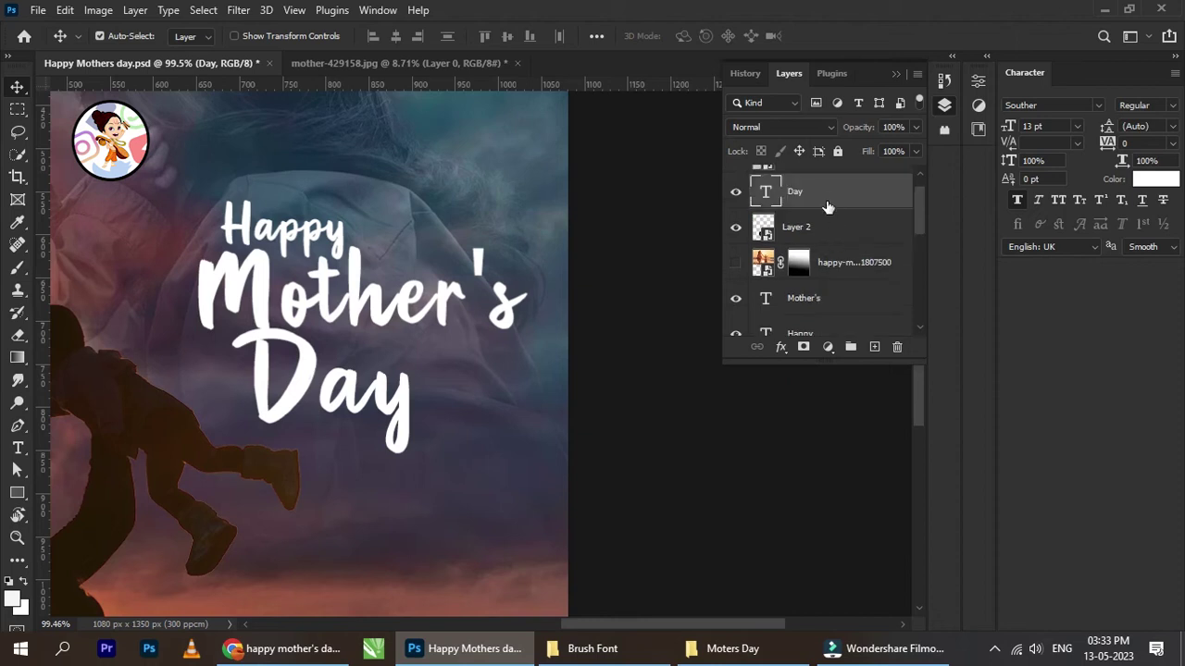
{"action": "left_click_drag", "start_coordinate": [828, 207], "coordinate": [808, 239]}
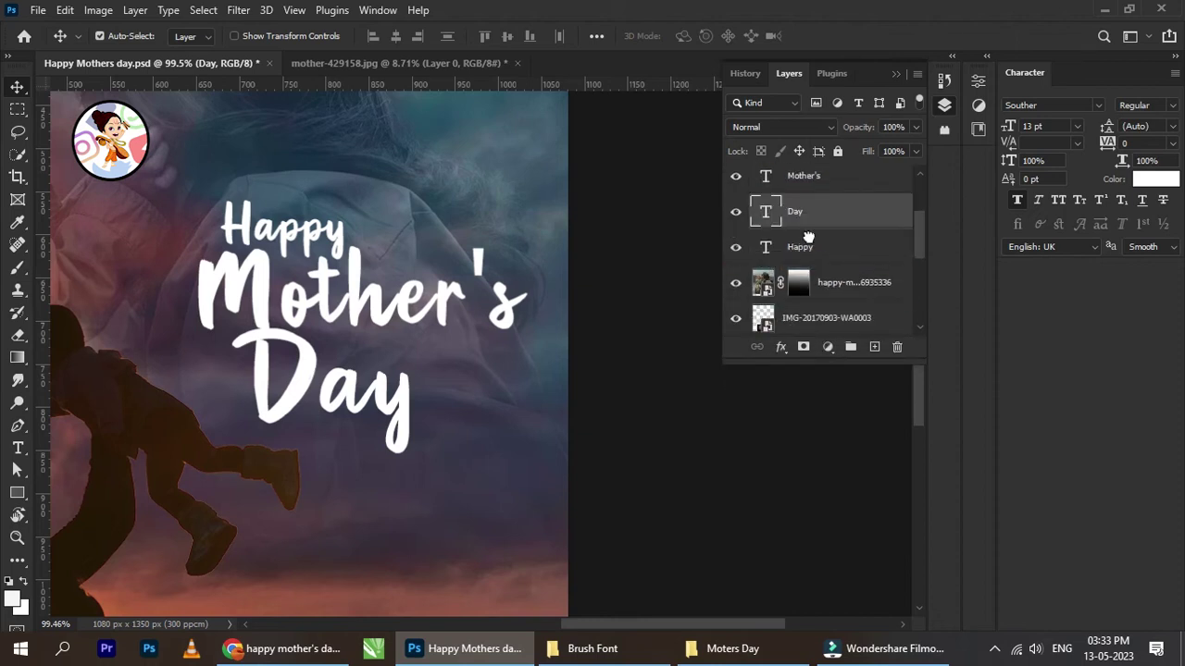
Scale the "Day" text to about 105% (13.64 pt) and shift it right beneath "Mother's"
{"action": "left_click_drag", "start_coordinate": [301, 391], "coordinate": [358, 393]}
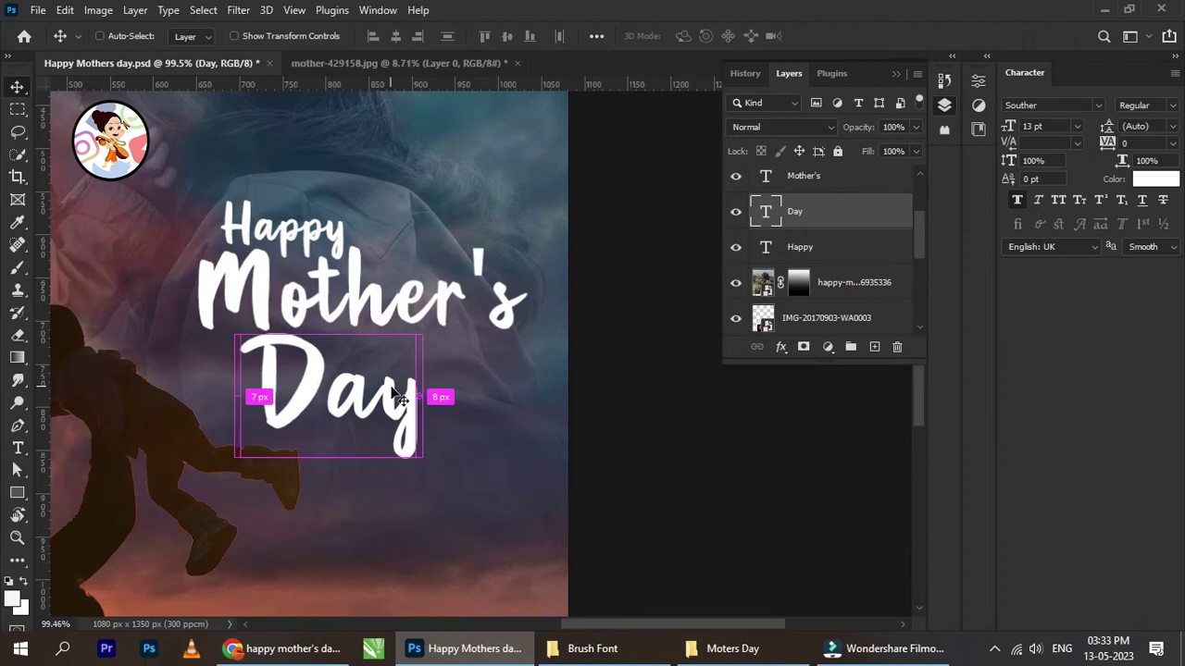
{"action": "key", "text": "ctrl+t"}
{"action": "mouse_move", "coordinate": [422, 456]}
{"action": "left_mouse_down"}
{"action": "mouse_move", "coordinate": [432, 463]}
{"action": "mouse_move", "coordinate": [402, 444]}
{"action": "mouse_move", "coordinate": [431, 466]}
{"action": "left_mouse_up"}
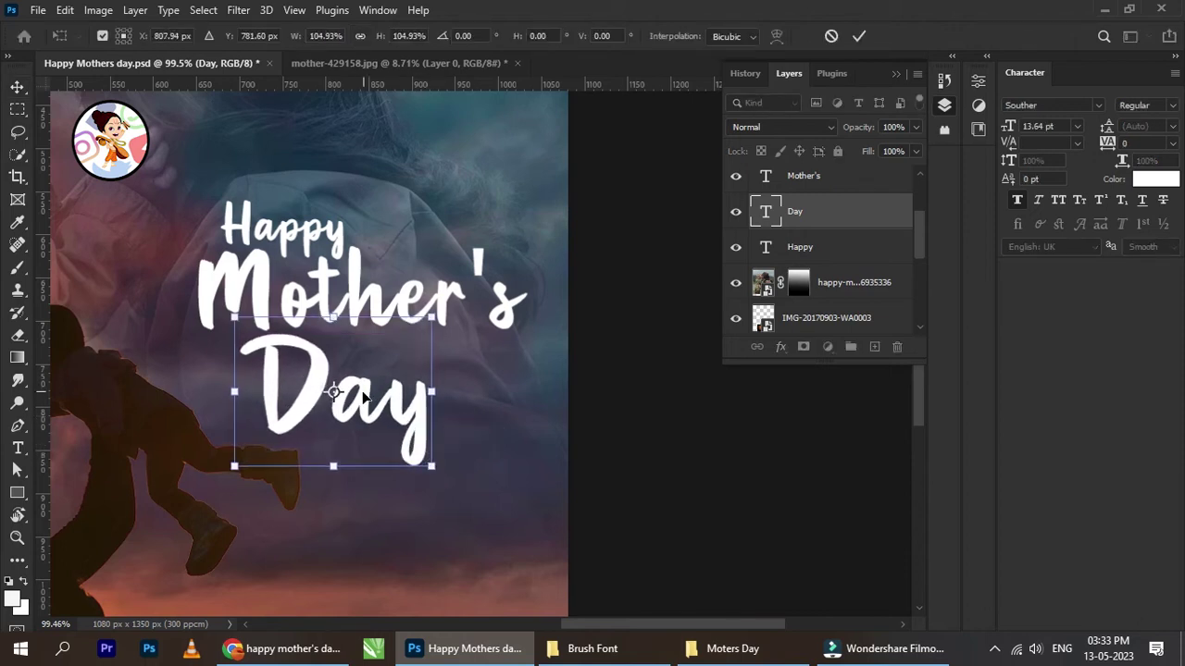
{"action": "left_click_drag", "start_coordinate": [366, 391], "coordinate": [415, 391]}
{"action": "key", "text": "Return"}
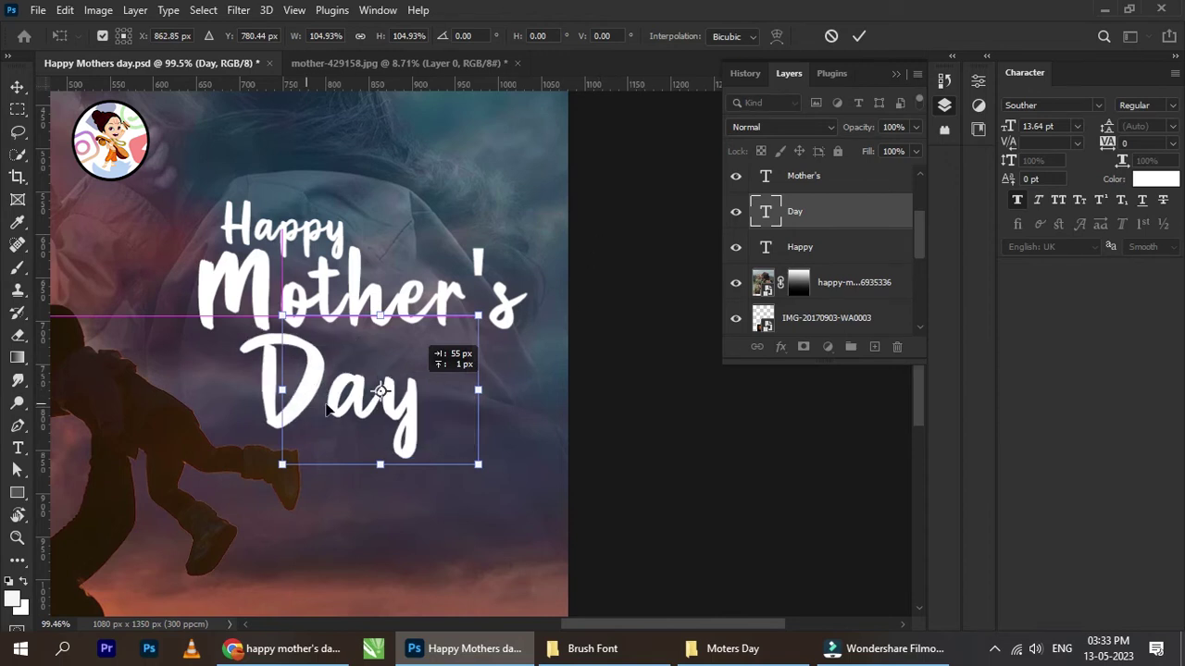
Nudge the "Day" text up a few pixels toward "Mother's" and apply the transform
{"action": "key", "text": "Up"}
{"action": "key", "text": "Up"}
{"action": "key", "text": "Up"}
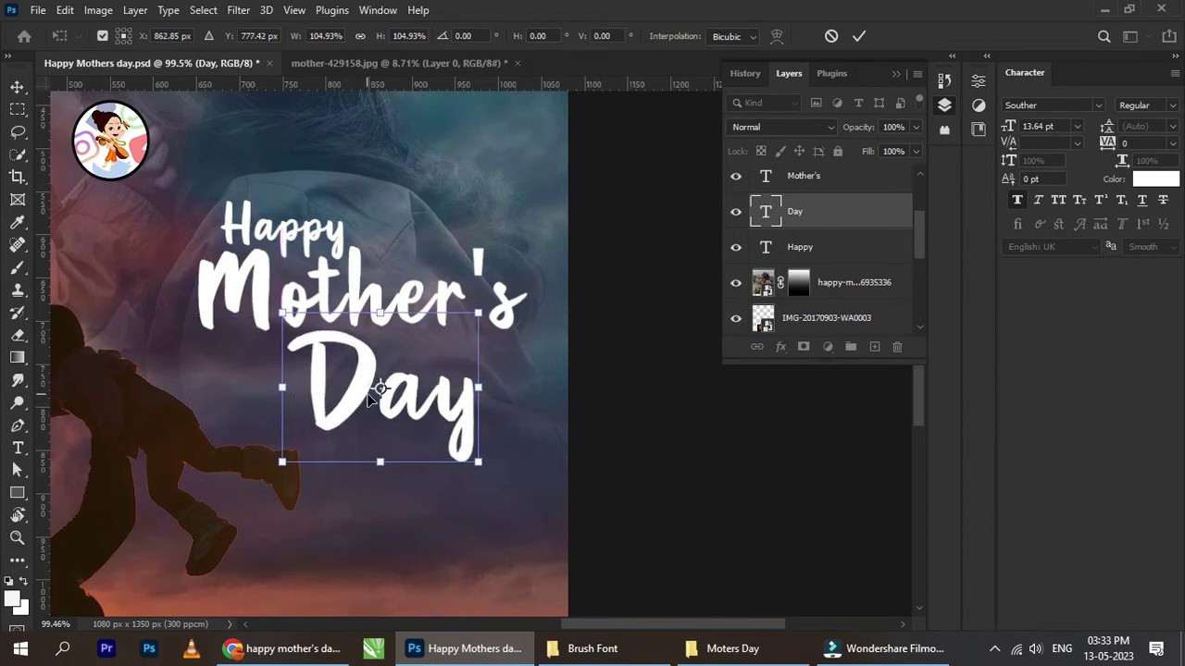
{"action": "key", "text": "Up"}
{"action": "left_click", "coordinate": [857, 39]}
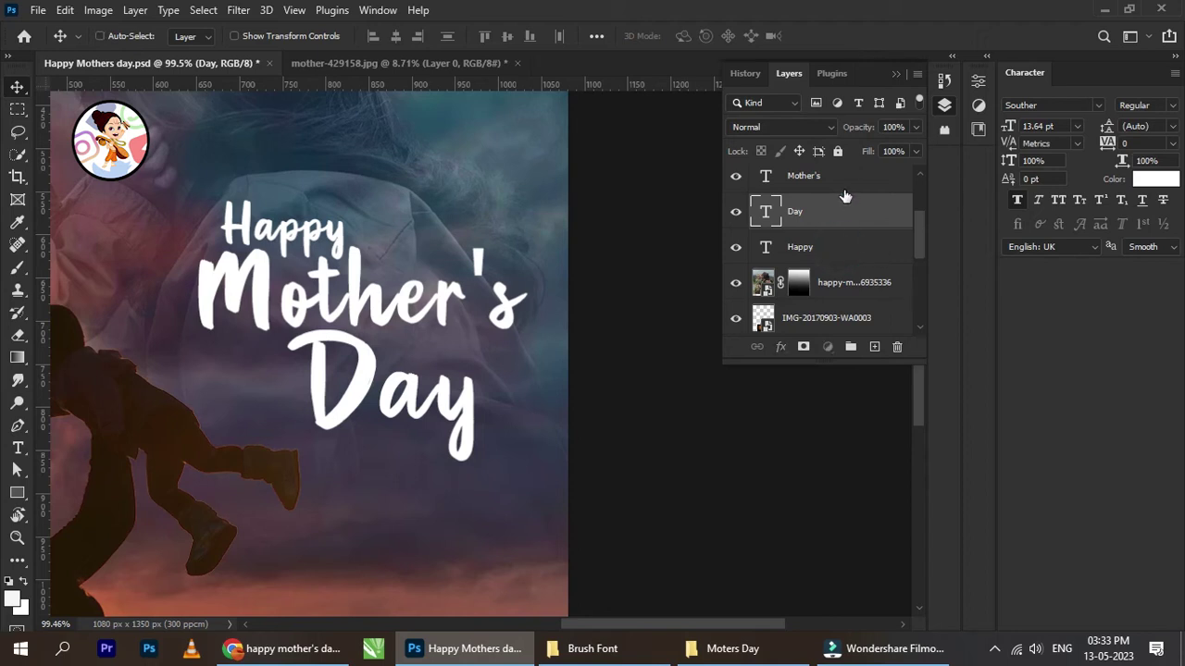
Group the "Mother's", "Day" and "Happy" text layers together
{"action": "left_click", "coordinate": [826, 248], "text": "ctrl"}
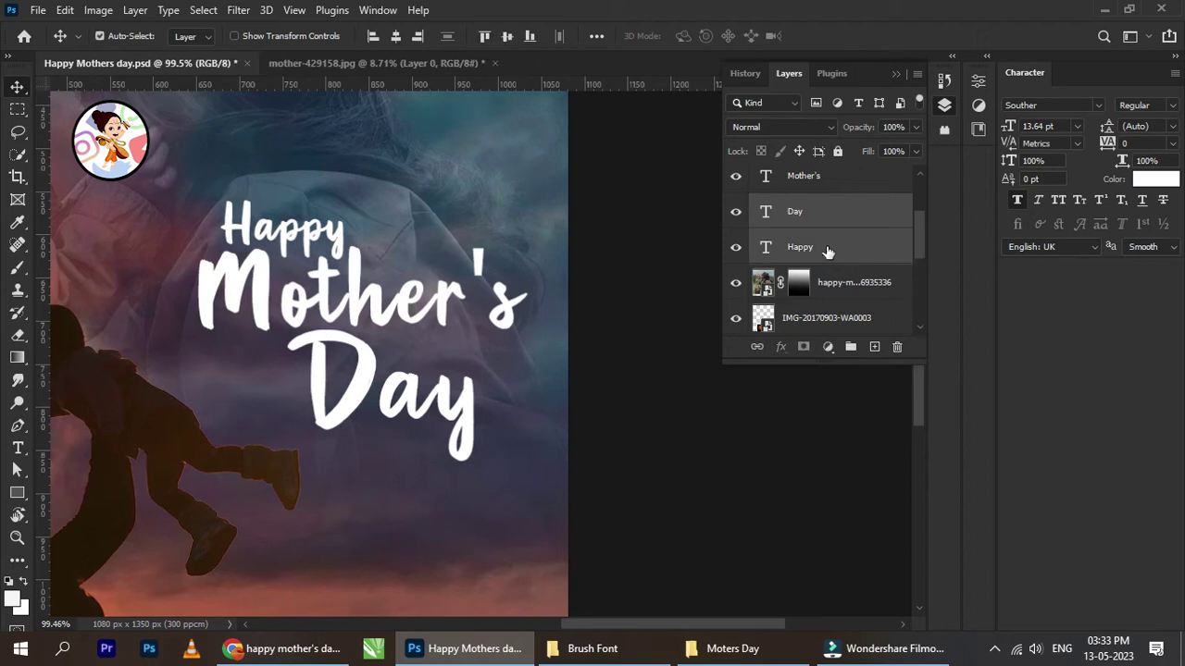
{"action": "left_click", "coordinate": [826, 188], "text": "ctrl"}
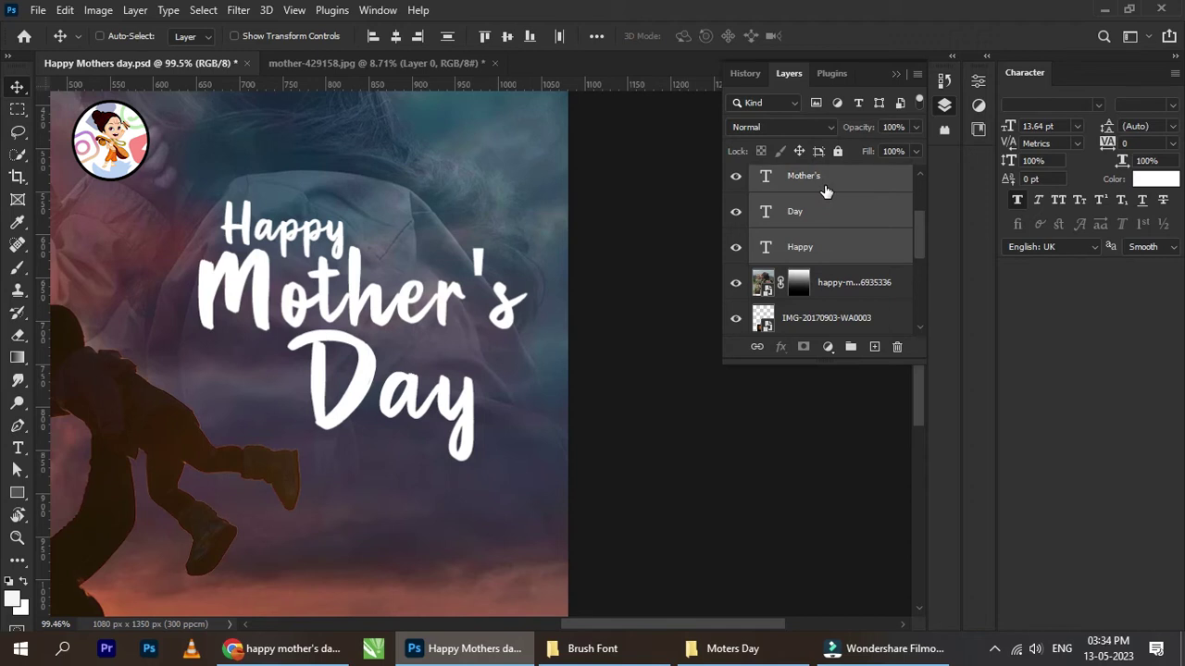
{"action": "key", "text": "ctrl+g"}
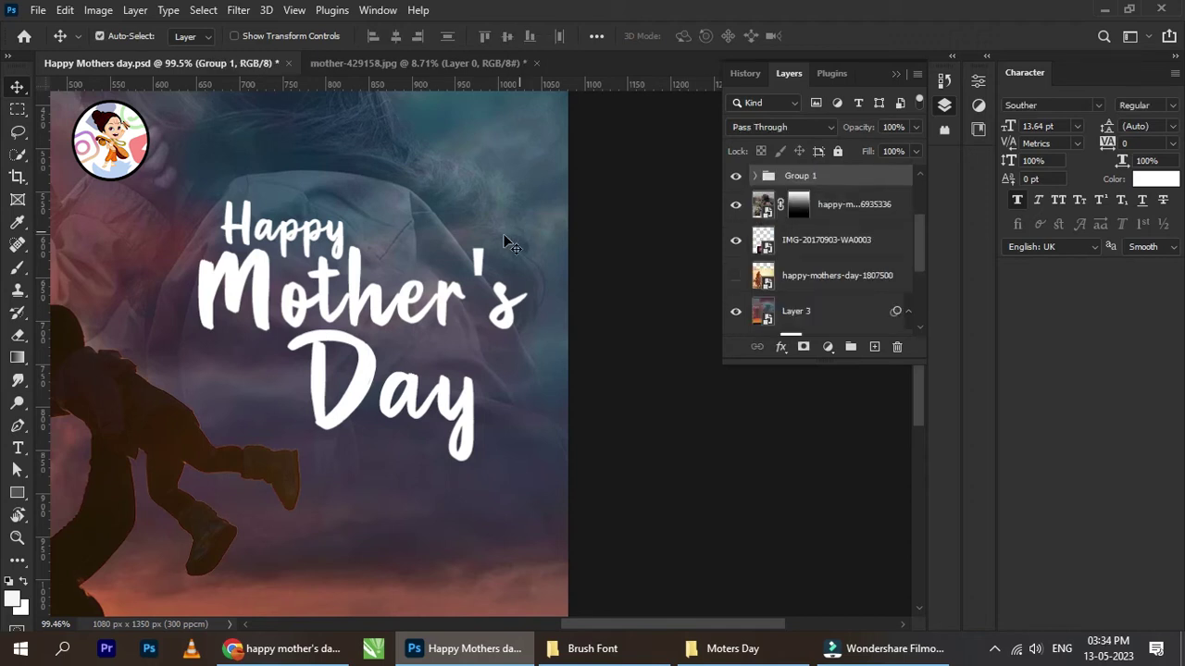
Scale the grouped "Happy Mother's Day" lettering up to about 117%
{"action": "scroll", "coordinate": [507, 233], "scroll_direction": "down", "scroll_amount": 4}
{"action": "scroll", "coordinate": [426, 252], "scroll_direction": "up", "scroll_amount": 2}
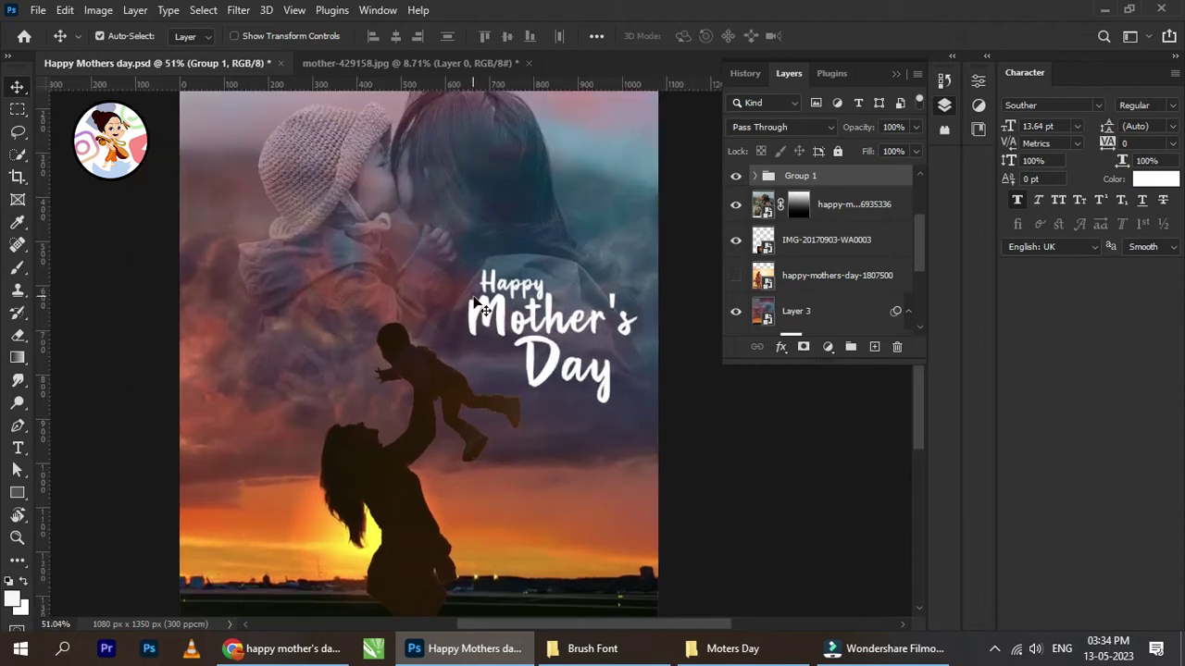
{"action": "scroll", "coordinate": [543, 289], "scroll_direction": "up", "scroll_amount": 1}
{"action": "key", "text": "ctrl+t"}
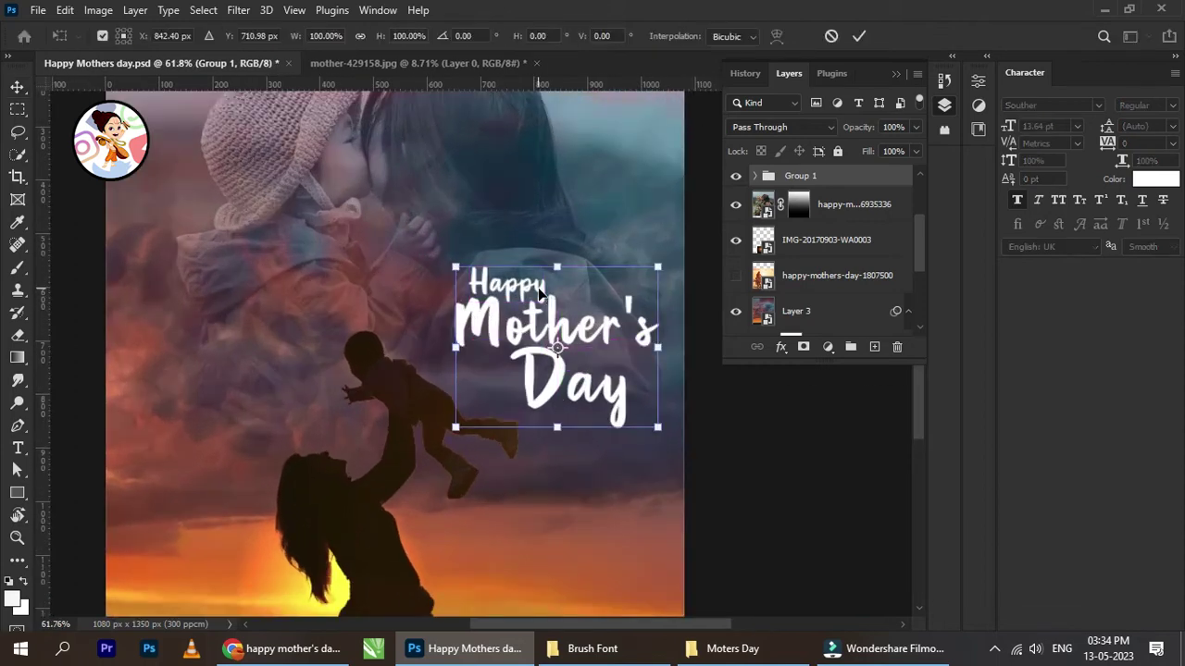
{"action": "left_click_drag", "start_coordinate": [454, 262], "coordinate": [423, 232]}
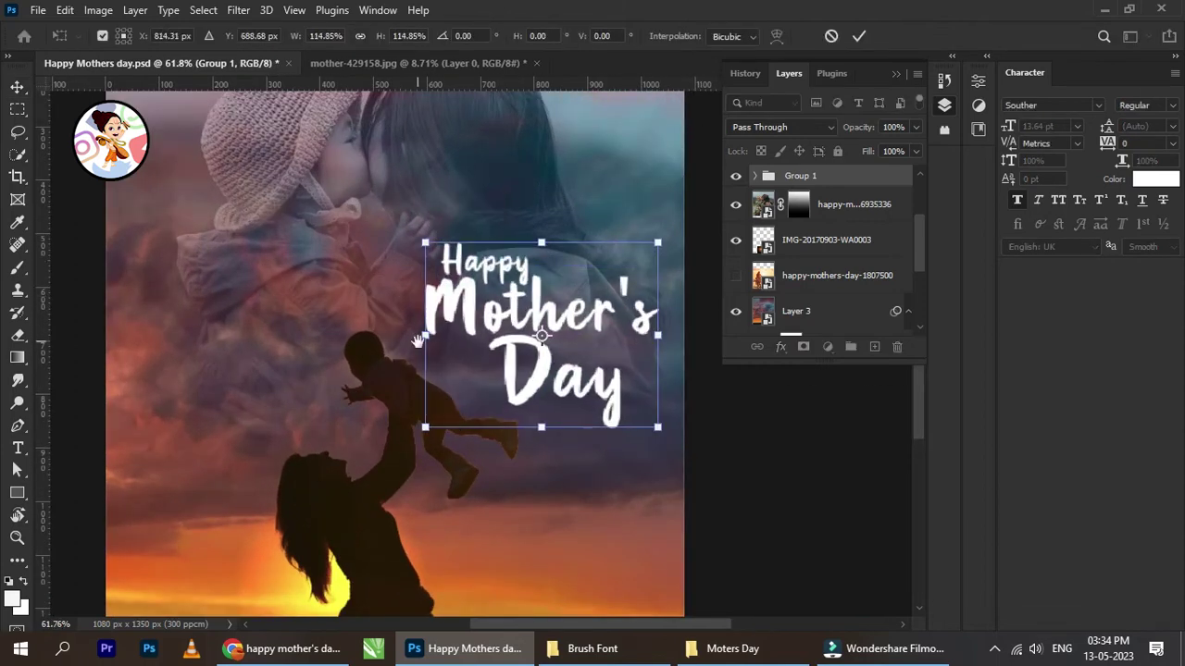
{"action": "scroll", "coordinate": [415, 339], "scroll_direction": "down", "scroll_amount": 3}
{"action": "scroll", "coordinate": [534, 397], "scroll_direction": "up", "scroll_amount": 1}
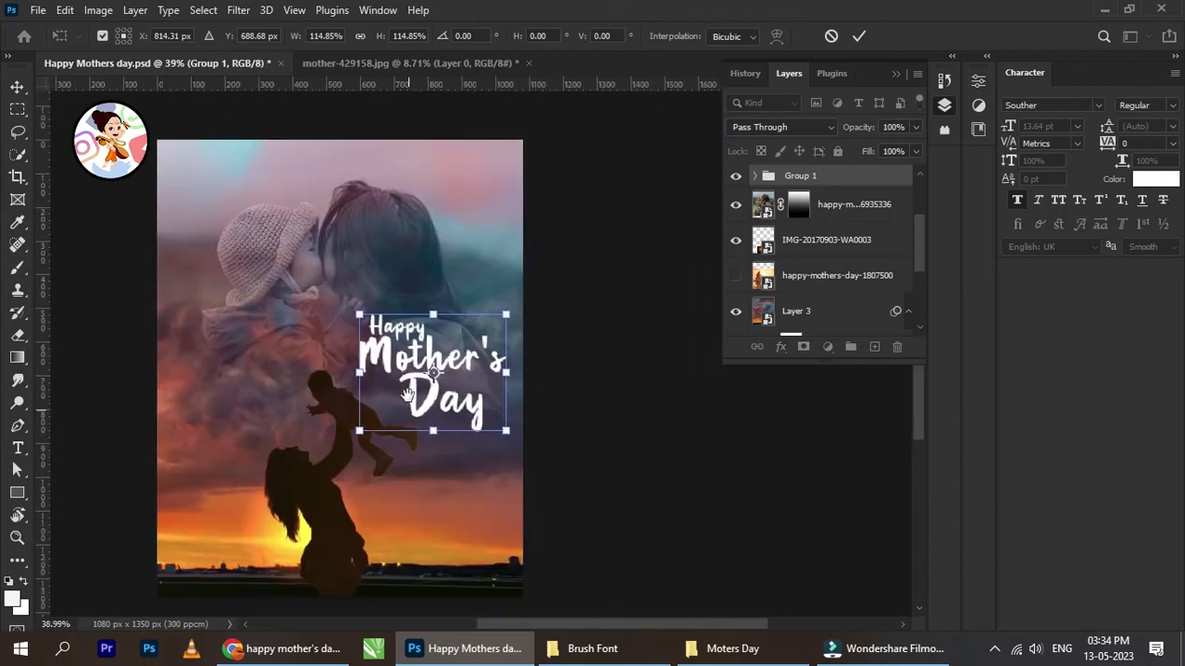
{"action": "left_click_drag", "start_coordinate": [515, 318], "coordinate": [517, 314]}
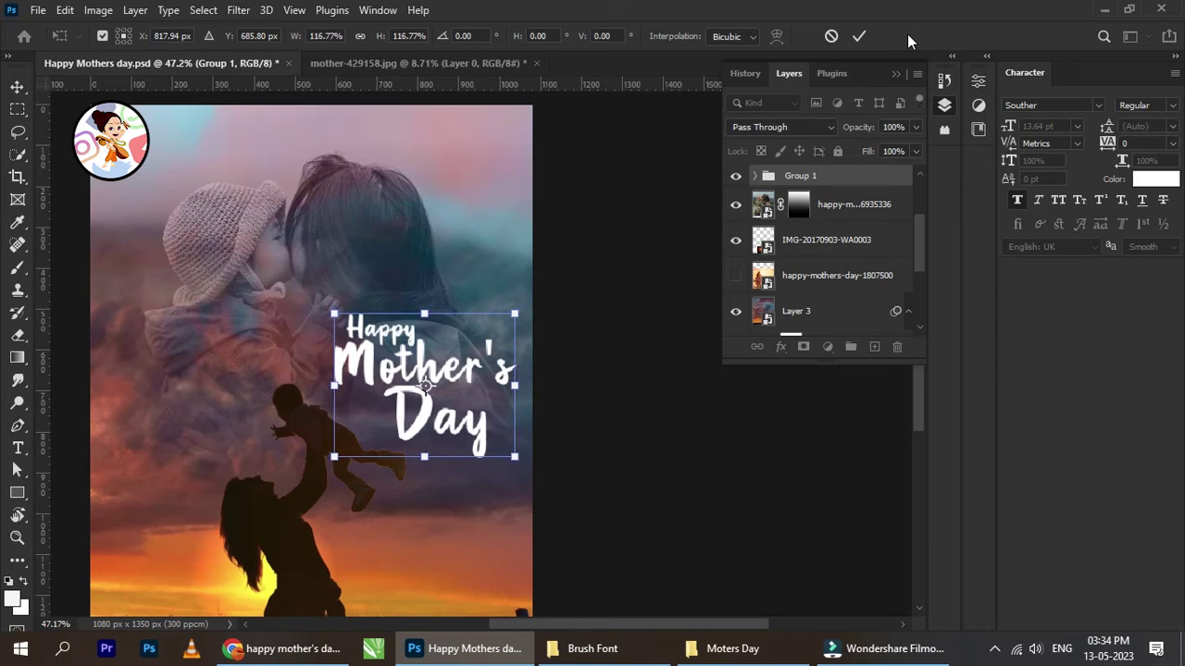
{"action": "left_click", "coordinate": [856, 37]}
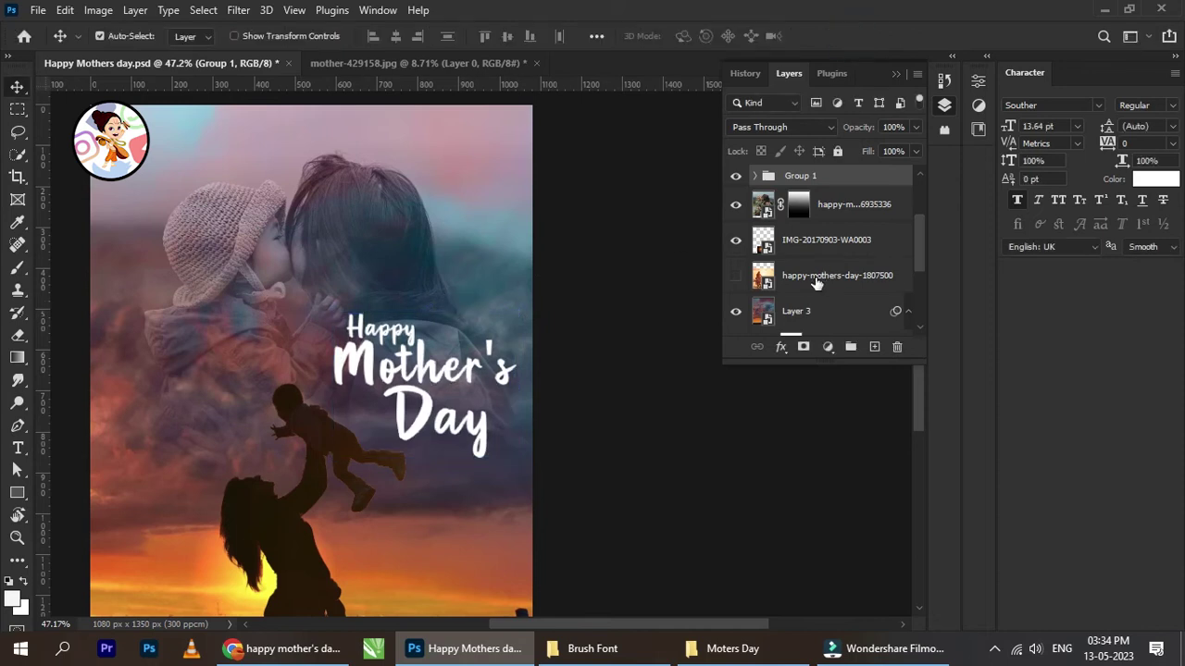
Select the faded mother-and-child photo layer and shift it up, then nudge it slightly back down
{"action": "left_click", "coordinate": [814, 314]}
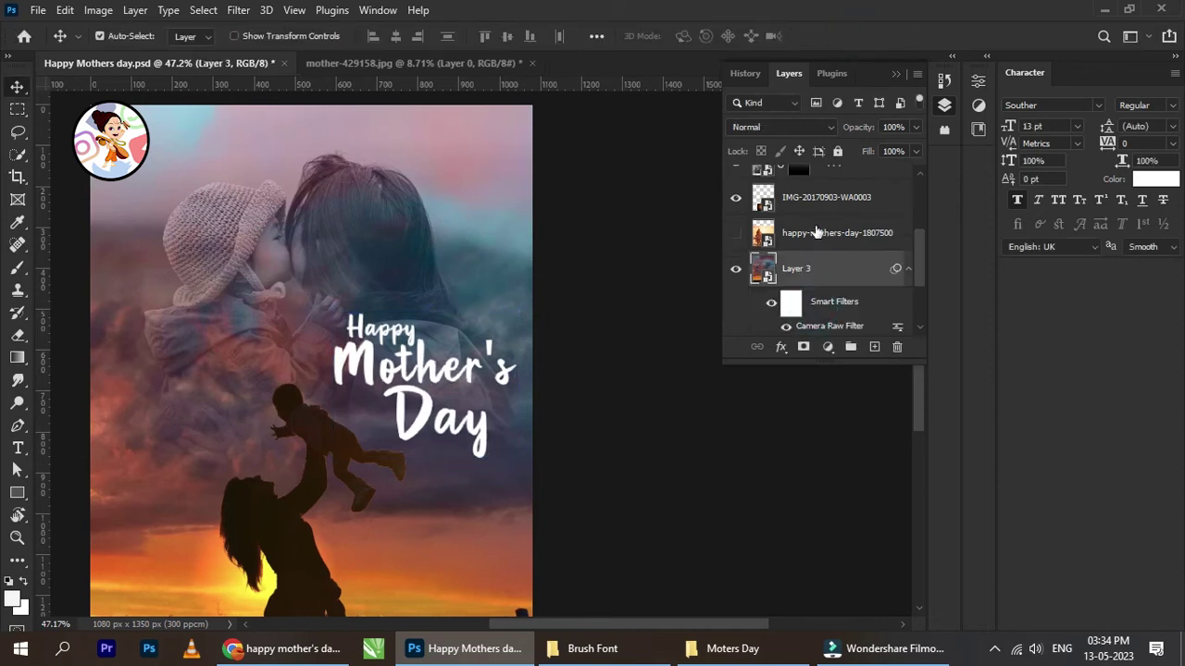
{"action": "scroll", "coordinate": [815, 240], "scroll_direction": "up", "scroll_amount": 2}
{"action": "left_click", "coordinate": [813, 230]}
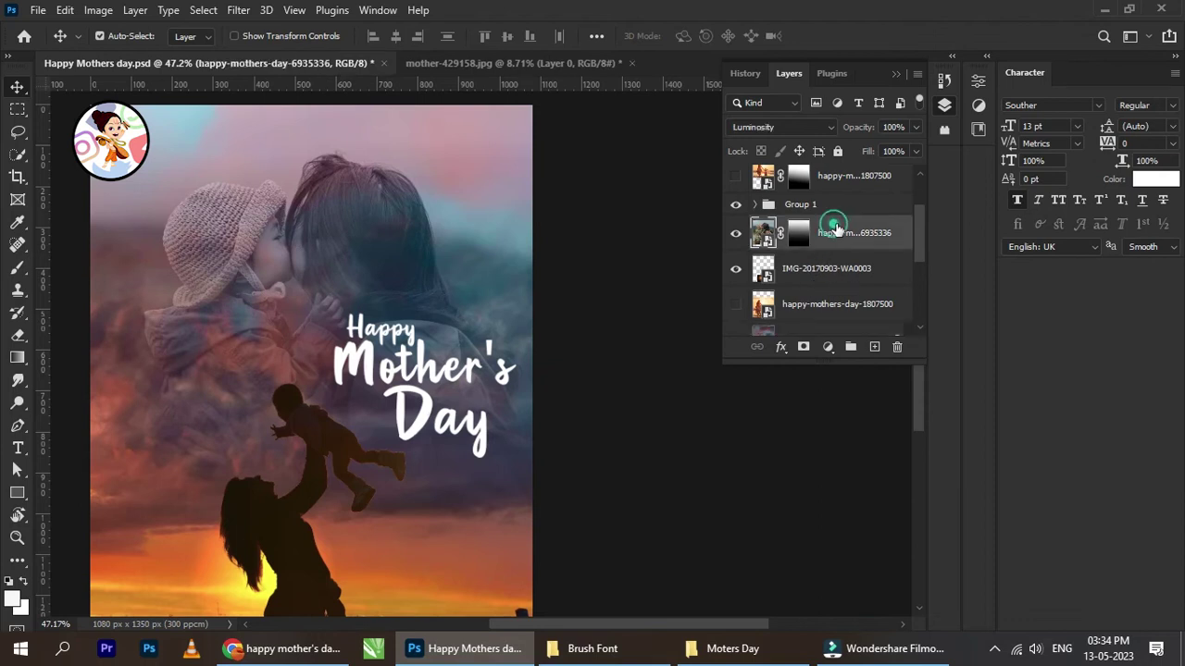
{"action": "key", "text": "shift+Up"}
{"action": "key", "text": "shift+Up"}
{"action": "key", "text": "shift+Up"}
{"action": "key", "text": "shift+Up"}
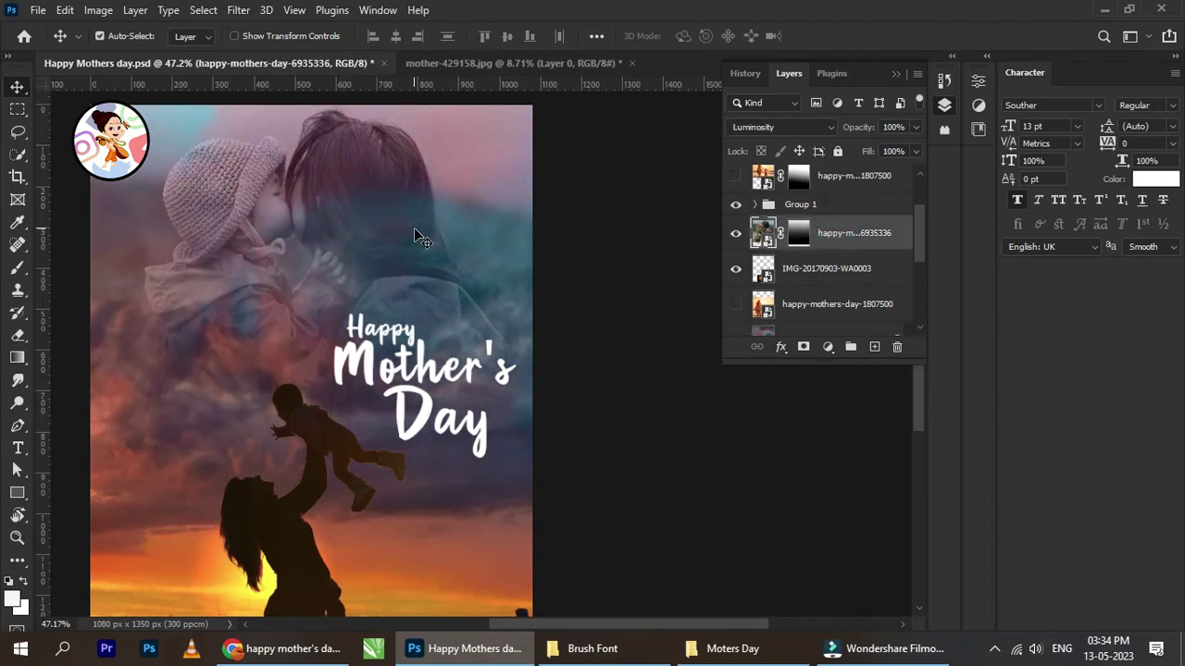
{"action": "key", "text": "Down"}
{"action": "key", "text": "Down"}
{"action": "key", "text": "Down"}
{"action": "key", "text": "Down"}
{"action": "key", "text": "Down"}
{"action": "key", "text": "Down"}
{"action": "key", "text": "Down"}
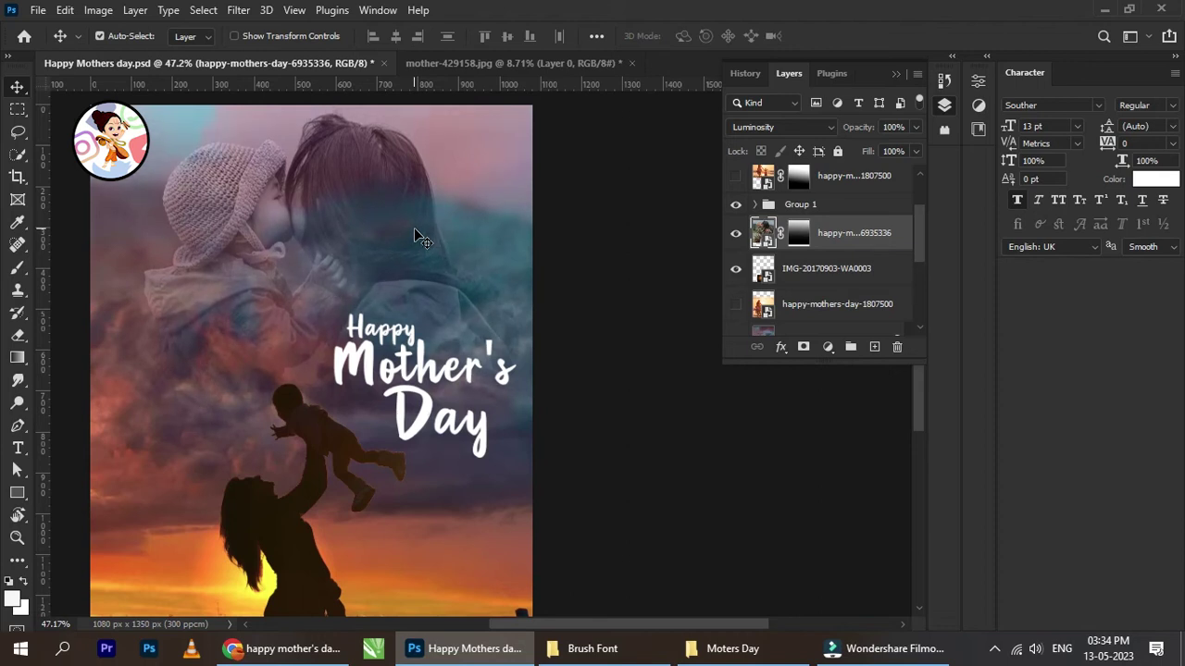
Move the lettering group up, scale it to about 103% and rotate it to about -3.56°
{"action": "scroll", "coordinate": [414, 232], "scroll_direction": "down", "scroll_amount": 2}
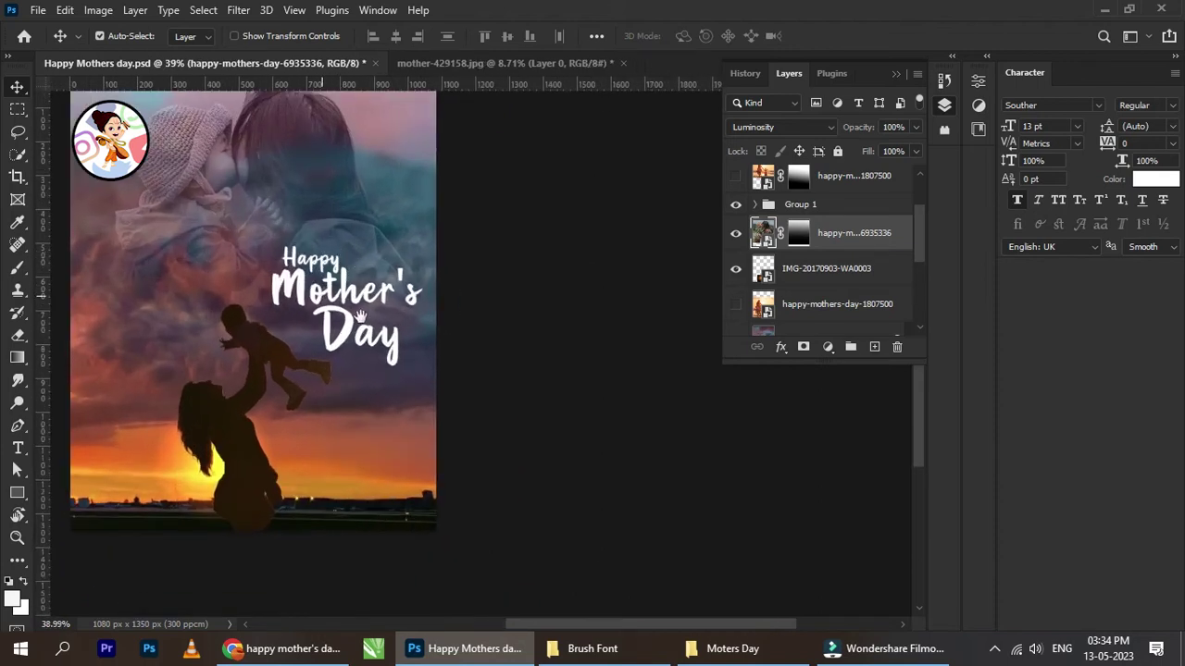
{"action": "scroll", "coordinate": [347, 303], "scroll_direction": "up", "scroll_amount": 2}
{"action": "left_click", "coordinate": [822, 203]}
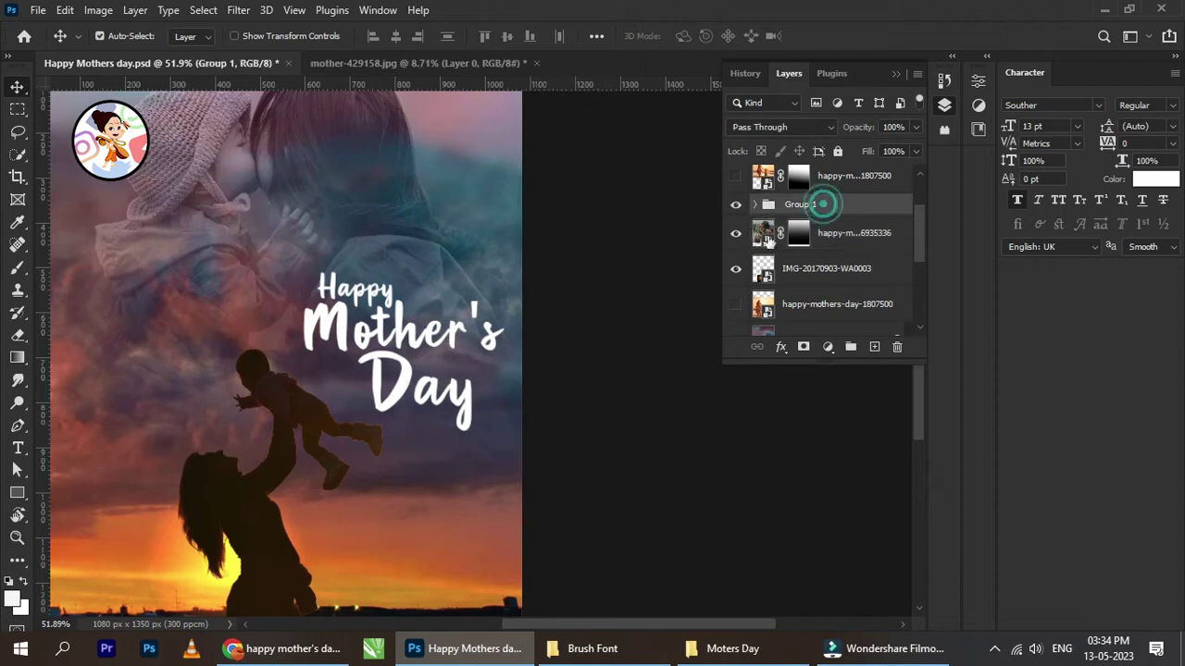
{"action": "key", "text": "ctrl+t"}
{"action": "left_click_drag", "start_coordinate": [405, 335], "coordinate": [383, 294]}
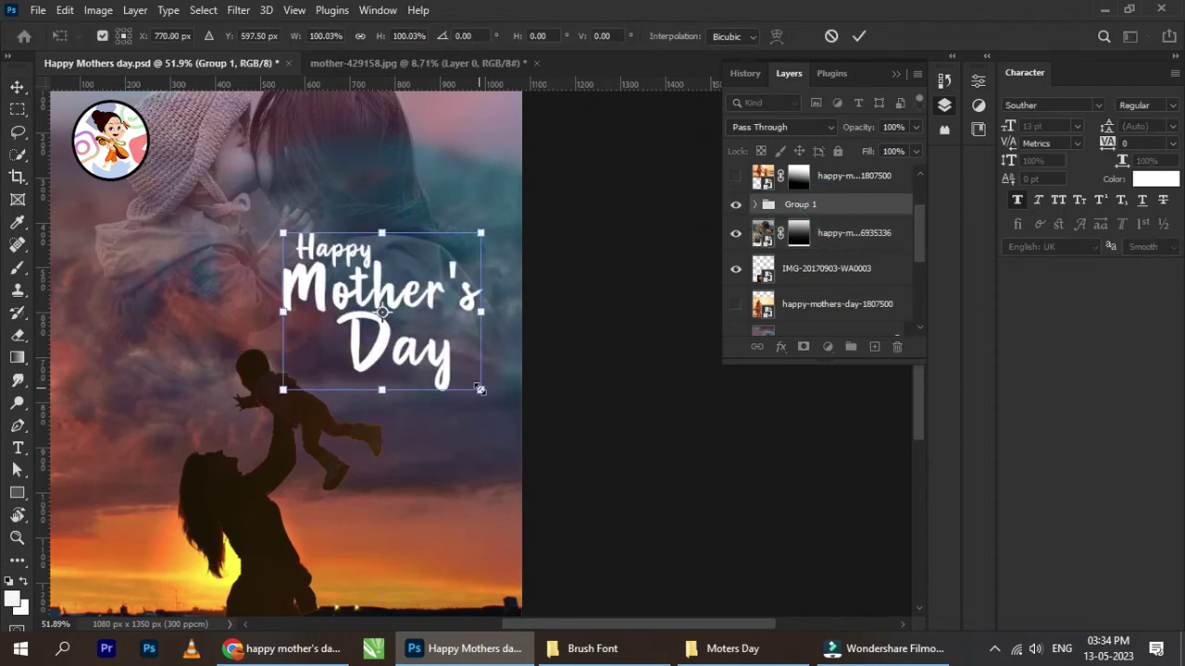
{"action": "left_click_drag", "start_coordinate": [479, 389], "coordinate": [488, 396]}
{"action": "left_click_drag", "start_coordinate": [331, 310], "coordinate": [384, 324]}
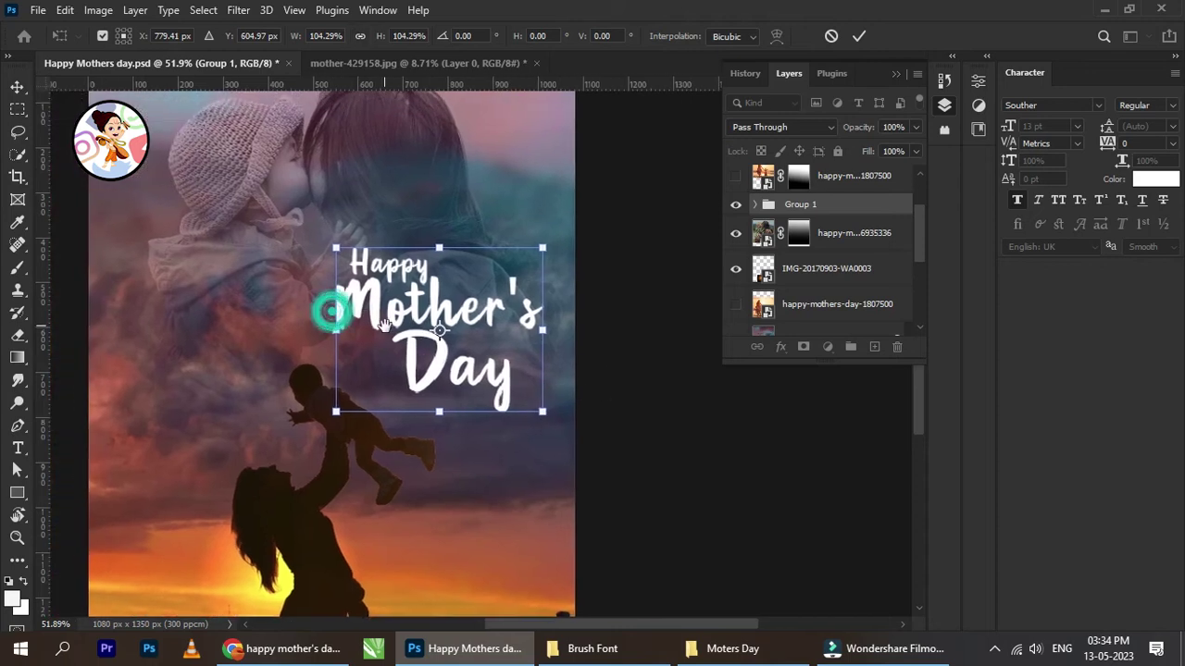
{"action": "left_click_drag", "start_coordinate": [571, 406], "coordinate": [554, 406]}
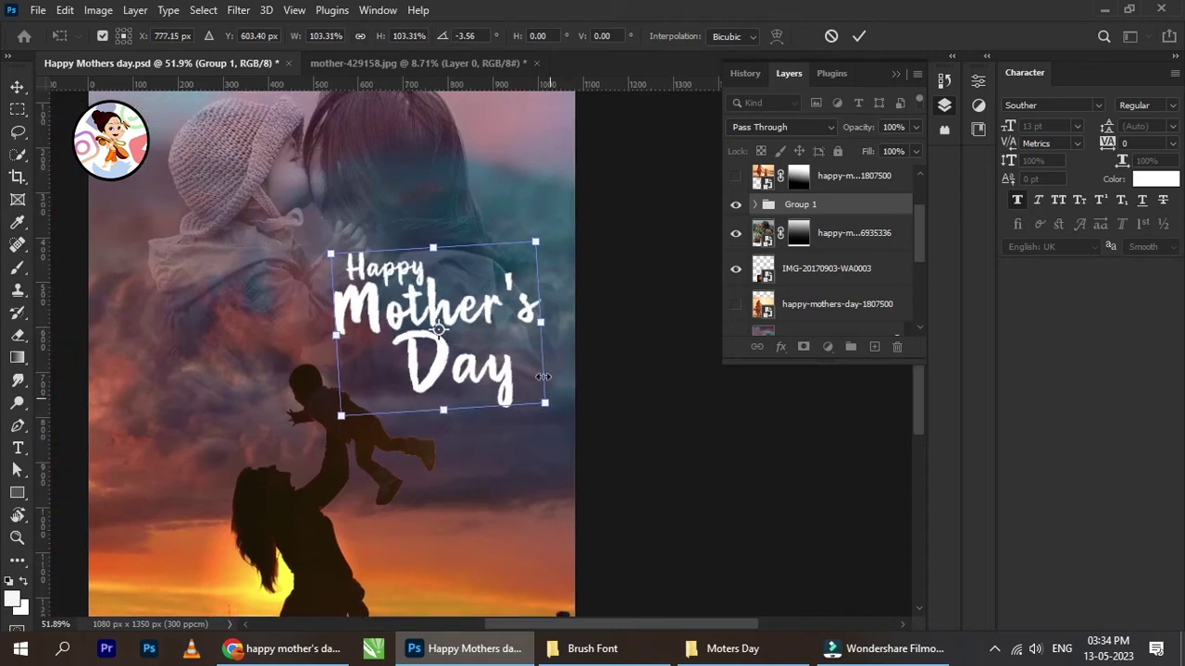
{"action": "left_click_drag", "start_coordinate": [489, 342], "coordinate": [493, 340]}
{"action": "left_click", "coordinate": [831, 35]}
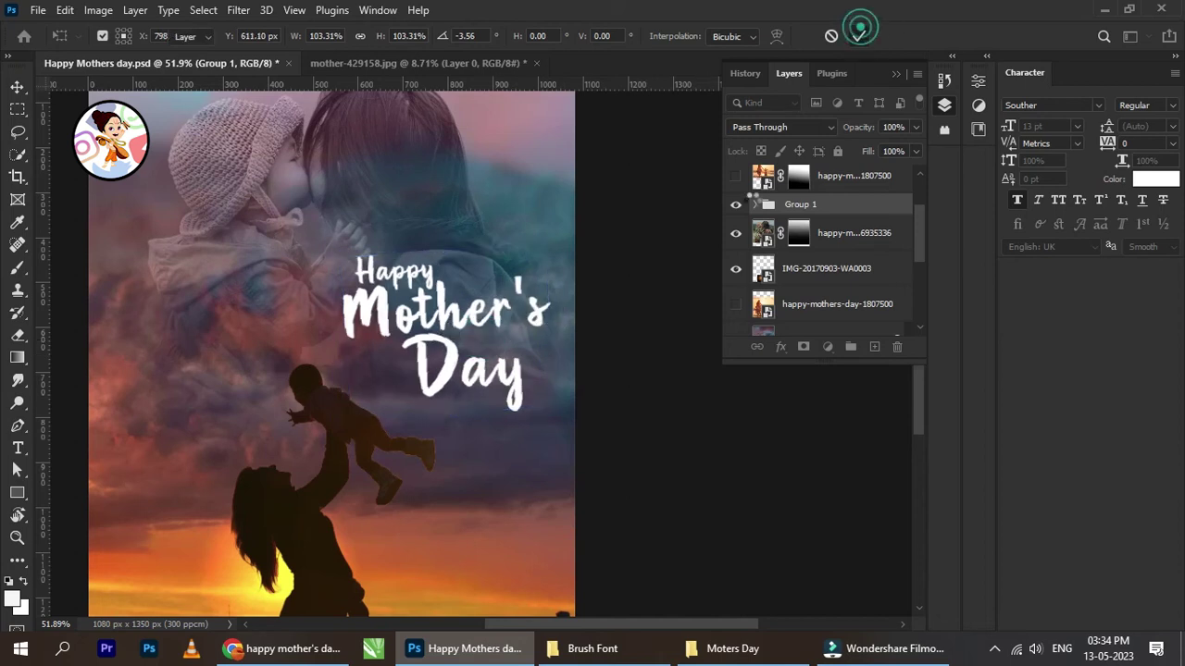
Move the lettering group down beside the lifted child and enlarge it to about 104%
{"action": "scroll", "coordinate": [418, 315], "scroll_direction": "up", "scroll_amount": 2}
{"action": "scroll", "coordinate": [418, 315], "scroll_direction": "down", "scroll_amount": 3}
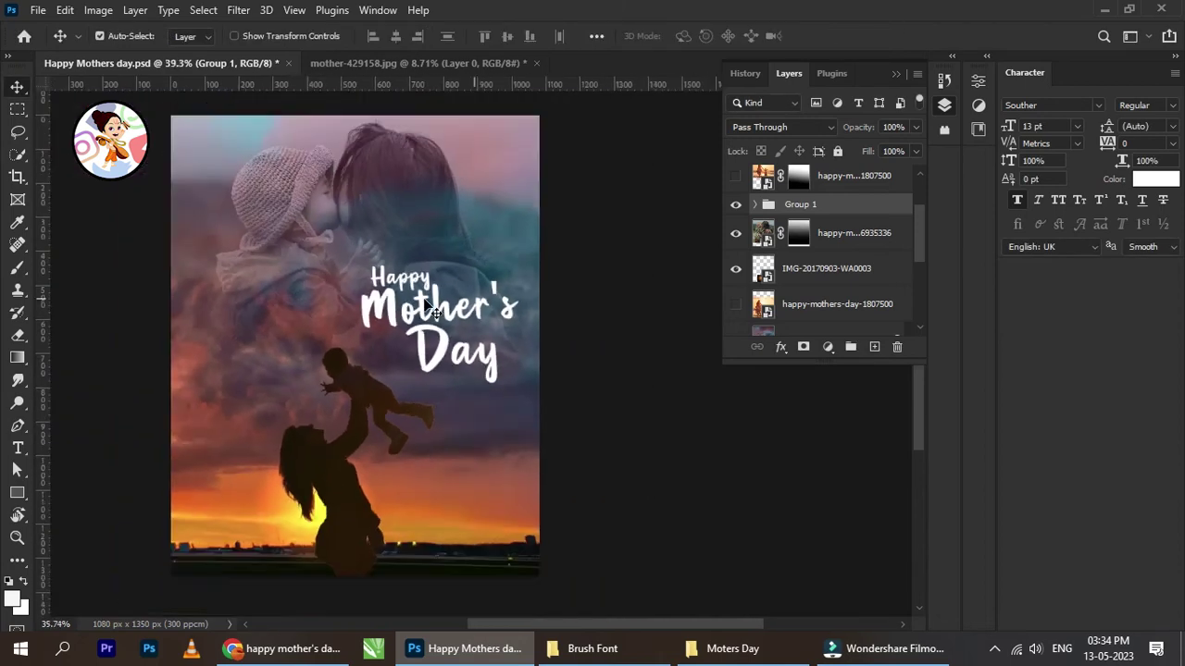
{"action": "scroll", "coordinate": [445, 347], "scroll_direction": "up", "scroll_amount": 1}
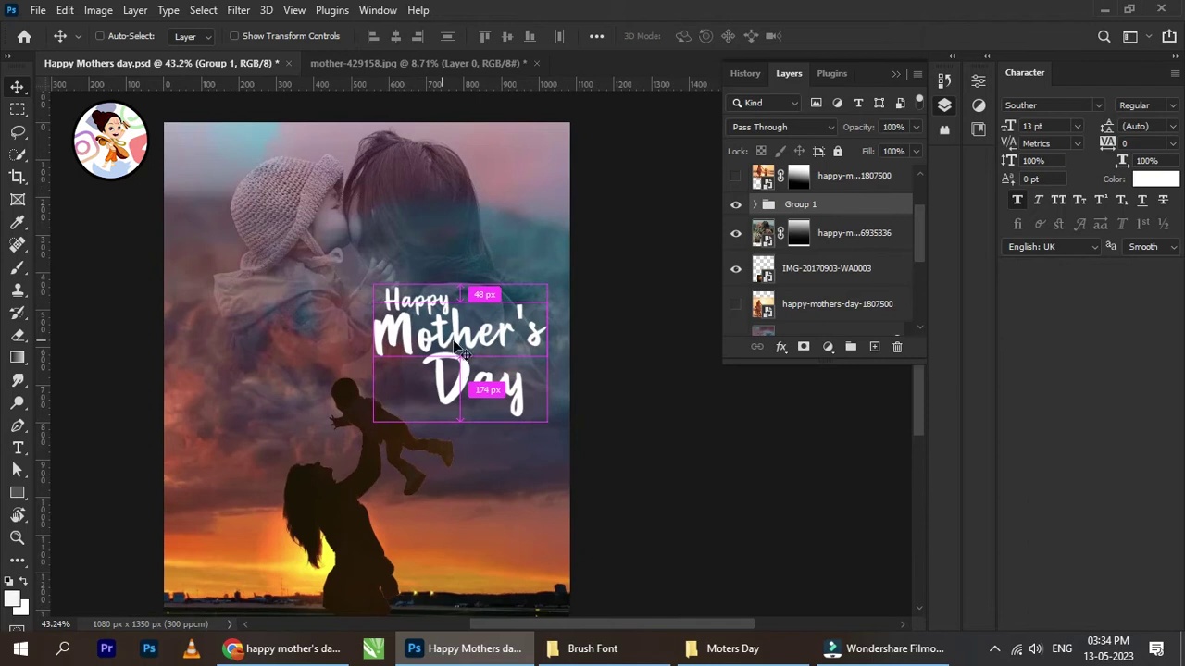
{"action": "key", "text": "ctrl+t"}
{"action": "left_click_drag", "start_coordinate": [481, 300], "coordinate": [490, 349]}
{"action": "left_click_drag", "start_coordinate": [549, 311], "coordinate": [557, 306]}
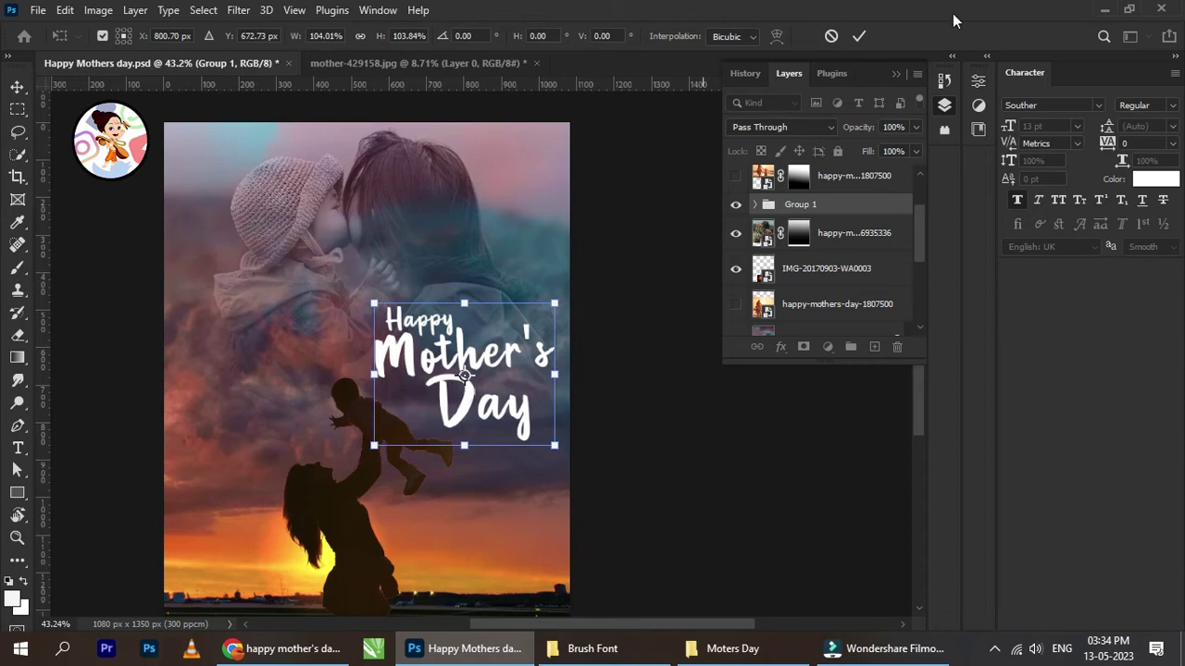
{"action": "left_click", "coordinate": [857, 37]}
Enlarge the lettering group further to about 105%, extending it up and toward the child
{"action": "scroll", "coordinate": [508, 337], "scroll_direction": "up", "scroll_amount": 4}
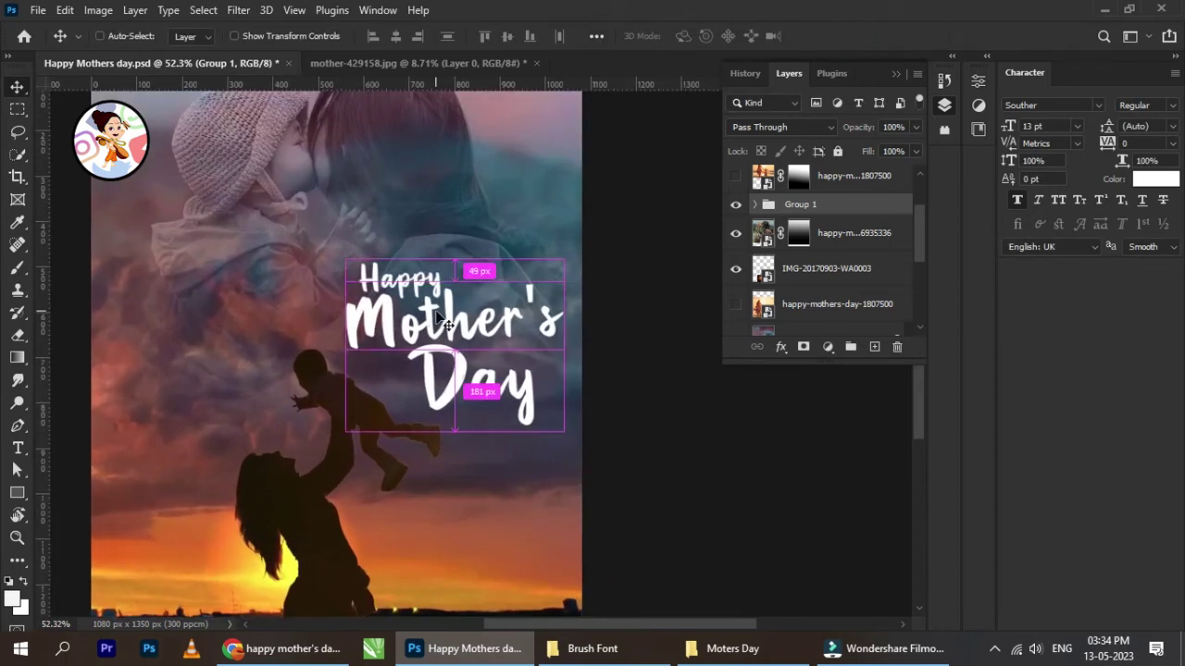
{"action": "key", "text": "ctrl+t"}
{"action": "left_click_drag", "start_coordinate": [344, 258], "coordinate": [339, 248]}
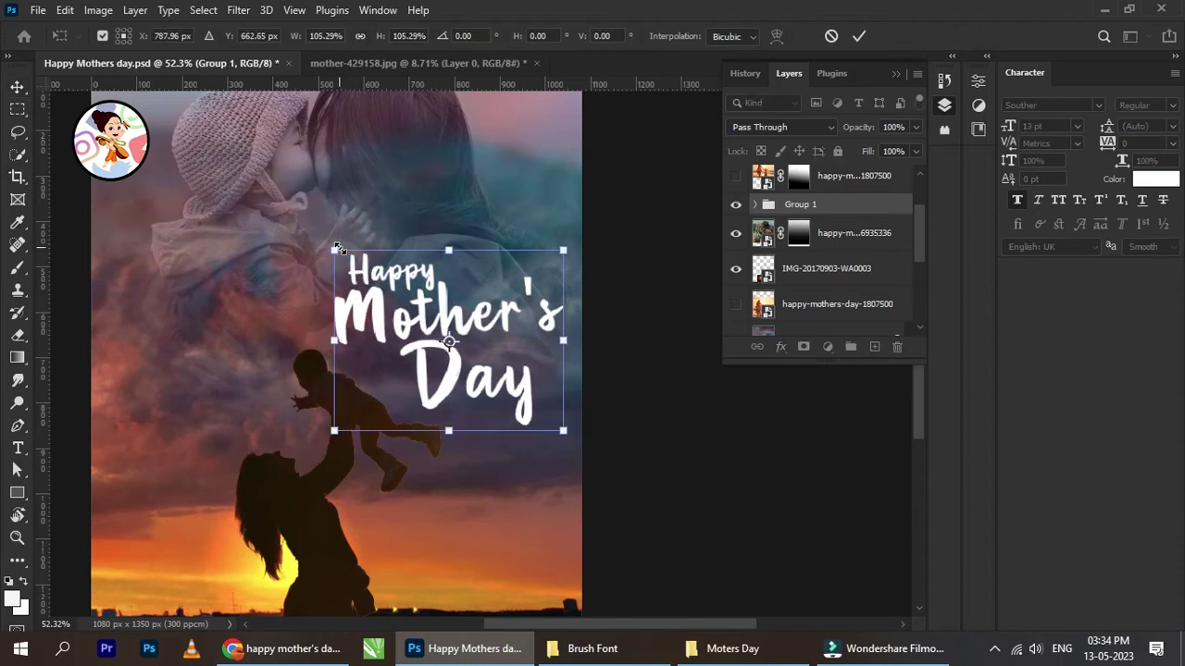
{"action": "left_click_drag", "start_coordinate": [606, 277], "coordinate": [653, 230]}
{"action": "left_click", "coordinate": [857, 37]}
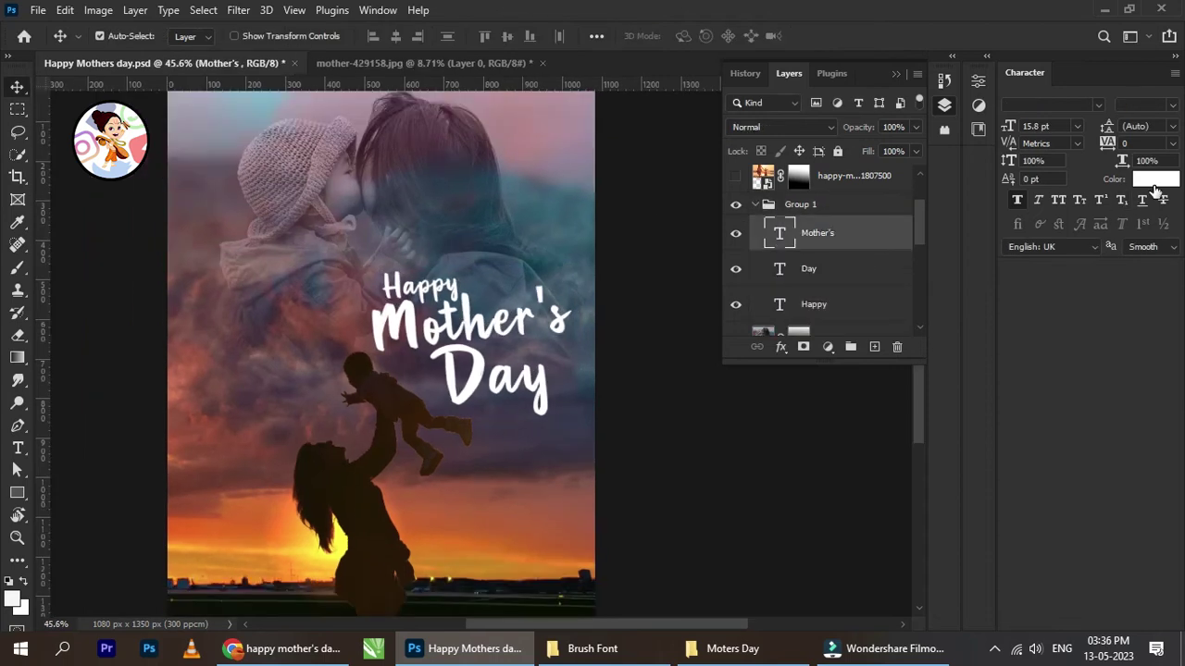
Change the "Mother's" text colour to a bright yellow with hue 51°
{"action": "left_click", "coordinate": [1153, 181]}
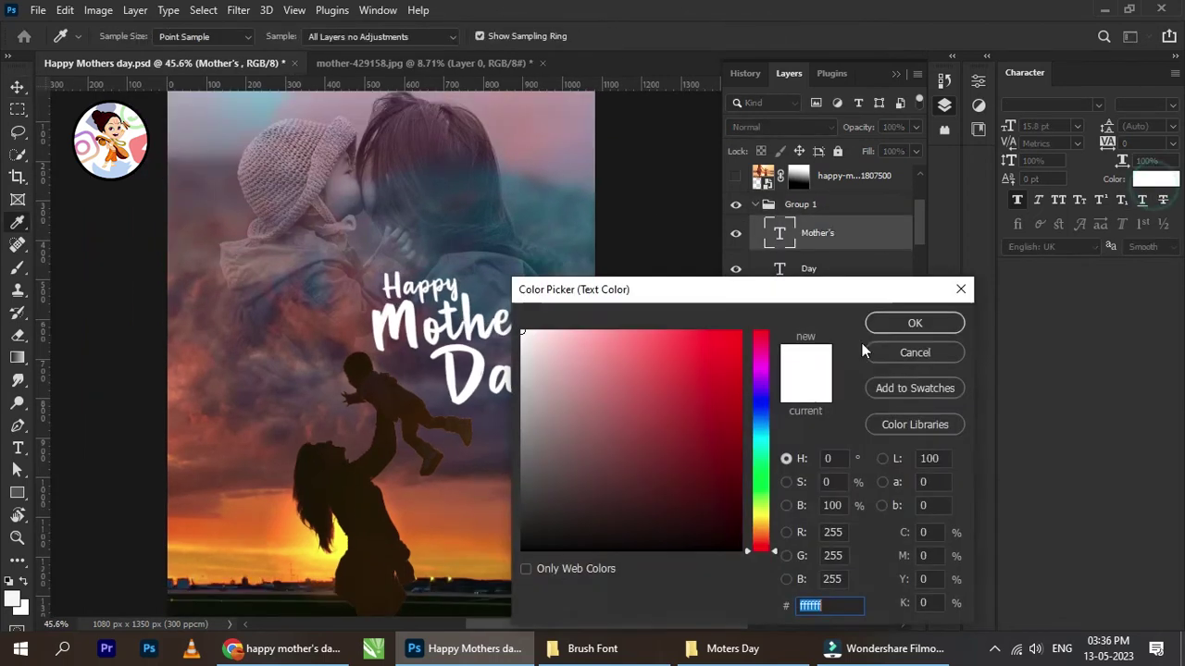
{"action": "left_click", "coordinate": [764, 519]}
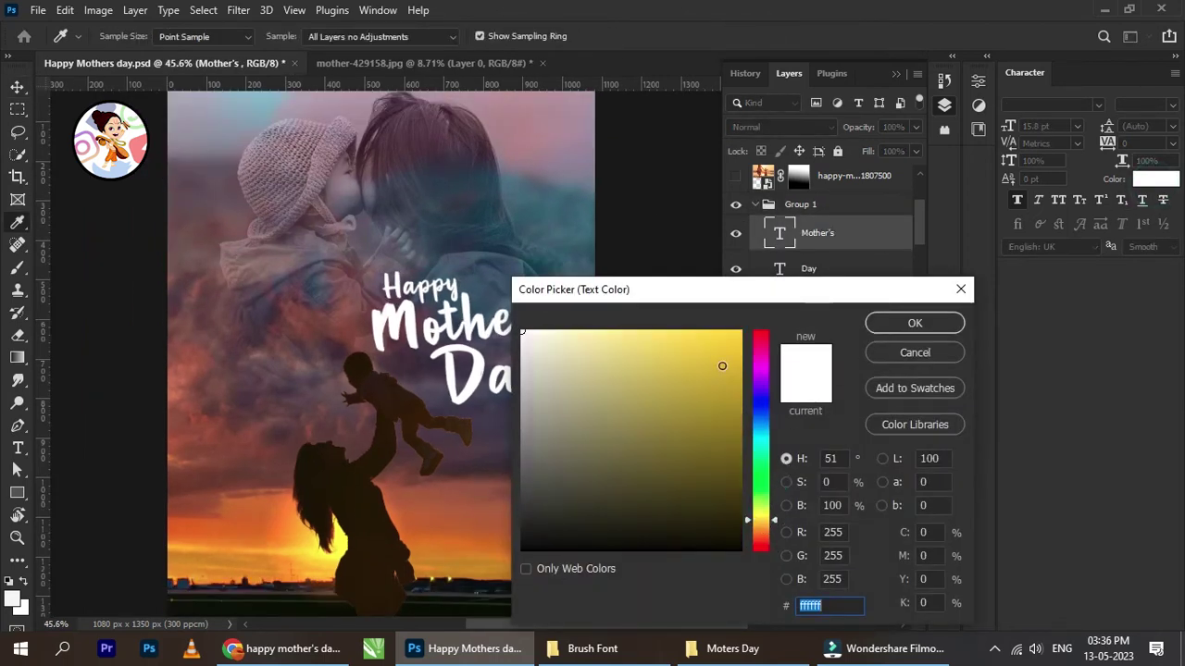
{"action": "left_click_drag", "start_coordinate": [722, 366], "coordinate": [738, 331]}
{"action": "left_click", "coordinate": [912, 323]}
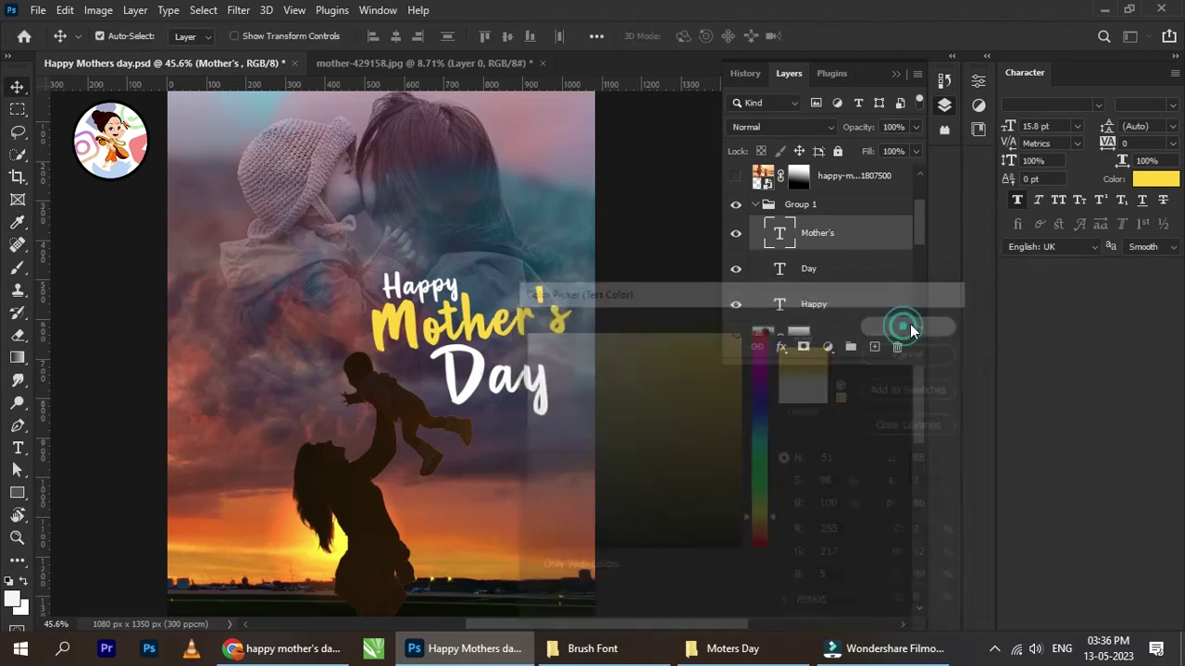
{"action": "scroll", "coordinate": [494, 338], "scroll_direction": "down", "scroll_amount": 2}
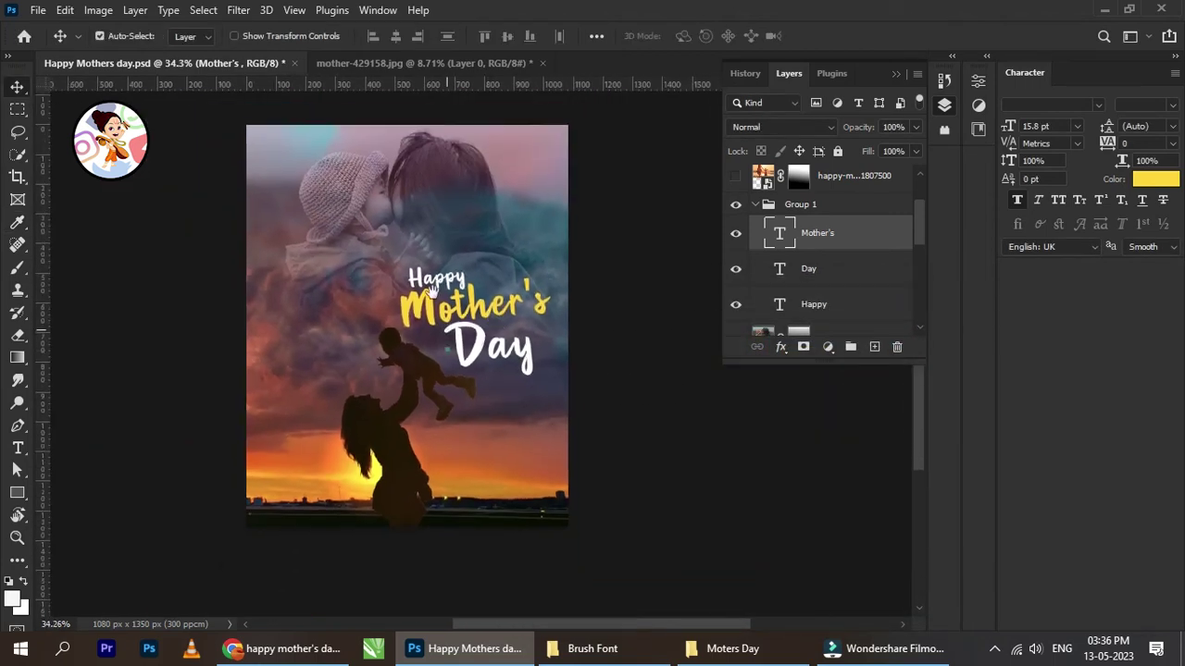
Save the poster document and collapse the lettering group, Group 1, in the layer stack
{"action": "key", "text": "ctrl+s"}
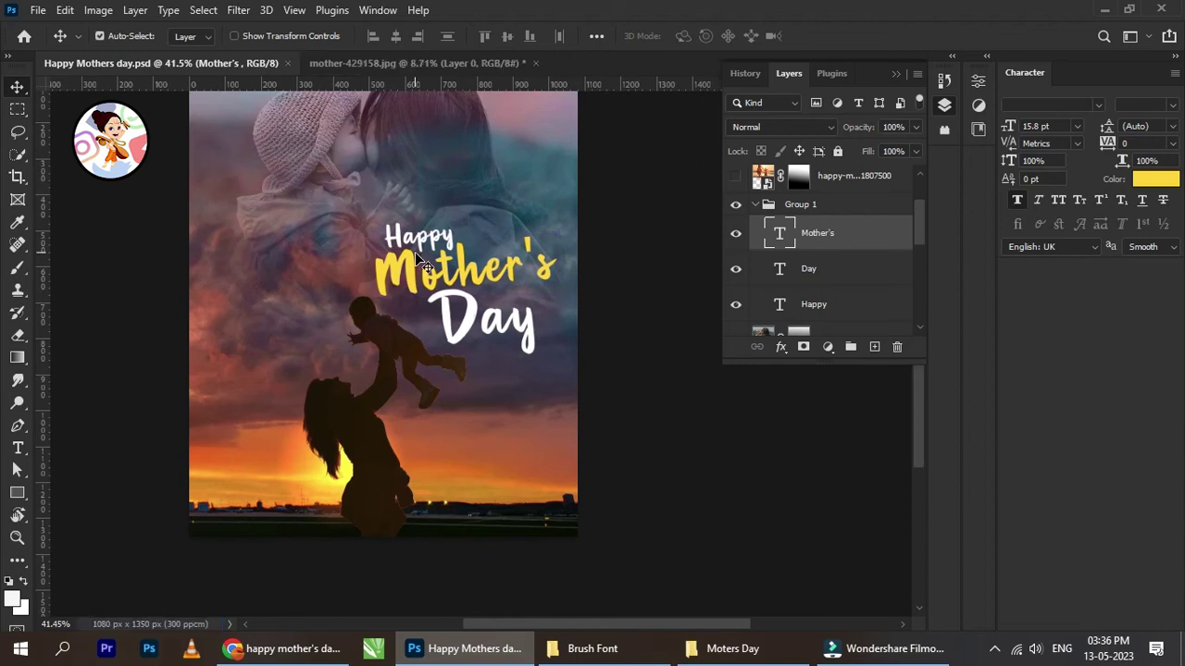
{"action": "left_click_drag", "start_coordinate": [414, 396], "coordinate": [404, 423]}
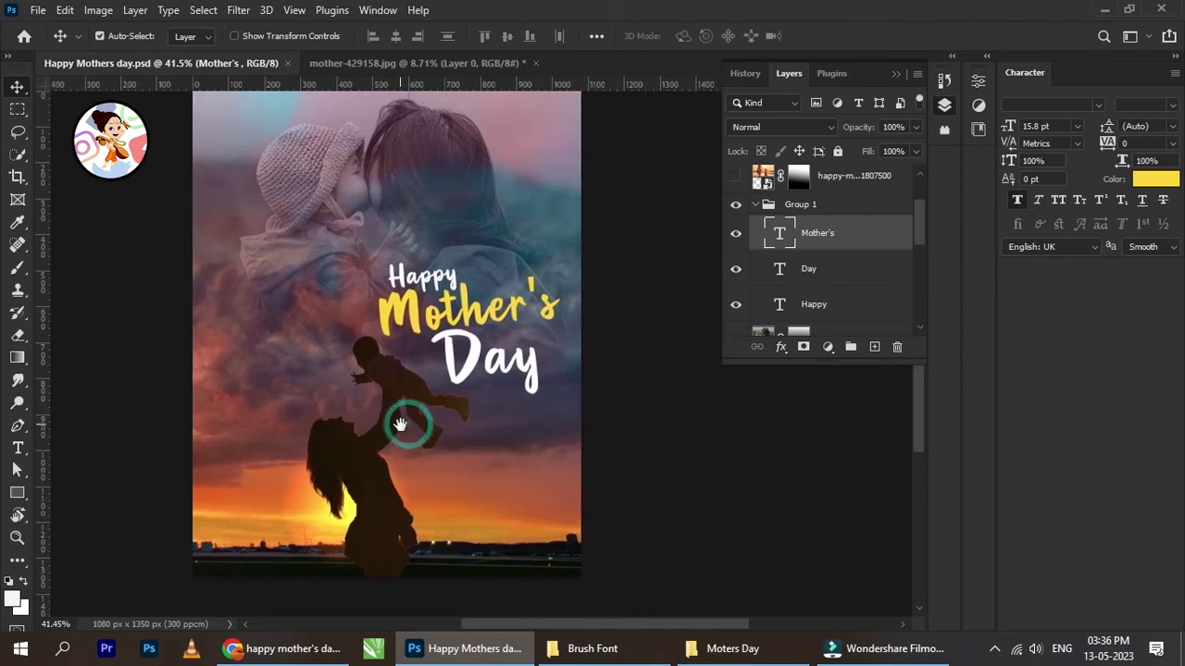
{"action": "scroll", "coordinate": [764, 267], "scroll_direction": "up", "scroll_amount": 2}
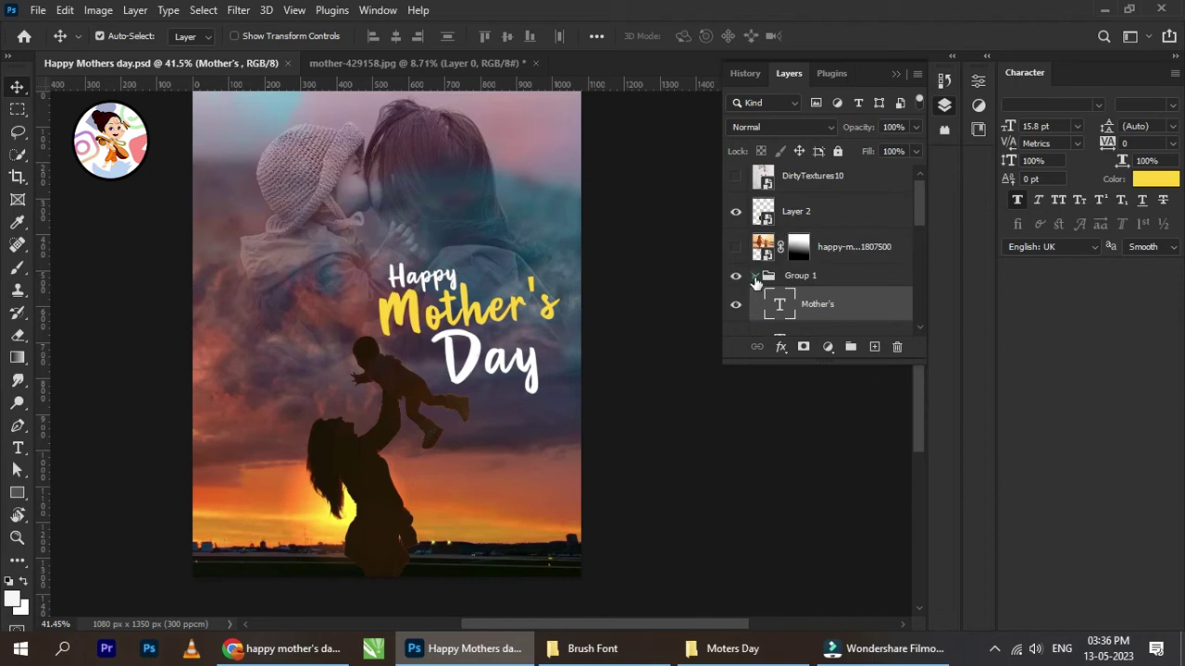
{"action": "left_click", "coordinate": [755, 278]}
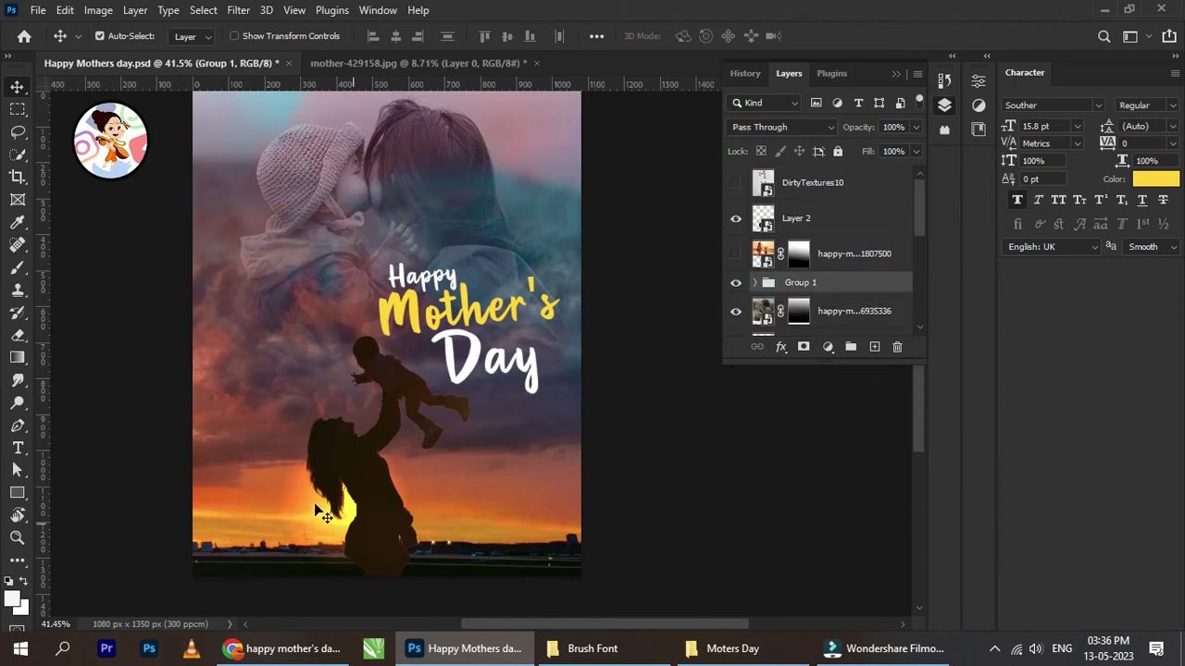
{"action": "left_click_drag", "start_coordinate": [403, 434], "coordinate": [442, 384]}
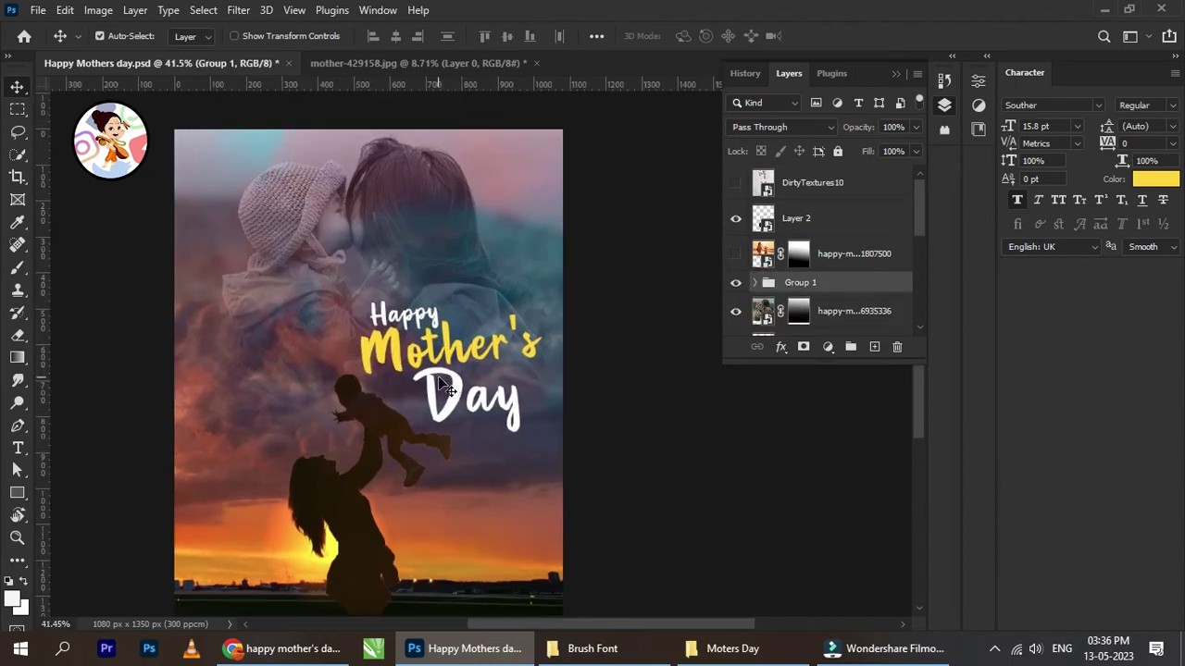
{"action": "key", "text": "Tab"}
{"action": "scroll", "coordinate": [534, 309], "scroll_direction": "up", "scroll_amount": 1}
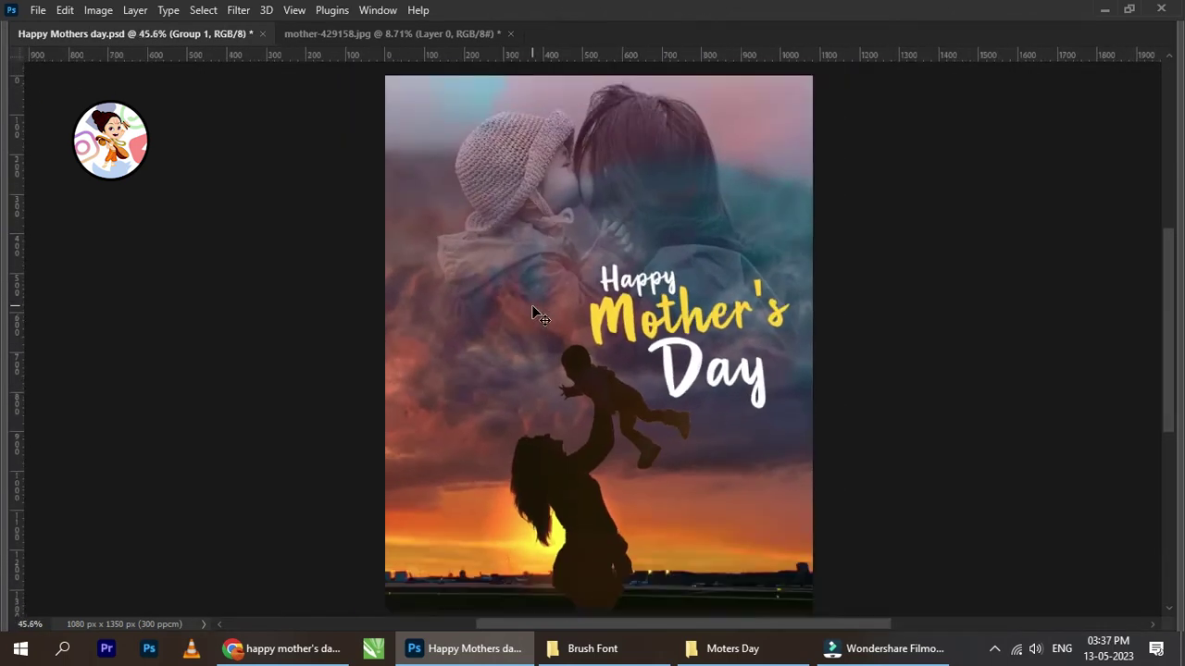
{"action": "key", "text": "Tab"}
{"action": "scroll", "coordinate": [535, 315], "scroll_direction": "down", "scroll_amount": 2}
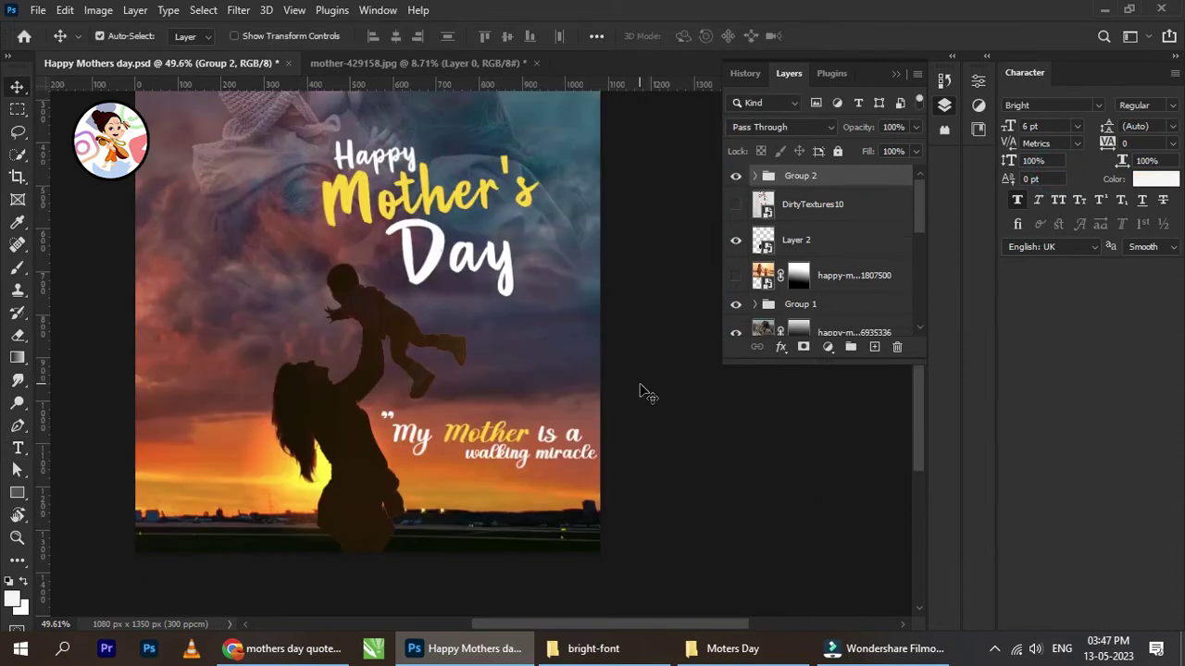
Move the "My Mother is a walking miracle" quote group to the empty sky left of the child and shrink it to about 82%
{"action": "scroll", "coordinate": [505, 399], "scroll_direction": "down", "scroll_amount": 3}
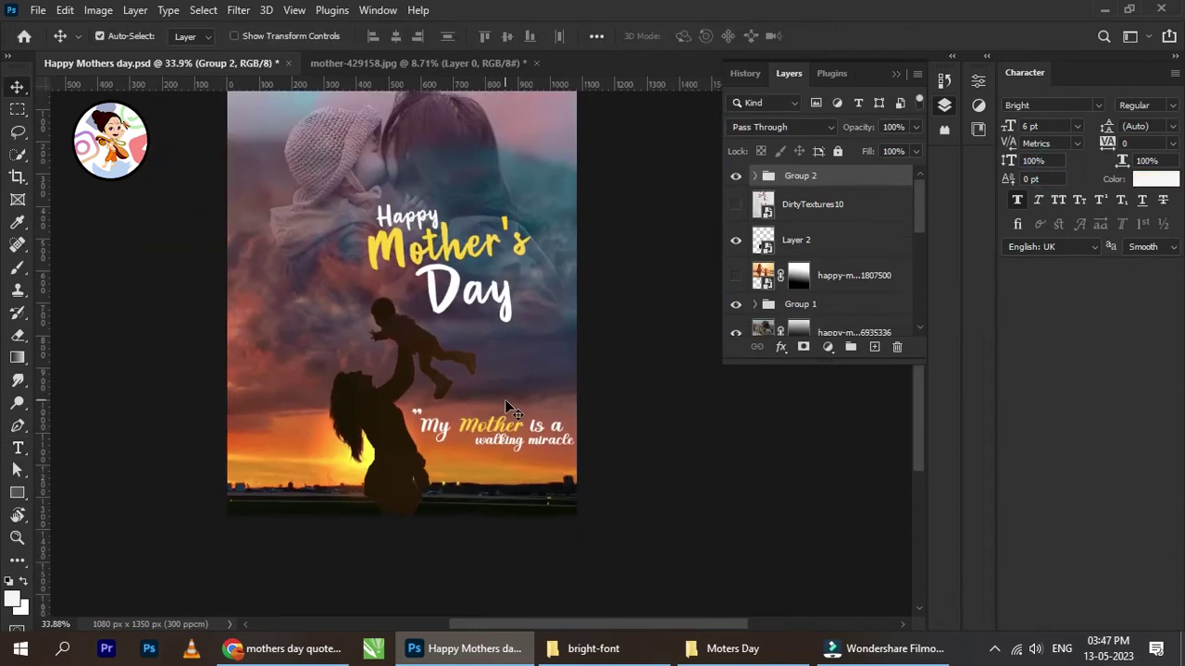
{"action": "scroll", "coordinate": [458, 377], "scroll_direction": "up", "scroll_amount": 3}
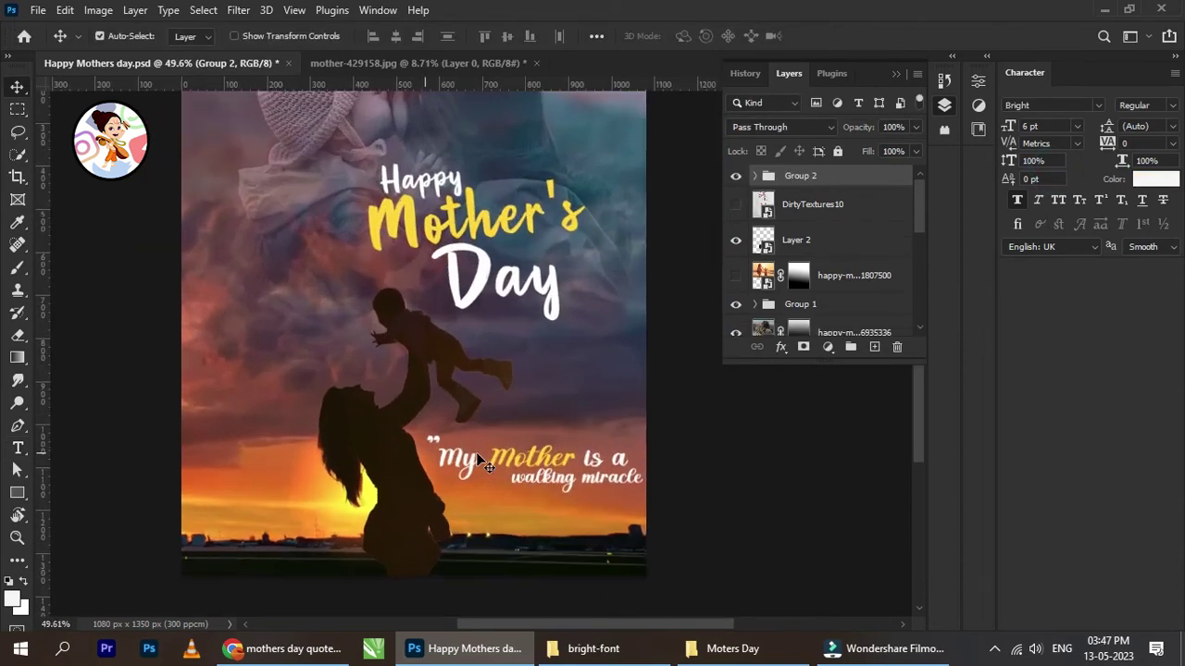
{"action": "left_click_drag", "start_coordinate": [441, 456], "coordinate": [331, 362]}
{"action": "key", "text": "ctrl+t"}
{"action": "scroll", "coordinate": [332, 362], "scroll_direction": "up", "scroll_amount": 2}
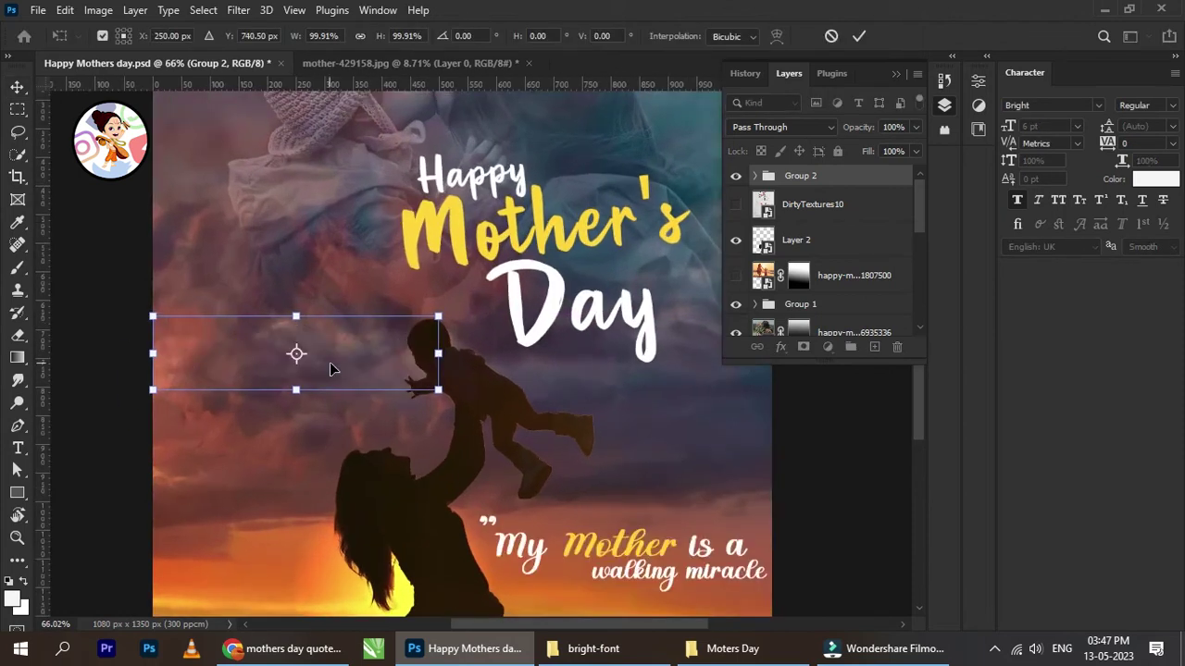
{"action": "left_click_drag", "start_coordinate": [450, 394], "coordinate": [396, 382]}
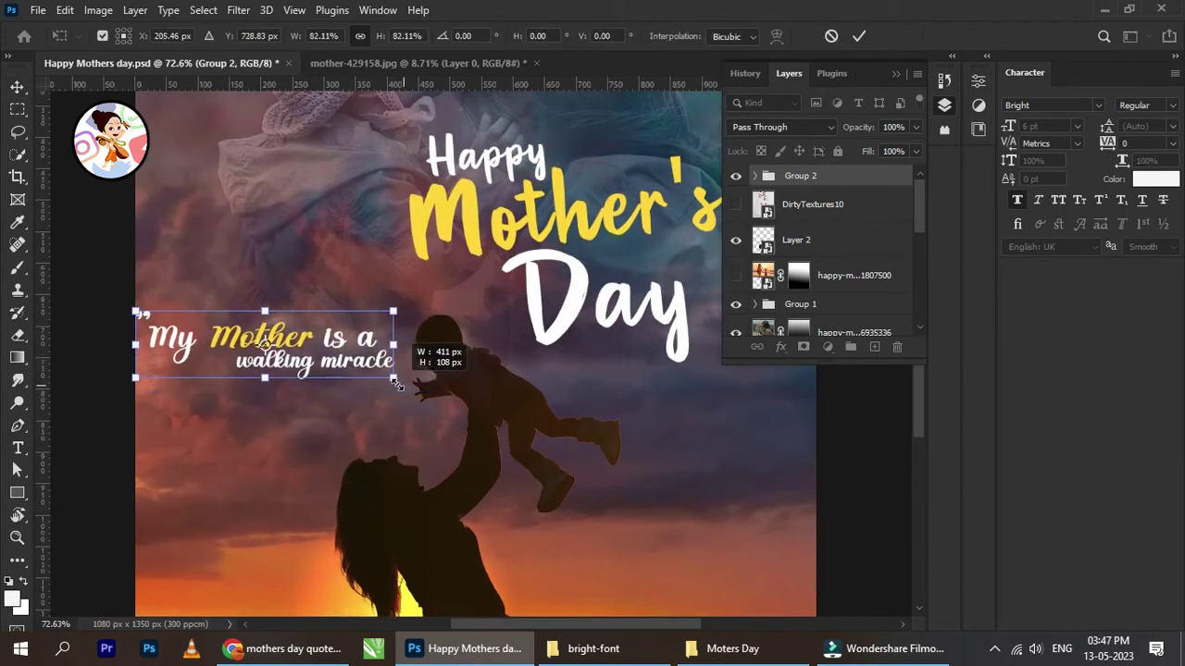
{"action": "left_click", "coordinate": [857, 36]}
Insert "is a" in front of "walking miracle" in the quote's second line
{"action": "scroll", "coordinate": [284, 383], "scroll_direction": "up", "scroll_amount": 3}
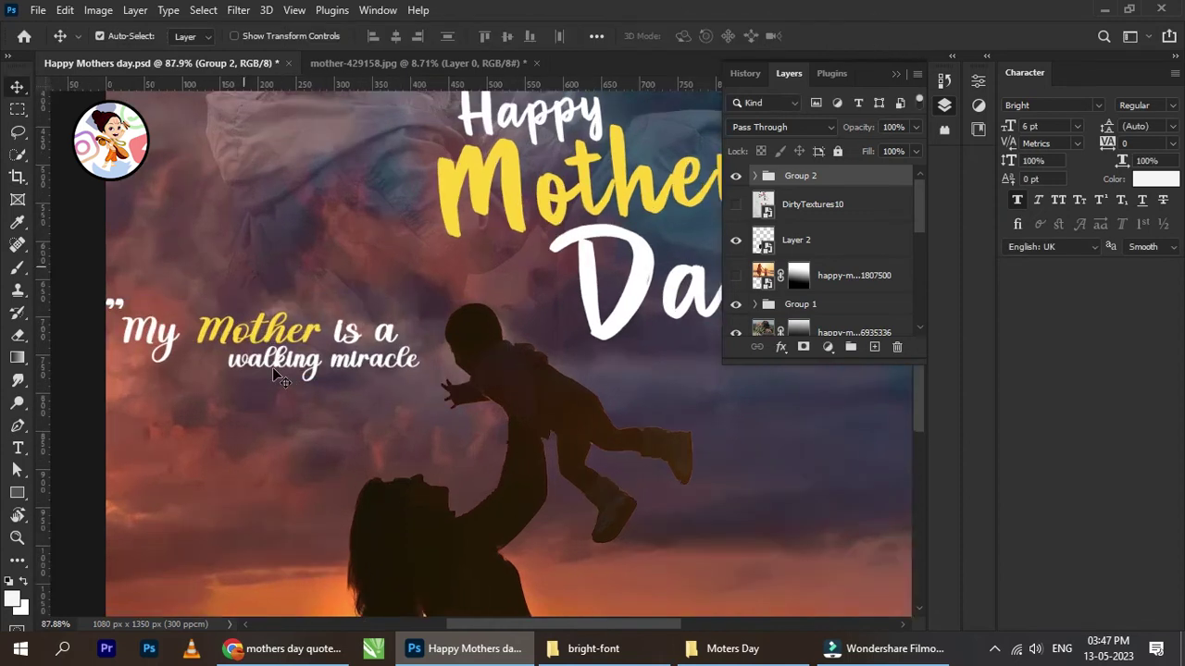
{"action": "left_click", "coordinate": [18, 448]}
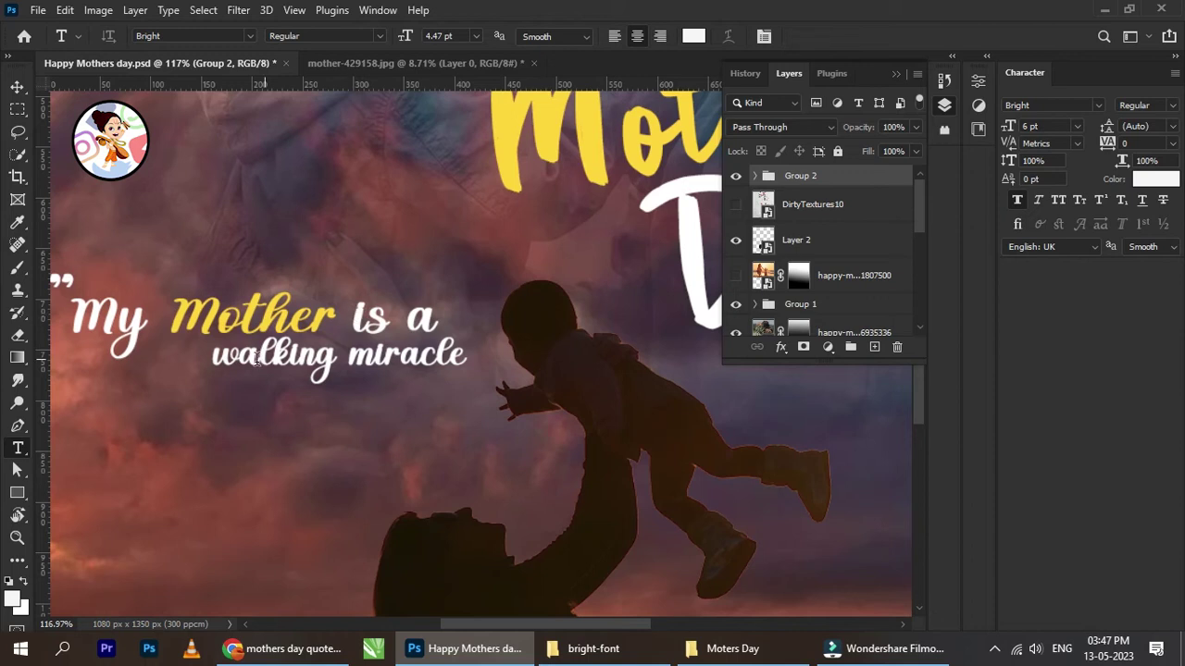
{"action": "left_click", "coordinate": [220, 359]}
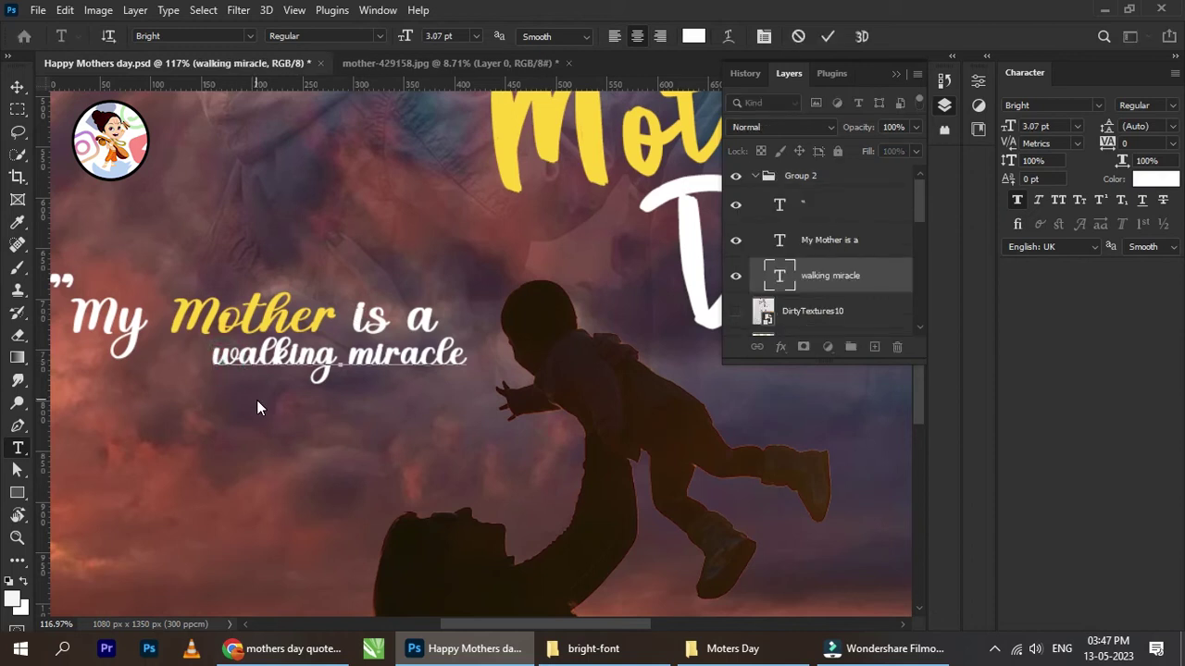
{"action": "type", "text": "I"}
{"action": "key", "text": "BackSpace"}
{"action": "type", "text": "is "}
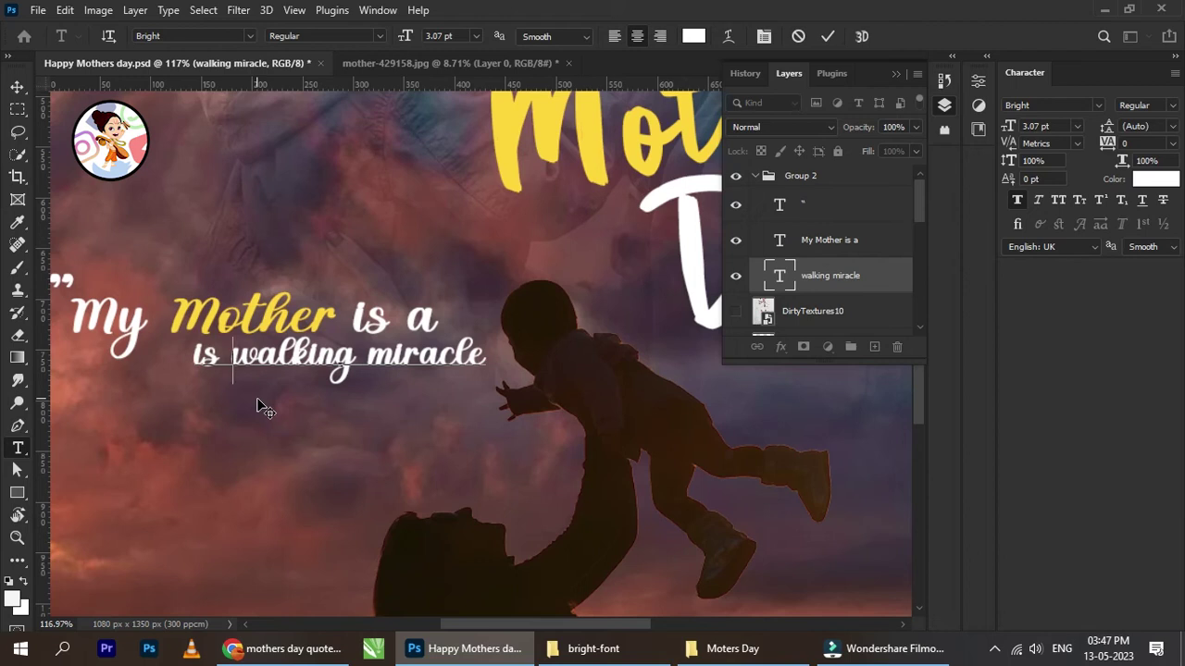
{"action": "type", "text": "a"}
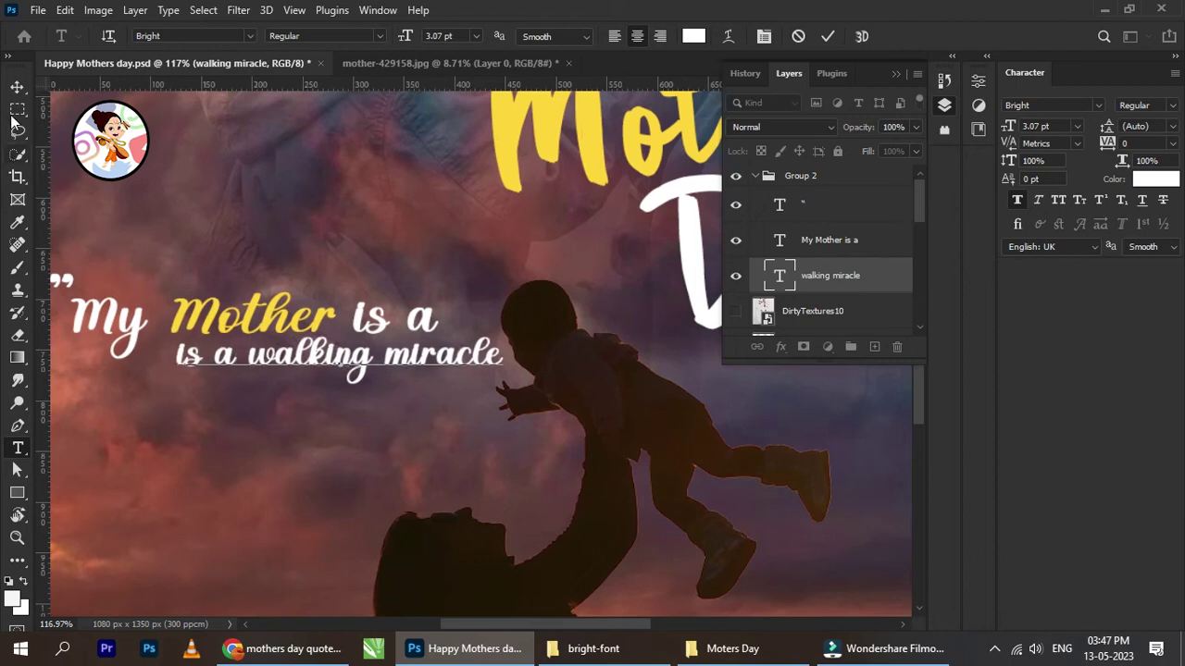
{"action": "left_click", "coordinate": [16, 86]}
Remove "is a" from the quote's first line so it reads "My Mother", and delete the quotation mark text layer
{"action": "left_click", "coordinate": [17, 448]}
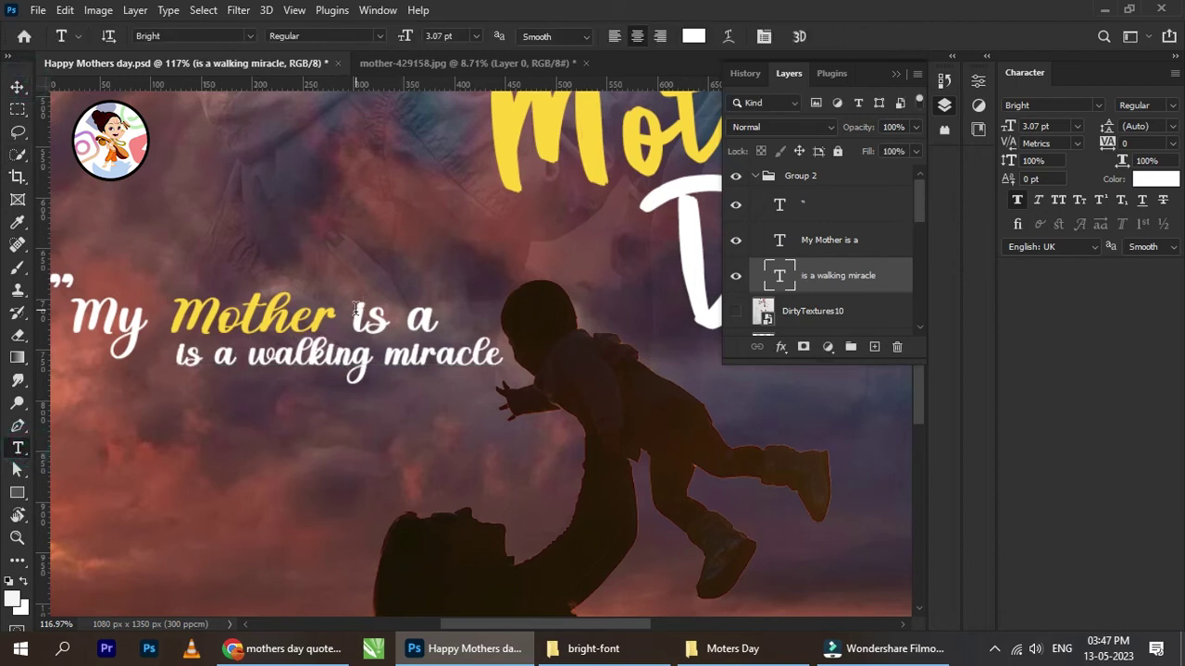
{"action": "left_click_drag", "start_coordinate": [355, 308], "coordinate": [436, 316]}
{"action": "key", "text": "BackSpace"}
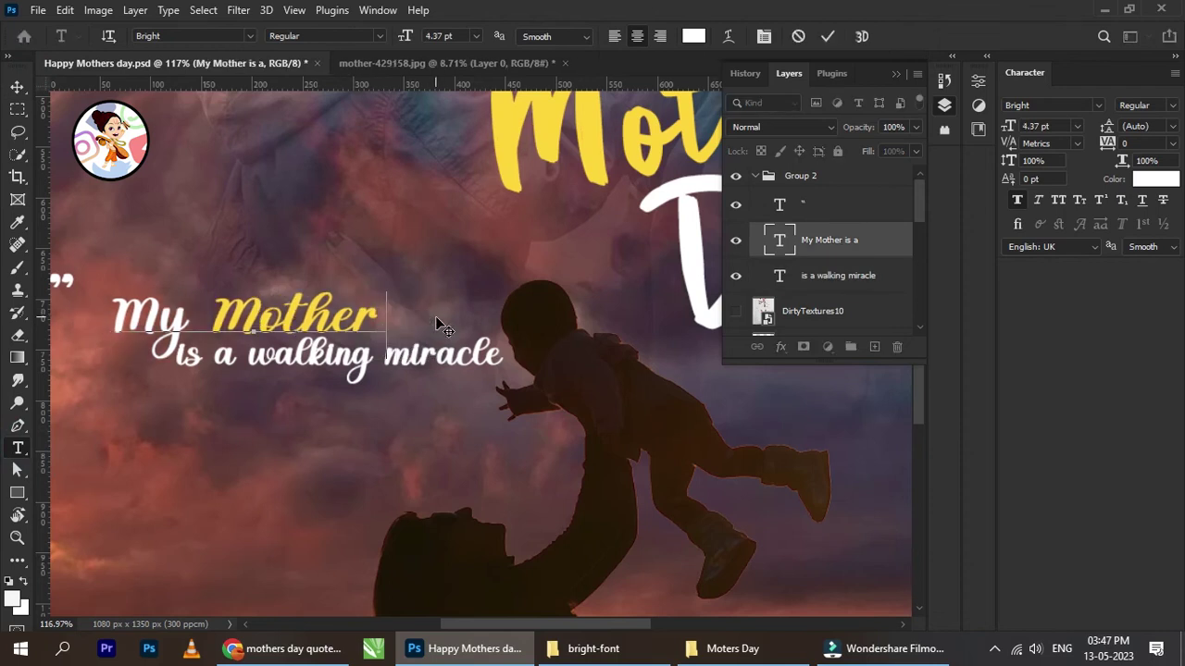
{"action": "key", "text": "BackSpace"}
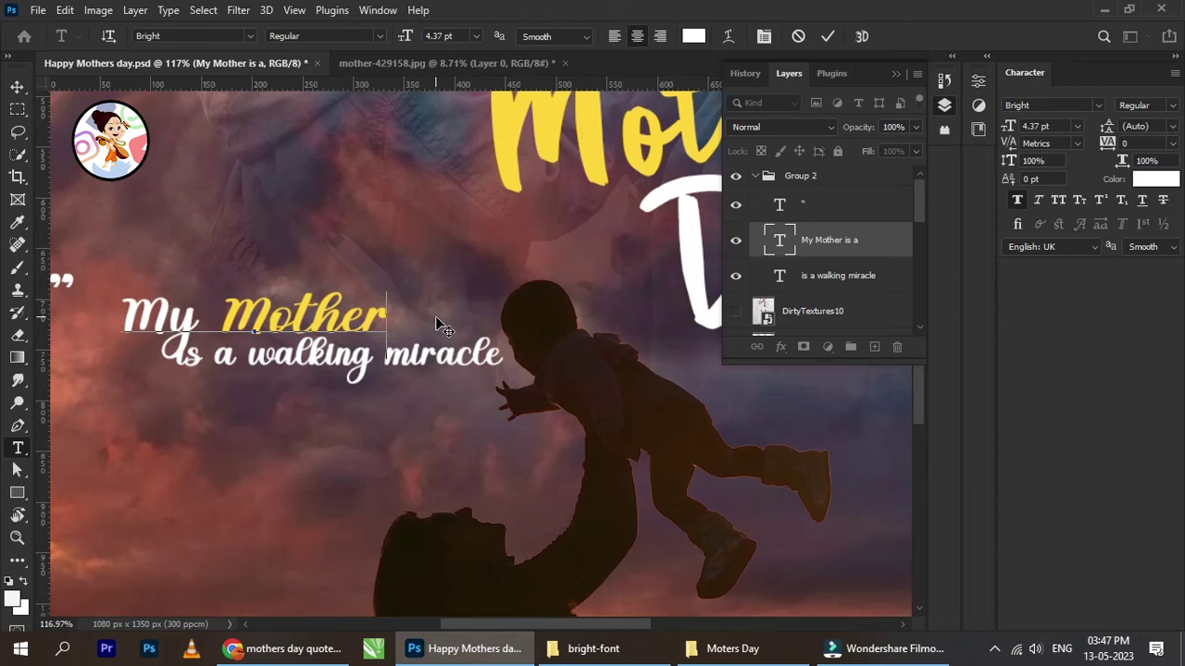
{"action": "left_click", "coordinate": [18, 87]}
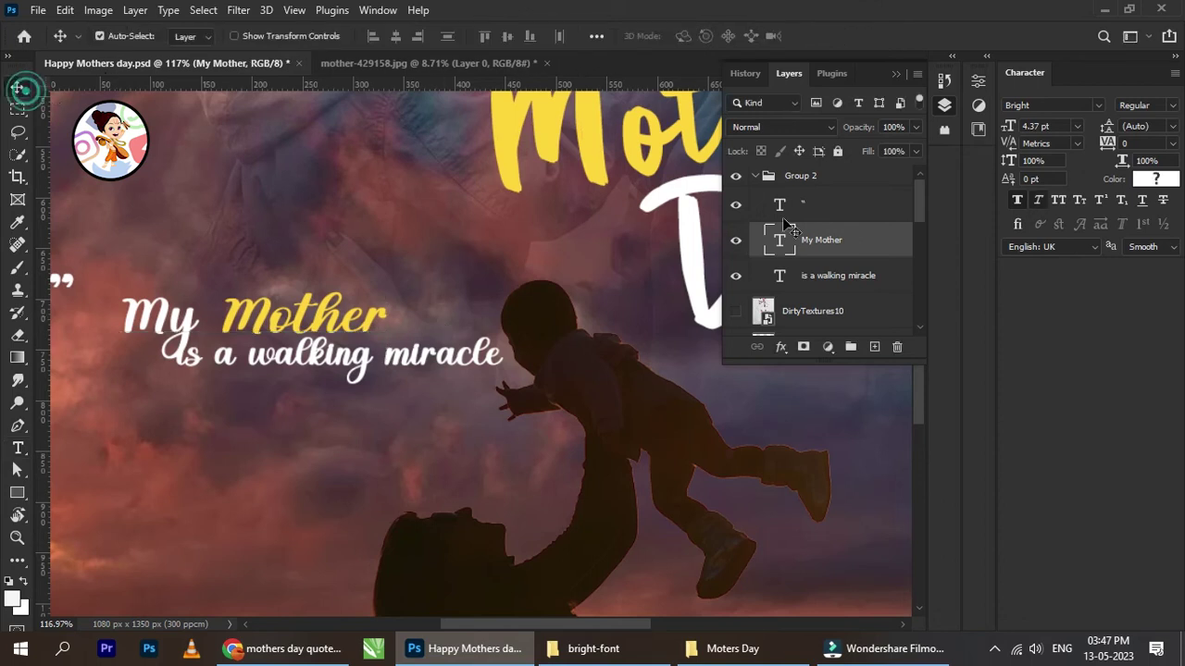
{"action": "left_click", "coordinate": [805, 212]}
{"action": "key", "text": "Delete"}
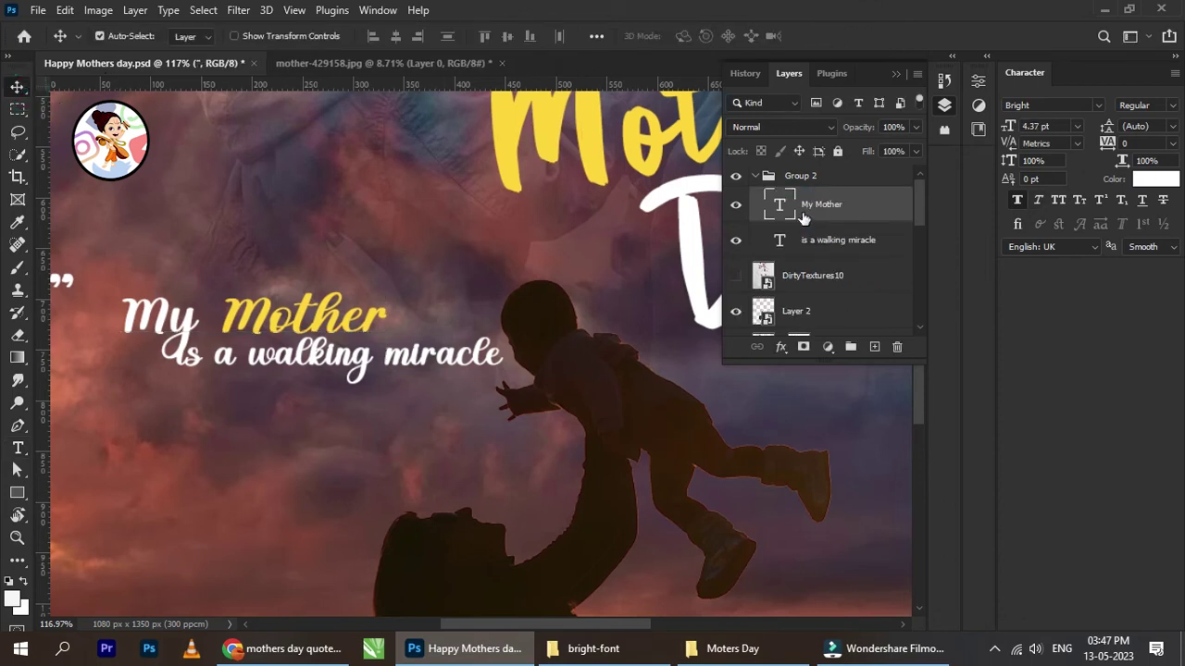
Enlarge the "My Mother" line to about 133% and shift it left, slightly above the second line
{"action": "scroll", "coordinate": [328, 271], "scroll_direction": "down", "scroll_amount": 2}
{"action": "left_click_drag", "start_coordinate": [261, 310], "coordinate": [368, 335]}
{"action": "scroll", "coordinate": [367, 335], "scroll_direction": "up", "scroll_amount": 1}
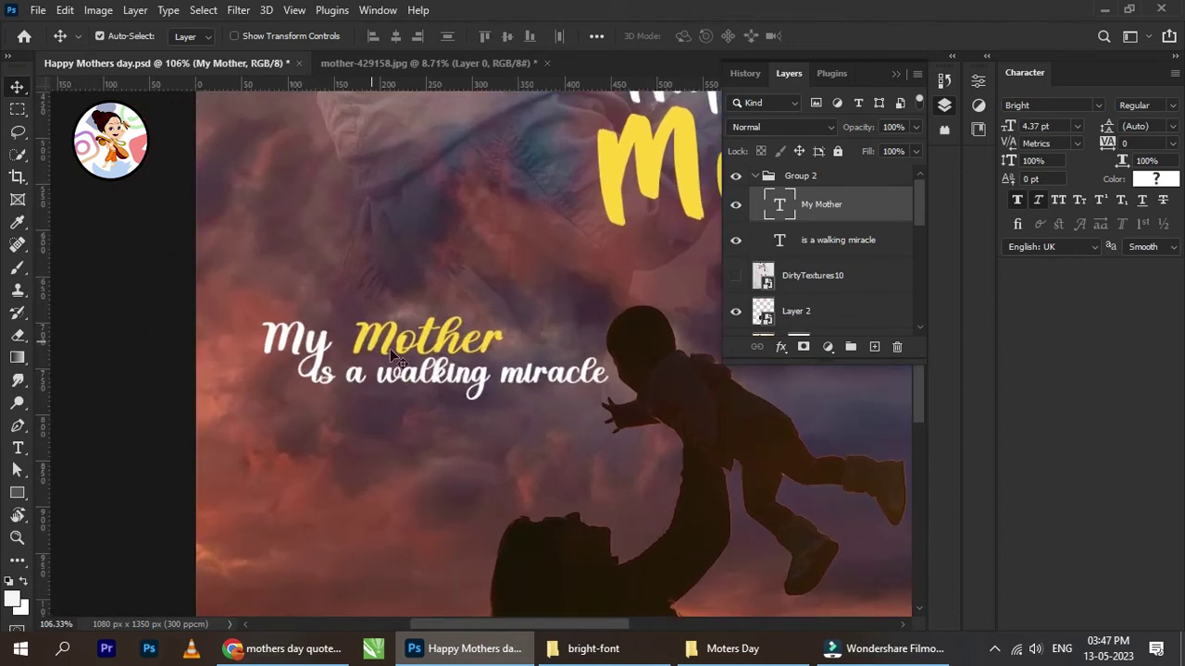
{"action": "right_click", "coordinate": [385, 343]}
{"action": "left_click", "coordinate": [435, 369]}
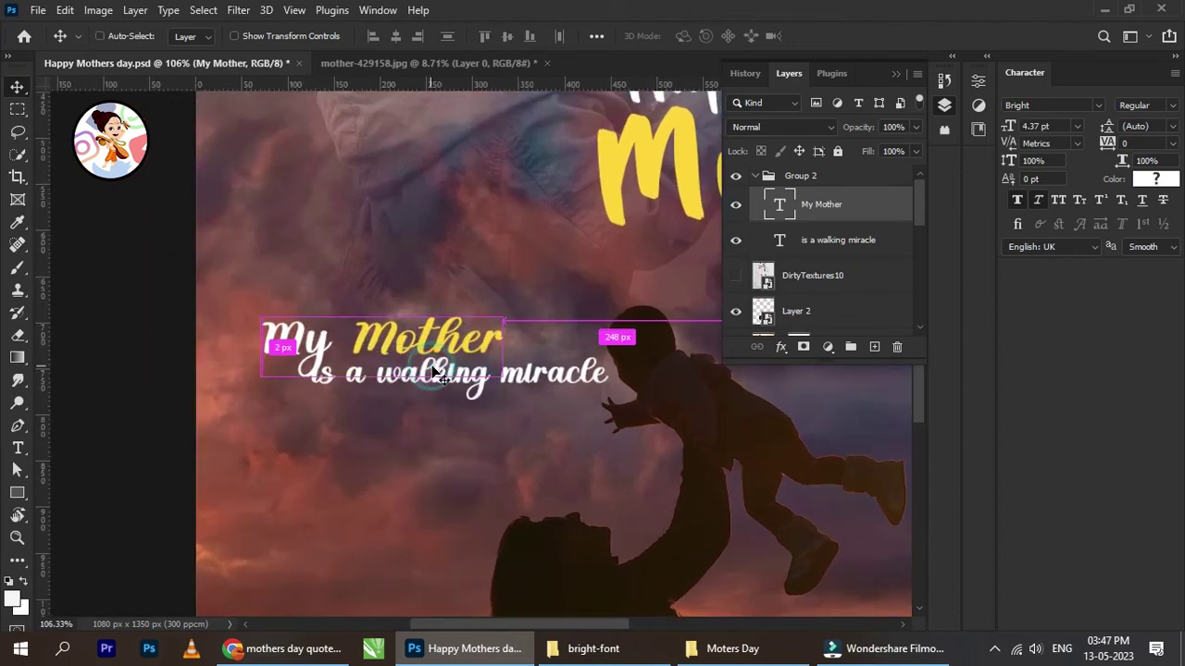
{"action": "key", "text": "ctrl+t"}
{"action": "left_click_drag", "start_coordinate": [497, 318], "coordinate": [583, 296]}
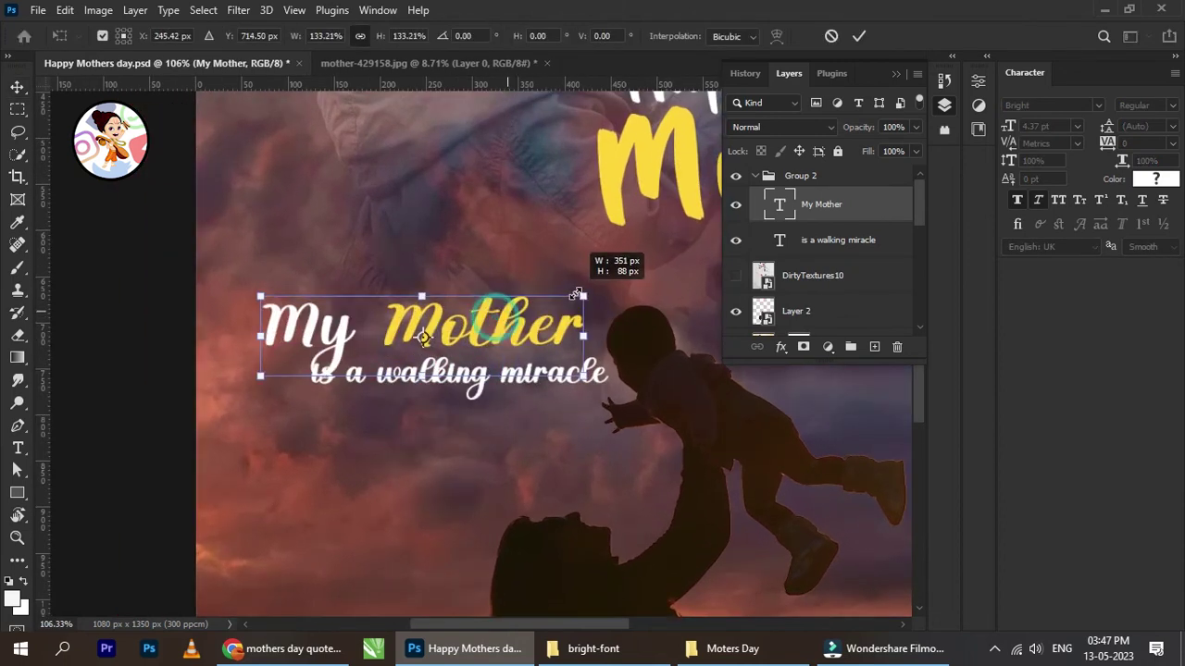
{"action": "left_click_drag", "start_coordinate": [539, 331], "coordinate": [481, 326]}
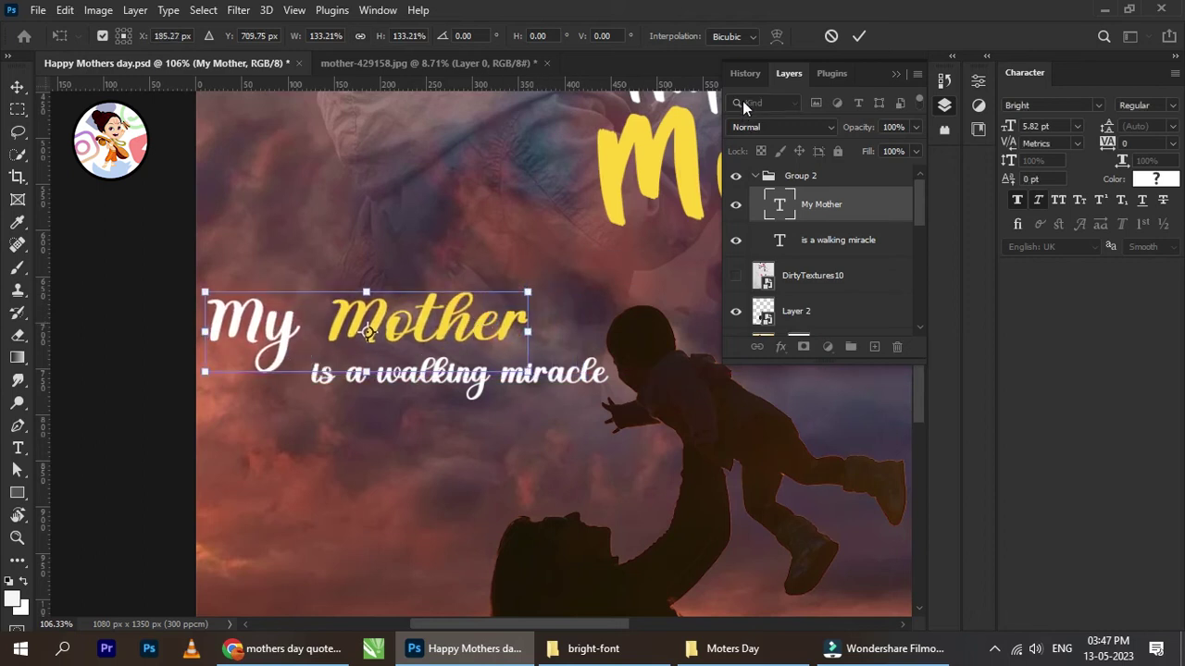
{"action": "left_click", "coordinate": [859, 38]}
Change the font of the "My Mother" line to Battako-DEMO FONT
{"action": "left_click", "coordinate": [1095, 104]}
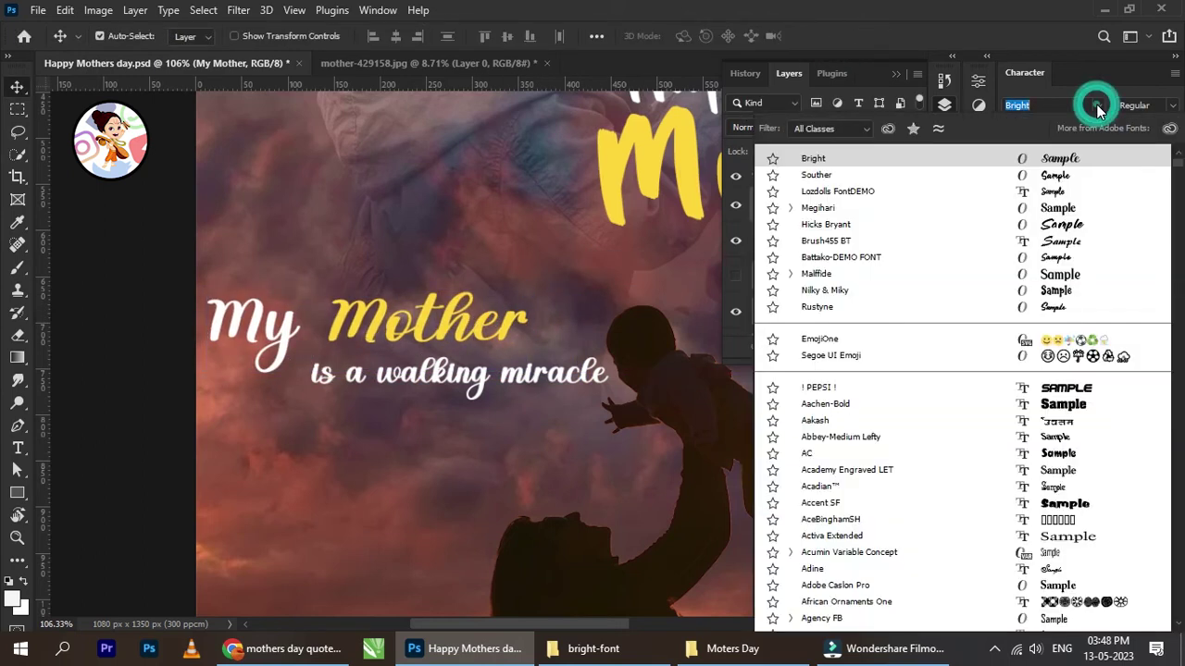
{"action": "left_click", "coordinate": [1066, 260]}
{"action": "scroll", "coordinate": [363, 344], "scroll_direction": "up", "scroll_amount": 2}
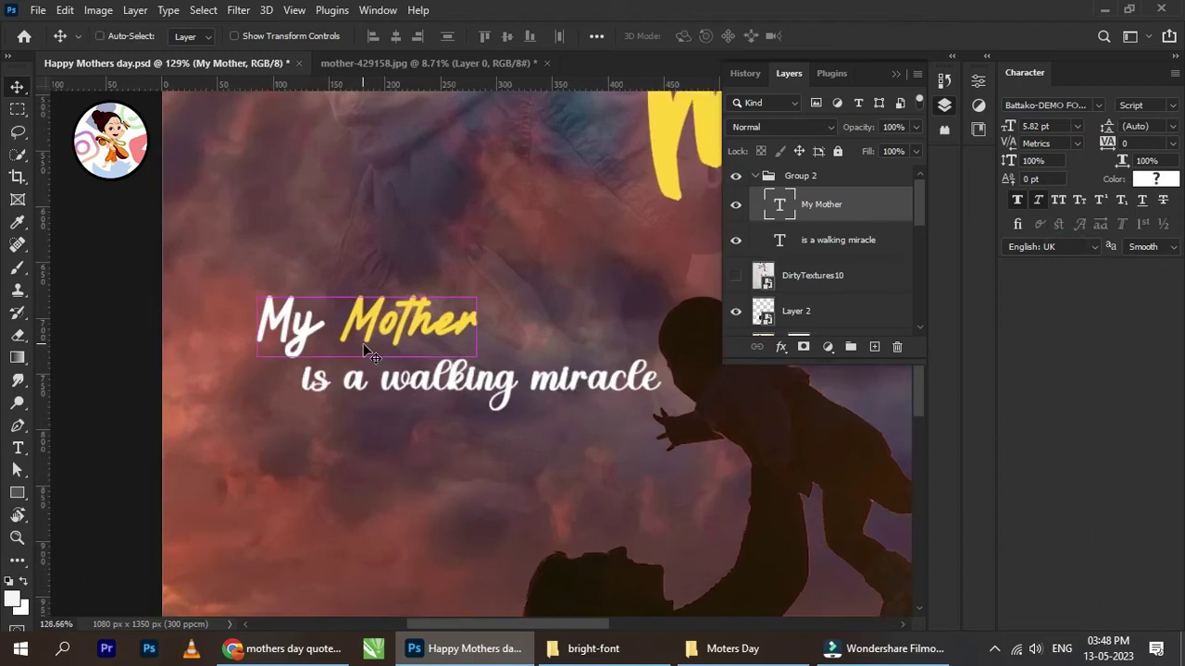
Enlarge the "My Mother" line to about 139%, offset left of the second line, and turn off its faux italic
{"action": "key", "text": "ctrl+t"}
{"action": "left_click_drag", "start_coordinate": [479, 274], "coordinate": [538, 263]}
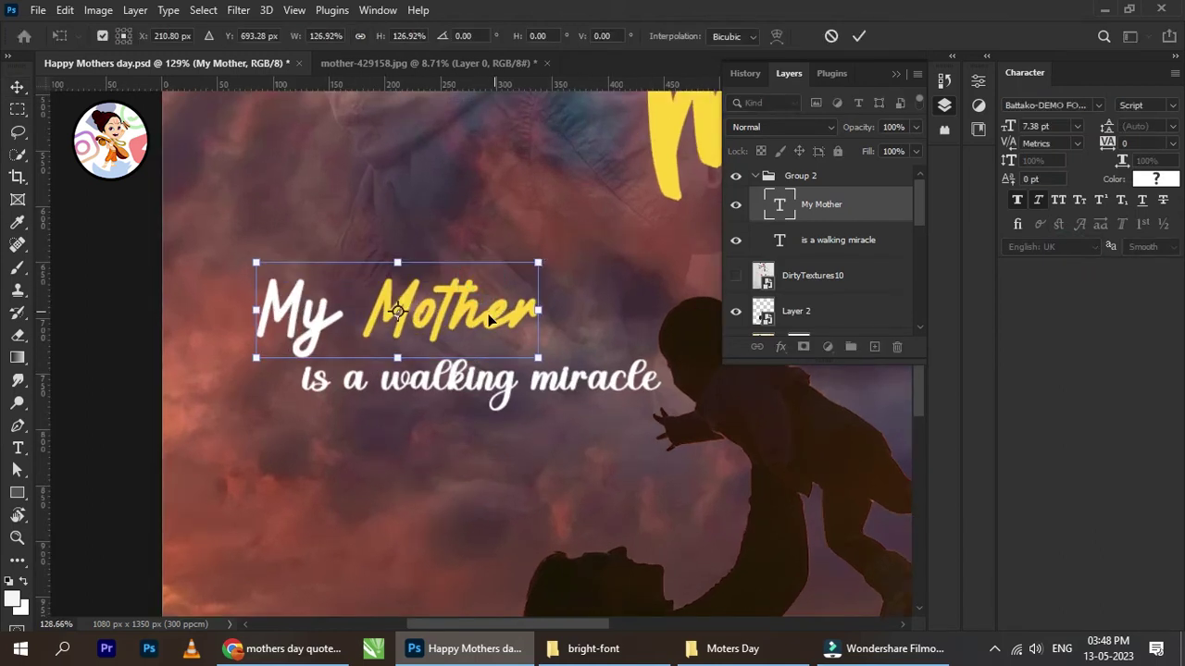
{"action": "left_click_drag", "start_coordinate": [489, 318], "coordinate": [420, 329]}
{"action": "left_click_drag", "start_coordinate": [470, 276], "coordinate": [497, 266]}
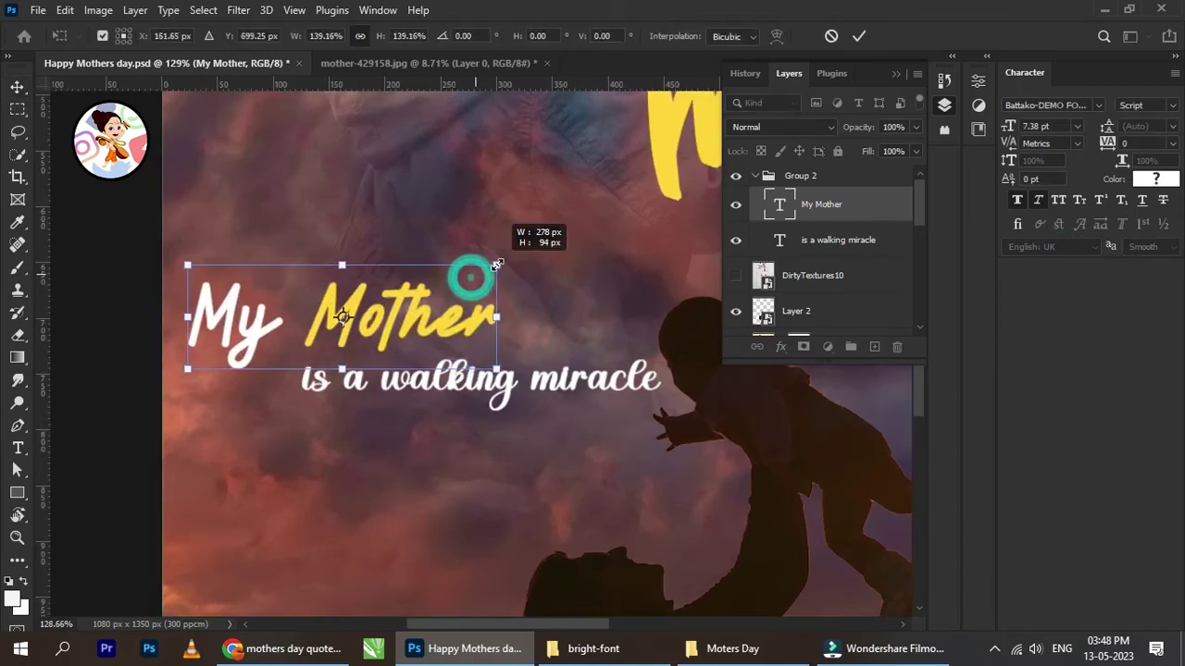
{"action": "left_click", "coordinate": [866, 37]}
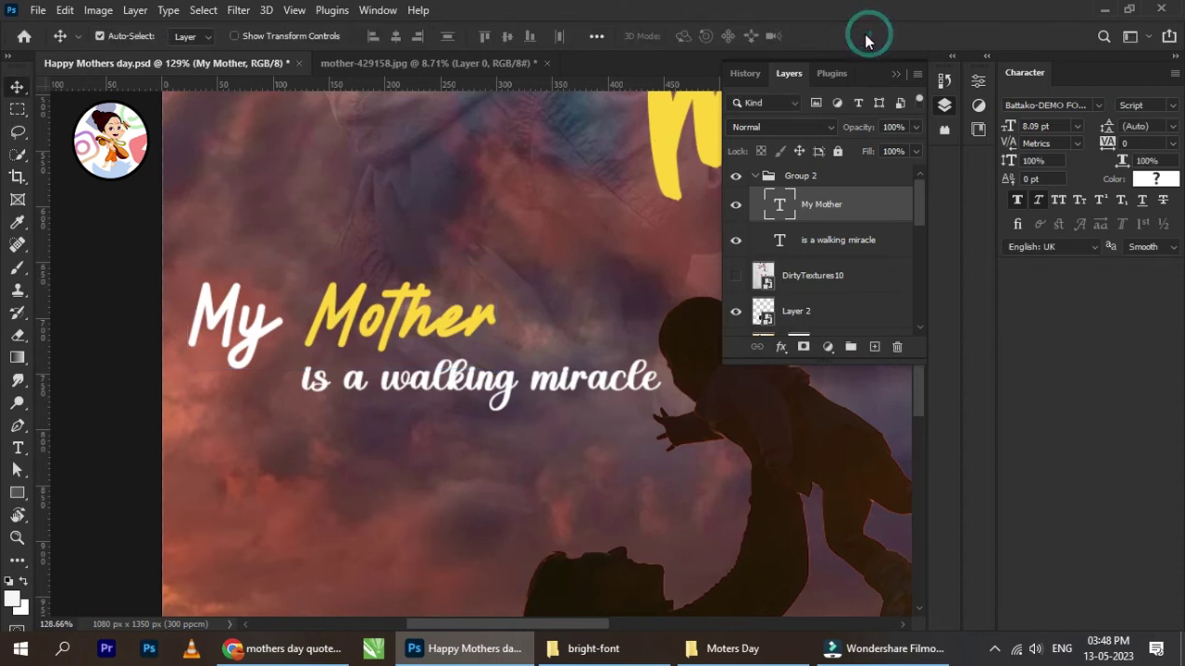
{"action": "left_click", "coordinate": [1039, 201]}
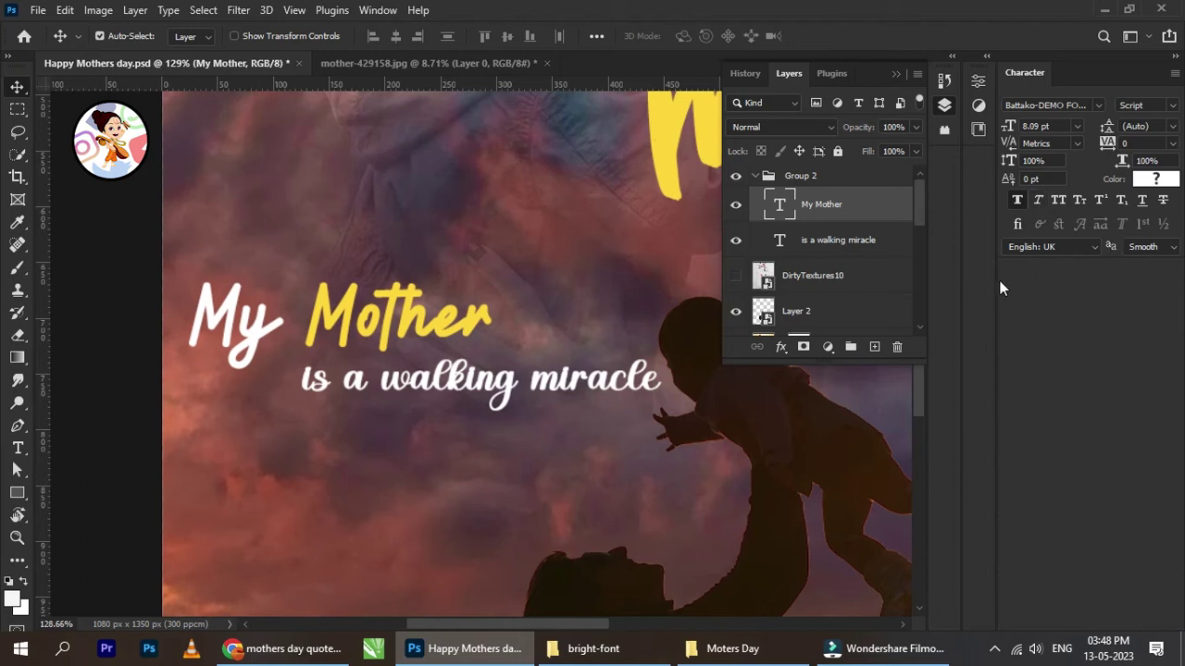
Move the "is a walking miracle" line left so it sits beneath "My Mother"
{"action": "right_click", "coordinate": [488, 384]}
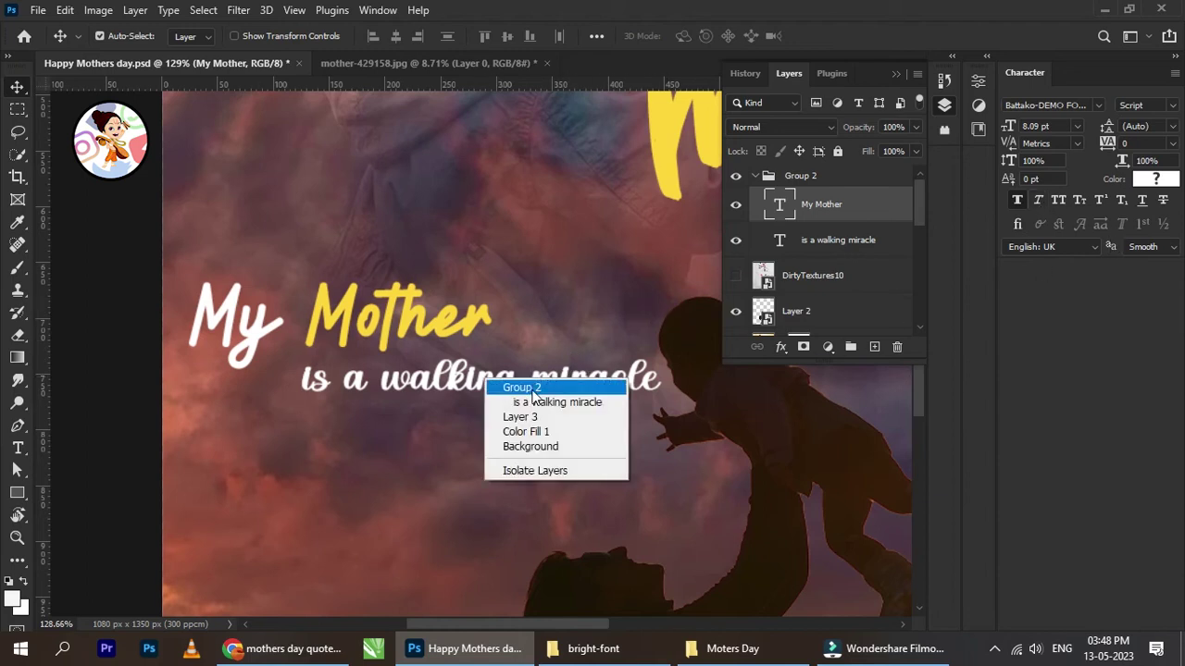
{"action": "left_click", "coordinate": [543, 402]}
{"action": "left_click_drag", "start_coordinate": [574, 381], "coordinate": [516, 385]}
{"action": "scroll", "coordinate": [508, 395], "scroll_direction": "up", "scroll_amount": 1}
{"action": "key", "text": "Right"}
{"action": "key", "text": "Right"}
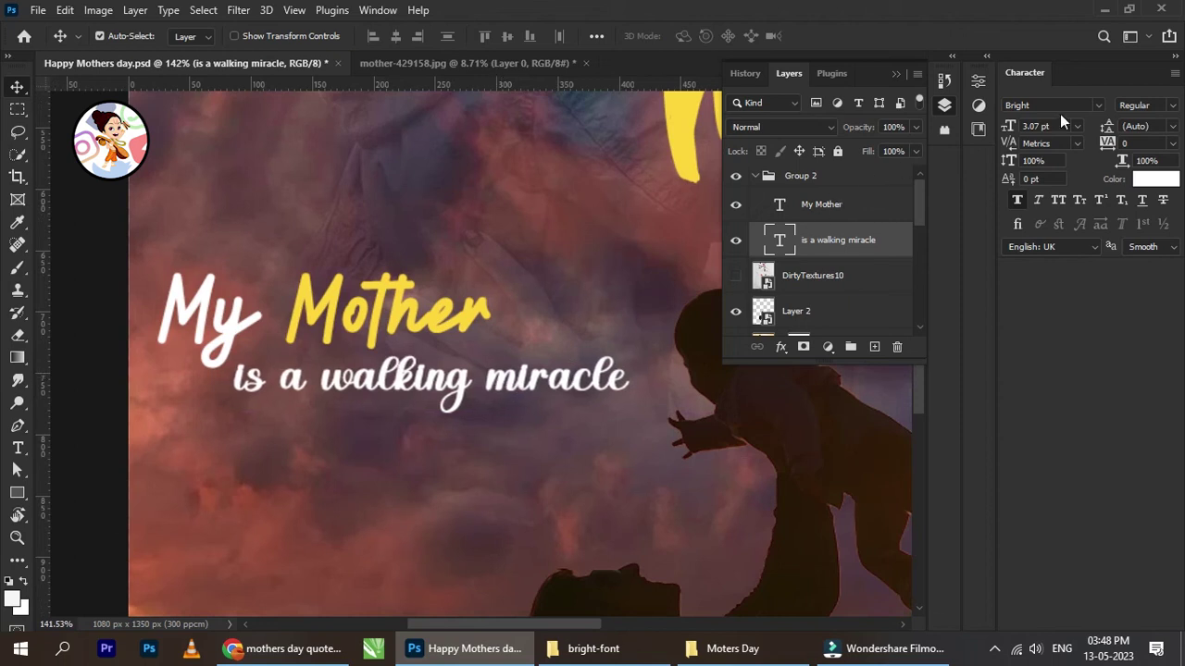
Change the font of the "is a walking miracle" line to Lozdolls FontDEMO
{"action": "left_click", "coordinate": [1098, 104]}
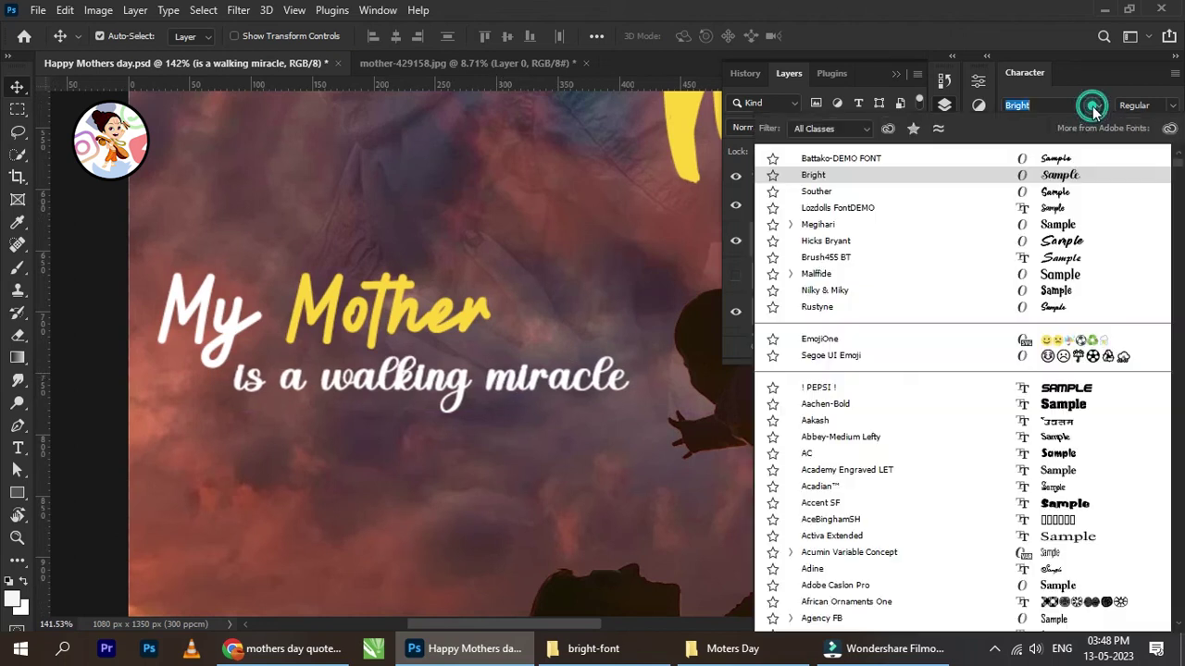
{"action": "left_click", "coordinate": [1052, 211]}
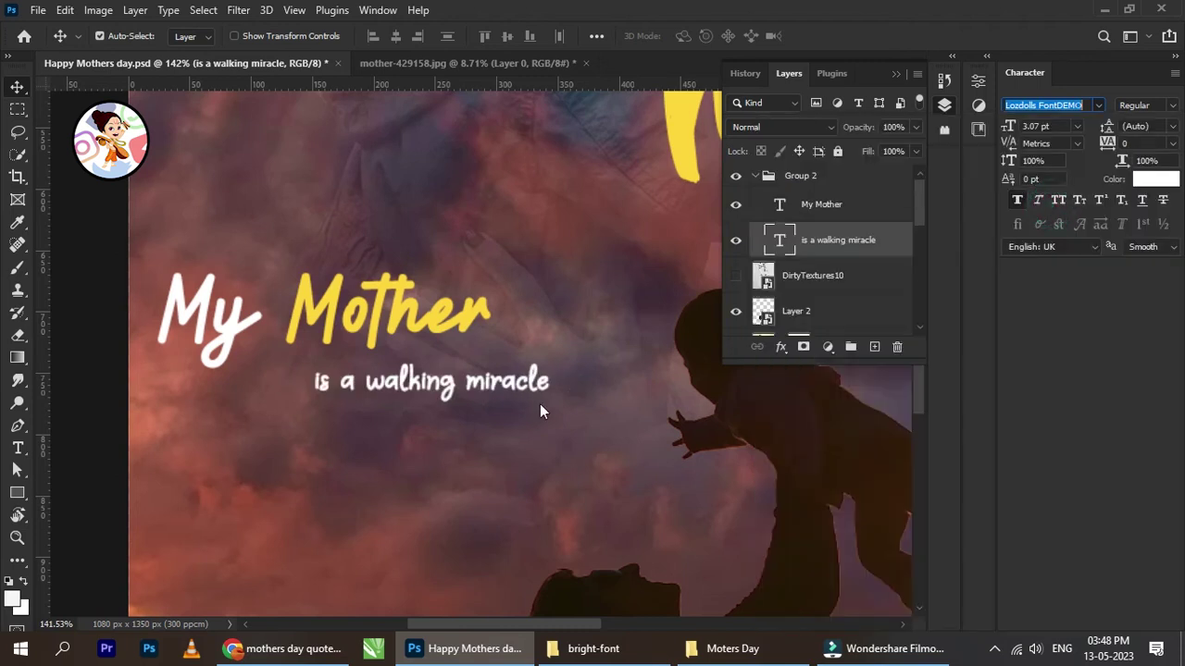
{"action": "scroll", "coordinate": [442, 398], "scroll_direction": "up", "scroll_amount": 1}
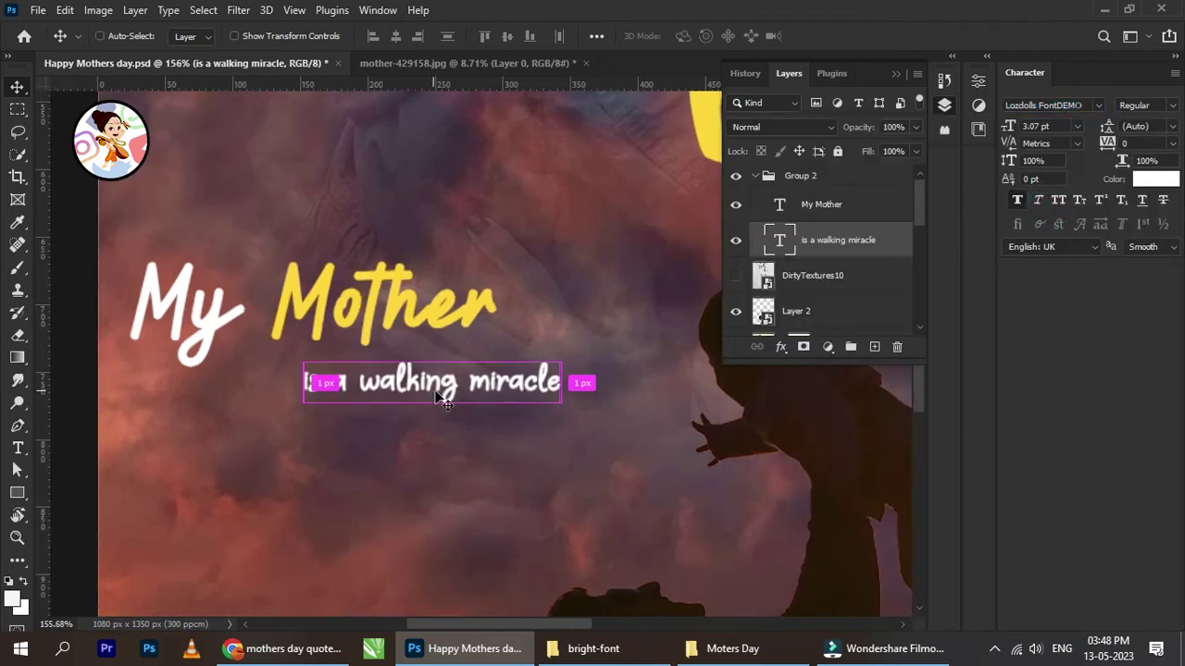
{"action": "scroll", "coordinate": [446, 395], "scroll_direction": "up", "scroll_amount": 3}
{"action": "scroll", "coordinate": [448, 385], "scroll_direction": "down", "scroll_amount": 4}
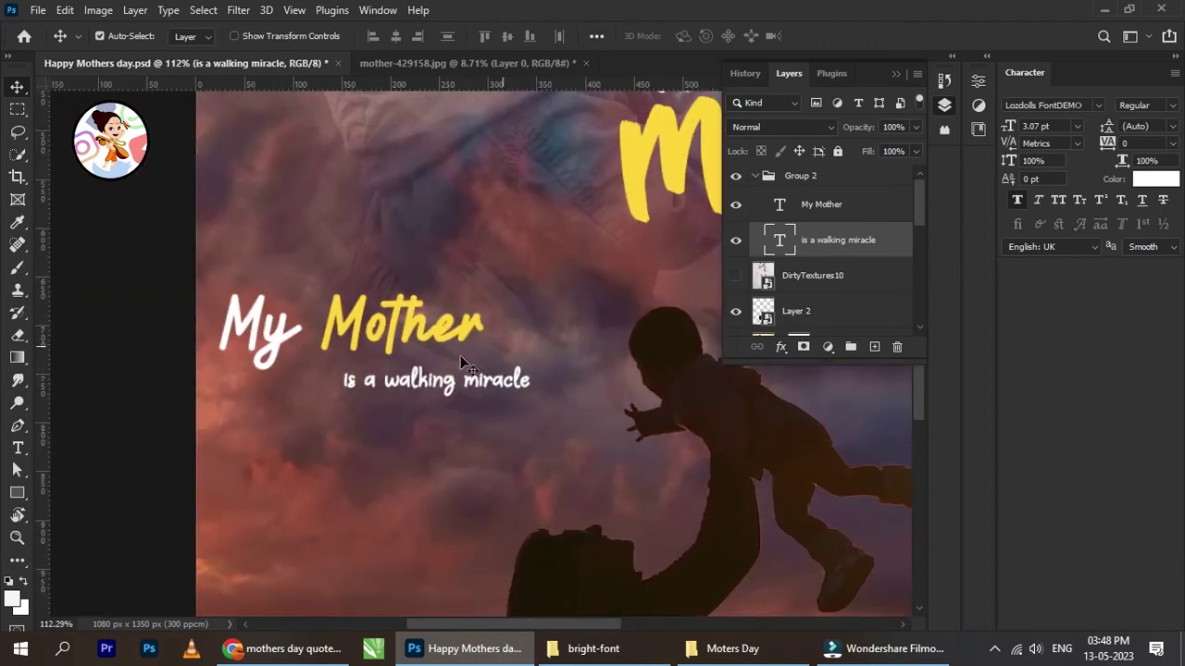
Enlarge the "is a walking miracle" line to about 129%, extending it up and toward the child
{"action": "scroll", "coordinate": [453, 366], "scroll_direction": "up", "scroll_amount": 2}
{"action": "left_click", "coordinate": [435, 380]}
{"action": "key", "text": "ctrl+t"}
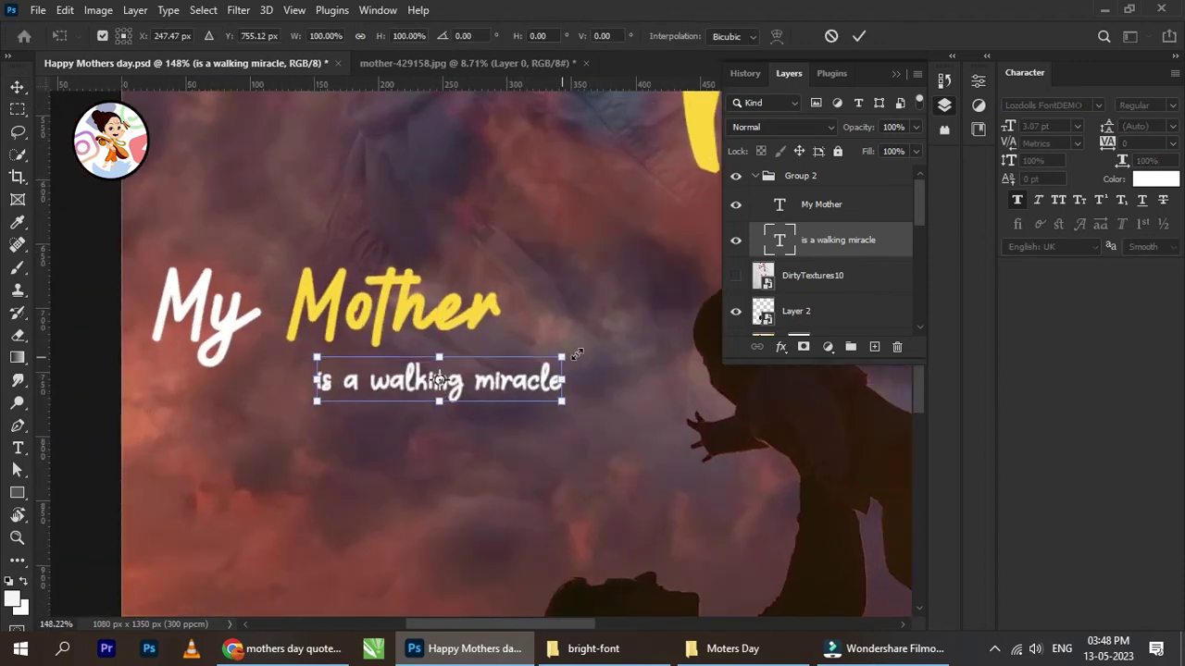
{"action": "left_click_drag", "start_coordinate": [576, 355], "coordinate": [652, 342]}
{"action": "left_click", "coordinate": [858, 36]}
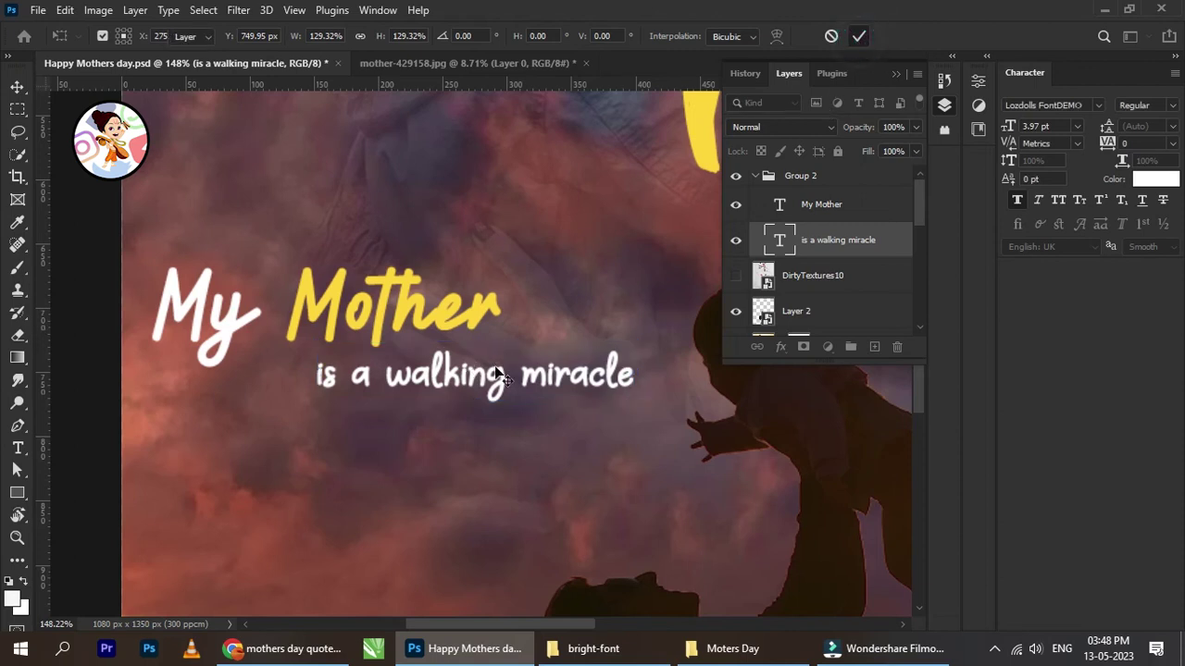
Nudge the "is a walking miracle" line left and up so it tucks against the tail of the "y" in "My"
{"action": "scroll", "coordinate": [497, 372], "scroll_direction": "up", "scroll_amount": 2}
{"action": "scroll", "coordinate": [495, 370], "scroll_direction": "down", "scroll_amount": 3}
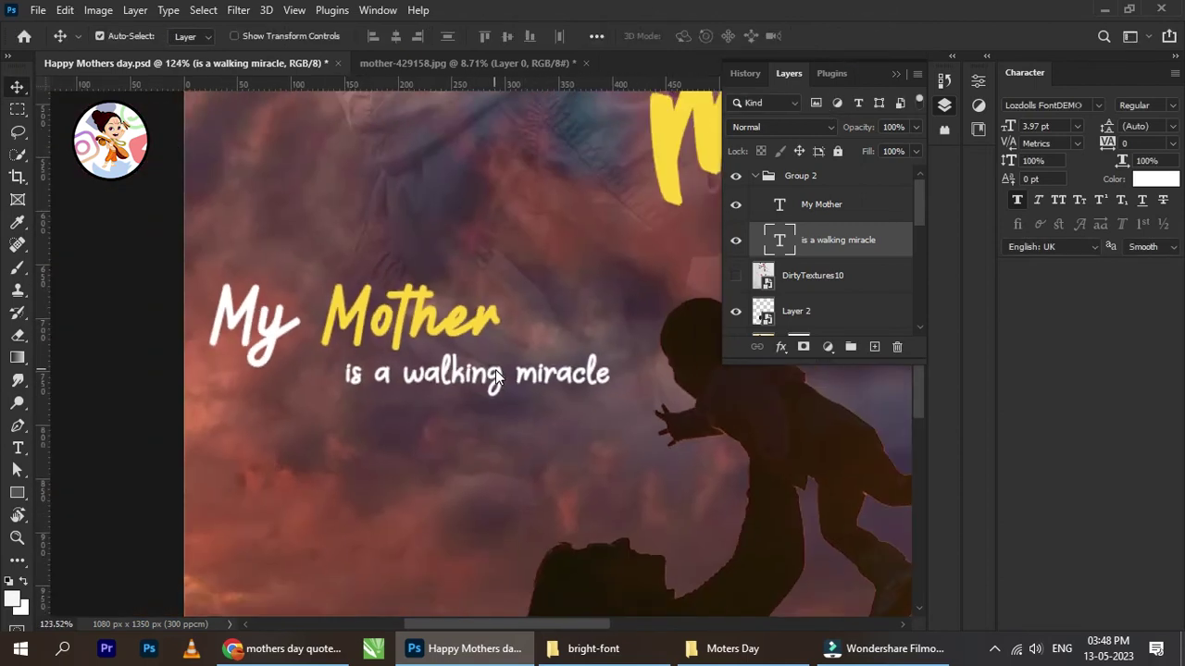
{"action": "key", "text": "Left"}
{"action": "key", "text": "Left"}
{"action": "key", "text": "Left"}
{"action": "key", "text": "Left"}
{"action": "key", "text": "Left"}
{"action": "key", "text": "Left"}
{"action": "key", "text": "Left"}
{"action": "key", "text": "Left"}
{"action": "key", "text": "Left"}
{"action": "key", "text": "Left"}
{"action": "key", "text": "Left"}
{"action": "key", "text": "Left"}
{"action": "key", "text": "Left"}
{"action": "key", "text": "Left"}
{"action": "key", "text": "Left"}
{"action": "key", "text": "Left"}
{"action": "key", "text": "Left"}
{"action": "key", "text": "Left"}
{"action": "key", "text": "Left"}
{"action": "key", "text": "Left"}
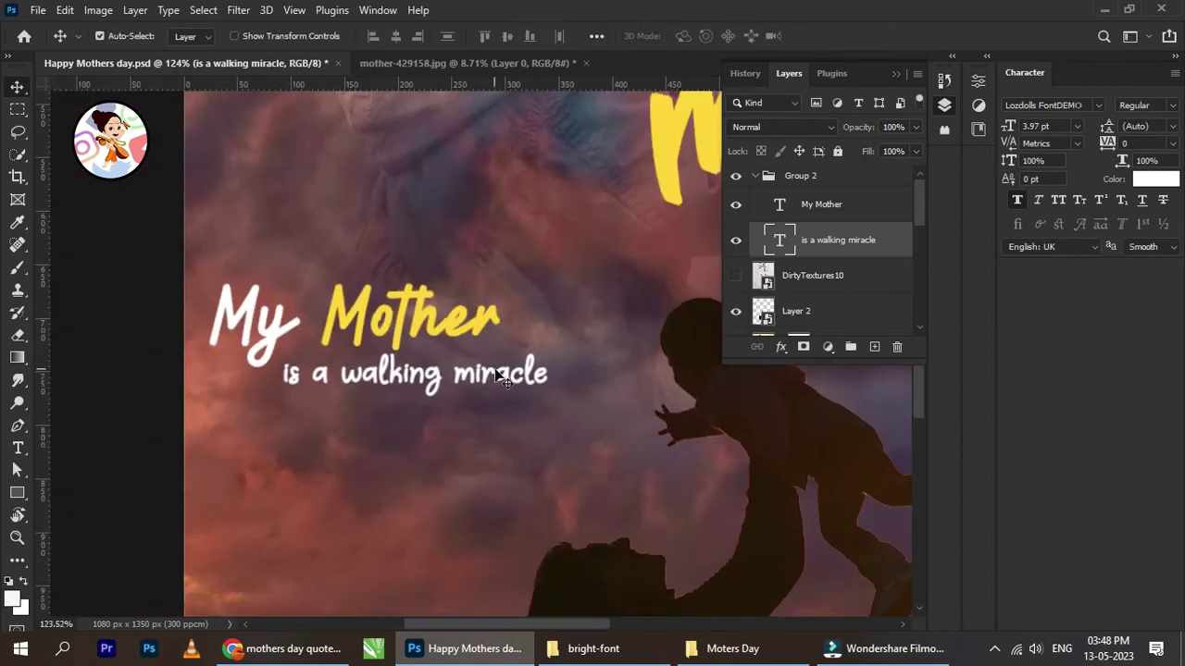
{"action": "key", "text": "Left"}
{"action": "key", "text": "Left"}
{"action": "key", "text": "Left"}
{"action": "key", "text": "Left"}
{"action": "key", "text": "Left"}
{"action": "key", "text": "Left"}
{"action": "key", "text": "Up"}
{"action": "key", "text": "Up"}
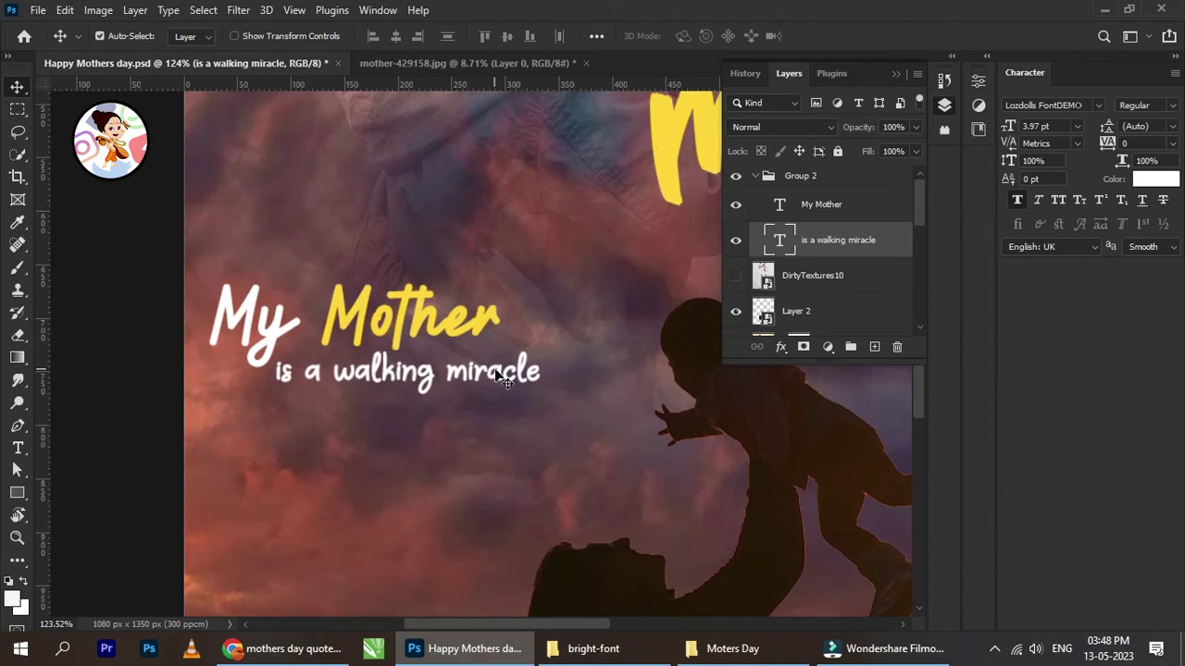
{"action": "key", "text": "Up"}
{"action": "key", "text": "Up"}
{"action": "key", "text": "Up"}
{"action": "key", "text": "Up"}
{"action": "key", "text": "Up"}
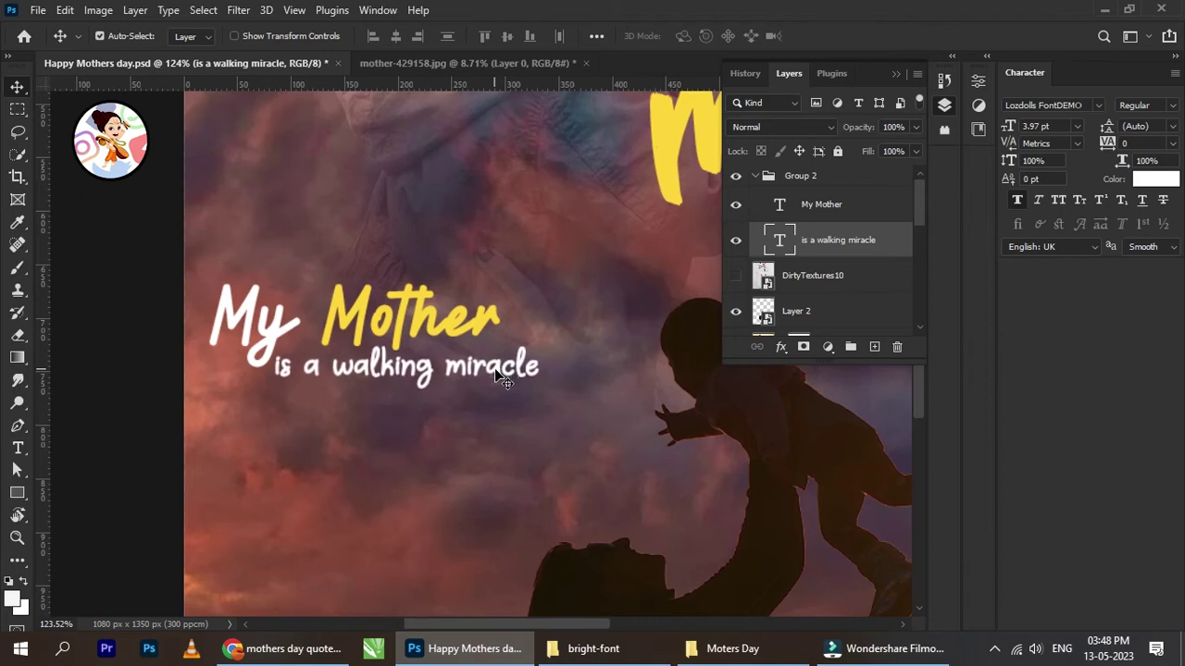
{"action": "key", "text": "Up"}
{"action": "key", "text": "Right"}
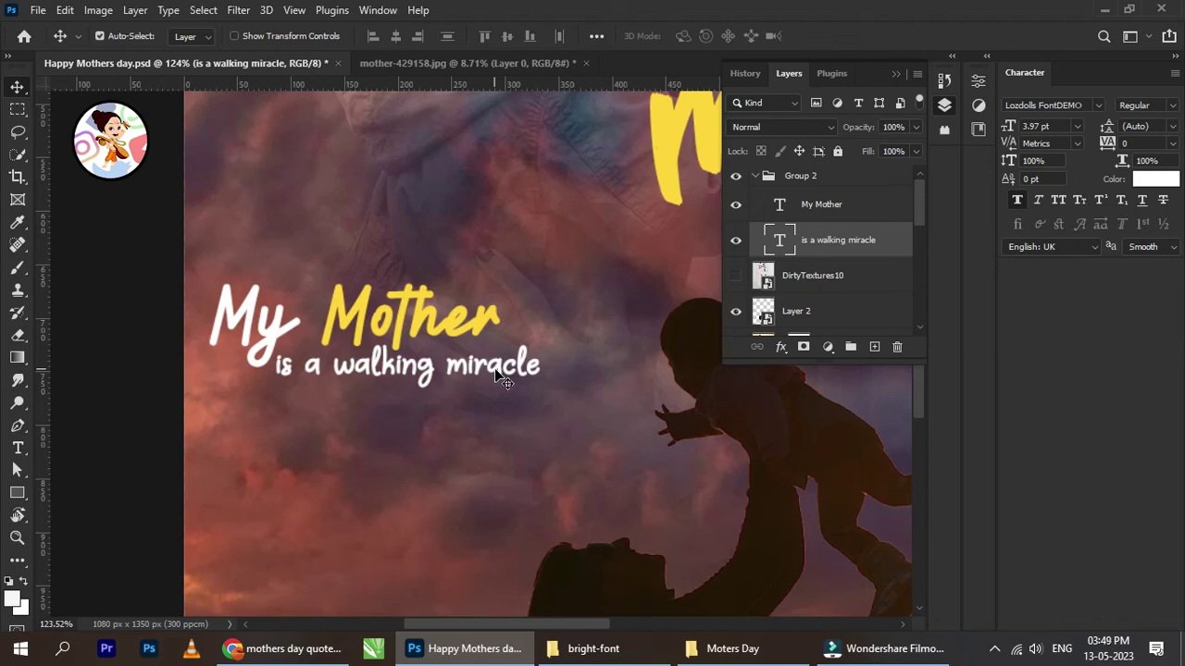
Collapse Group 2 and enlarge the whole quote to about 126%, fitting it between the poster's left edge and the child's hands
{"action": "scroll", "coordinate": [500, 375], "scroll_direction": "down", "scroll_amount": 3}
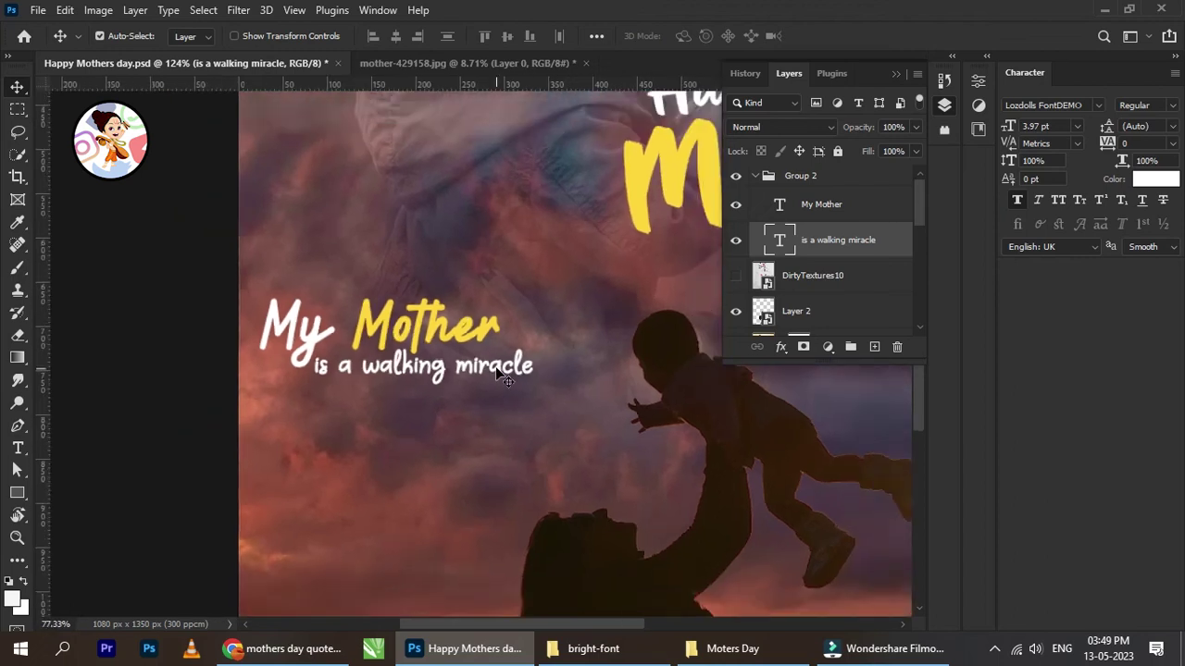
{"action": "left_click", "coordinate": [756, 180]}
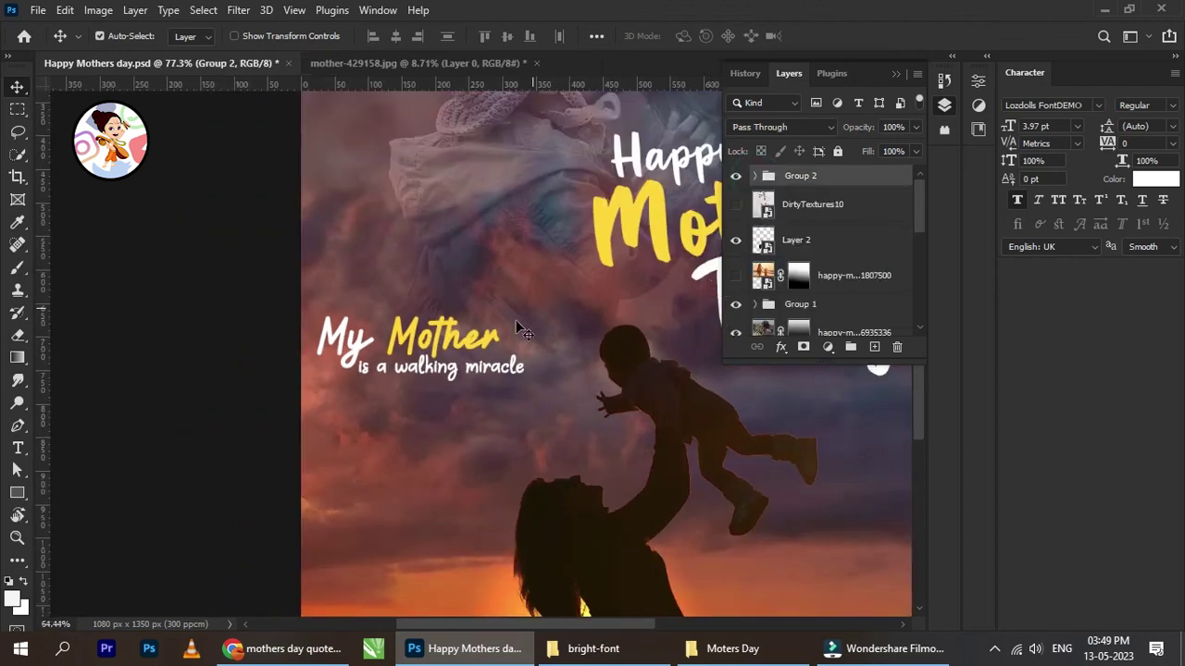
{"action": "scroll", "coordinate": [516, 328], "scroll_direction": "down", "scroll_amount": 2}
{"action": "left_click_drag", "start_coordinate": [555, 342], "coordinate": [363, 359]}
{"action": "scroll", "coordinate": [356, 325], "scroll_direction": "up", "scroll_amount": 1}
{"action": "key", "text": "ctrl+t"}
{"action": "scroll", "coordinate": [365, 321], "scroll_direction": "up", "scroll_amount": 3}
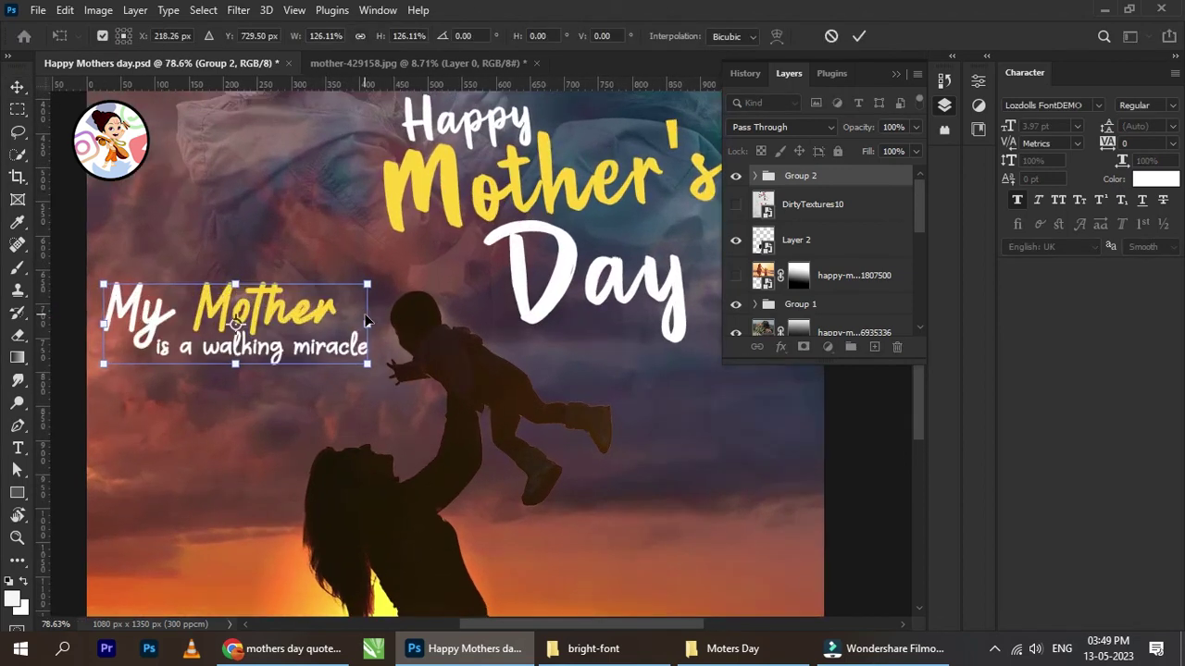
{"action": "scroll", "coordinate": [336, 351], "scroll_direction": "down", "scroll_amount": 3}
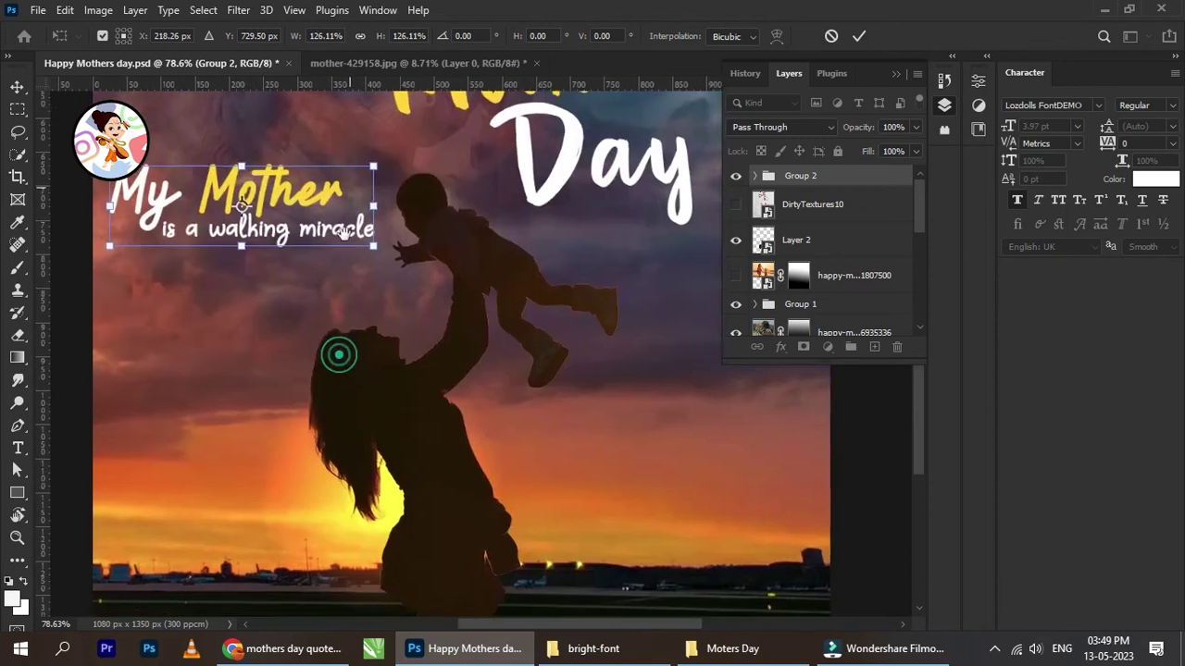
{"action": "scroll", "coordinate": [336, 352], "scroll_direction": "up", "scroll_amount": 3}
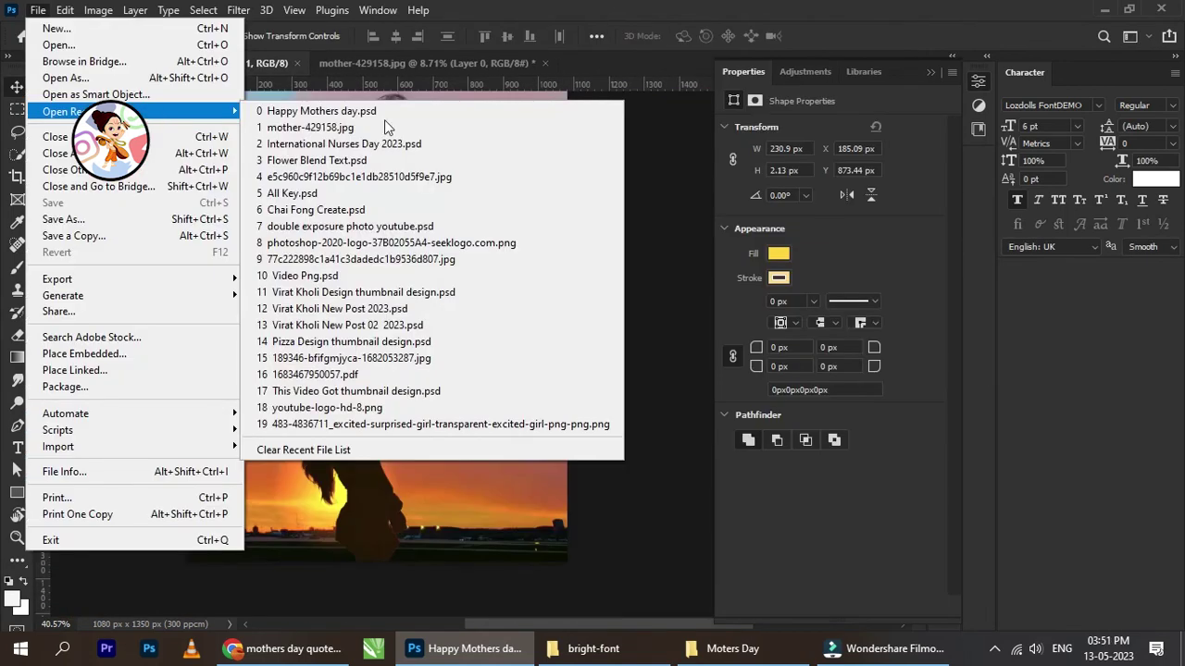
Open Happy Mothers day.psd from the recent files
{"action": "left_click", "coordinate": [381, 112]}
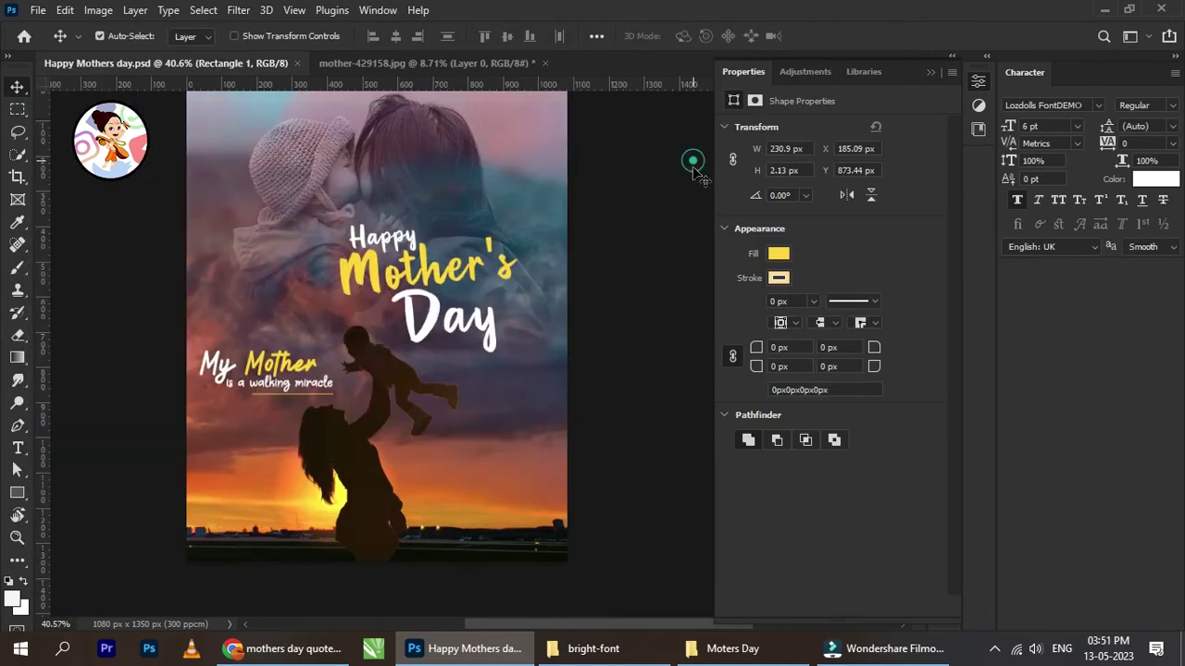
{"action": "scroll", "coordinate": [488, 235], "scroll_direction": "down", "scroll_amount": 2}
{"action": "scroll", "coordinate": [463, 343], "scroll_direction": "up", "scroll_amount": 2}
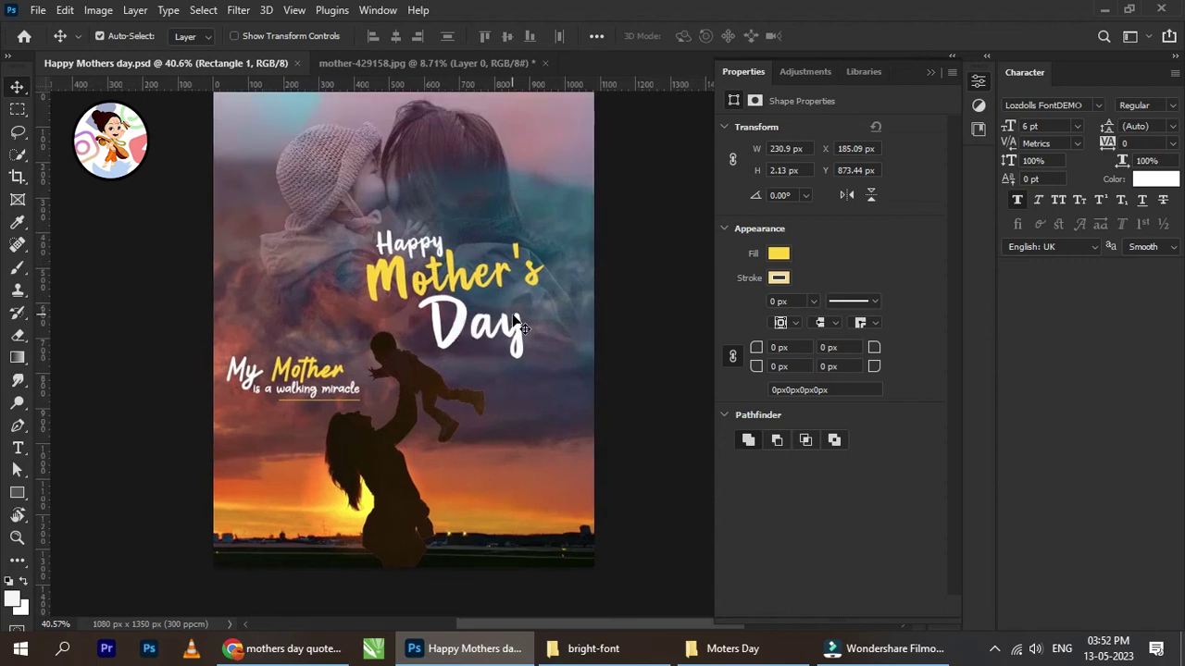
Place the mask_lights_37_screen image from the Moters Day folder on the poster and set its blend mode to Screen
{"action": "left_click", "coordinate": [928, 68]}
{"action": "left_click", "coordinate": [732, 648]}
{"action": "left_click_drag", "start_coordinate": [653, 148], "coordinate": [430, 306]}
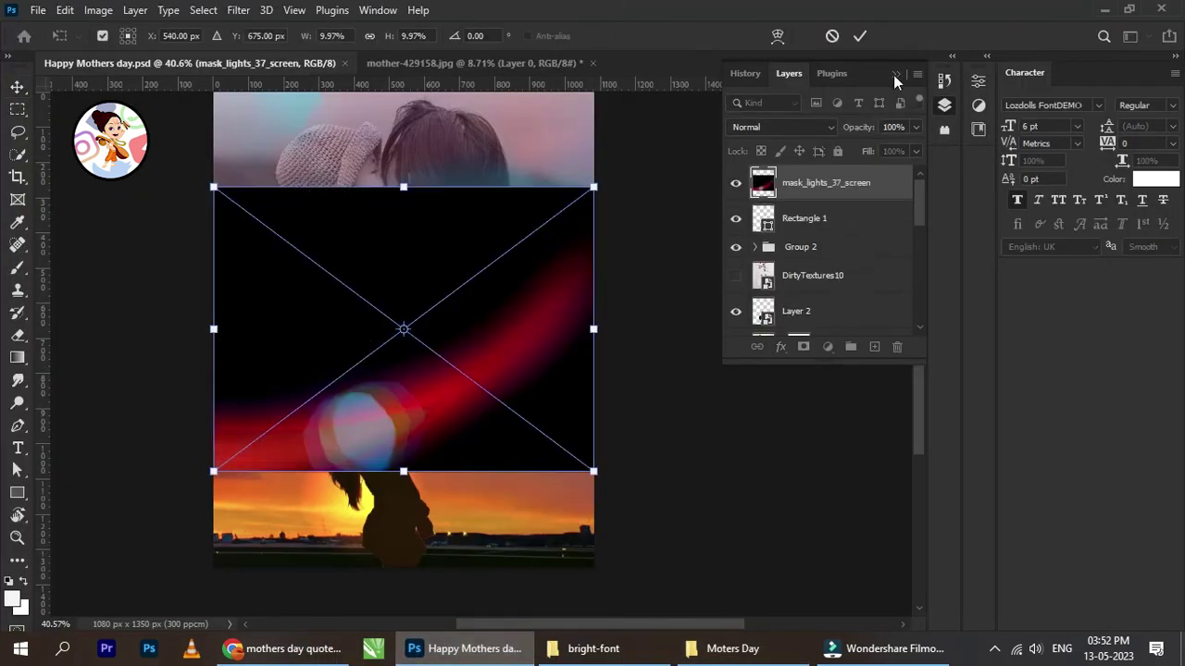
{"action": "key", "text": "Return"}
{"action": "left_click", "coordinate": [815, 127]}
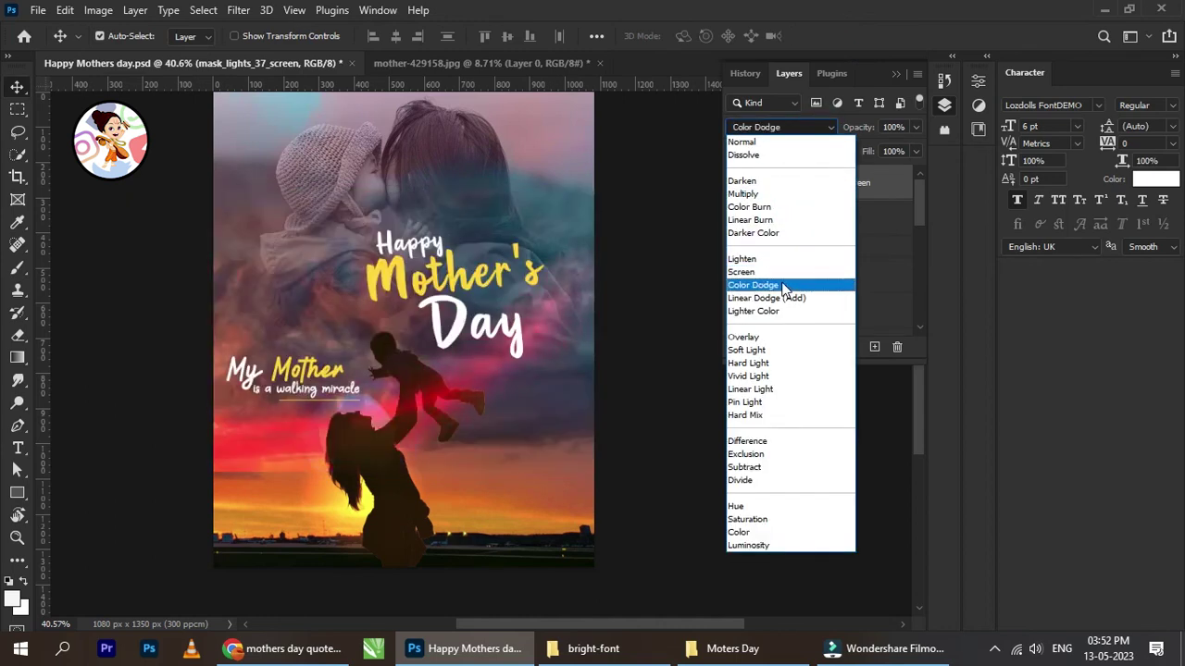
{"action": "left_click", "coordinate": [783, 272]}
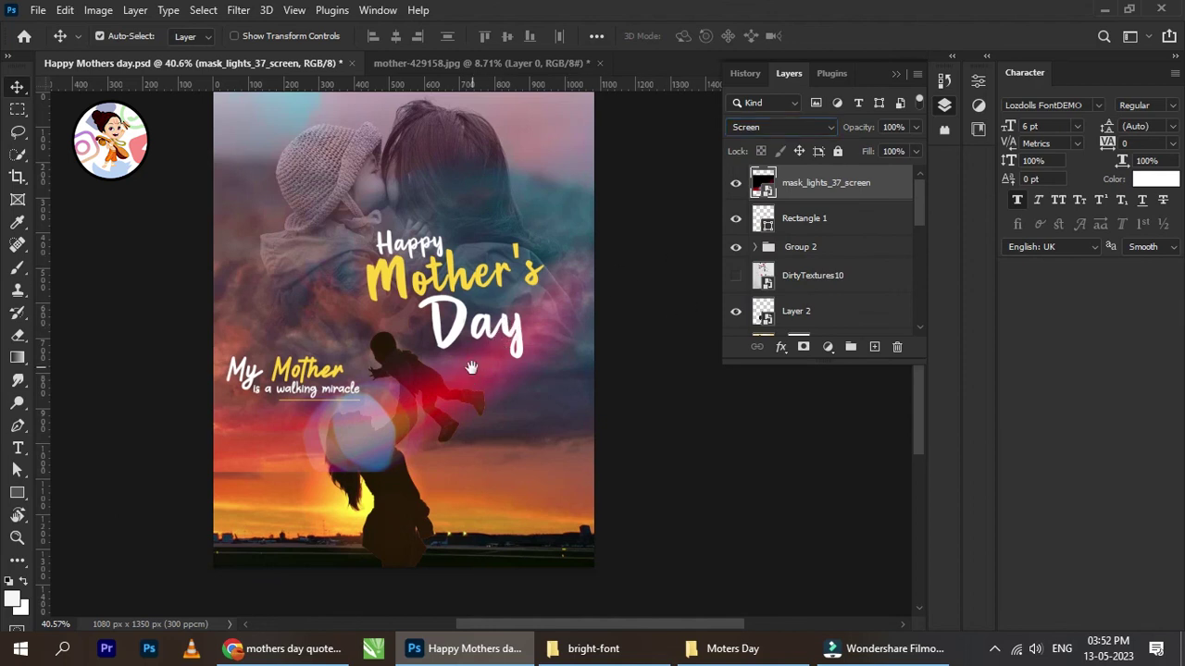
Move the light overlay onto the poster's upper-left corner over the faded photo and scale it to about 13.5%
{"action": "left_click_drag", "start_coordinate": [471, 368], "coordinate": [389, 174]}
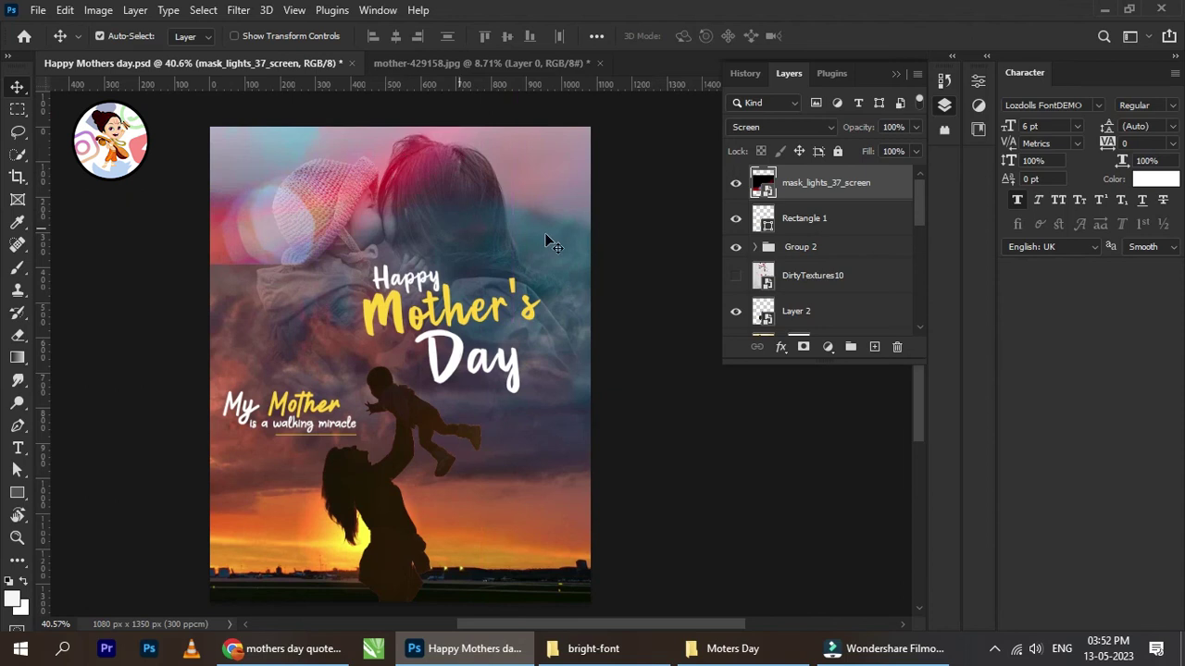
{"action": "left_click_drag", "start_coordinate": [546, 242], "coordinate": [435, 248]}
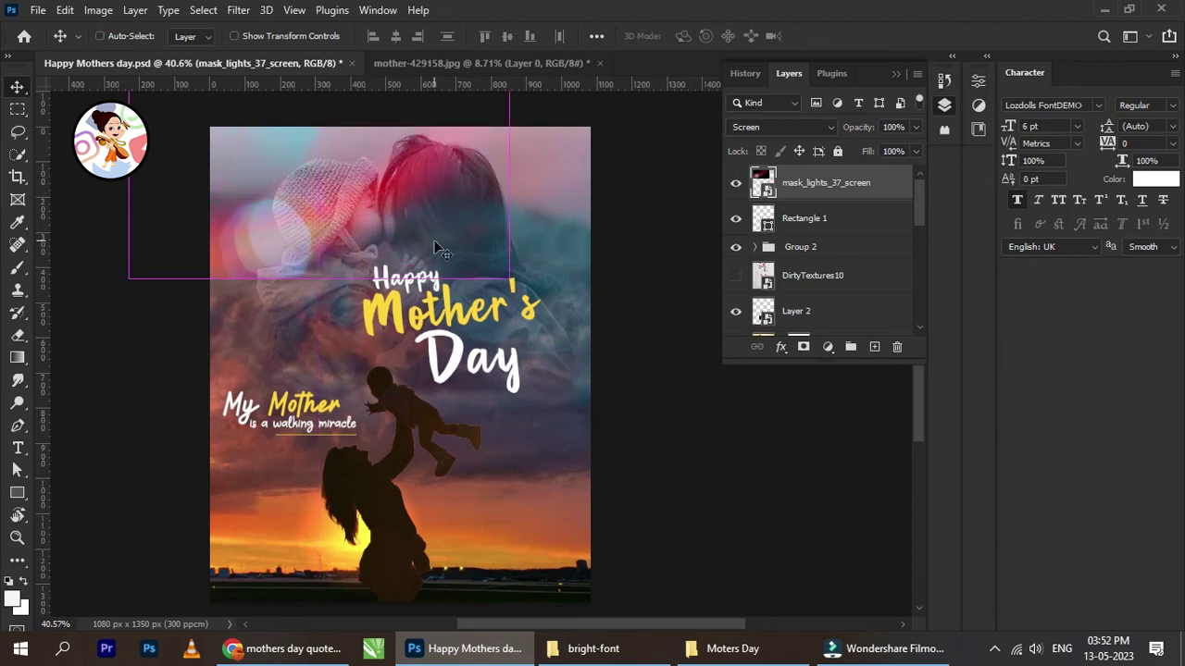
{"action": "key", "text": "ctrl+t"}
{"action": "left_click_drag", "start_coordinate": [509, 278], "coordinate": [645, 378]}
{"action": "left_click_drag", "start_coordinate": [549, 287], "coordinate": [383, 242]}
{"action": "left_click", "coordinate": [863, 46]}
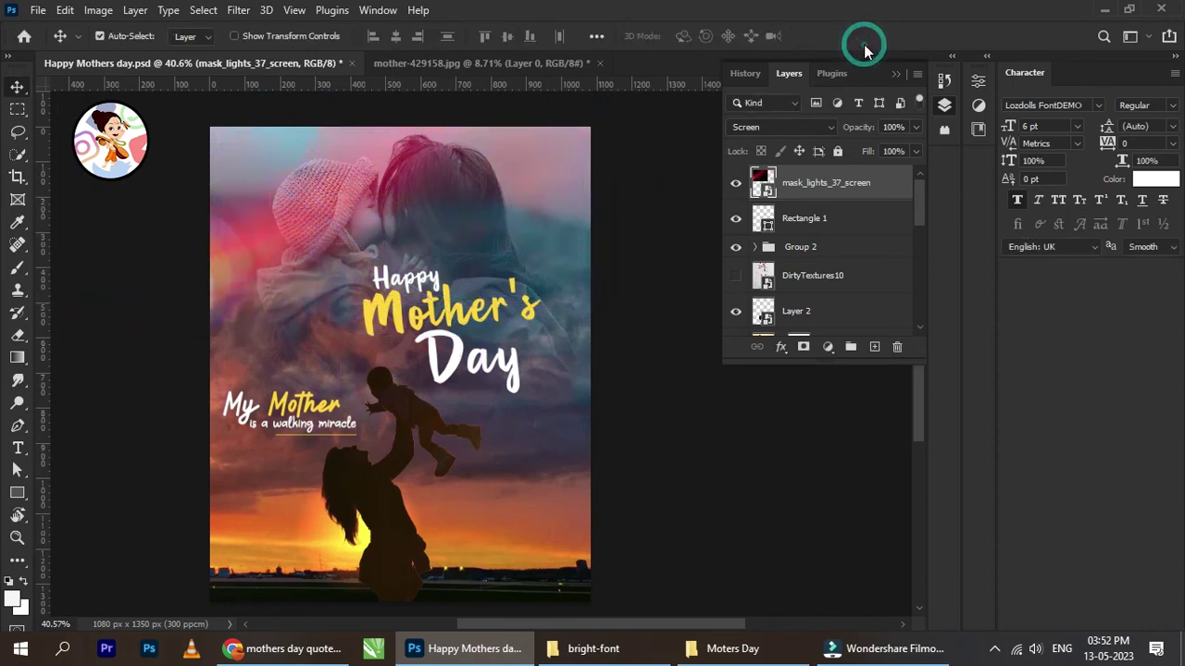
Scale the light overlay to about 12.5%, rotate it about 6.8°, and shift it slightly over the child's knitted hat
{"action": "key", "text": "ctrl+t"}
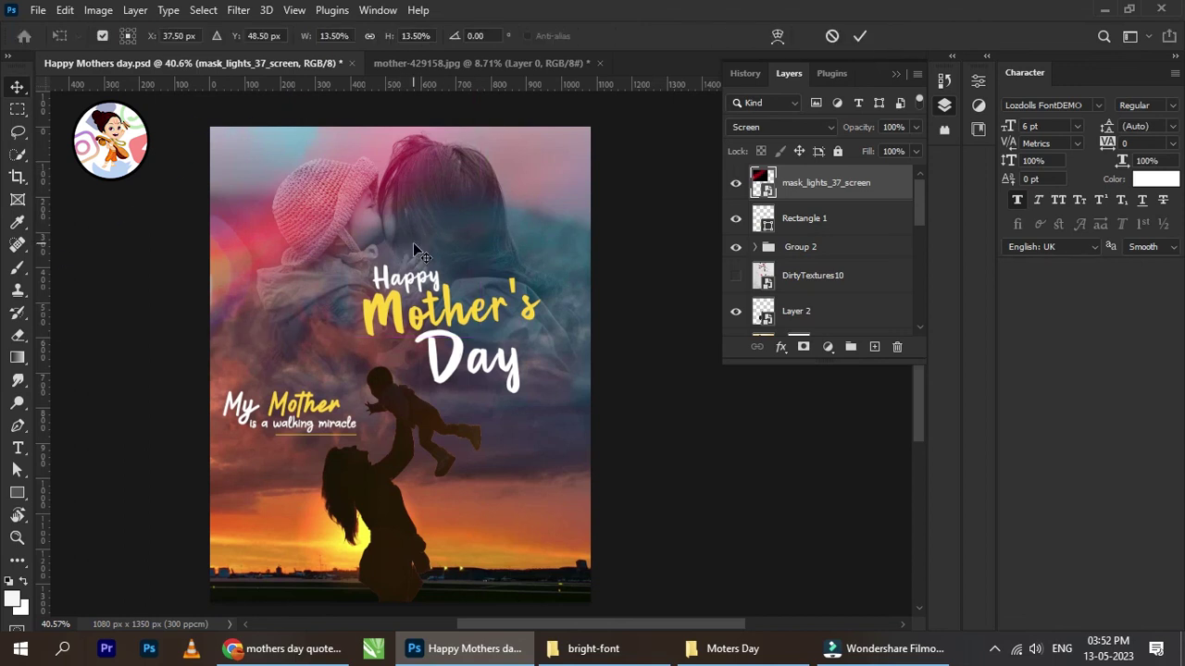
{"action": "scroll", "coordinate": [374, 227], "scroll_direction": "up", "scroll_amount": 2}
{"action": "left_click_drag", "start_coordinate": [374, 222], "coordinate": [363, 221]}
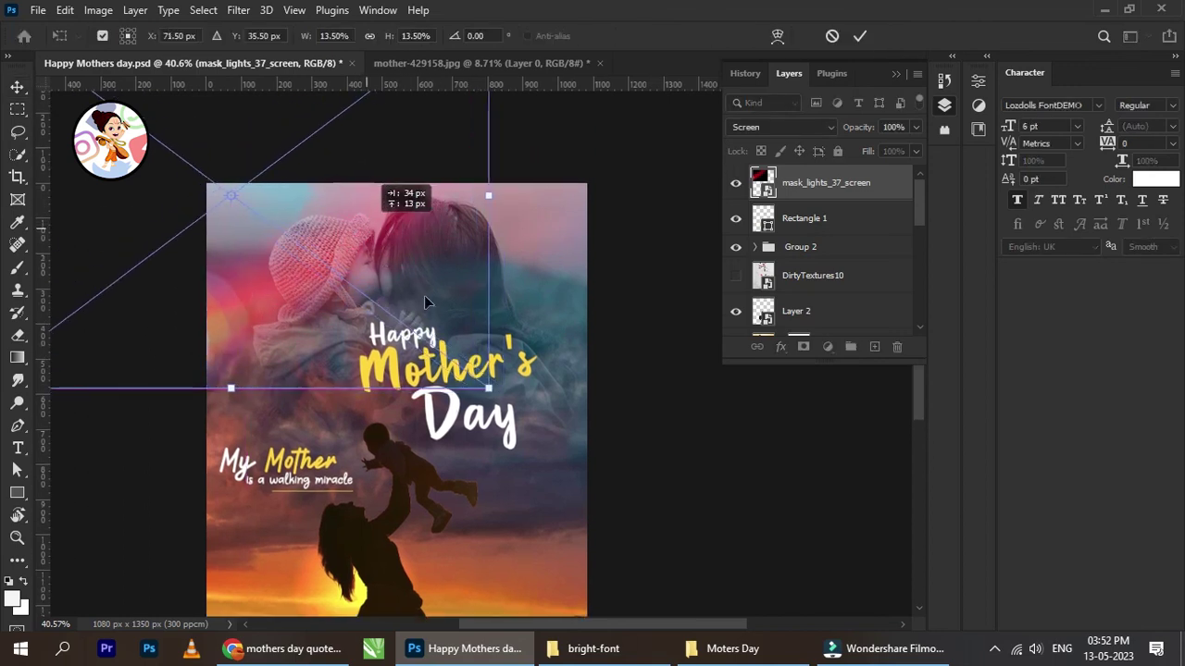
{"action": "left_click_drag", "start_coordinate": [491, 384], "coordinate": [443, 369]}
{"action": "left_click_drag", "start_coordinate": [607, 207], "coordinate": [607, 220]}
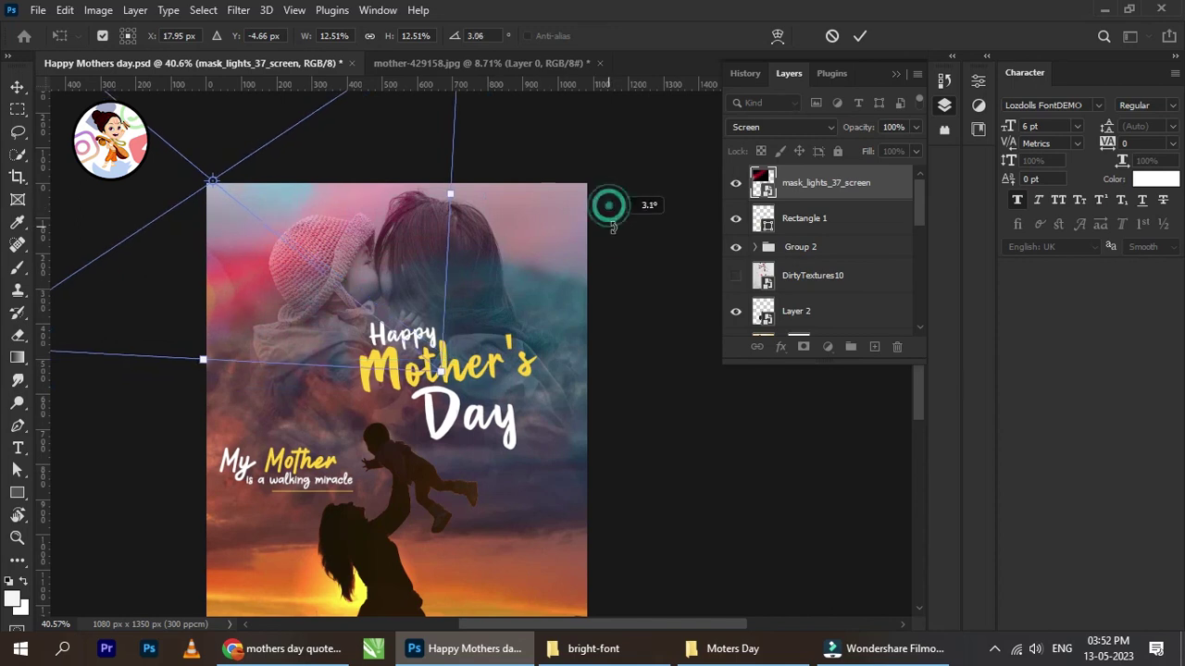
{"action": "left_click_drag", "start_coordinate": [335, 228], "coordinate": [358, 248]}
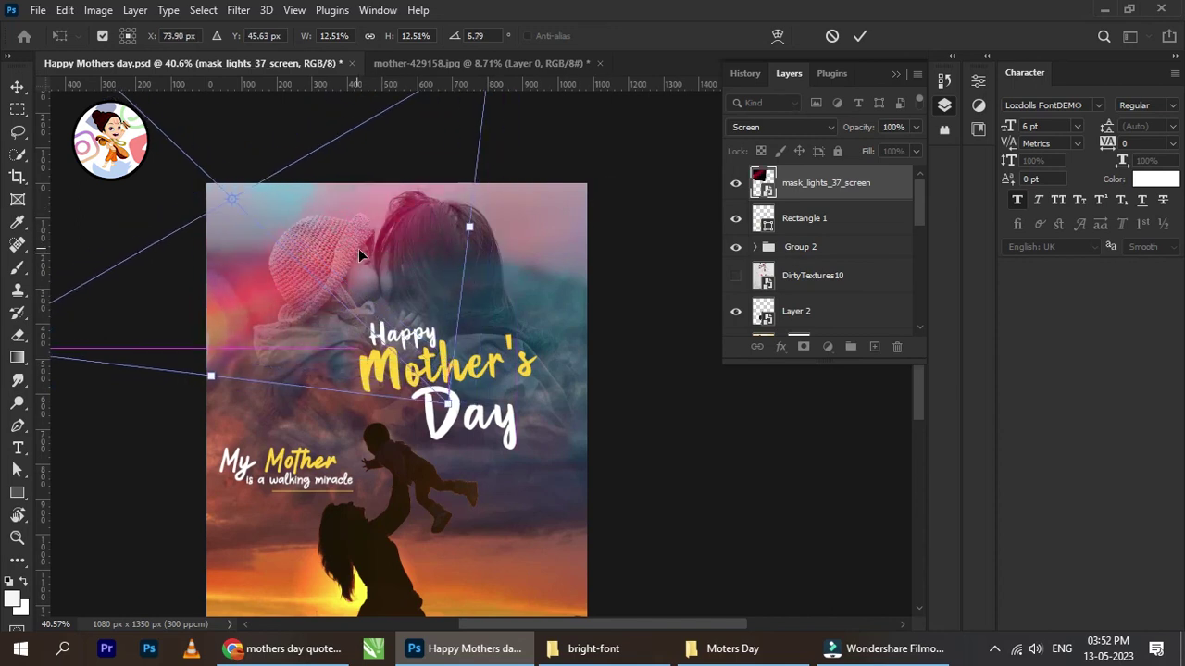
{"action": "left_click", "coordinate": [860, 36]}
Lower the light overlay's opacity to 76% and deselect the layer
{"action": "scroll", "coordinate": [497, 282], "scroll_direction": "down", "scroll_amount": 3}
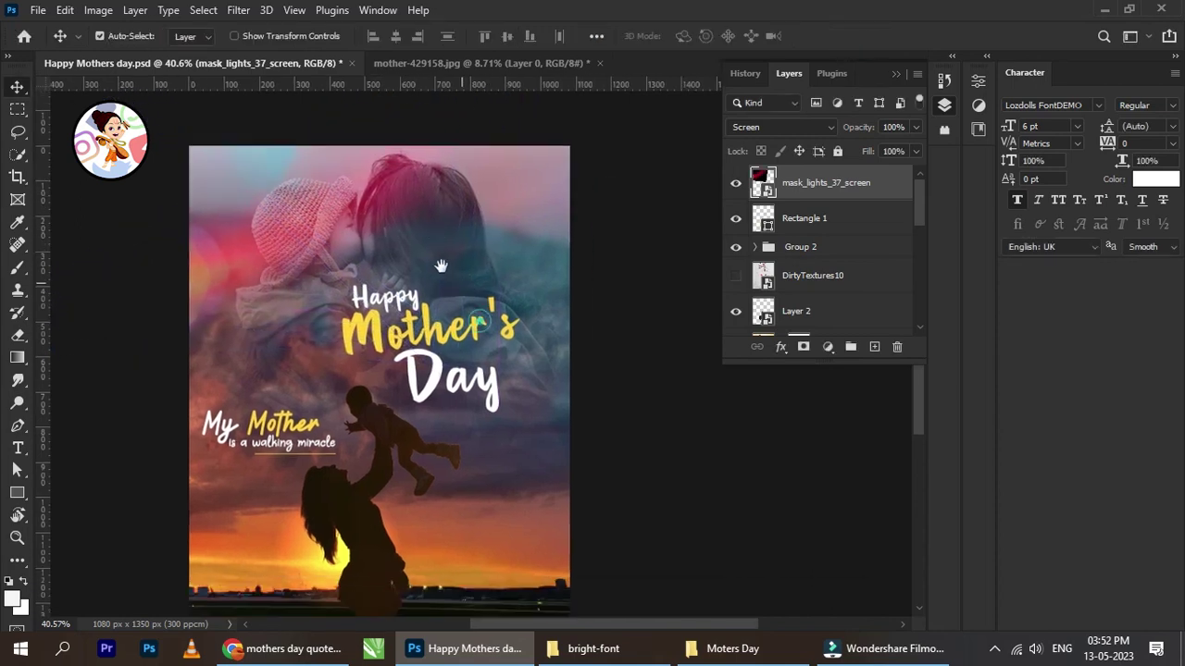
{"action": "scroll", "coordinate": [455, 210], "scroll_direction": "up", "scroll_amount": 2}
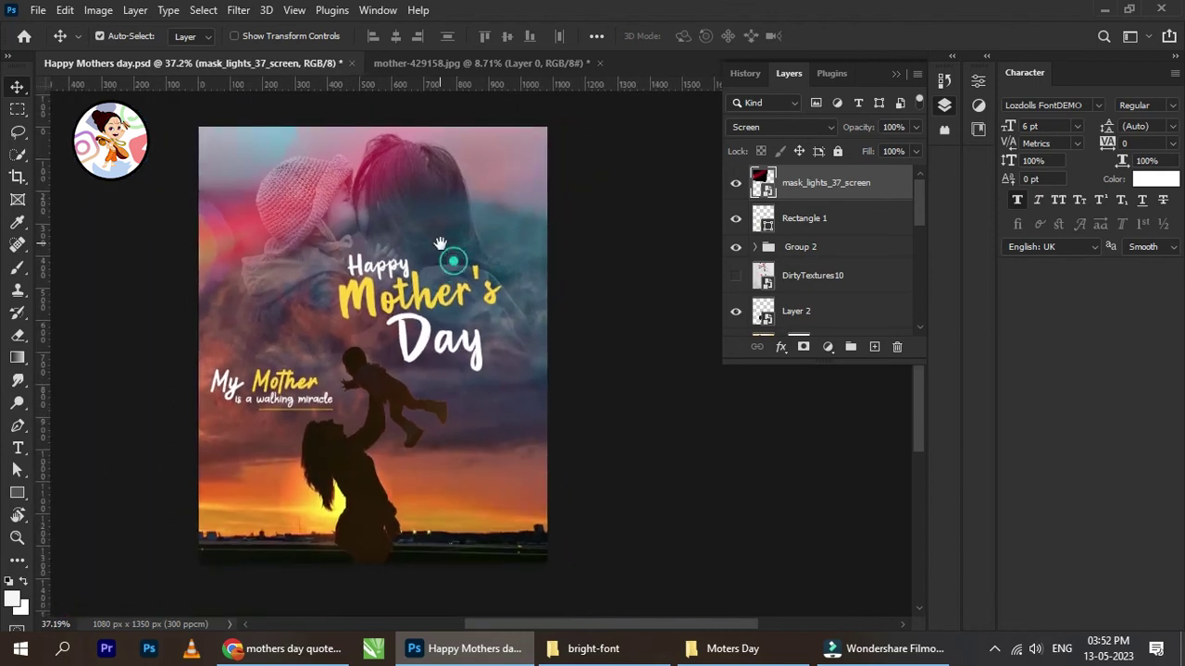
{"action": "left_click", "coordinate": [915, 127]}
{"action": "left_click_drag", "start_coordinate": [912, 145], "coordinate": [895, 145]}
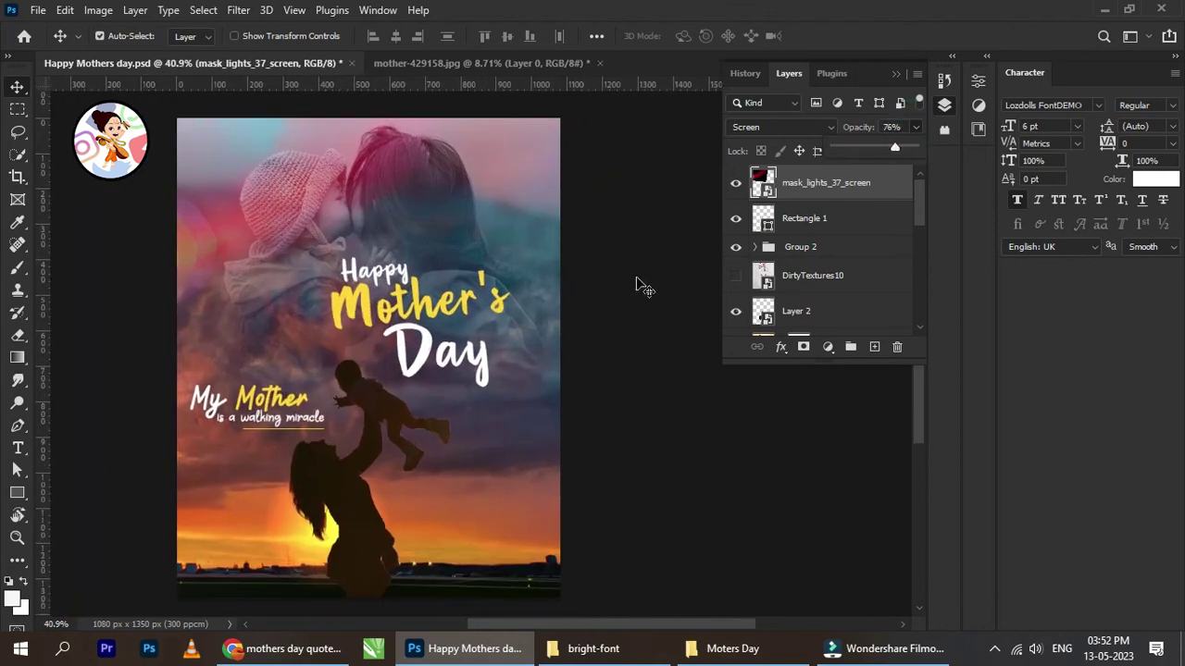
{"action": "left_click", "coordinate": [645, 288]}
Examine the overall poster composition with the panels hidden, then the quote and lettering up close
{"action": "scroll", "coordinate": [424, 361], "scroll_direction": "up", "scroll_amount": 2}
{"action": "scroll", "coordinate": [416, 350], "scroll_direction": "down", "scroll_amount": 3}
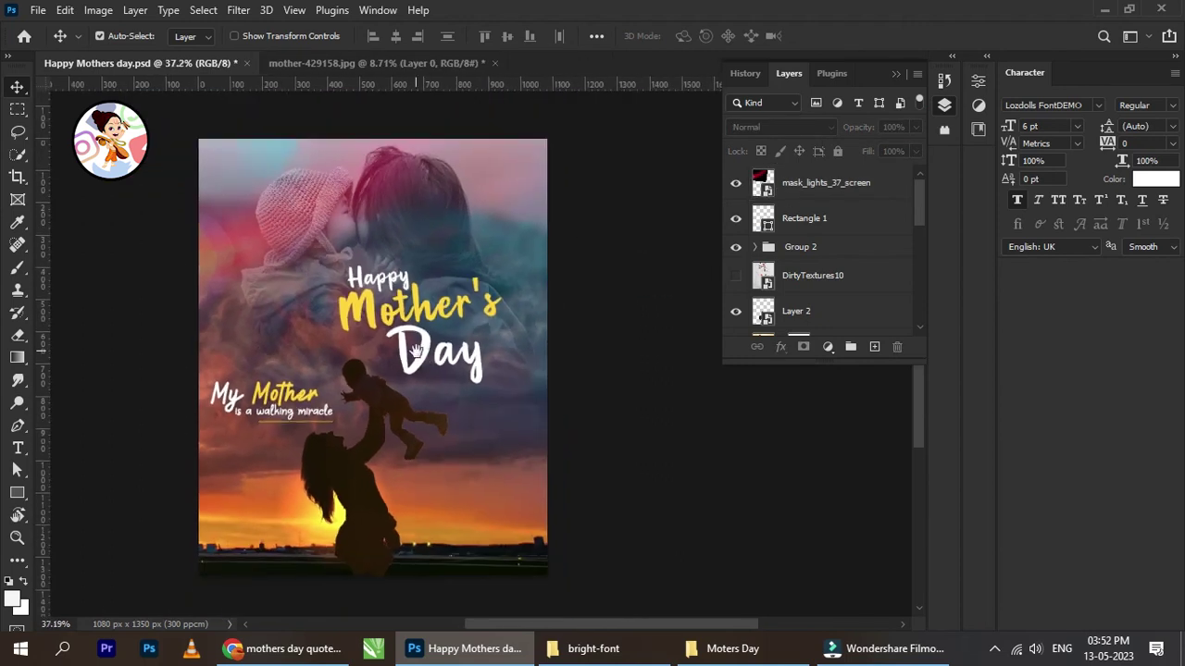
{"action": "scroll", "coordinate": [414, 366], "scroll_direction": "up", "scroll_amount": 2}
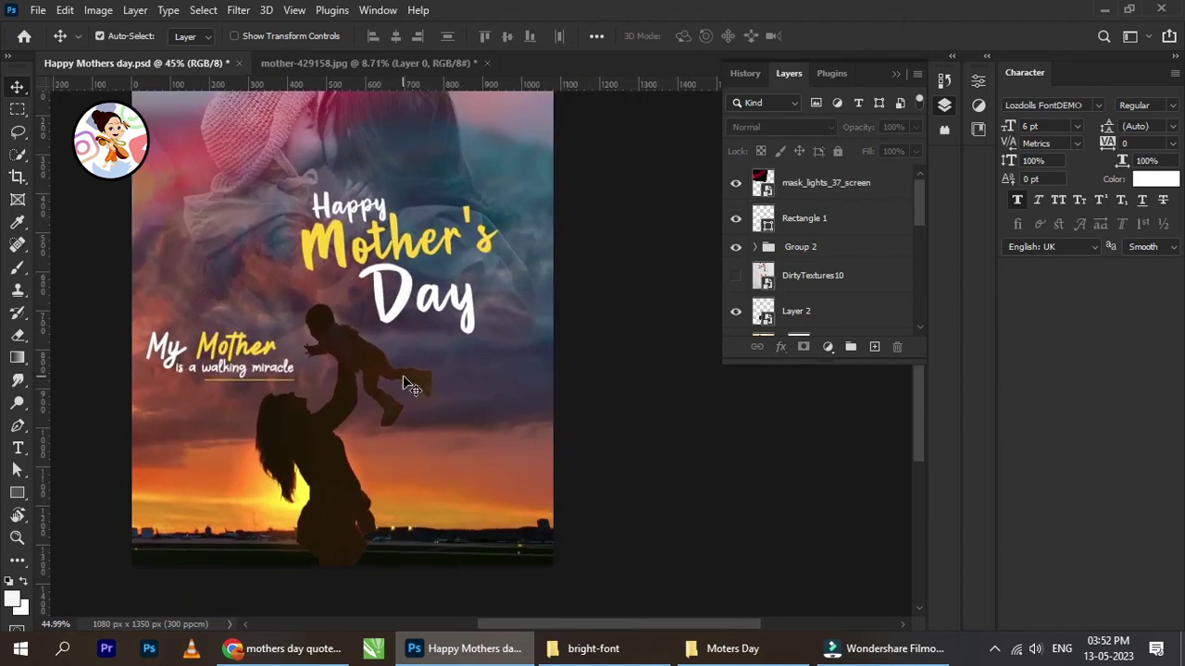
{"action": "scroll", "coordinate": [404, 382], "scroll_direction": "down", "scroll_amount": 2}
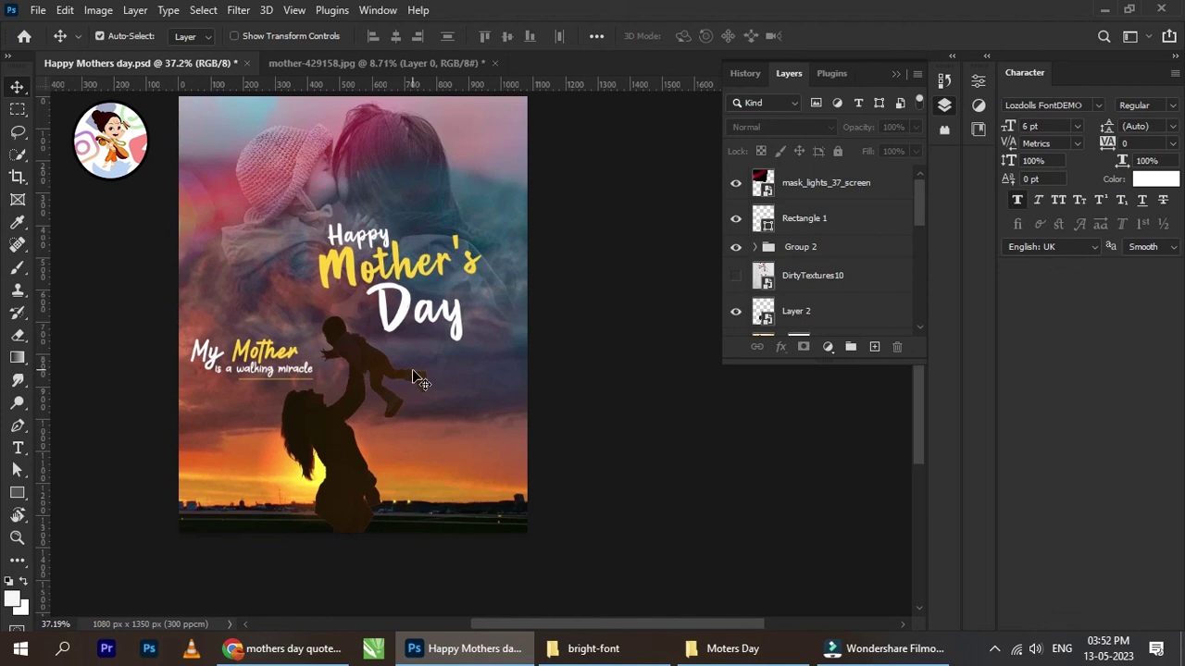
{"action": "key", "text": "Tab"}
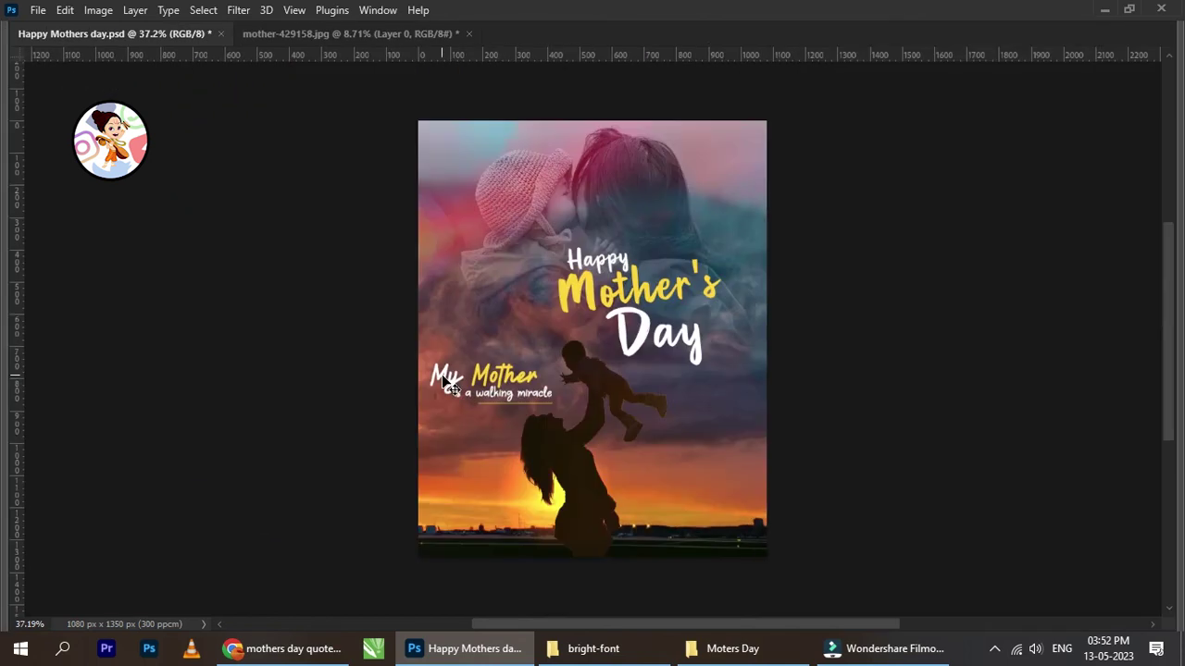
{"action": "key", "text": "ctrl+plus"}
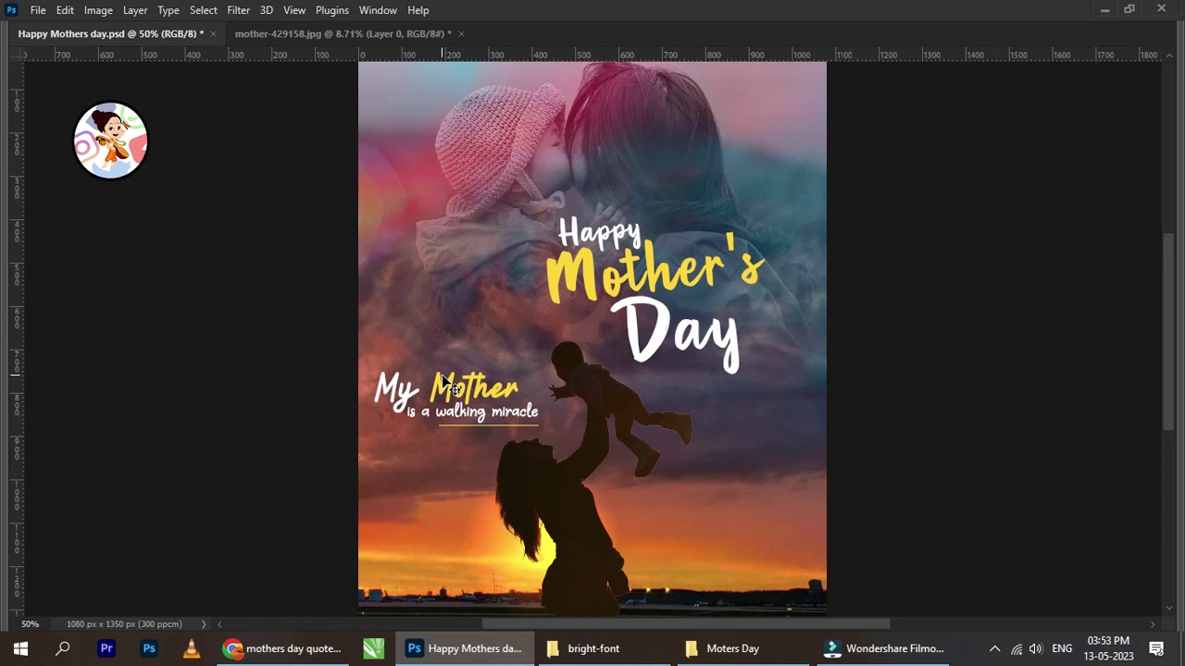
{"action": "scroll", "coordinate": [444, 381], "scroll_direction": "up", "scroll_amount": 4}
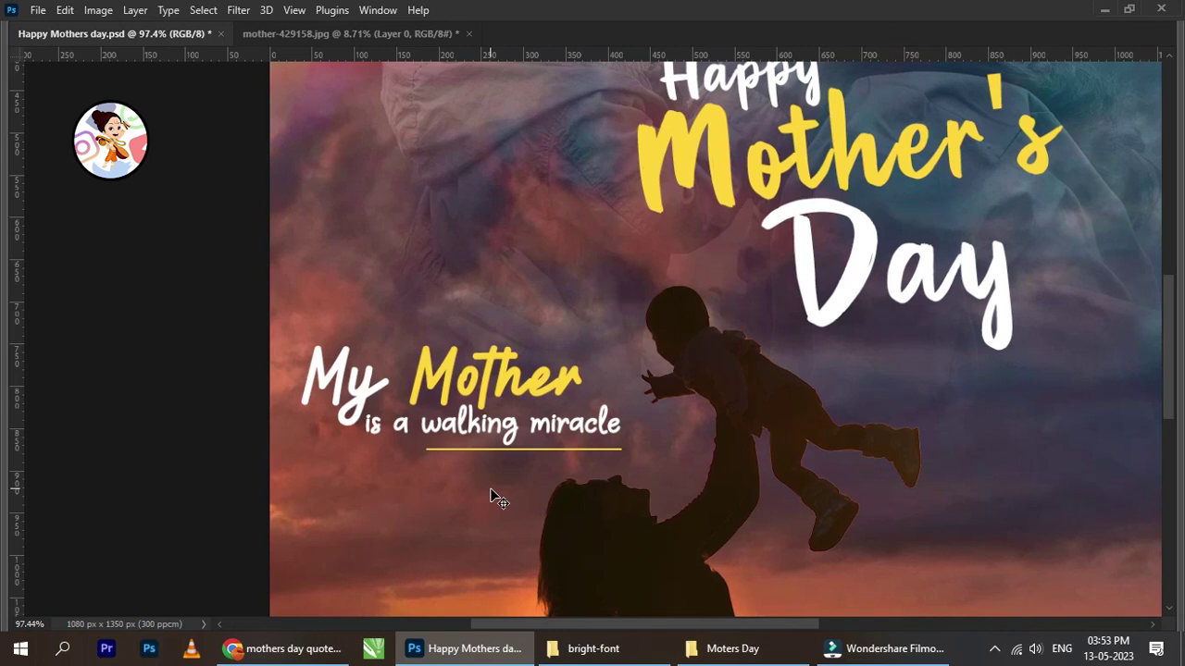
{"action": "scroll", "coordinate": [492, 497], "scroll_direction": "down", "scroll_amount": 3, "text": "alt"}
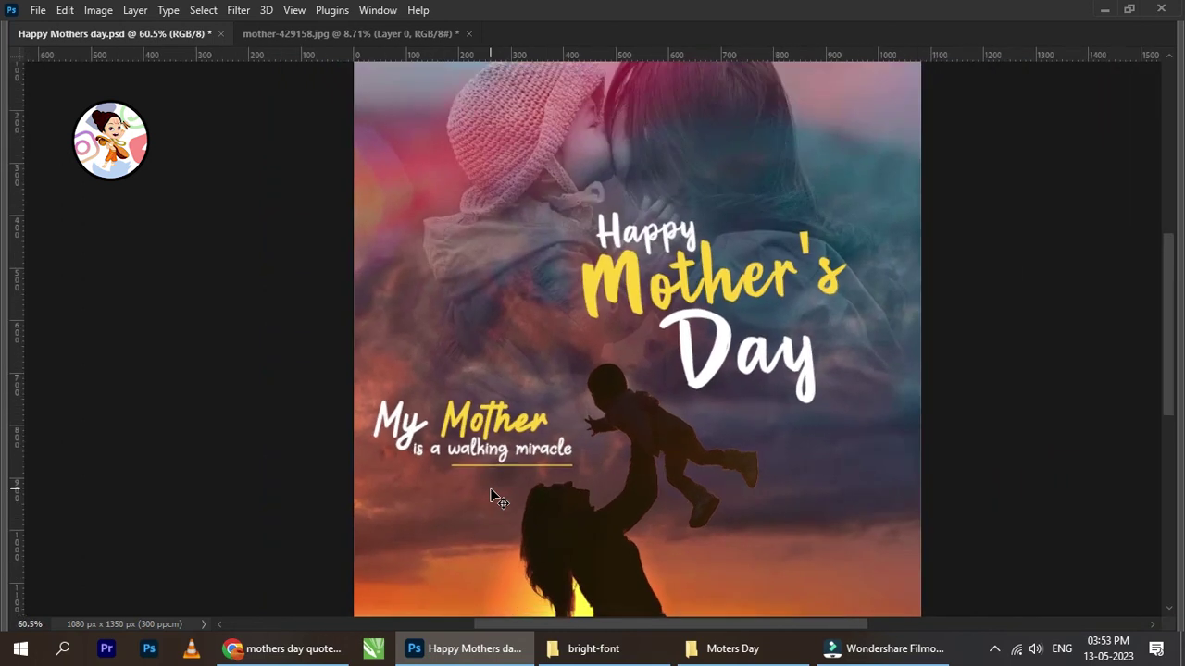